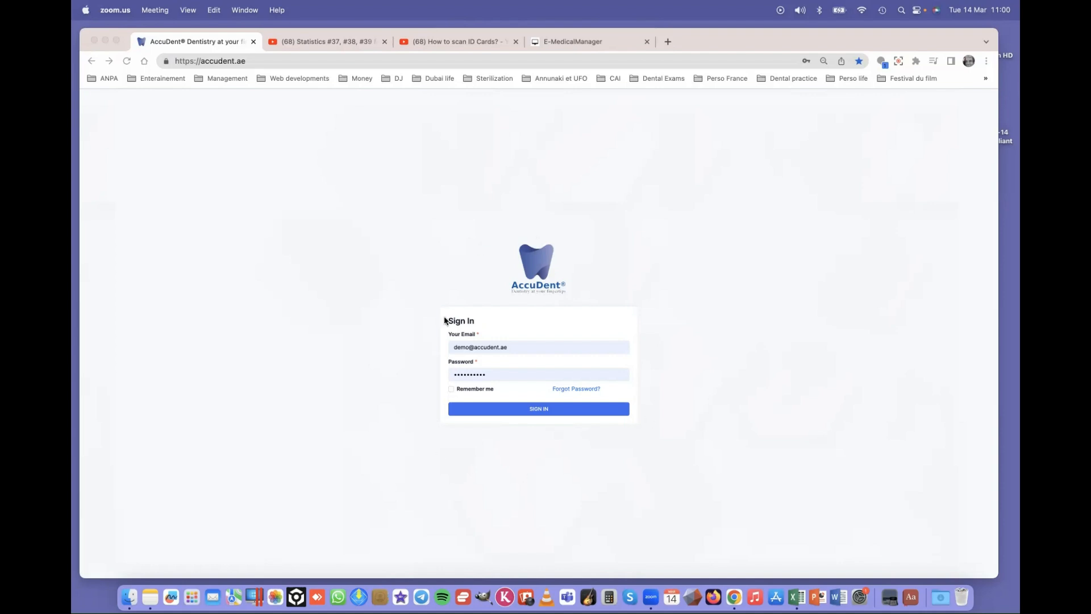
- Sign in to the AccuDent clinic account
click(525, 347)
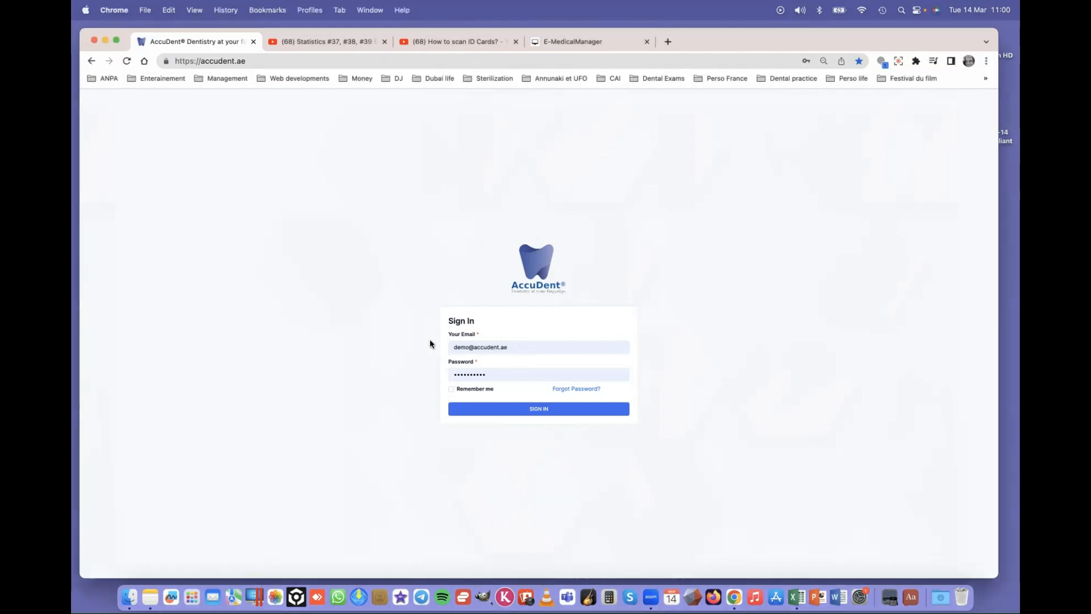
click(455, 348)
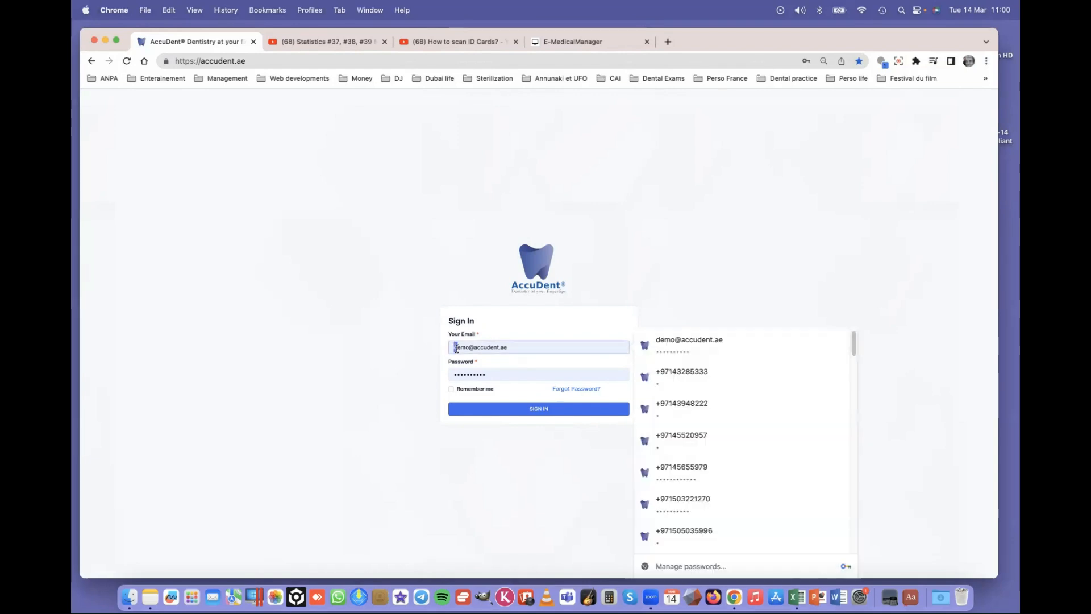
drag(454, 349, 545, 348)
click(541, 347)
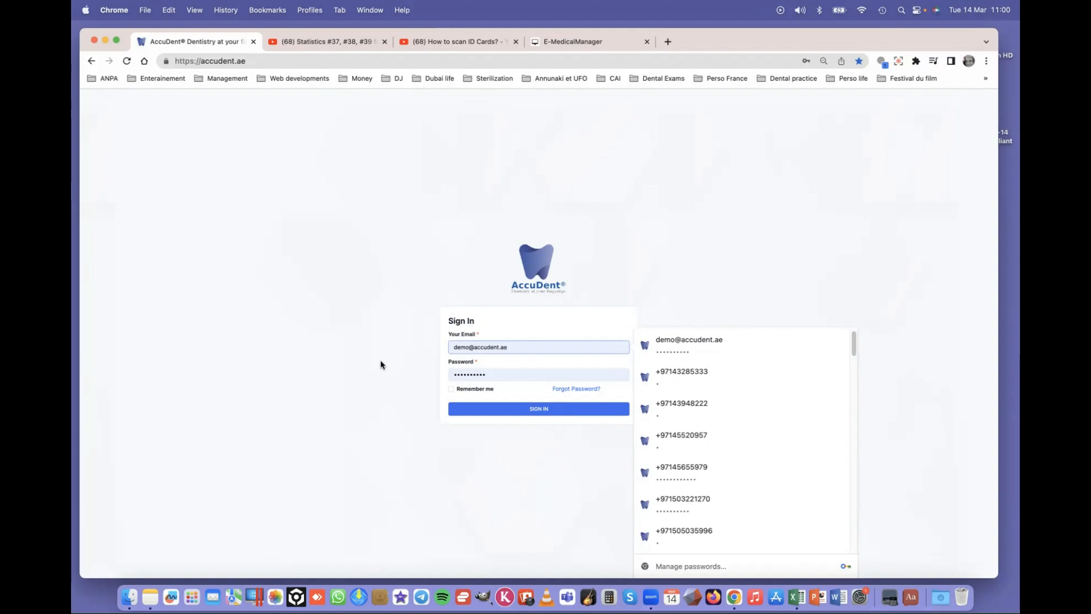
click(767, 246)
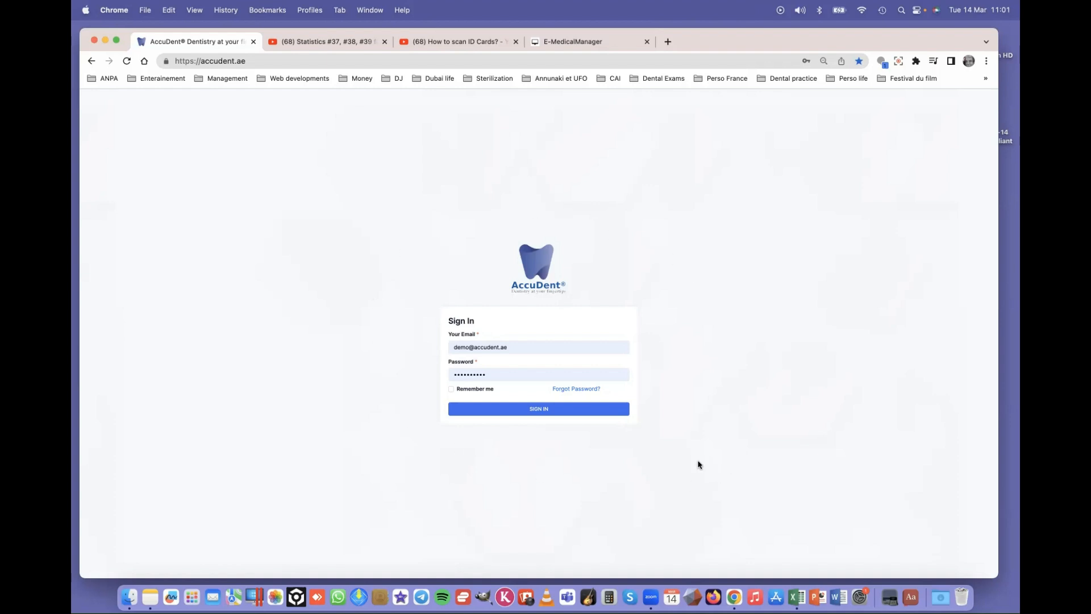
click(540, 411)
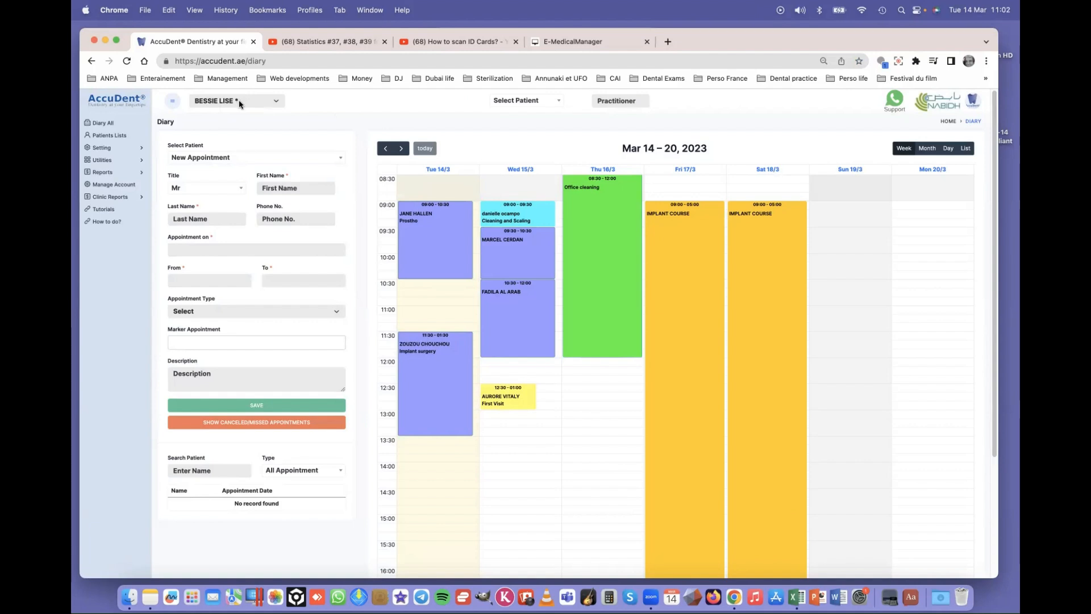
- View the second and third practitioners' diaries, then return to the first practitioner's Mar 14–20, 2023 week
click(276, 102)
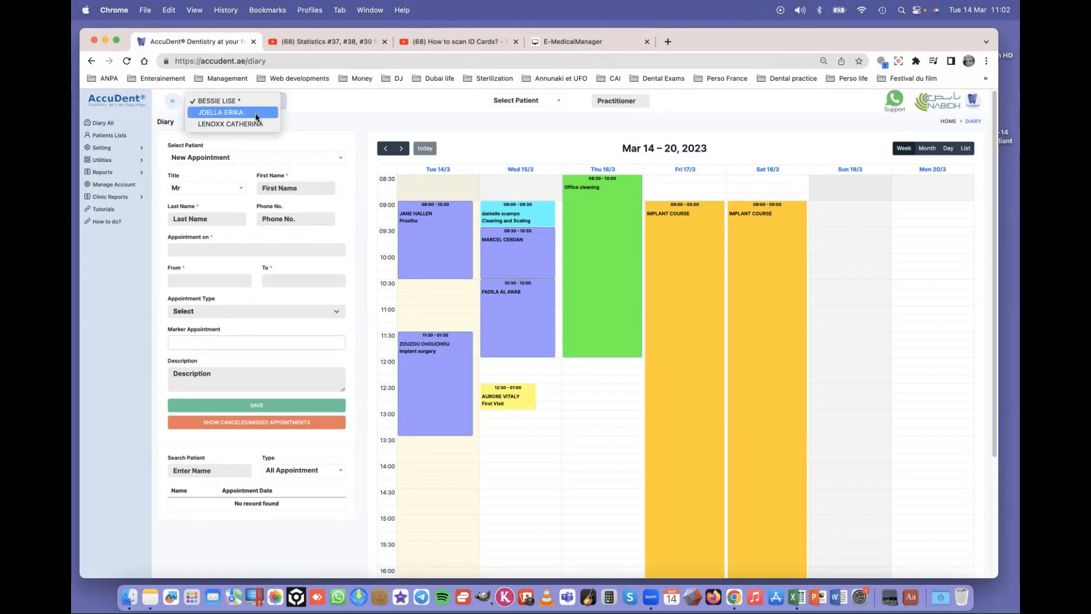
click(255, 112)
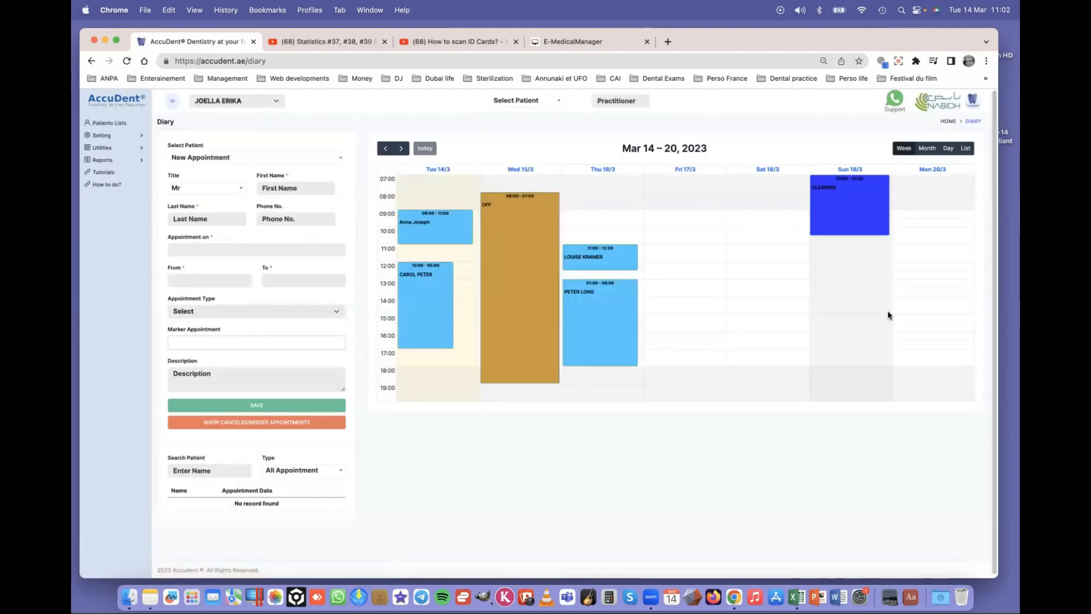
click(270, 102)
click(270, 112)
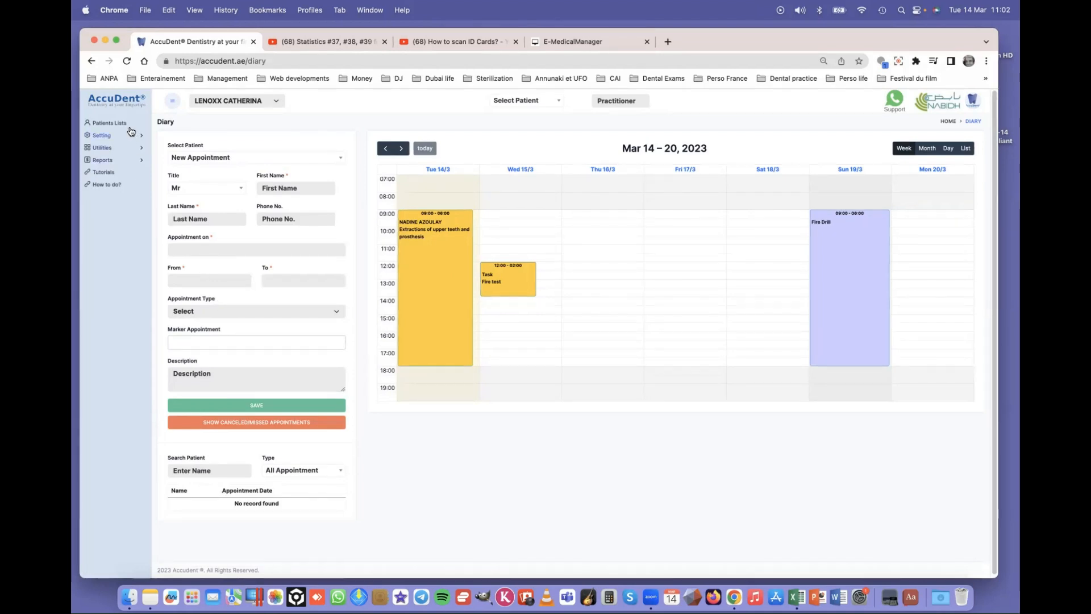
click(254, 101)
click(254, 78)
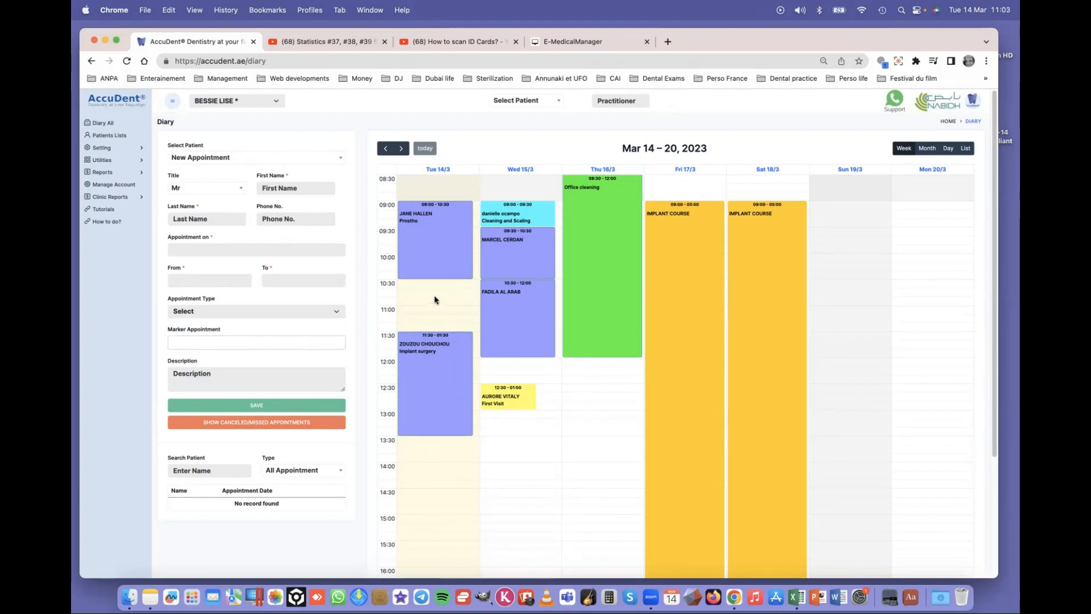
- Show all practitioners' appointments for 14/03/2023, excluding the test practitioner and one other
click(100, 124)
click(322, 261)
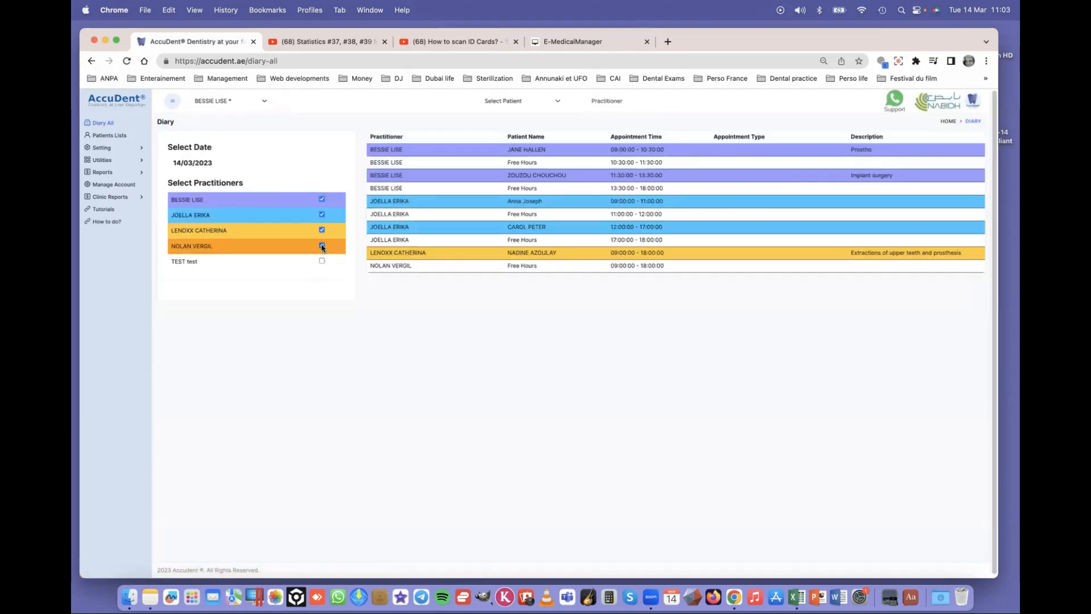
click(321, 246)
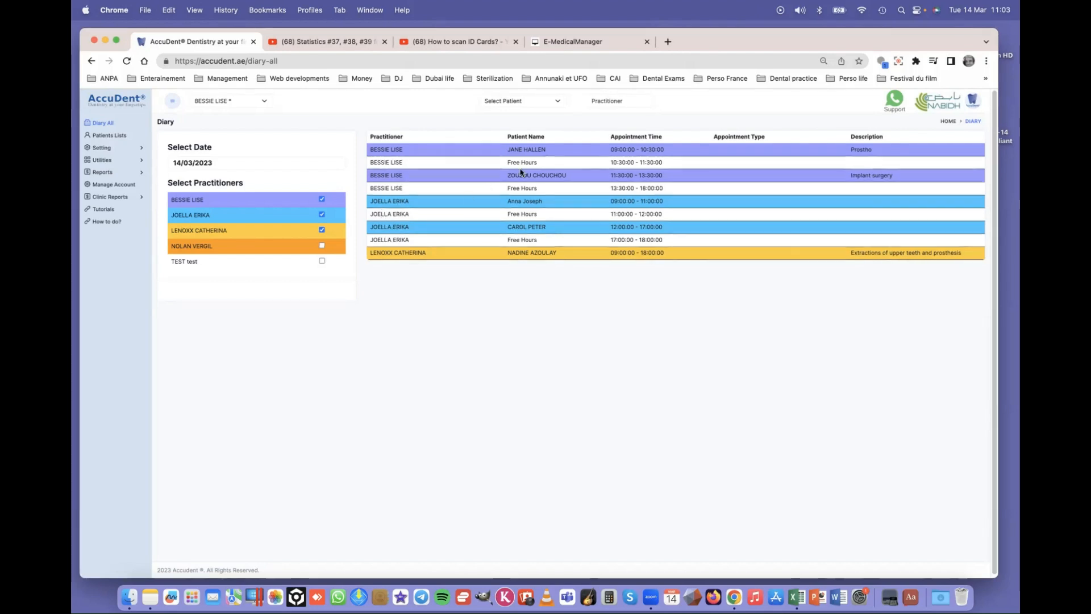
- Choose the patient in Select Patient and open their chart
click(560, 99)
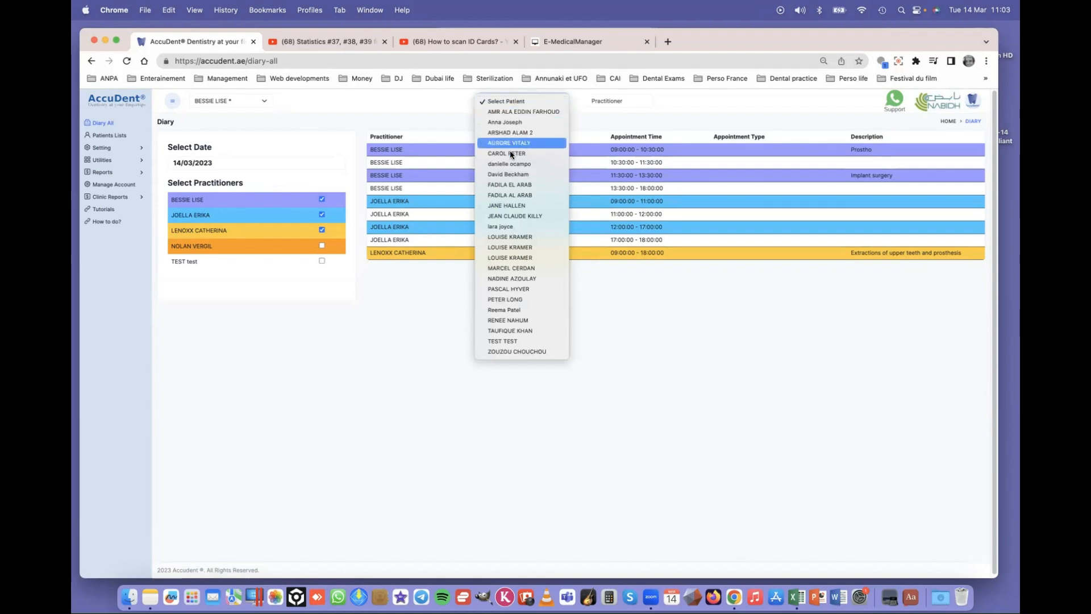
click(508, 301)
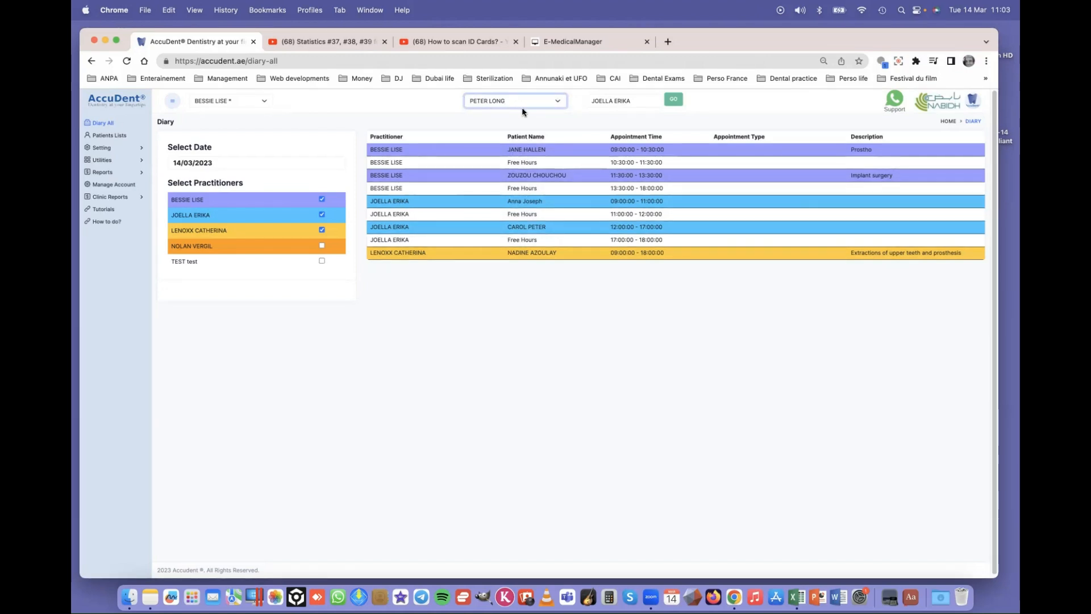
click(675, 101)
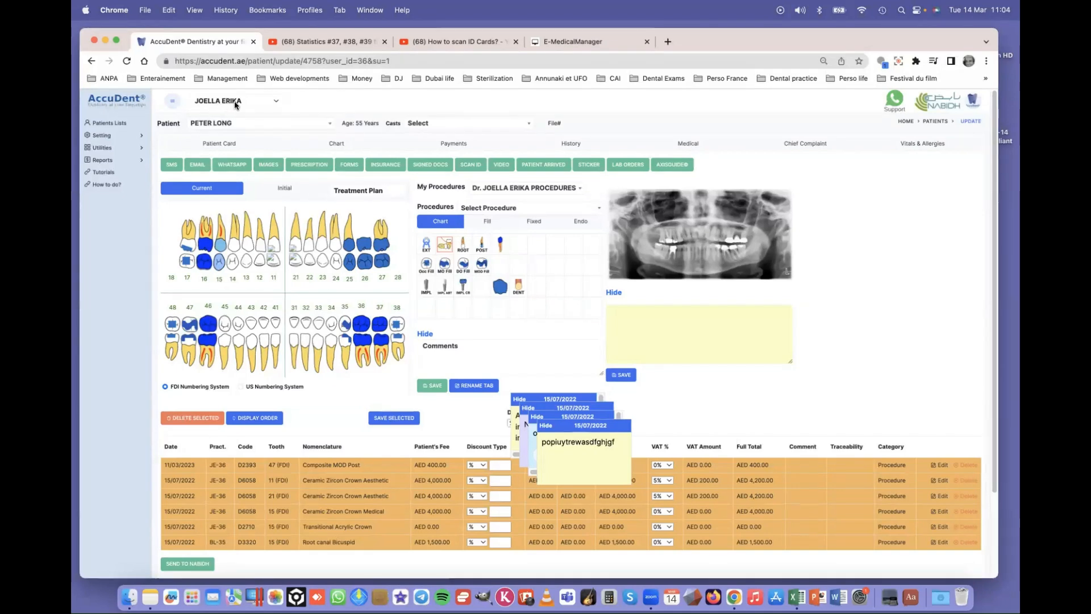
- On the Patient Card, assign a different practitioner and tick Internal Reference
click(223, 146)
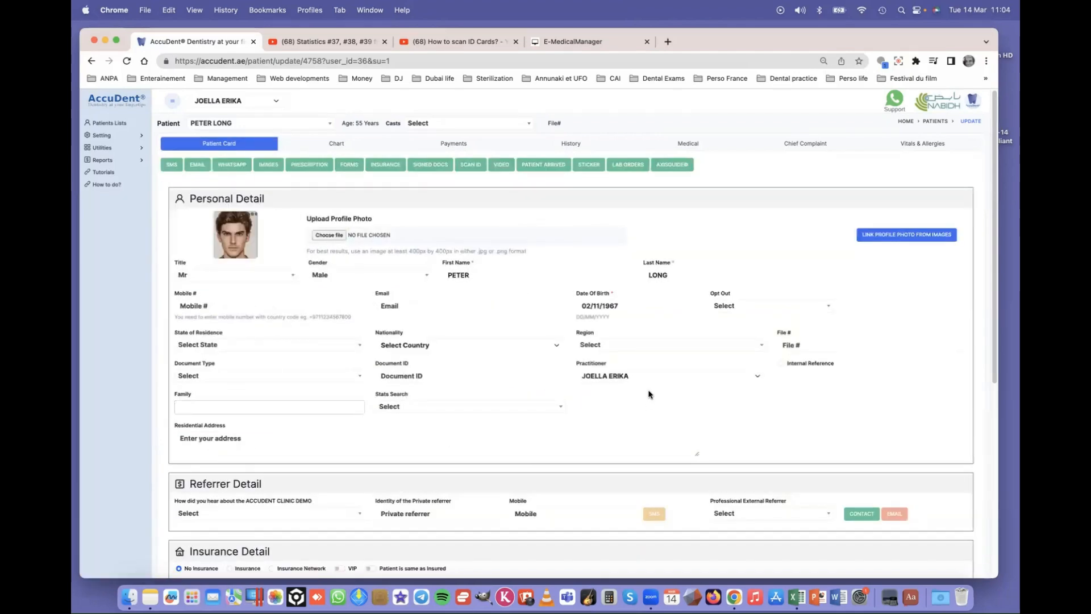
click(685, 379)
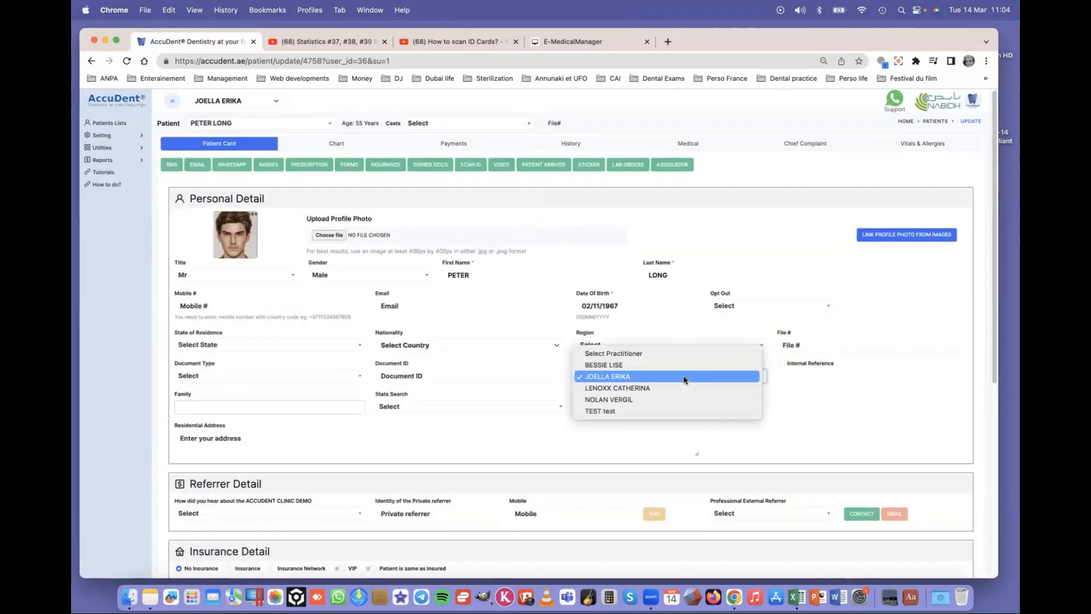
key(Up)
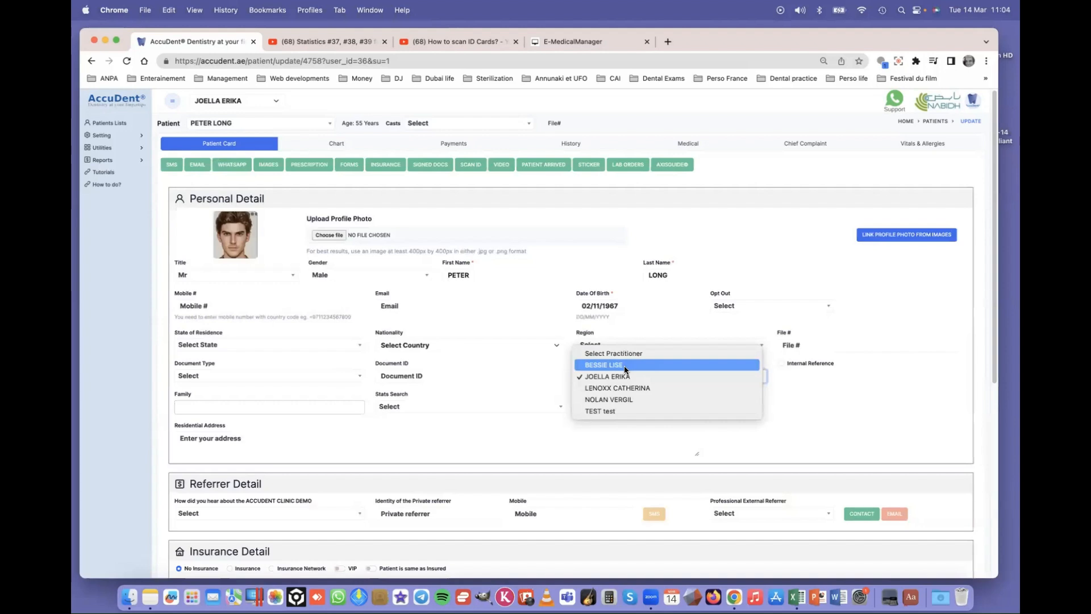
key(Return)
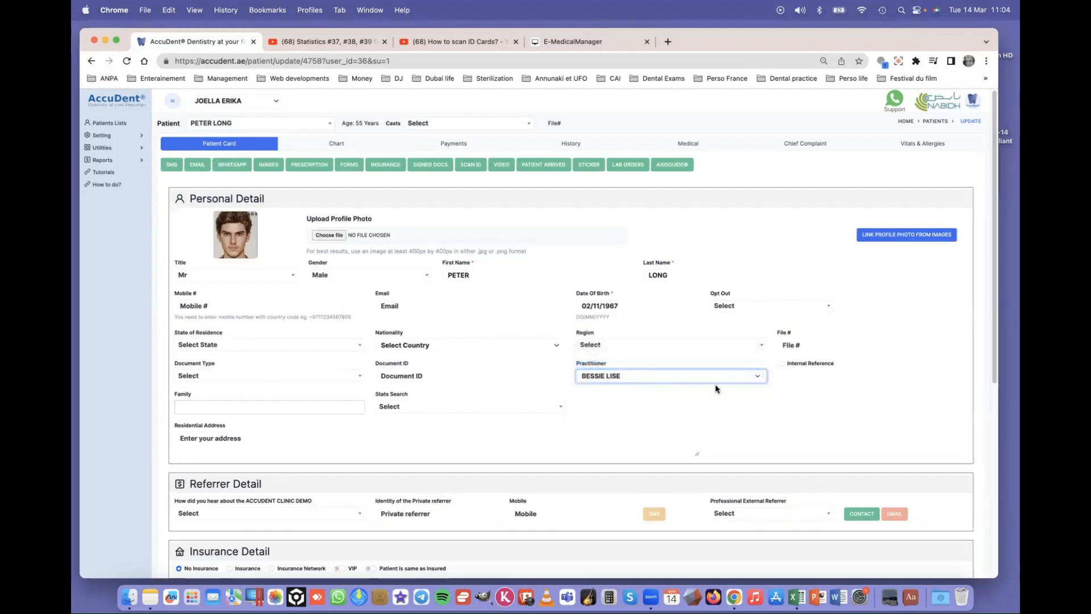
click(782, 363)
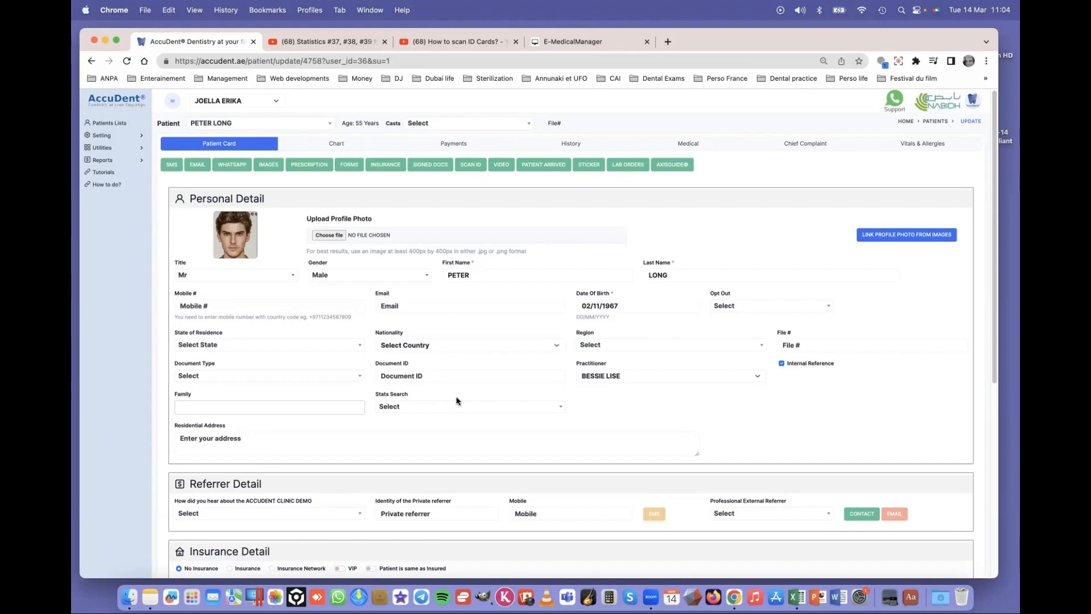
- Attempt to save the patient card, which fails on the required periodic reminder Select Month field
scroll(498, 419, down, 5)
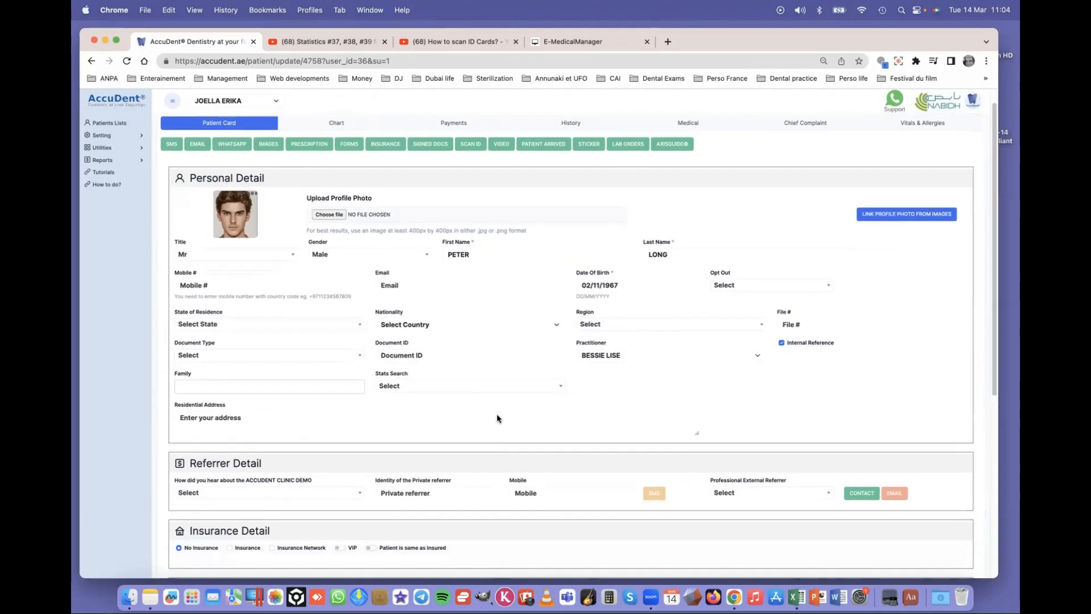
scroll(496, 424, down, 9)
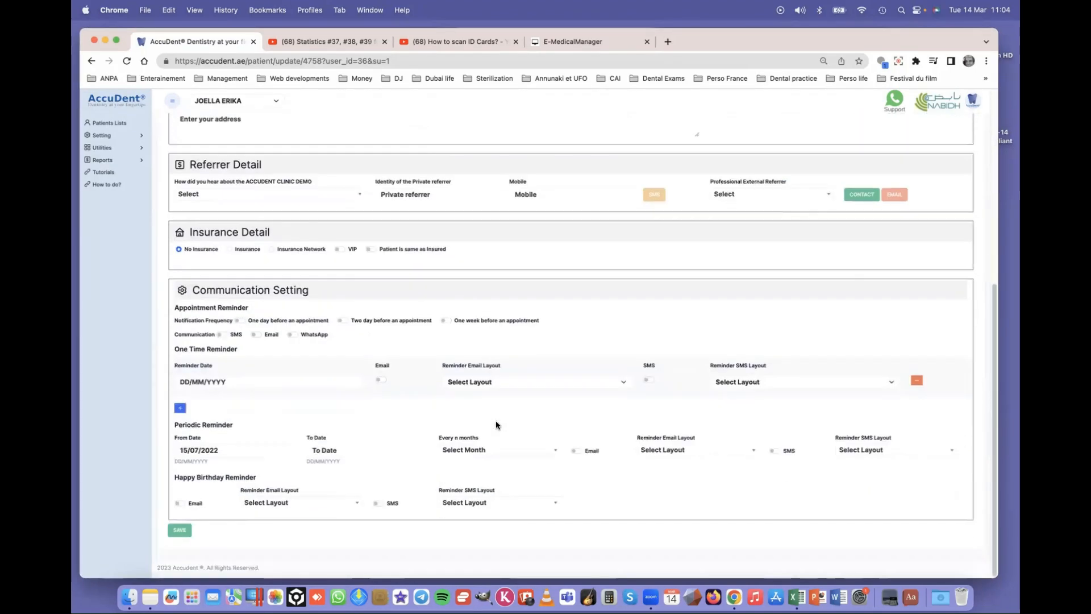
click(179, 532)
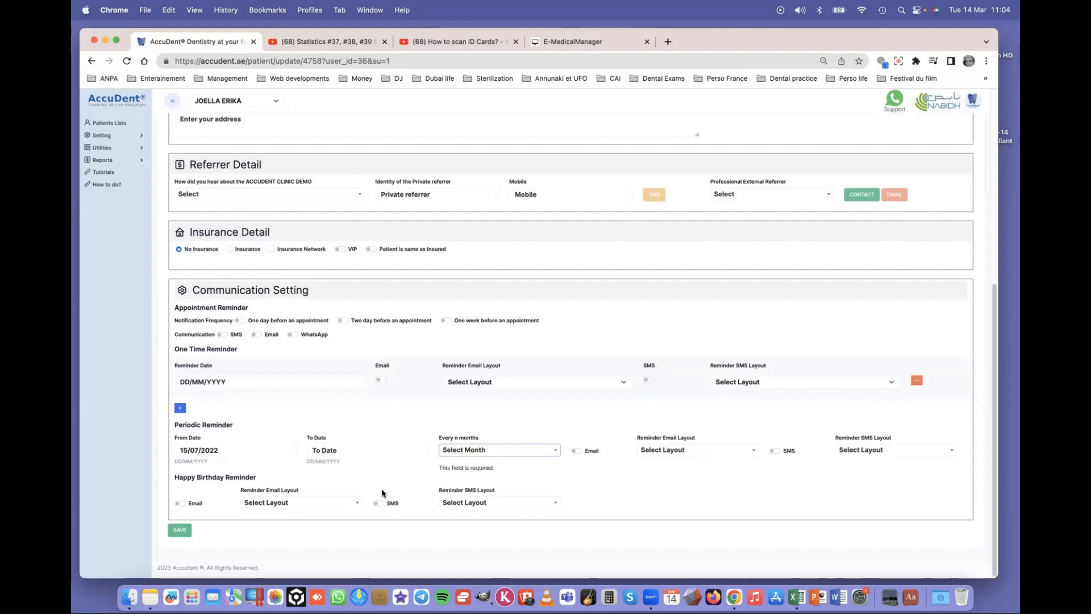
scroll(381, 487, up, 10)
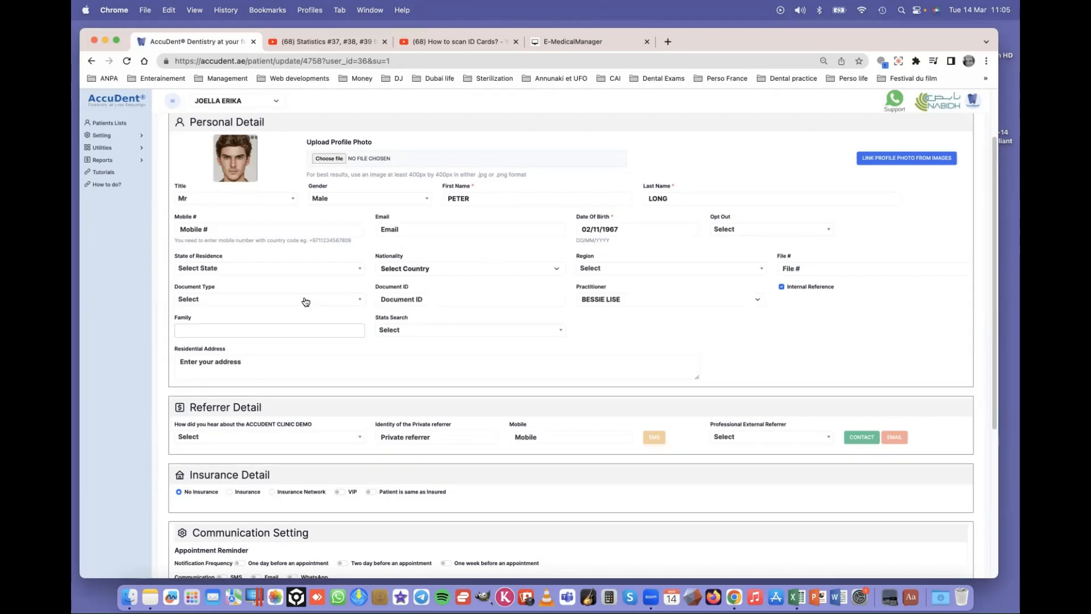
click(218, 302)
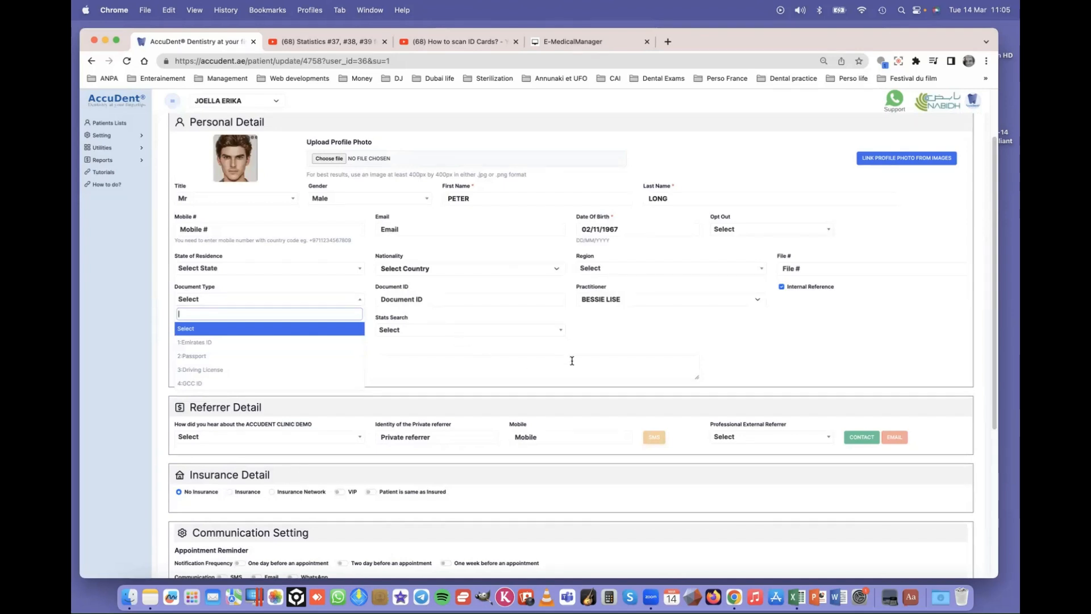
click(633, 337)
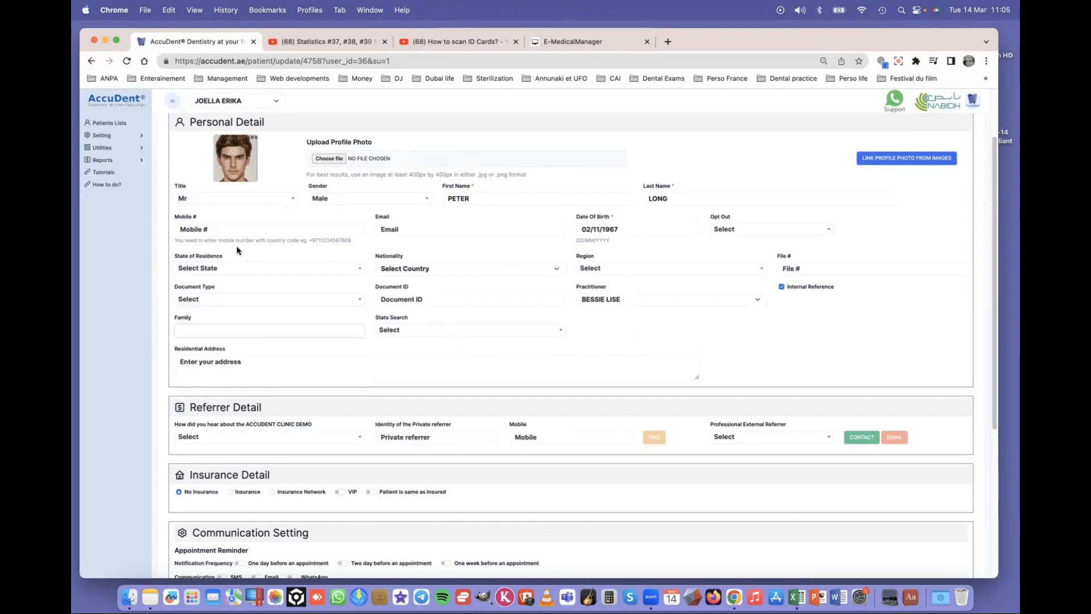
scroll(569, 291, up, 3)
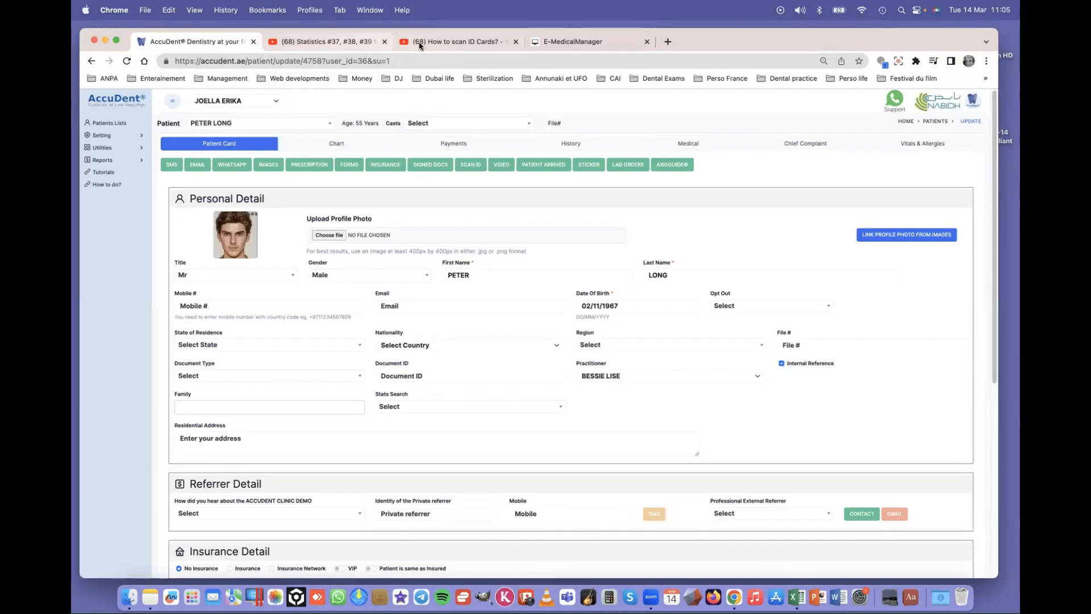
- Play the Scan Document ID tutorial full screen through to its Thank You end card
click(439, 44)
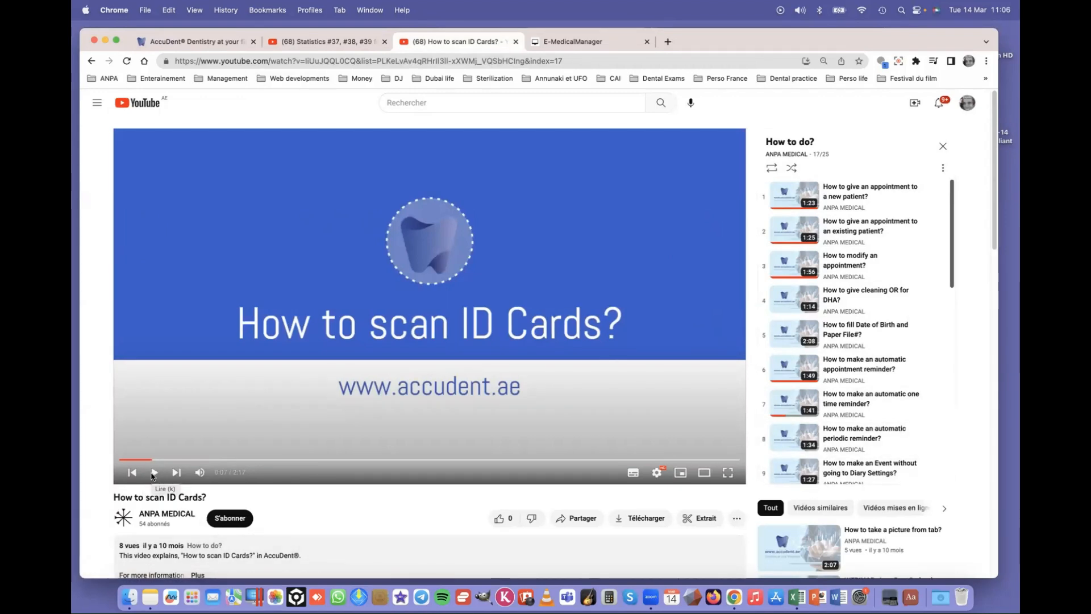
click(153, 474)
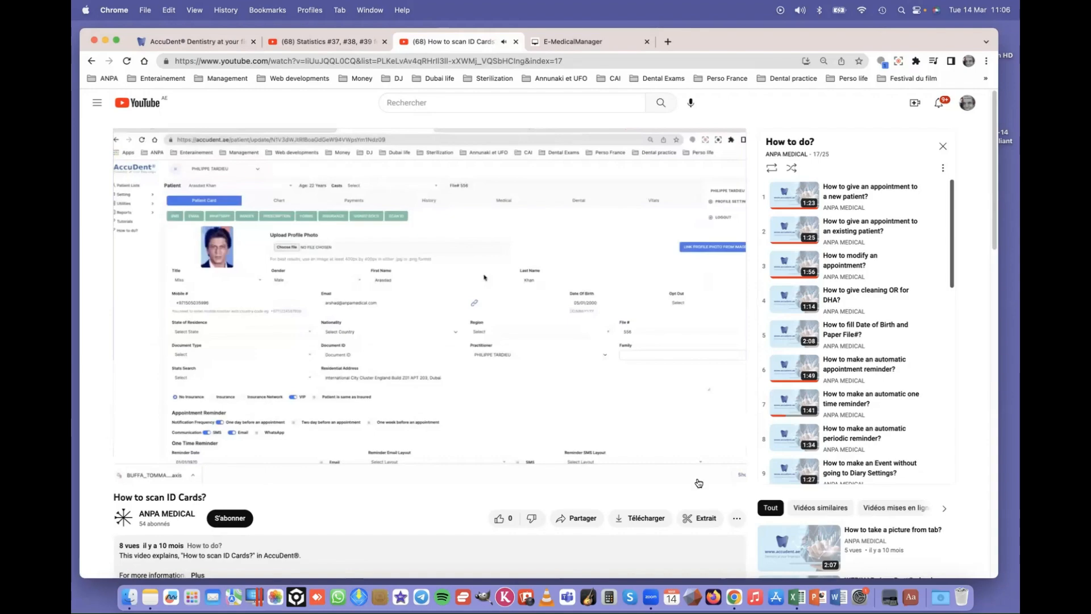
click(727, 473)
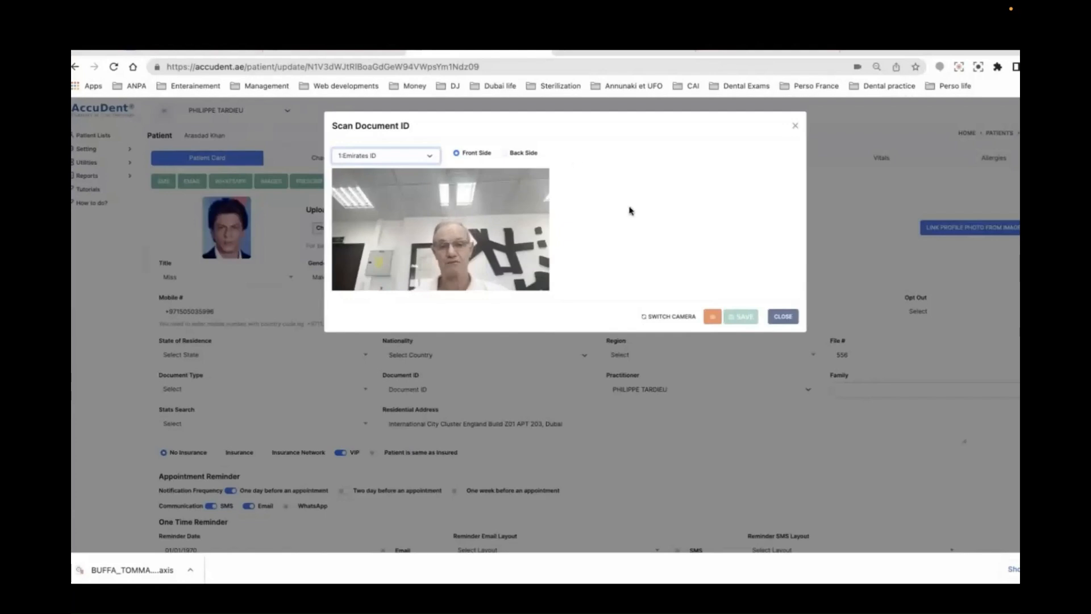
click(783, 316)
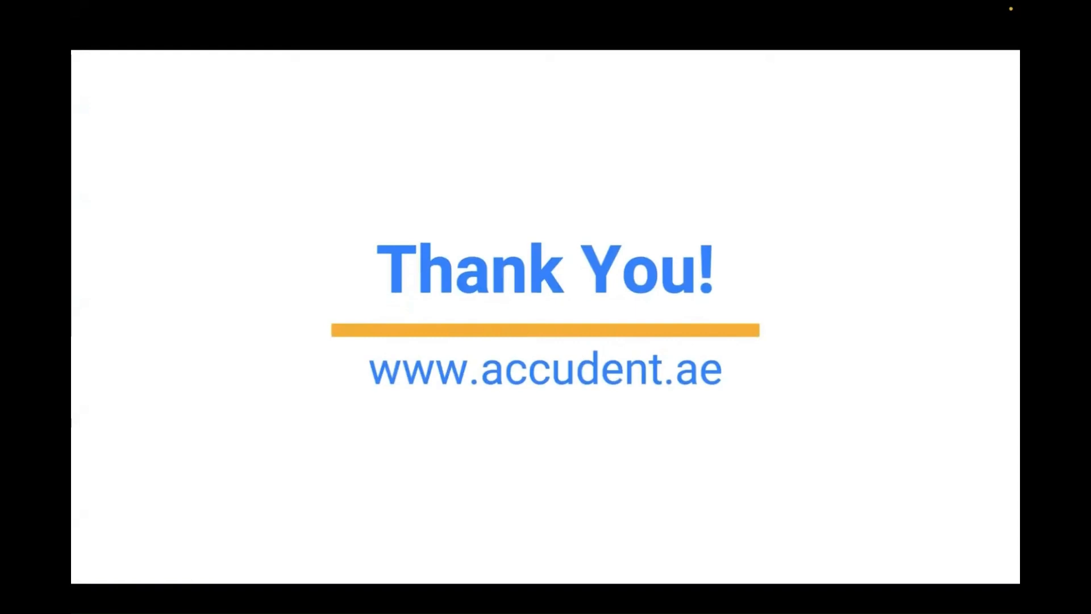
- Exit full screen, close the YouTube tutorial tab, and return to the AccuDent patient card
key(Escape)
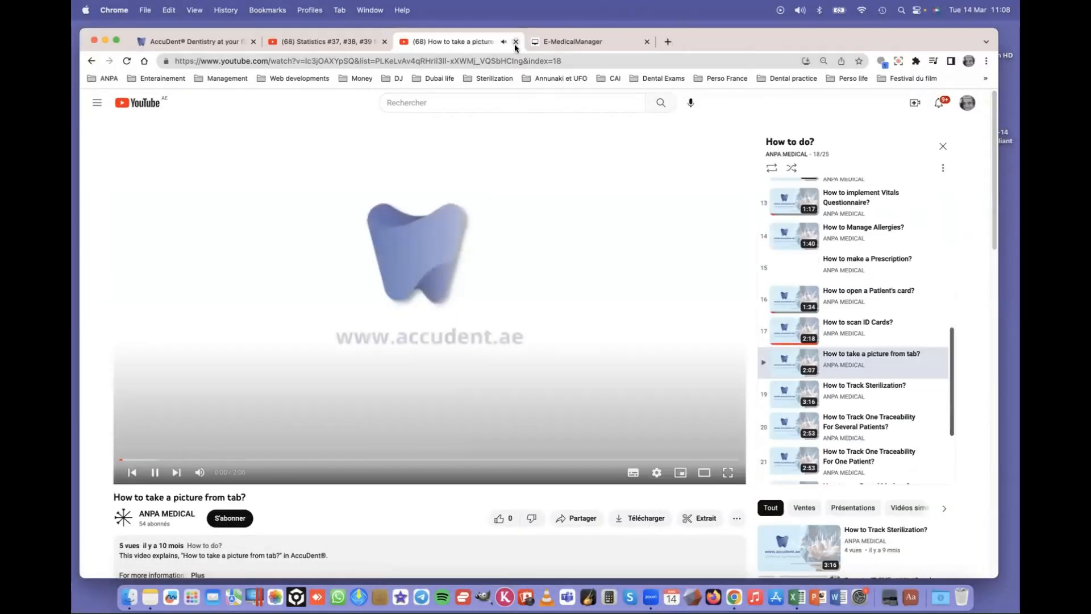
click(515, 45)
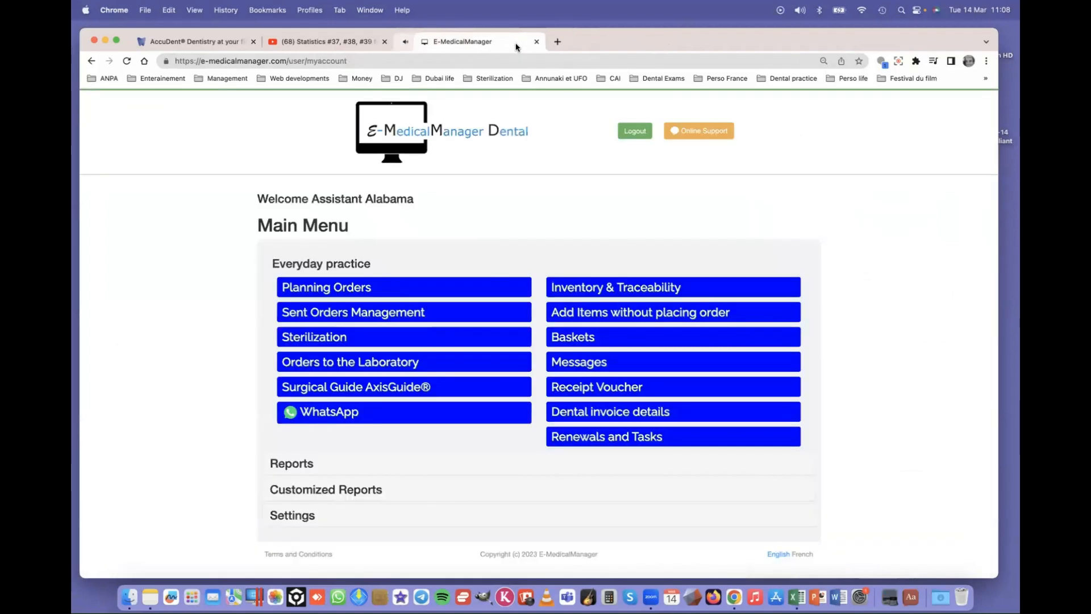
click(203, 43)
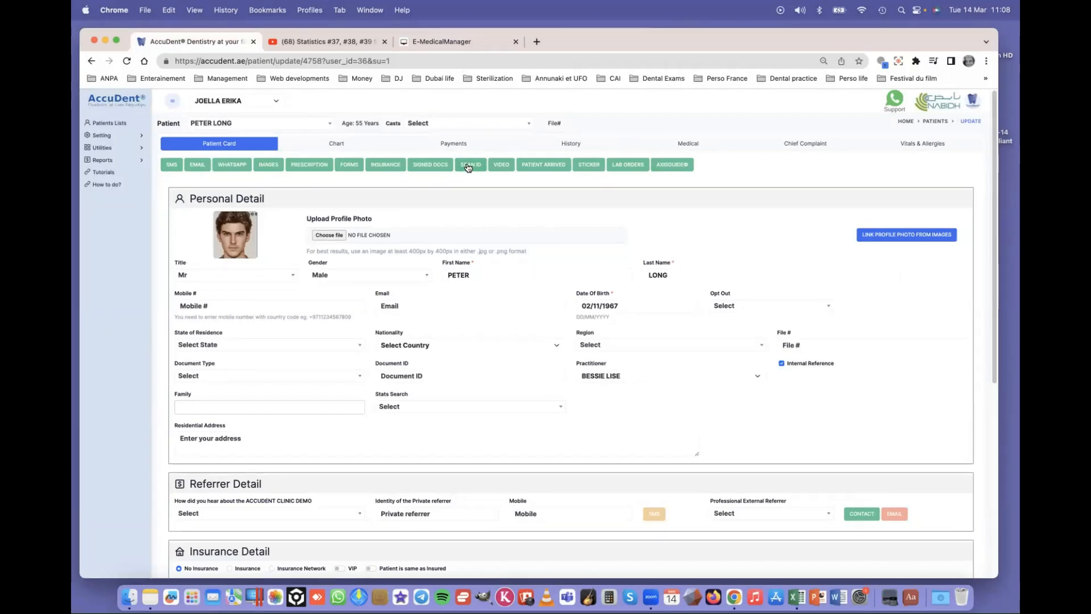
- Go to Setting > Practitioner to list the clinic's three practitioners
click(117, 137)
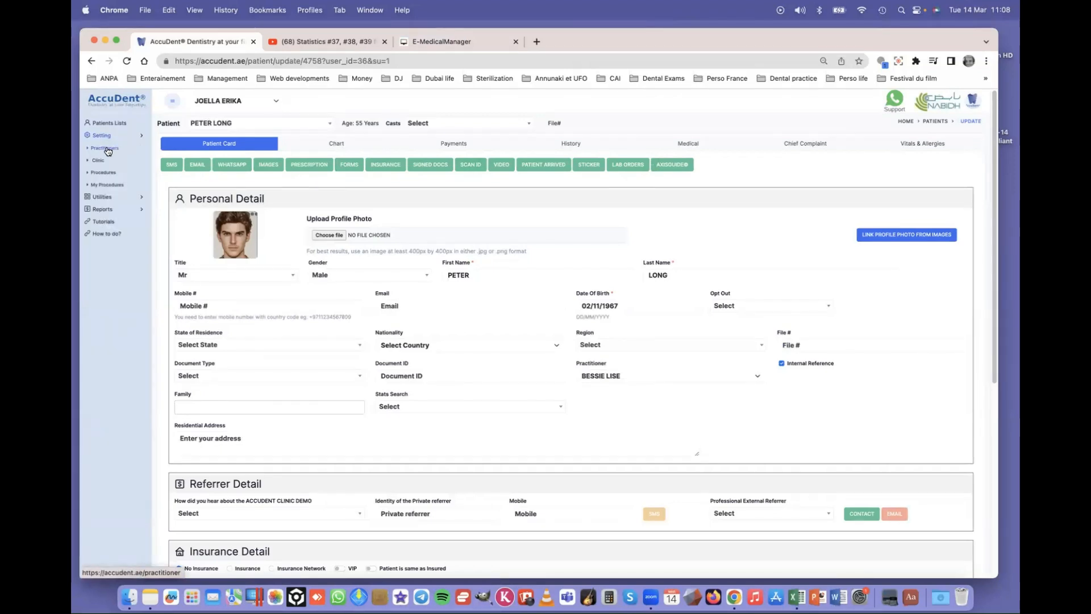
click(108, 150)
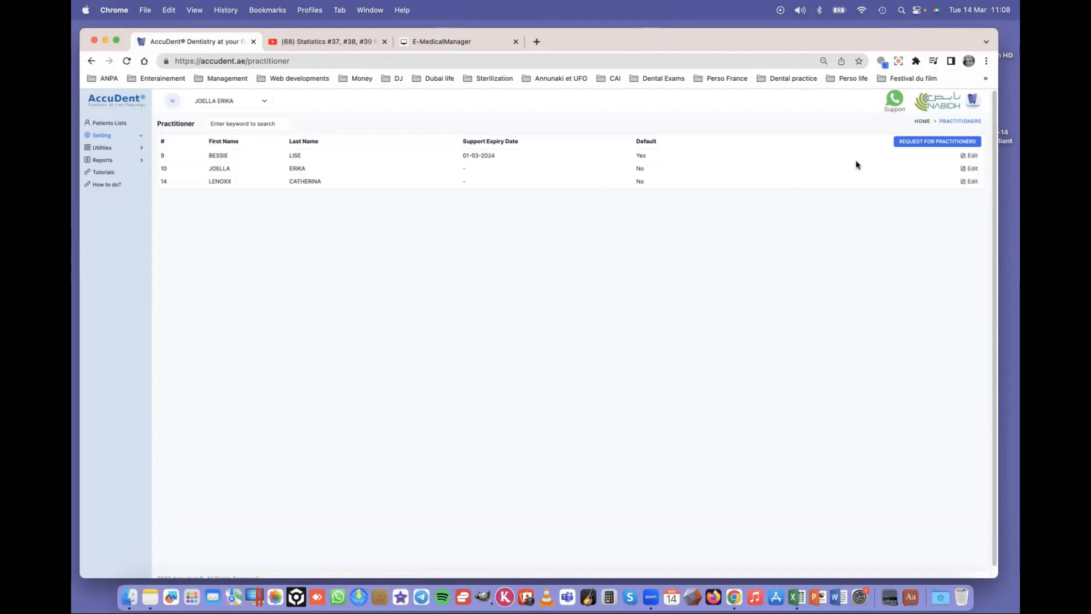
- Edit the default practitioner, review her Details form, and show the Mashreq Bank account under Banks
click(974, 156)
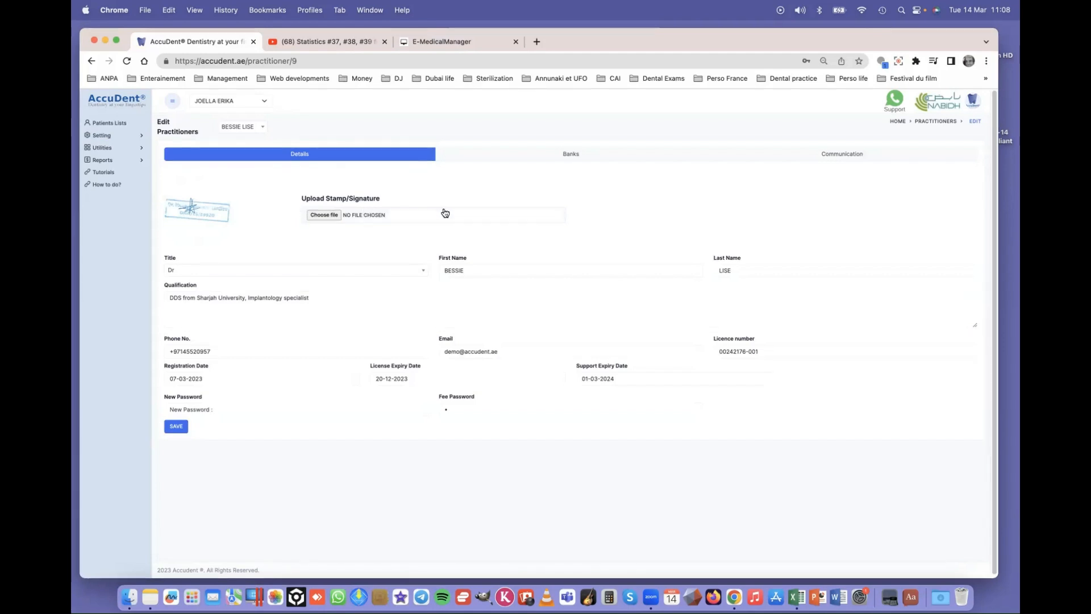
scroll(635, 220, down, 1)
scroll(635, 220, up, 1)
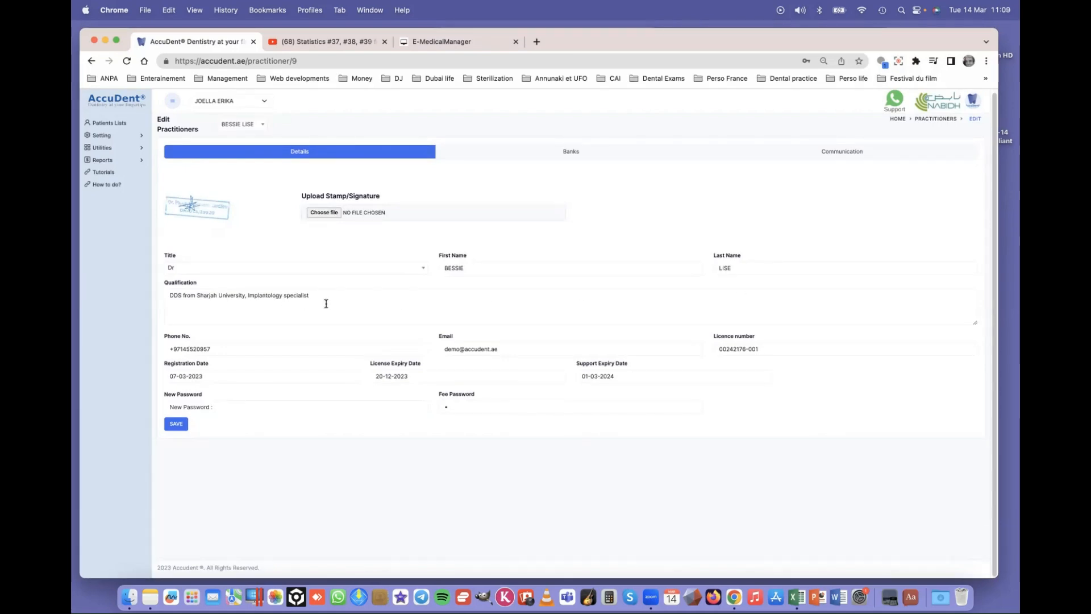
click(219, 348)
drag(198, 349, 152, 350)
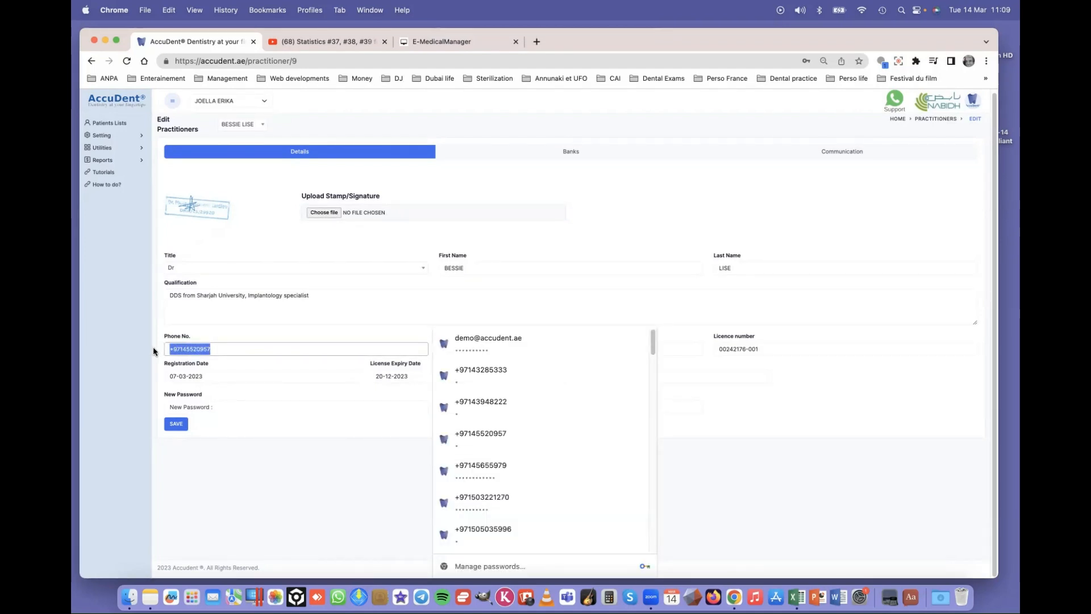
click(238, 347)
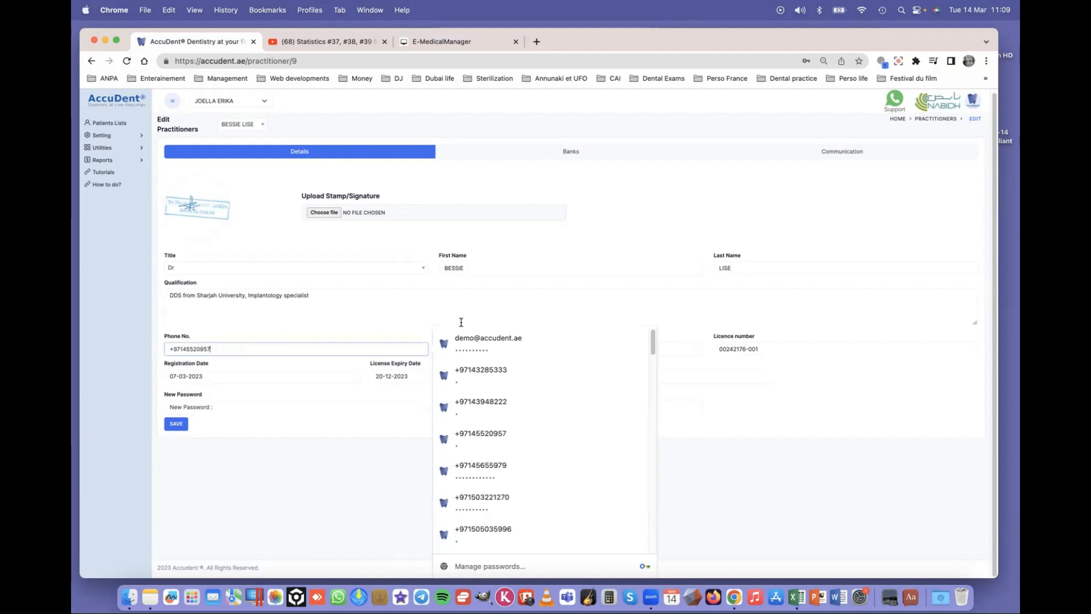
click(526, 285)
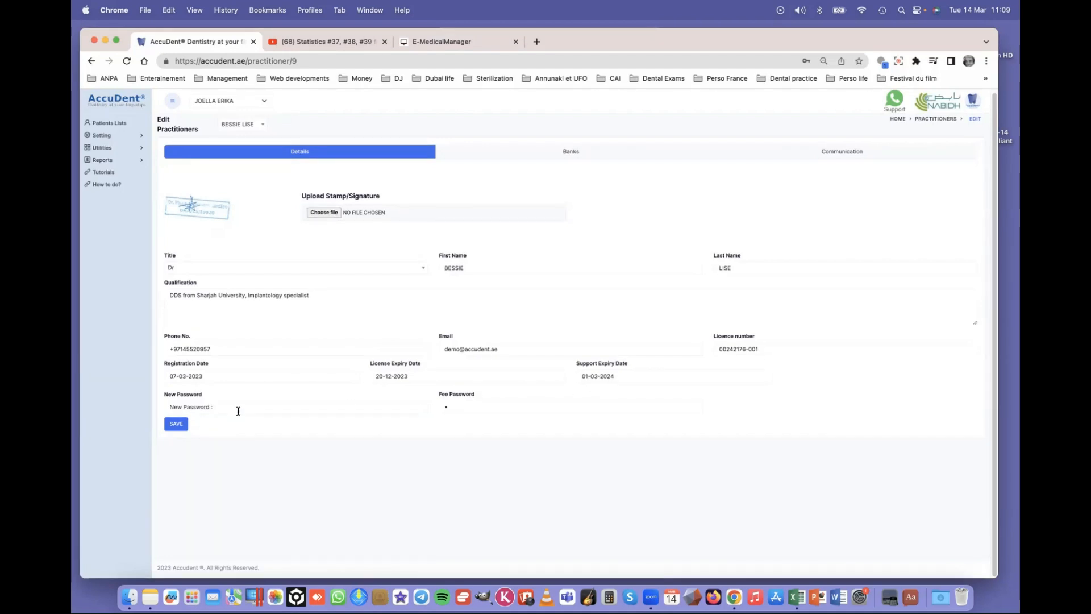
click(550, 155)
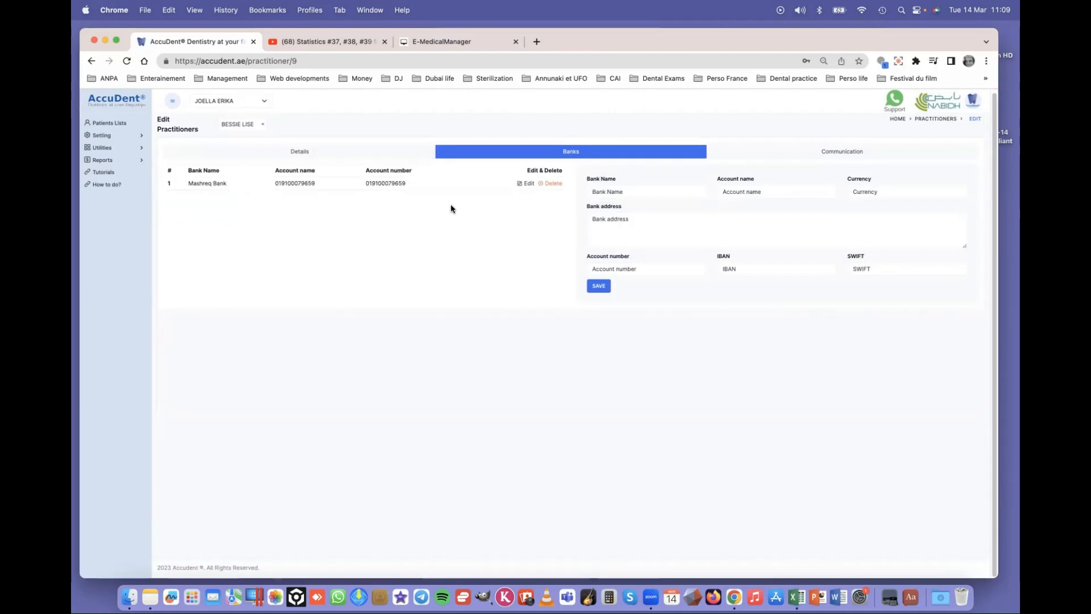
- Show the practitioner's Communication section with SMS, Email, WhatsApp and Zoom API settings
click(839, 155)
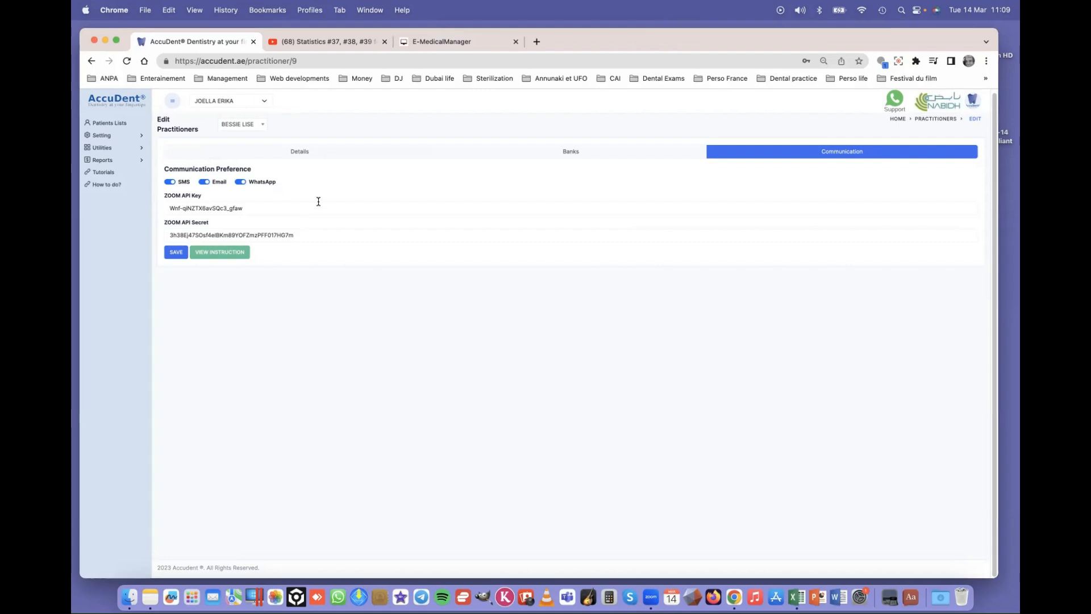
- Open Patients Lists and the record for the patient with file number 1
click(108, 125)
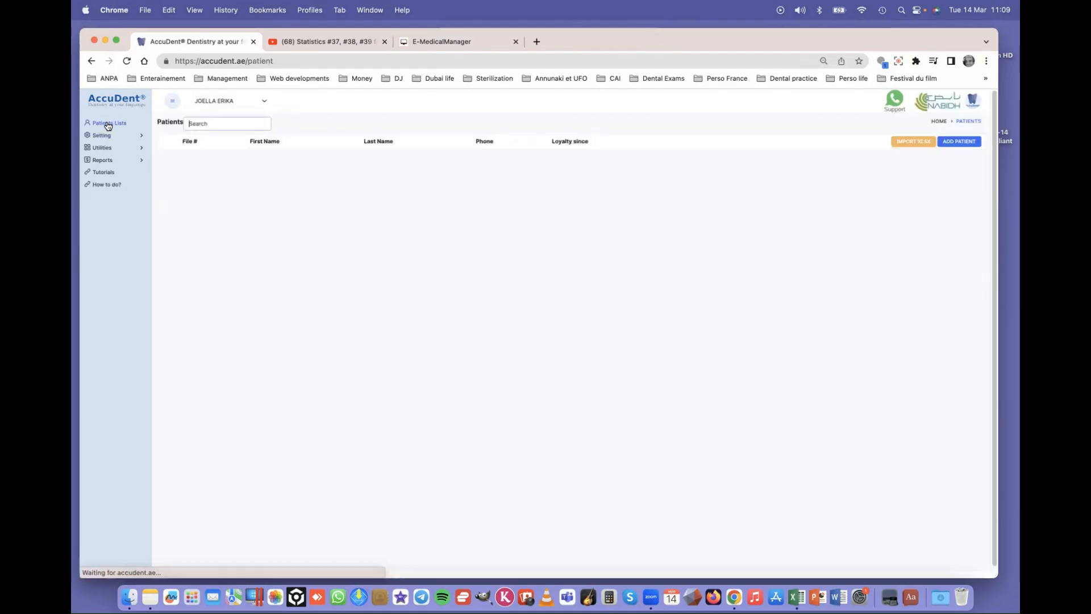
click(397, 157)
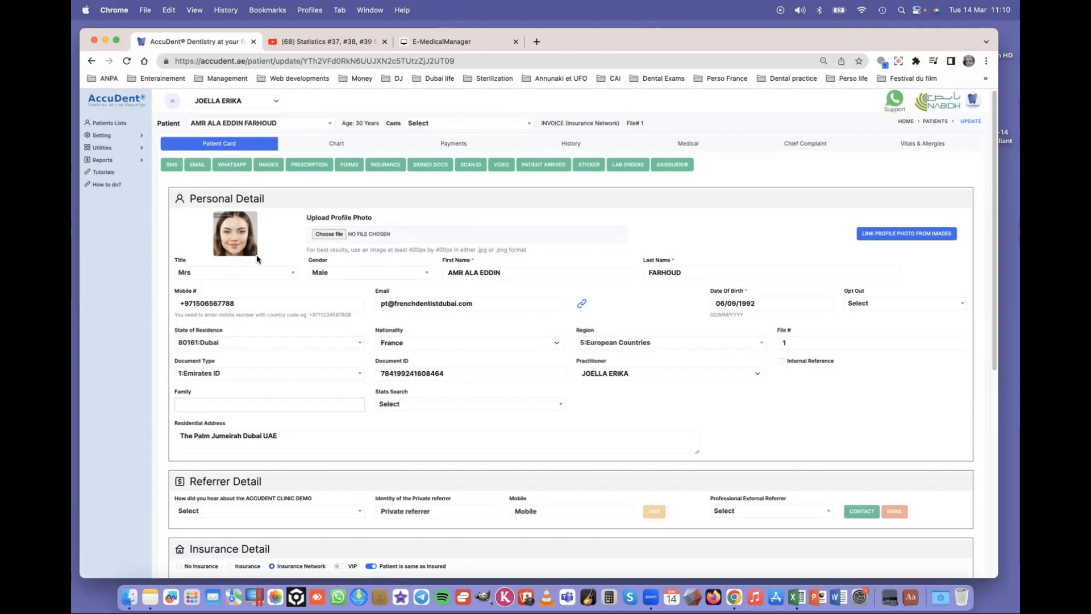
drag(768, 304, 689, 305)
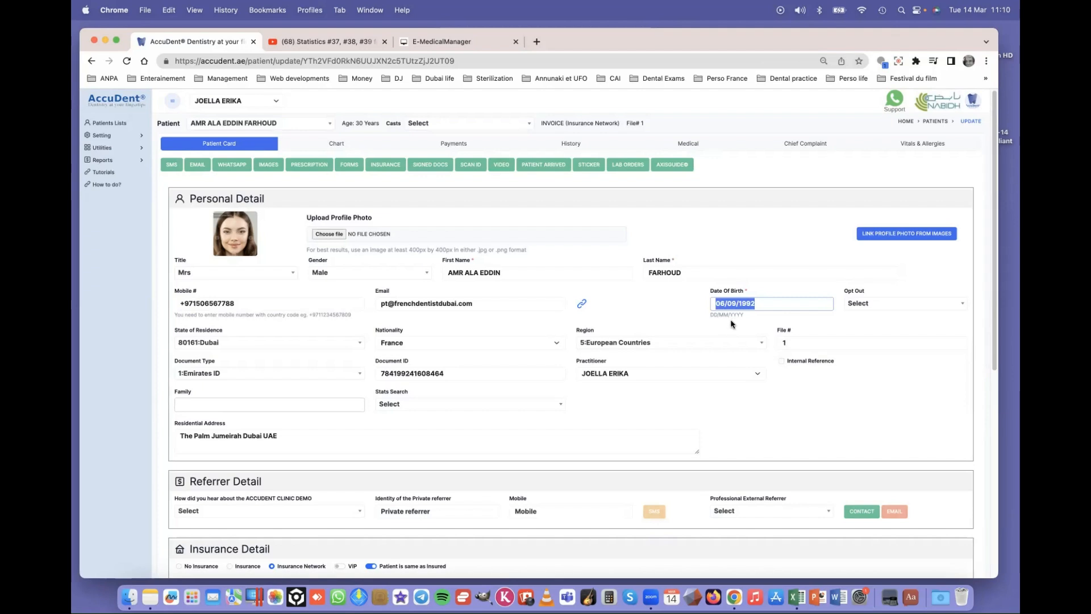
click(754, 267)
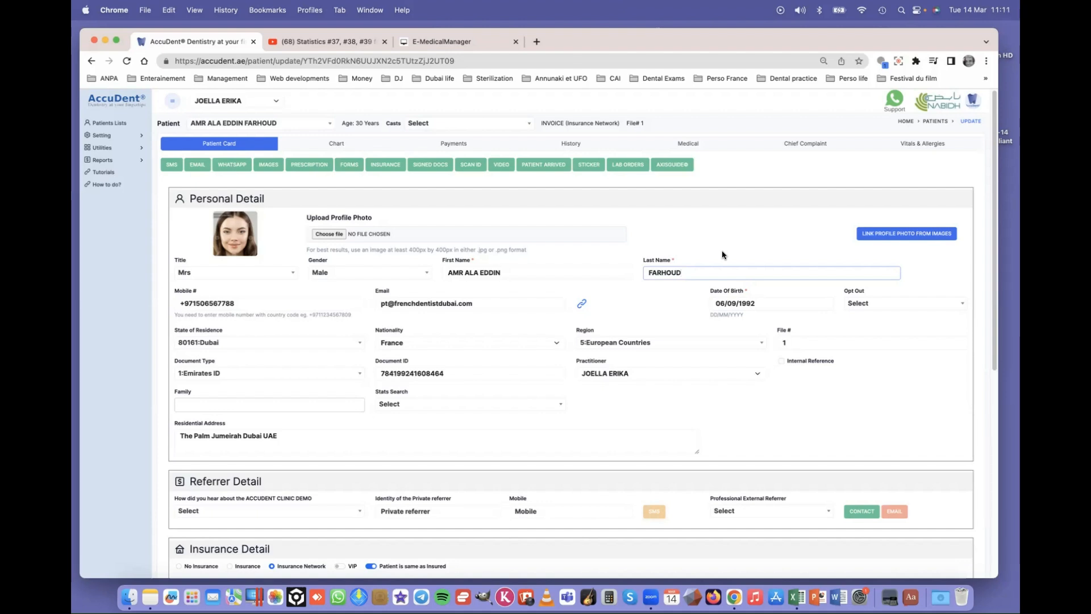
drag(761, 304, 689, 304)
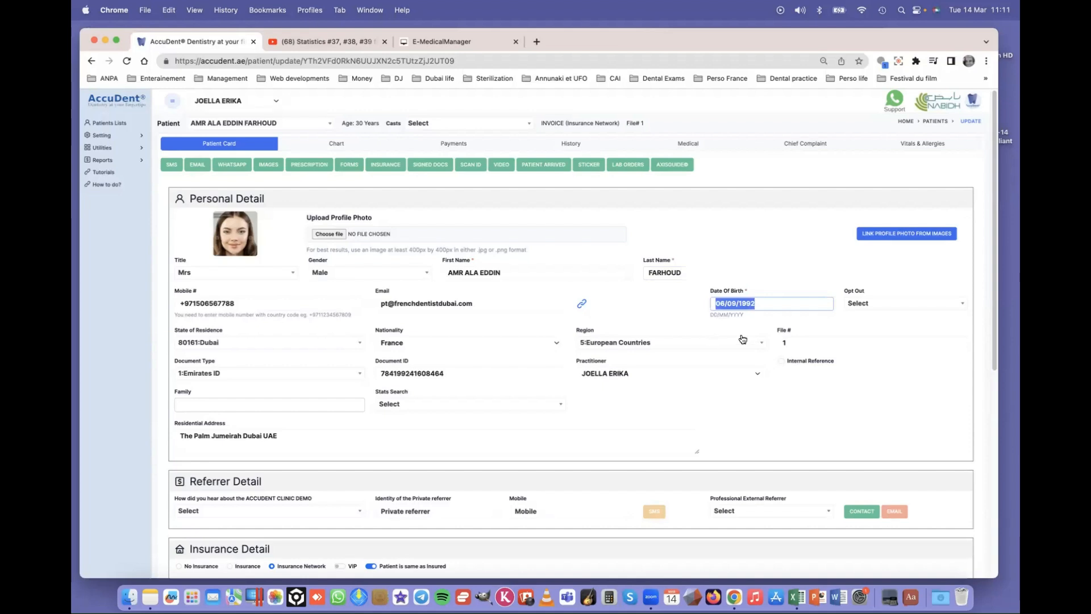
scroll(704, 373, down, 3)
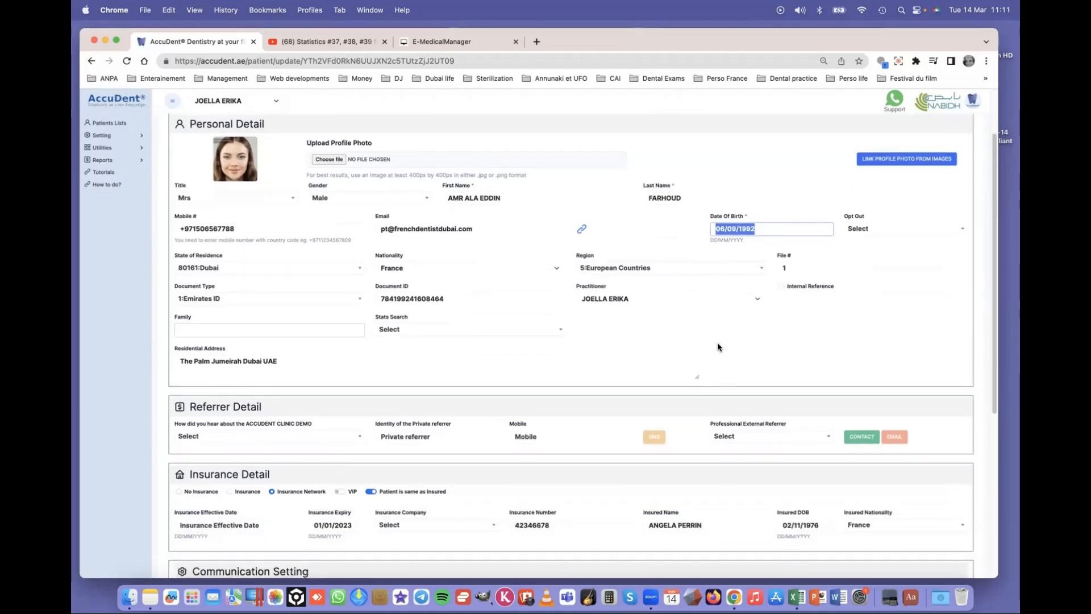
click(773, 228)
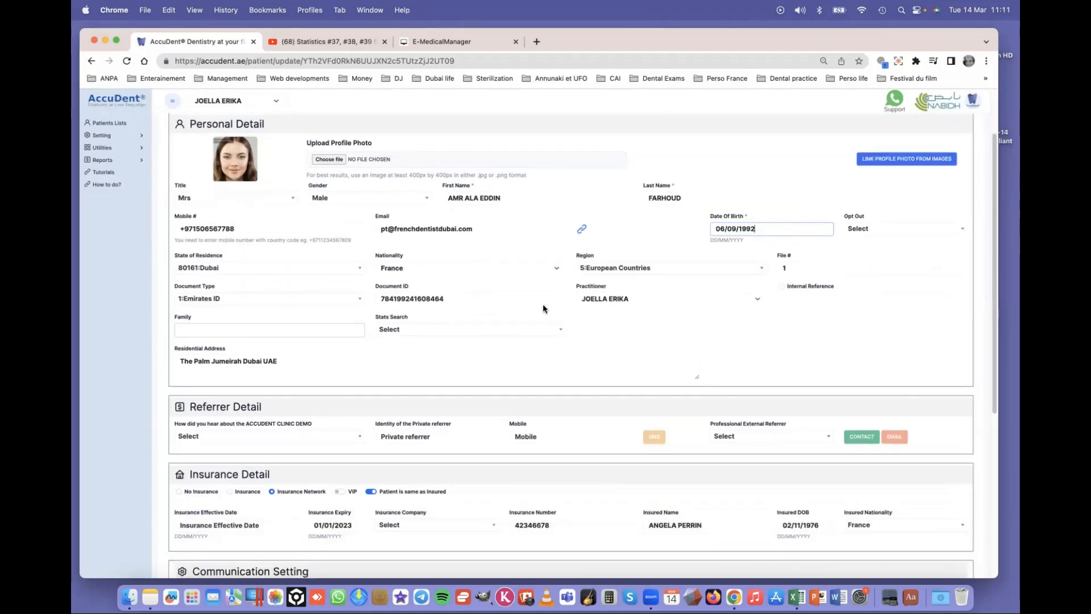
drag(764, 227, 648, 256)
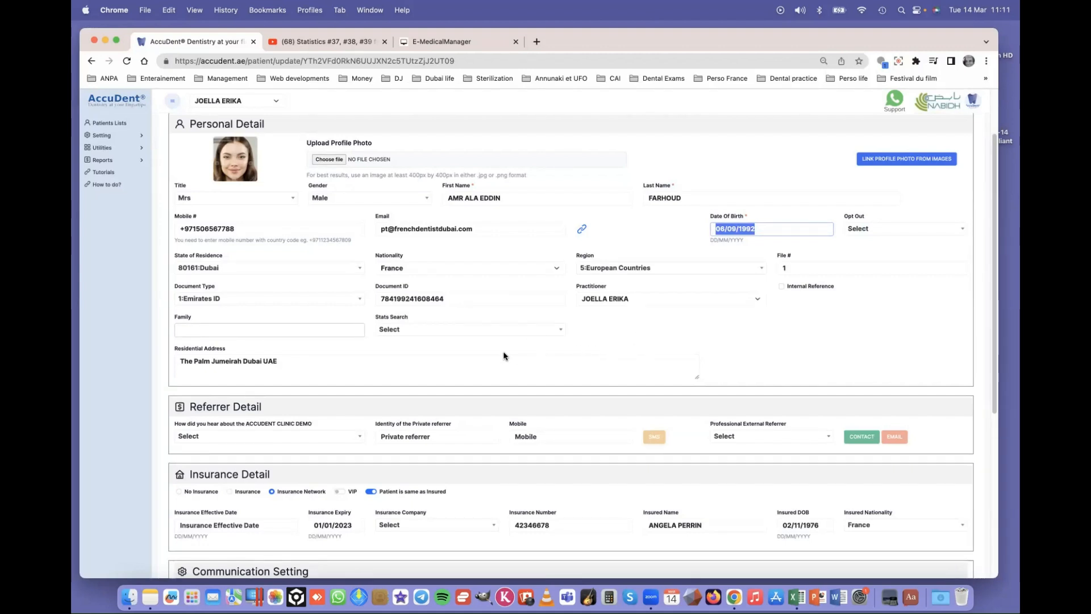
scroll(480, 349, down, 3)
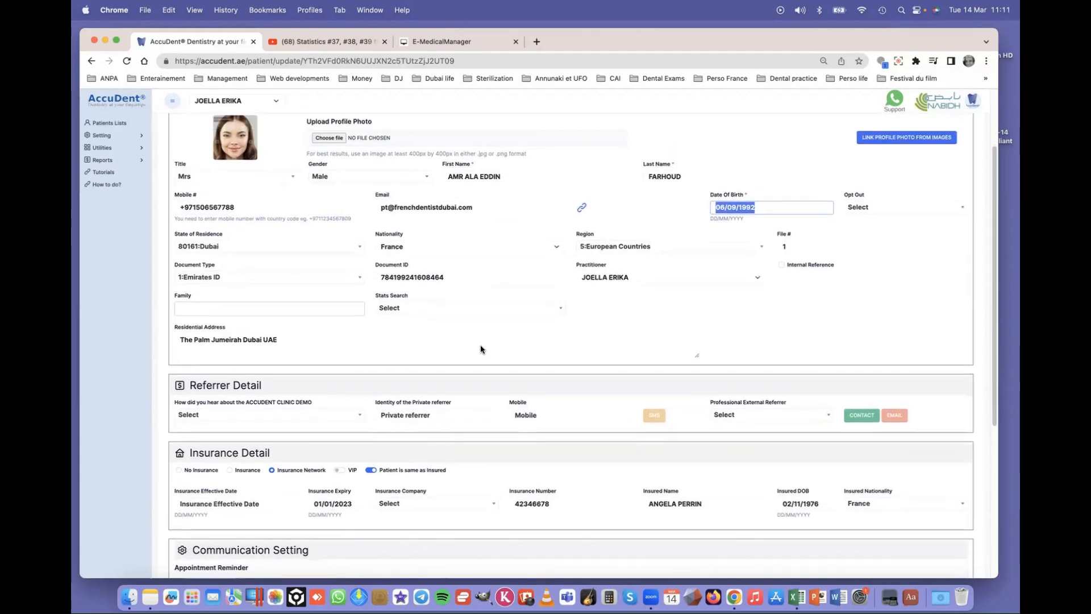
scroll(480, 345, down, 2)
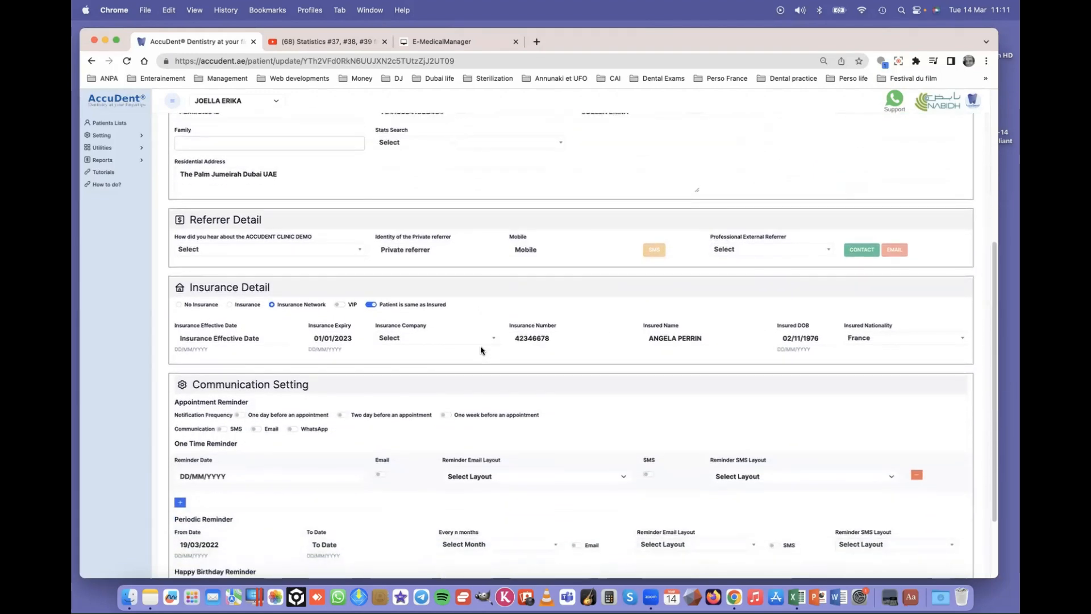
scroll(480, 346, up, 7)
scroll(480, 347, down, 1)
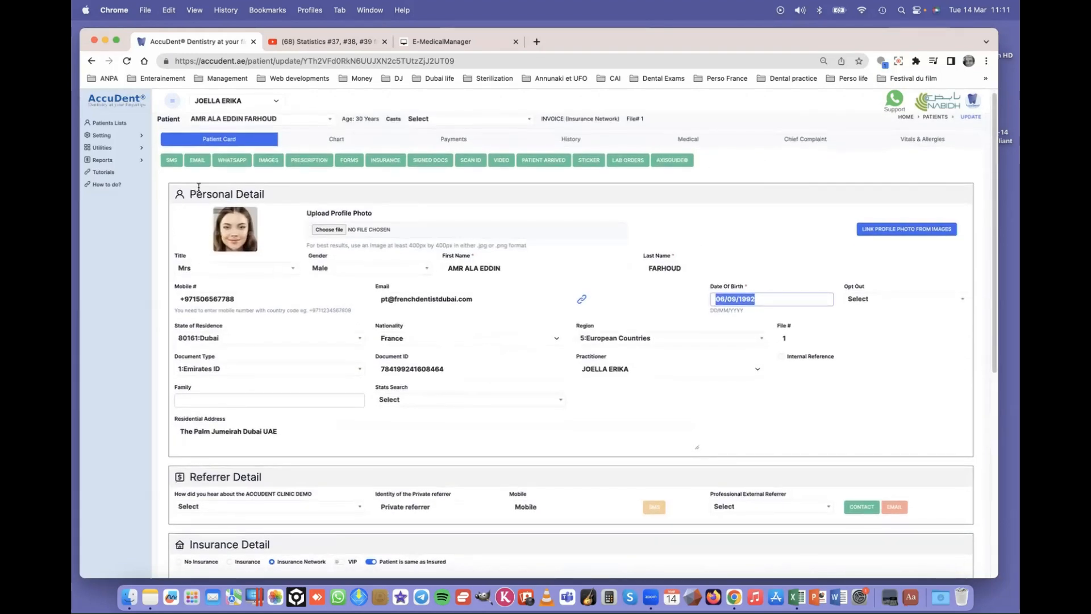
click(276, 199)
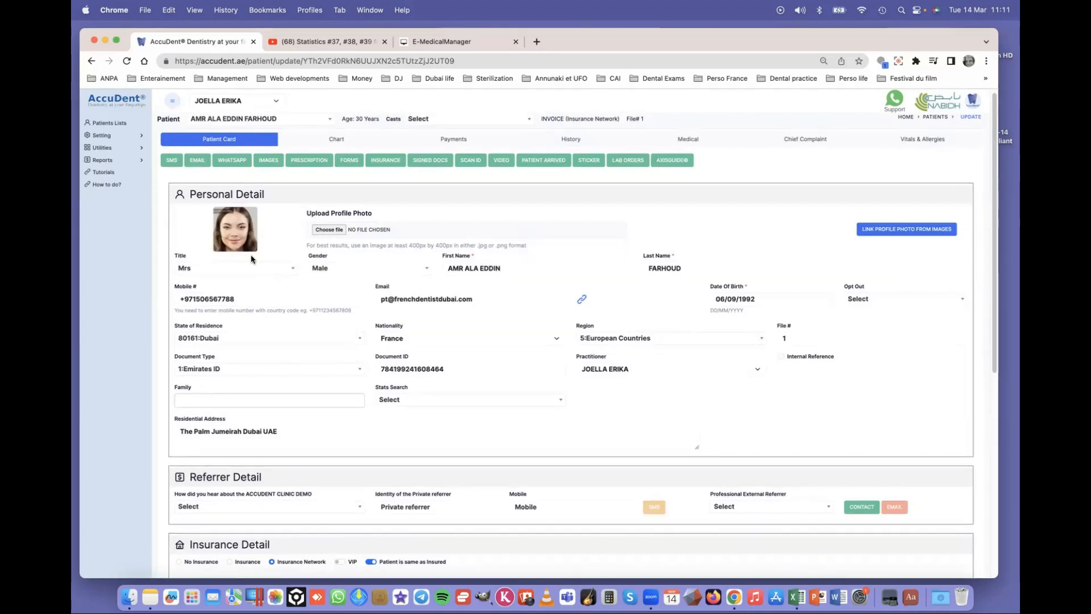
scroll(275, 267, down, 4)
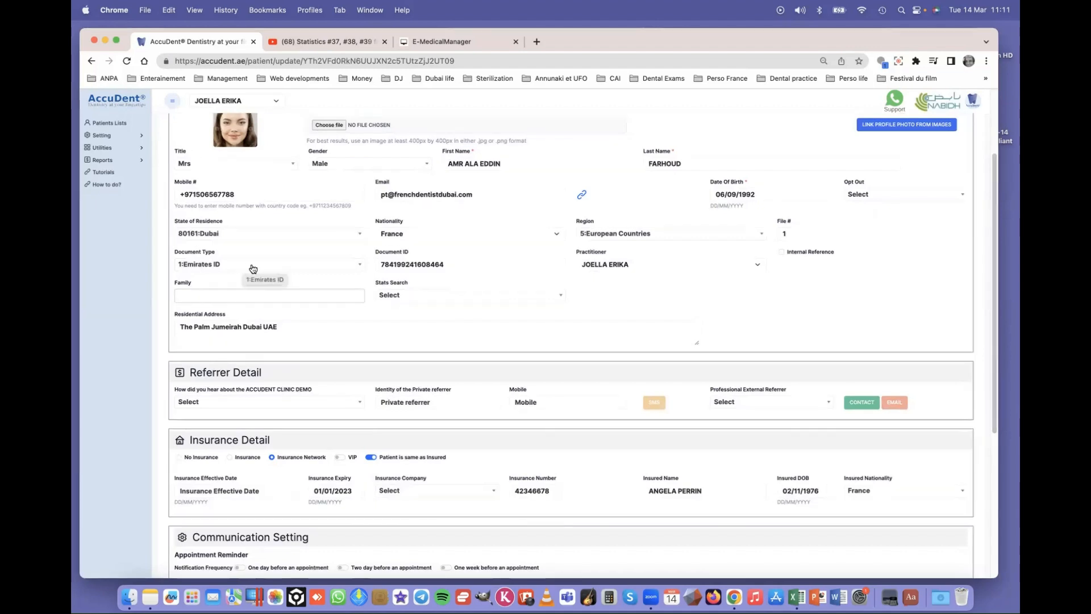
click(460, 264)
double_click(406, 263)
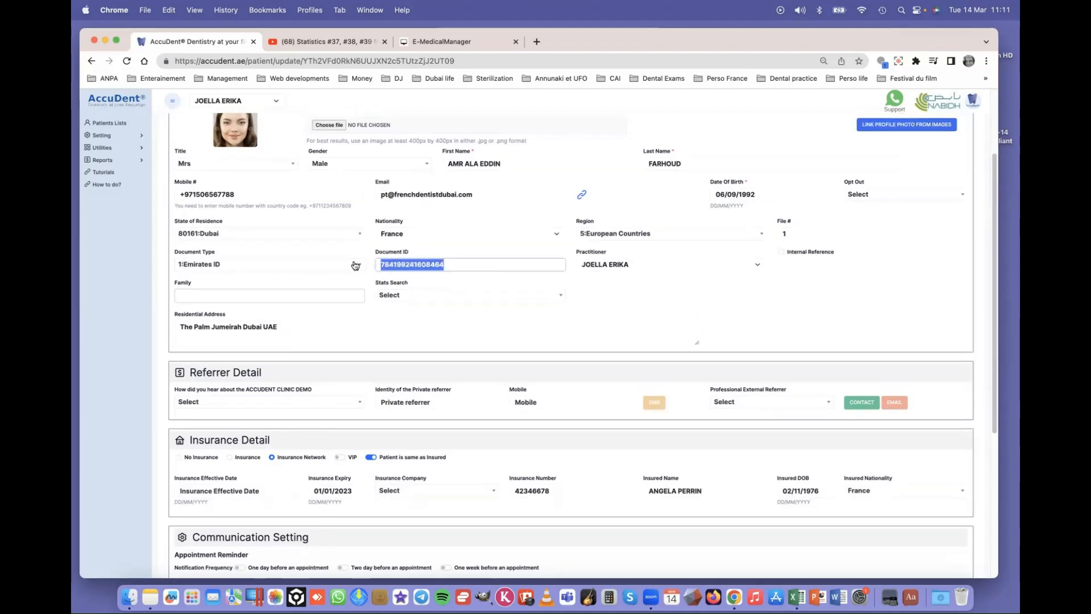
click(464, 266)
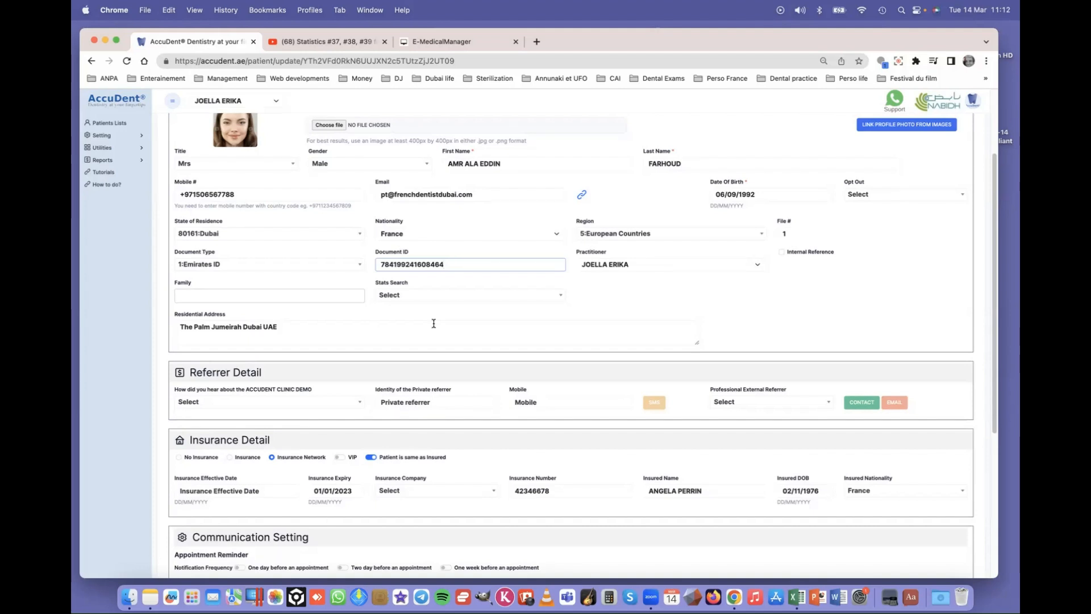
scroll(434, 324, down, 1)
scroll(433, 323, down, 2)
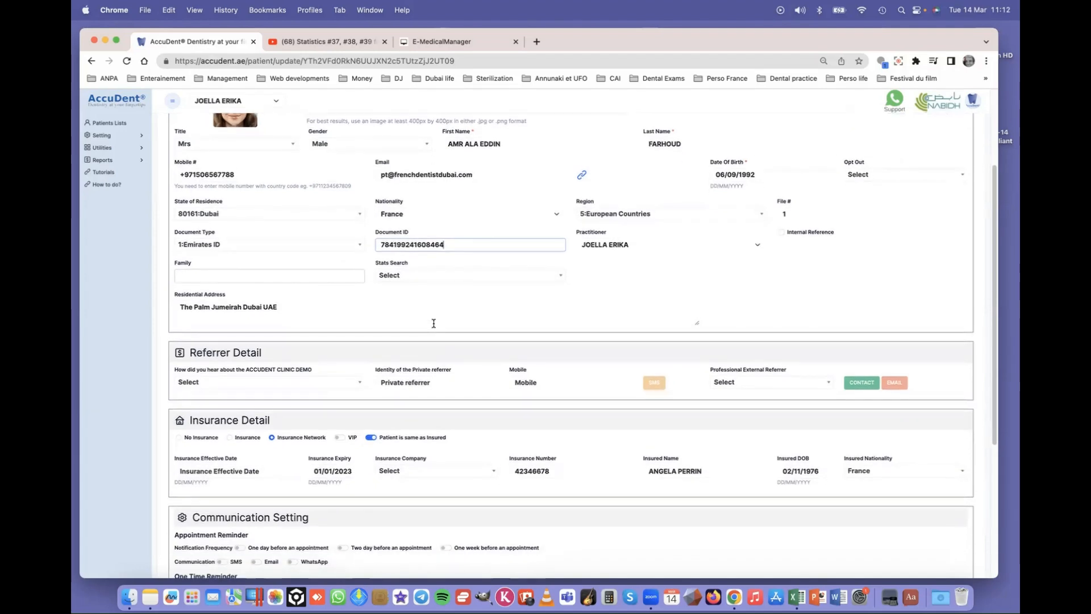
click(249, 276)
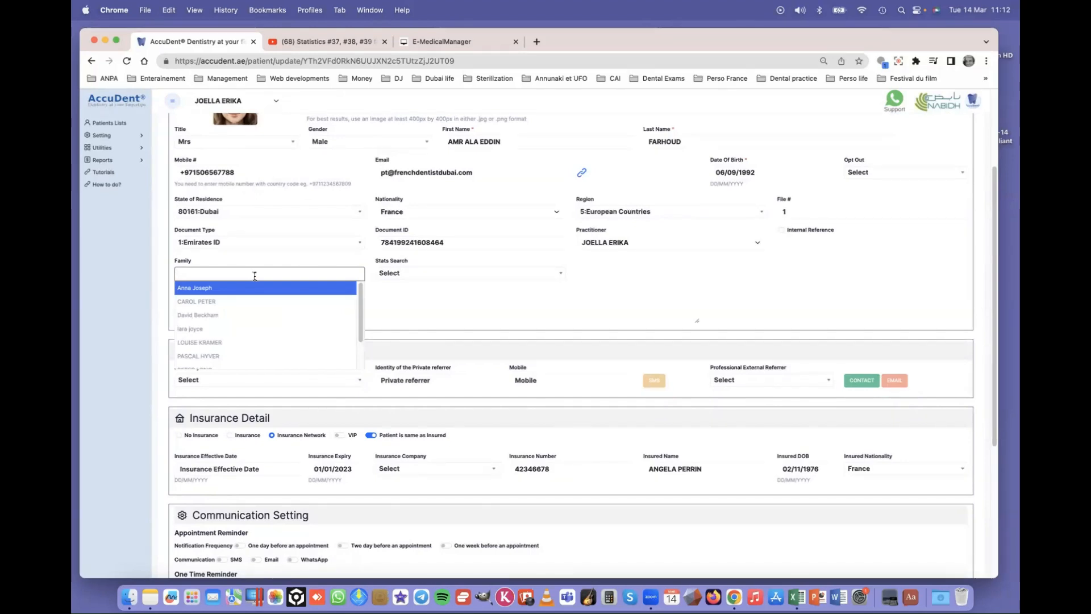
click(251, 275)
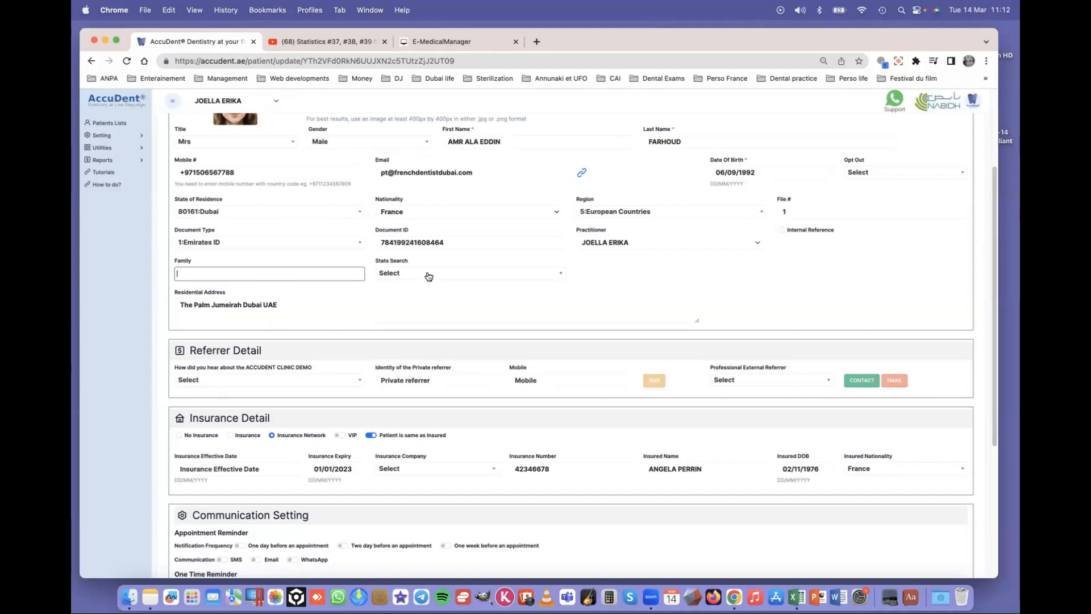
scroll(278, 313, down, 1)
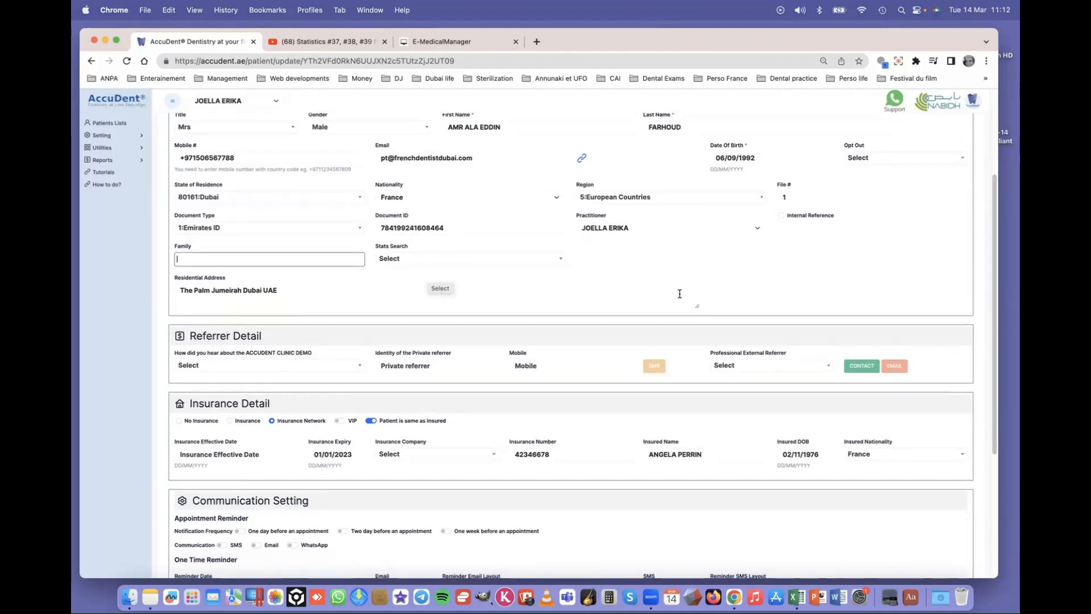
scroll(331, 269, up, 5)
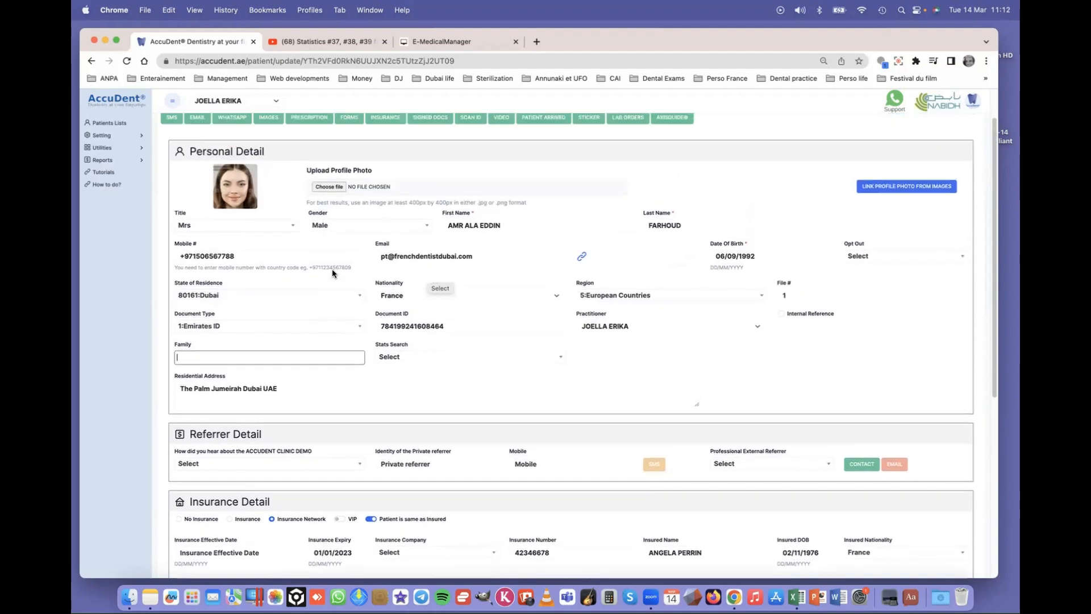
scroll(378, 272, down, 10)
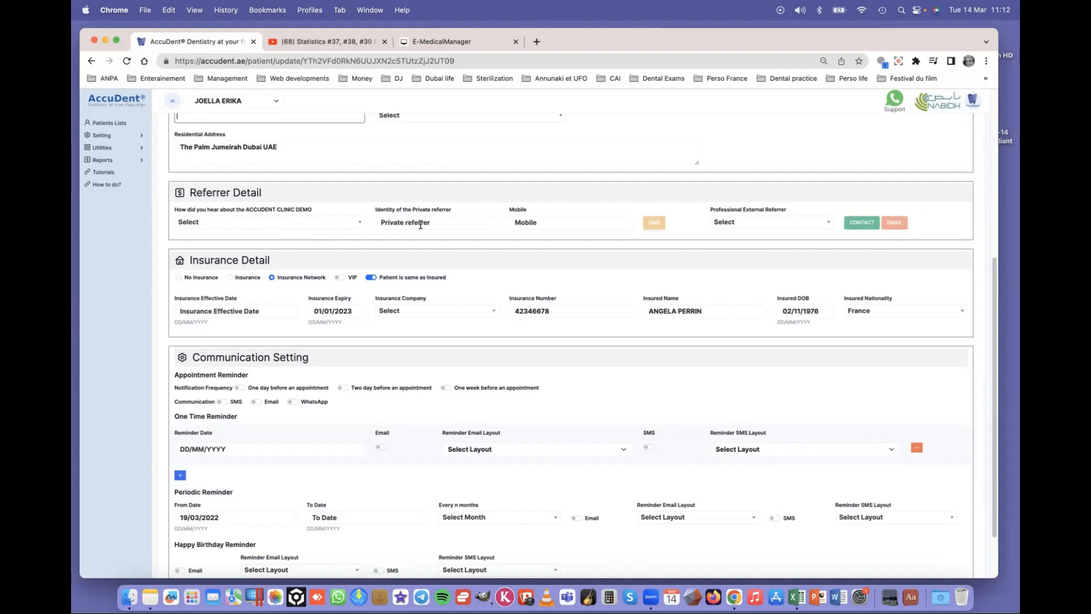
- Choose Friend as the referral source and enter the referrer's mobile number
click(359, 227)
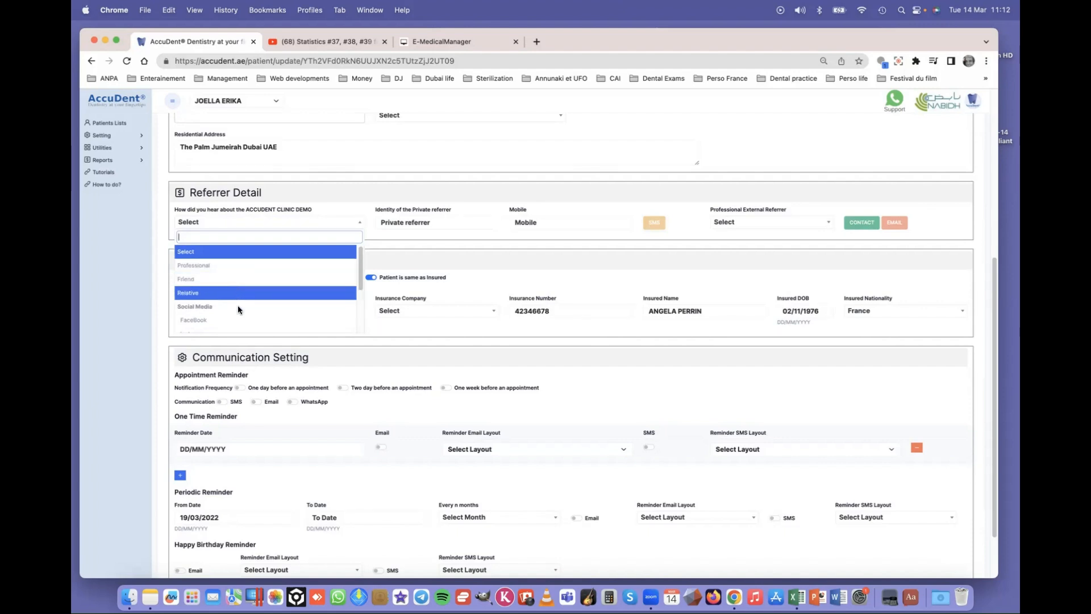
scroll(241, 313, down, 3)
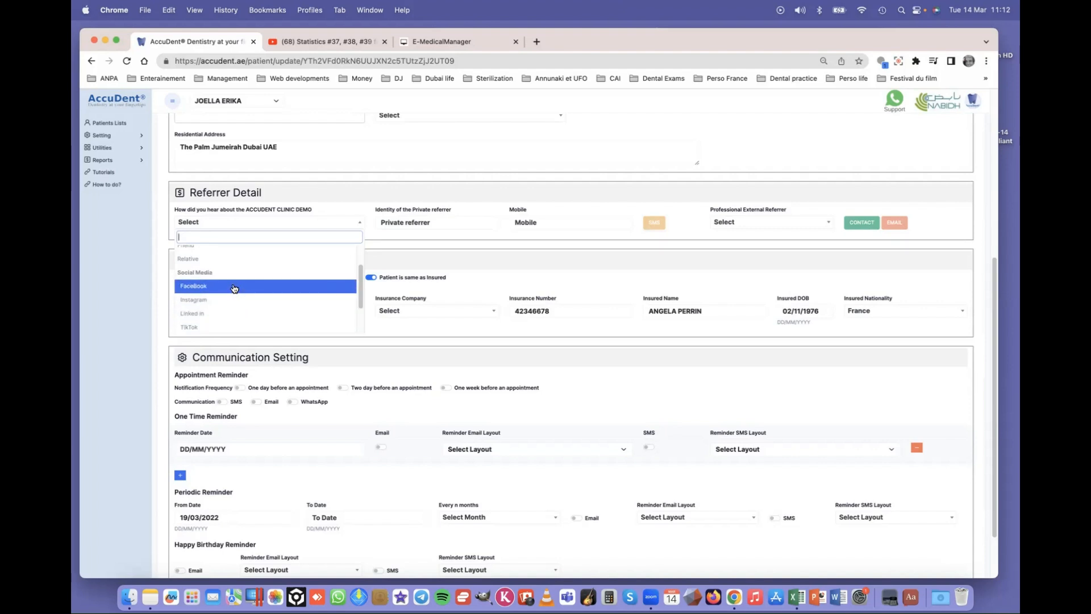
scroll(233, 288, up, 2)
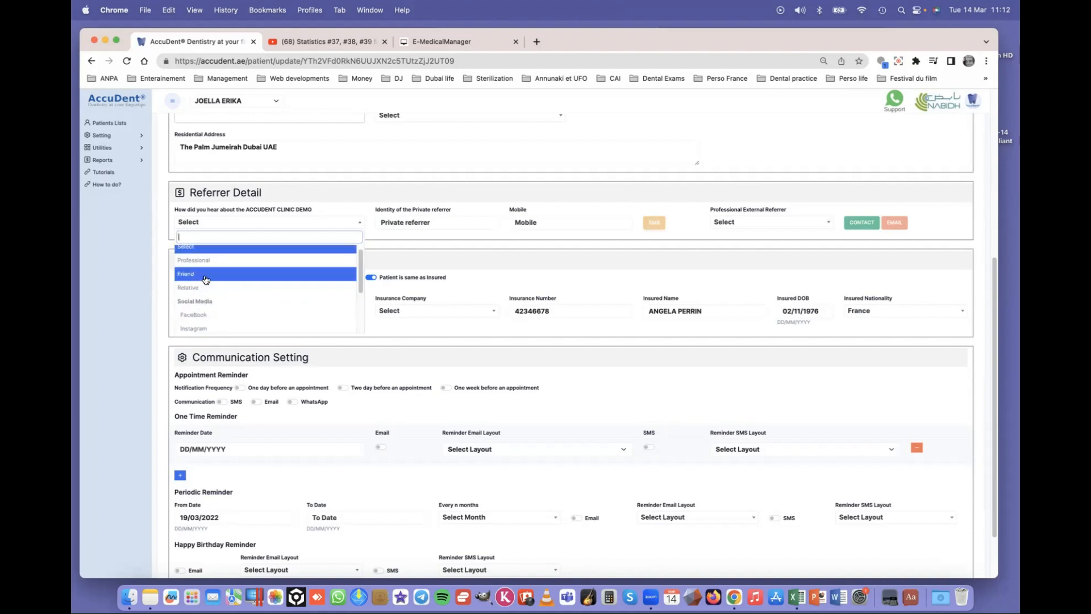
click(203, 275)
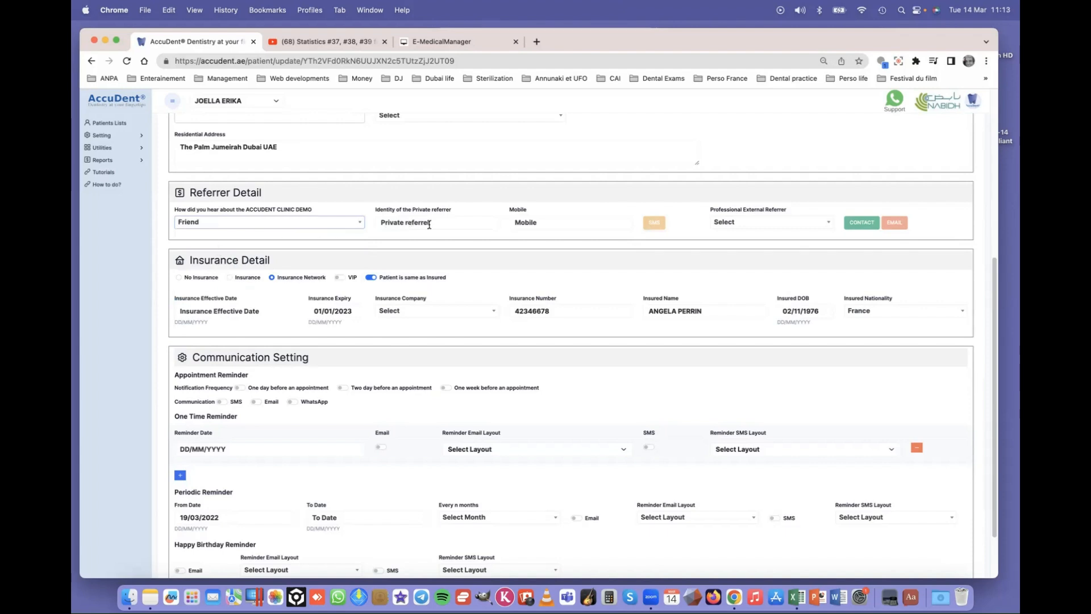
click(555, 219)
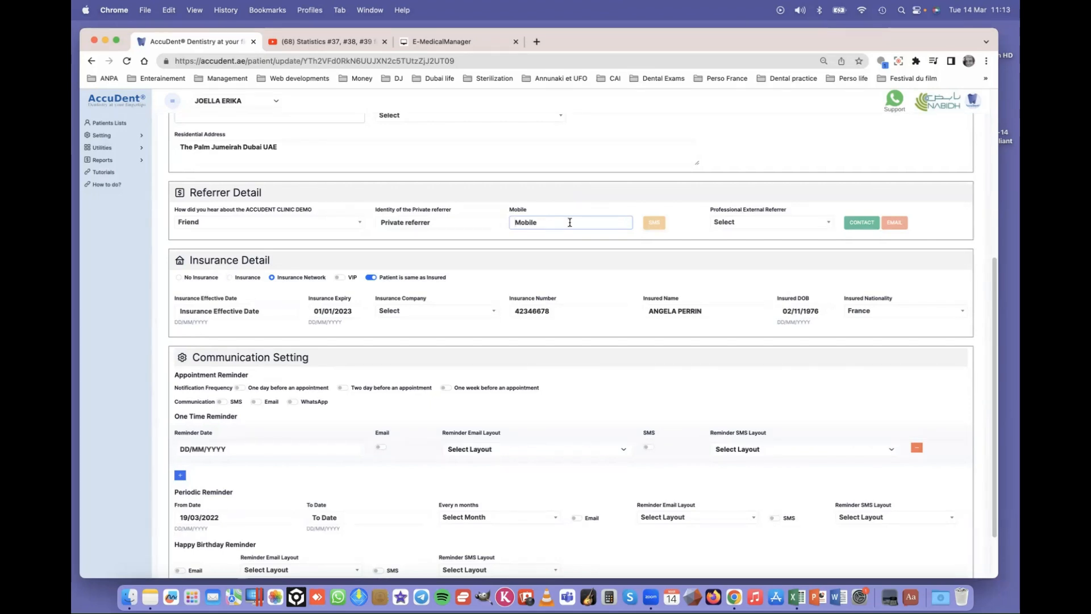
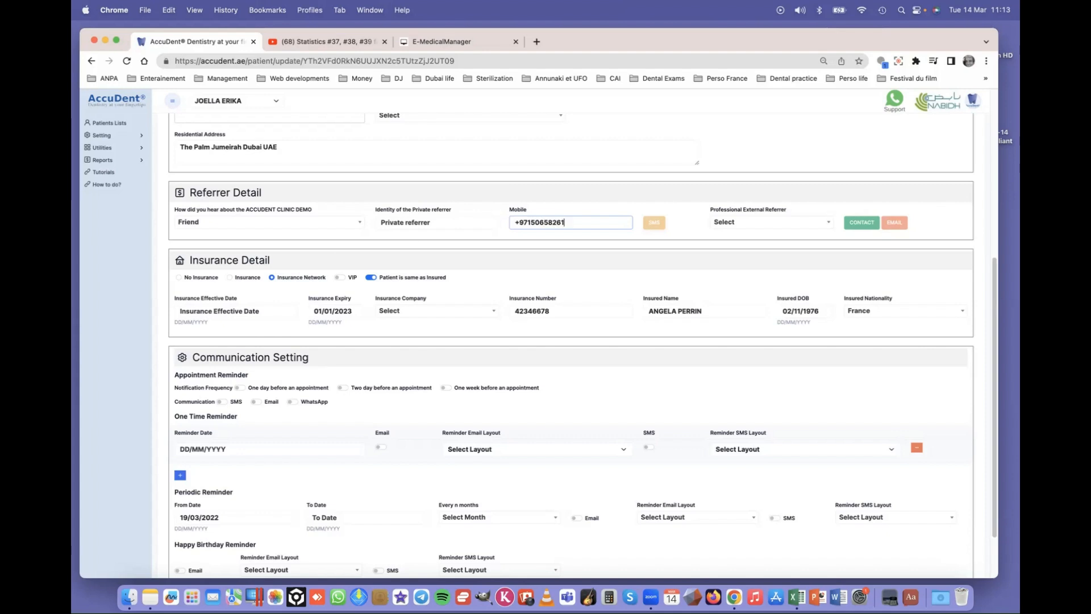
click(659, 221)
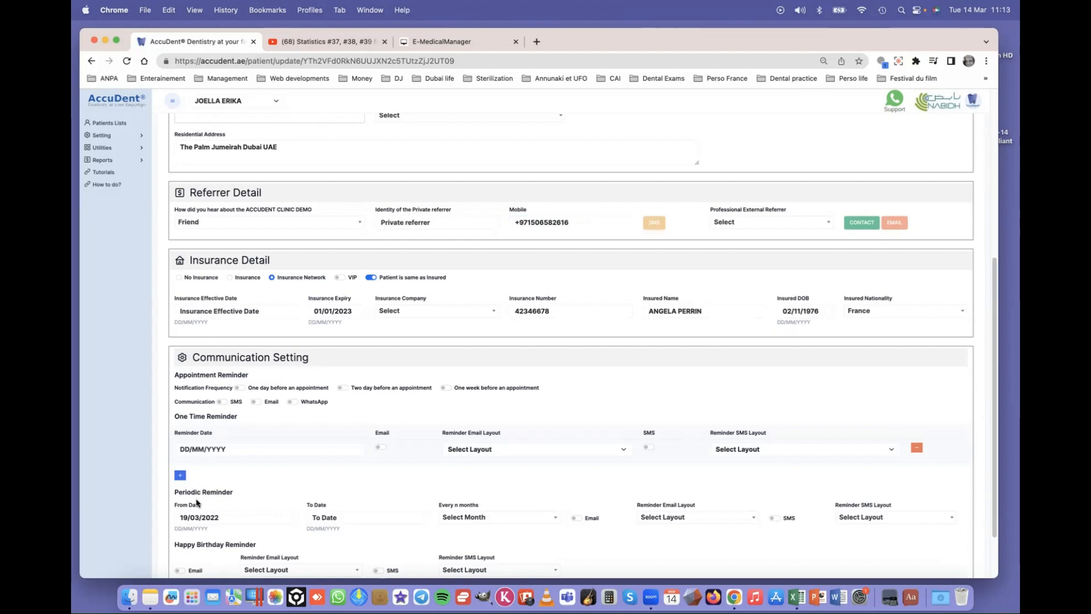
scroll(196, 468, down, 2)
- Try saving the patient card, then check the external referrer contacts list and return
click(179, 531)
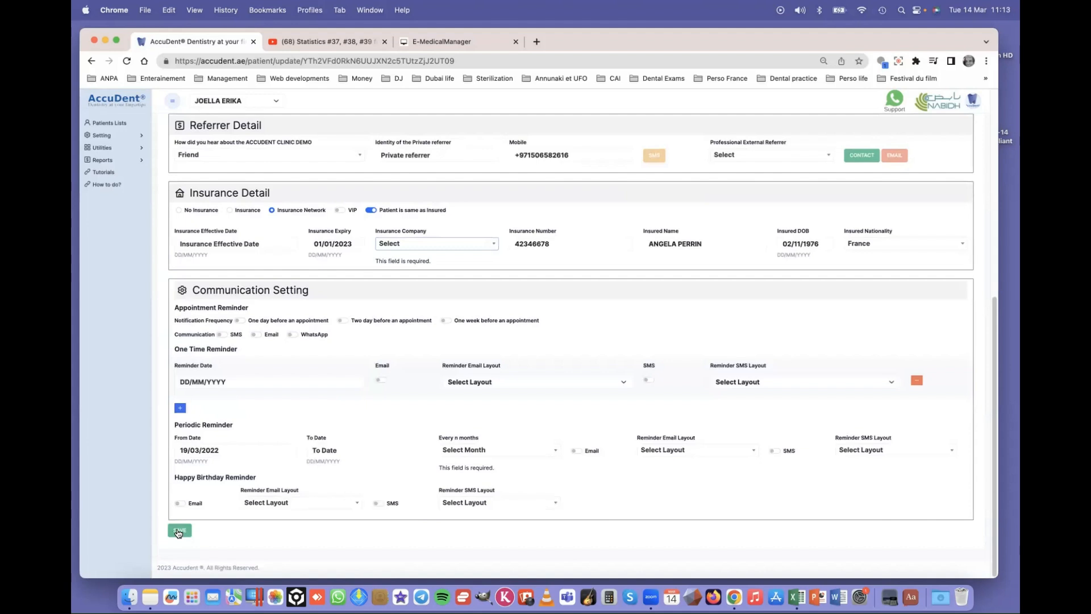
scroll(603, 236, up, 5)
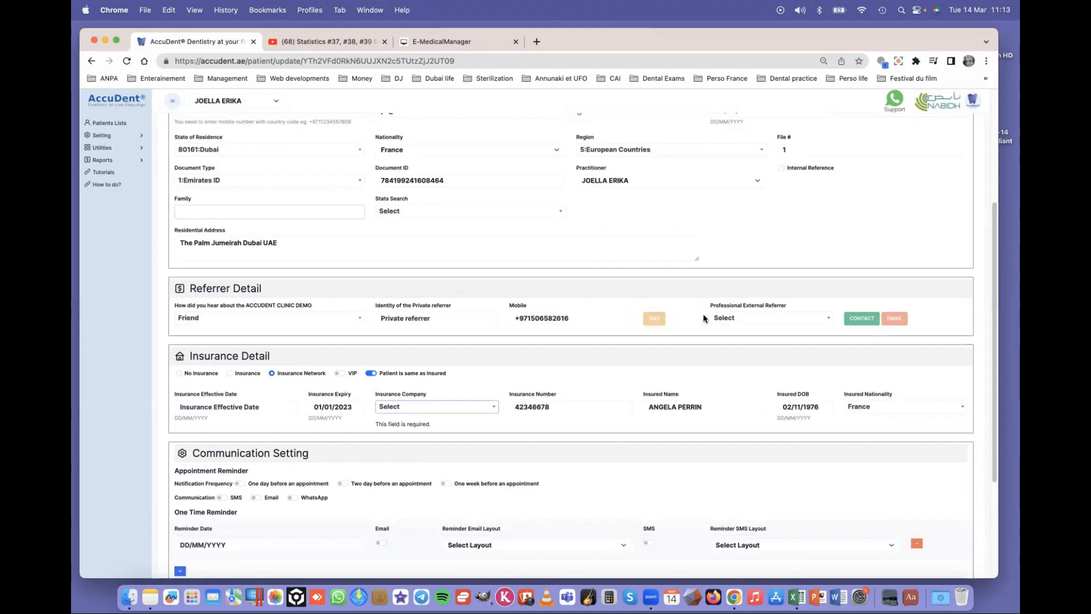
click(746, 323)
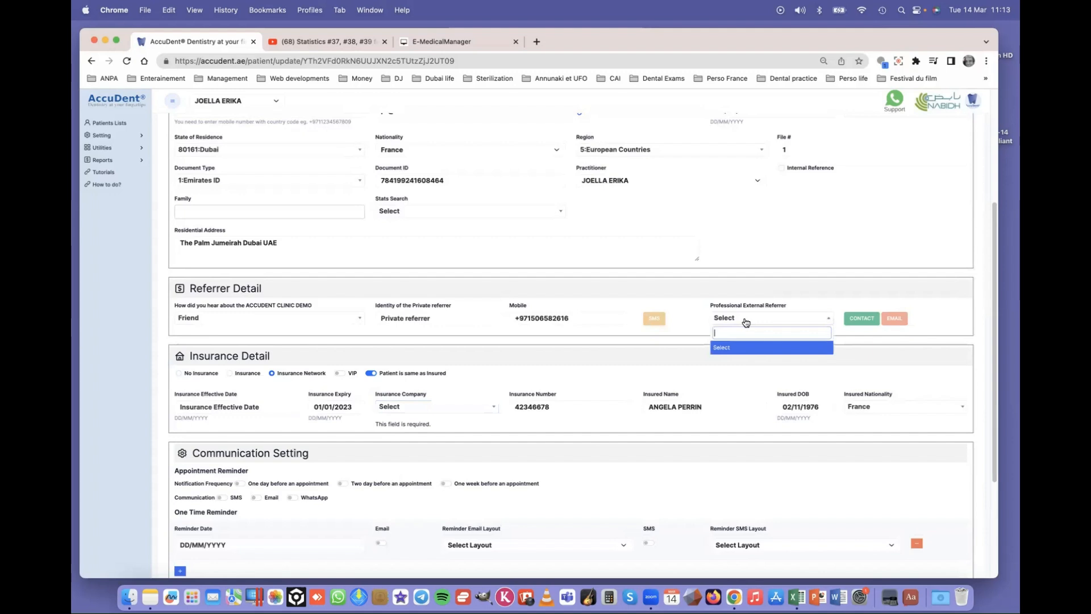
click(863, 320)
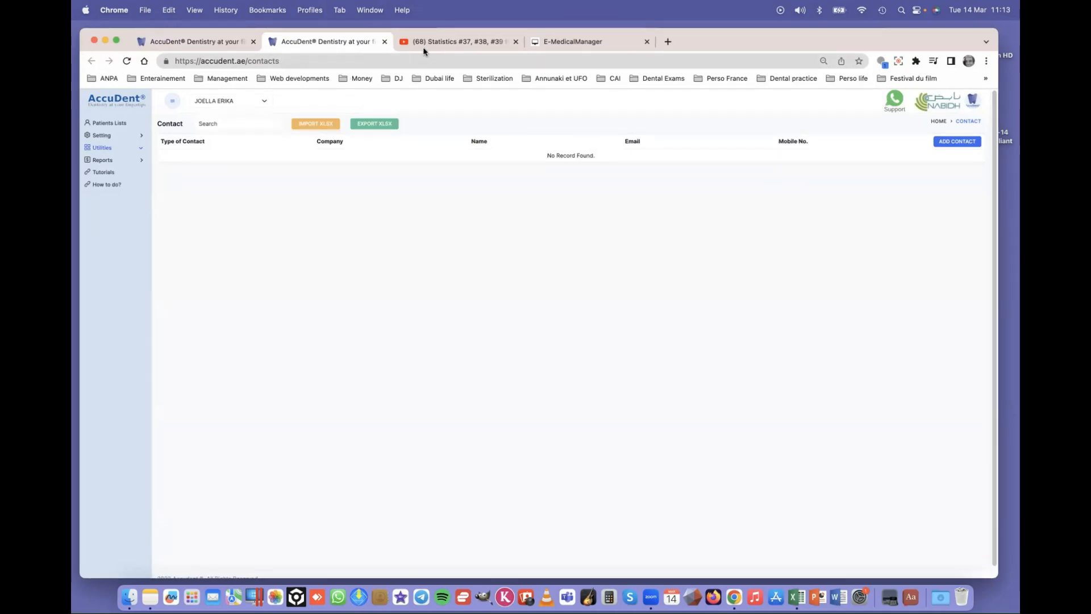
click(385, 41)
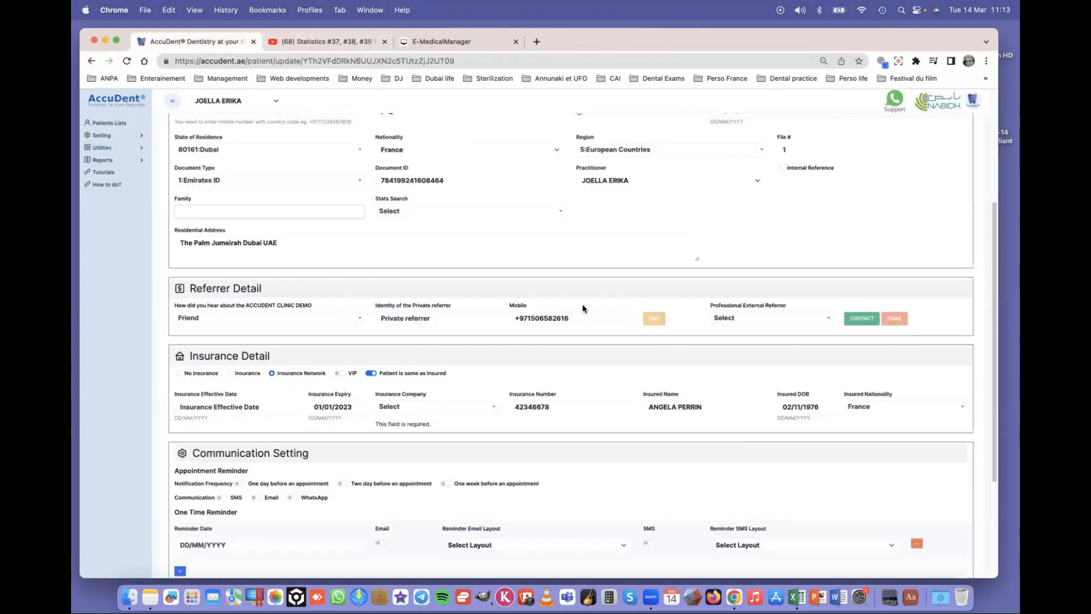
scroll(500, 376, down, 3)
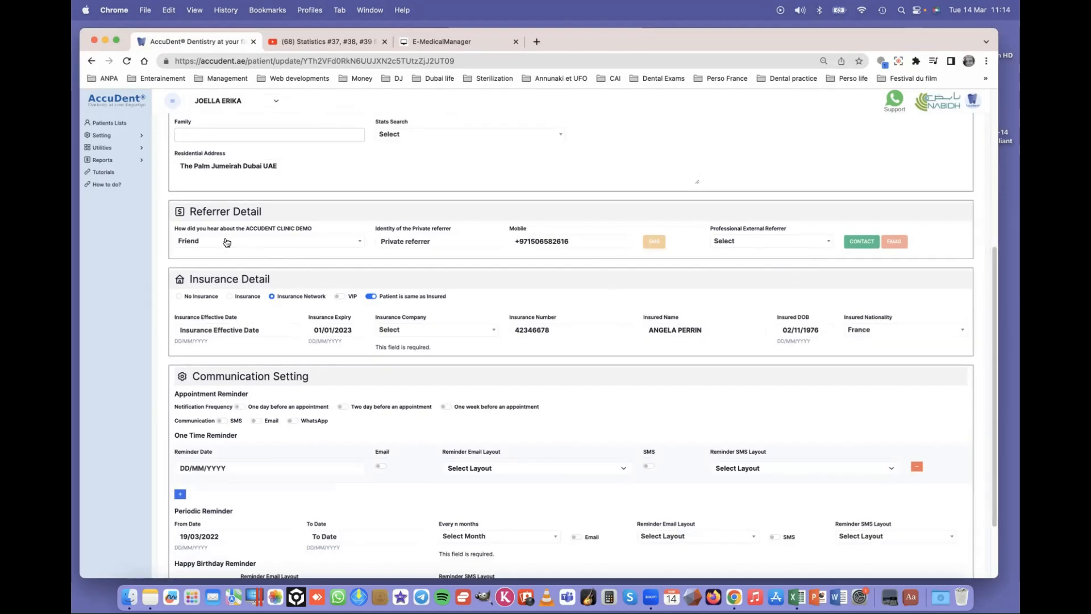
scroll(245, 247, down, 2)
scroll(251, 254, down, 3)
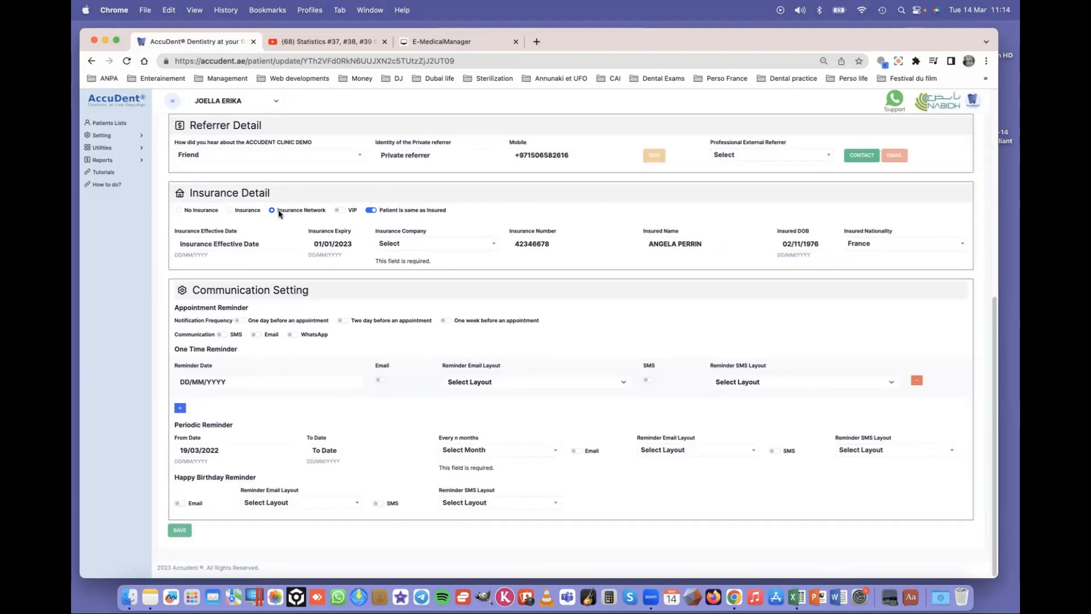
- Select AETNA as the insurance company, leaving the existing insurance number unchanged
click(427, 244)
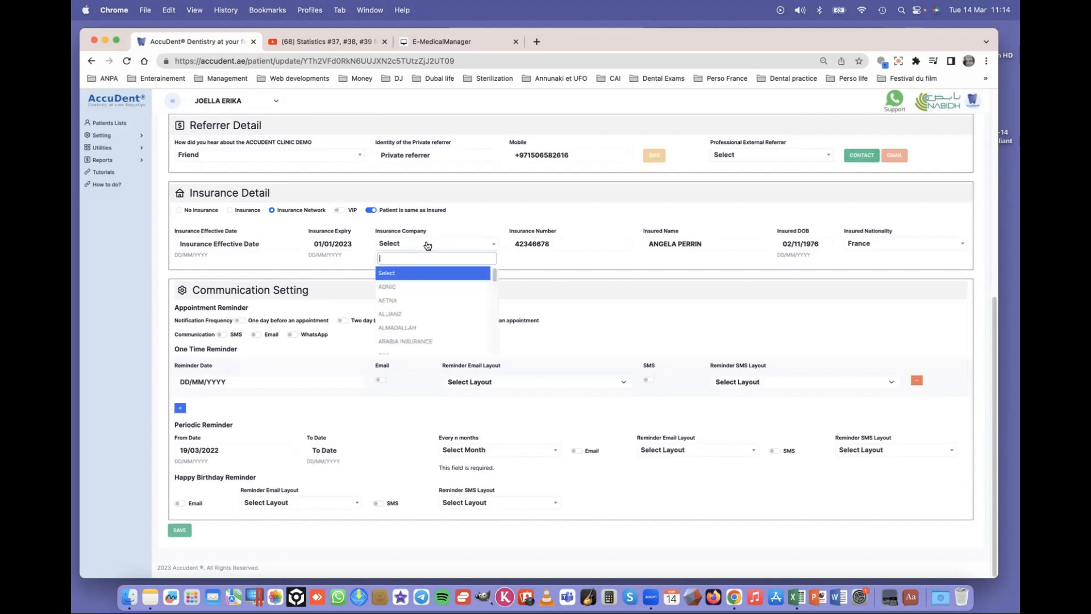
scroll(424, 299, down, 5)
scroll(424, 298, down, 6)
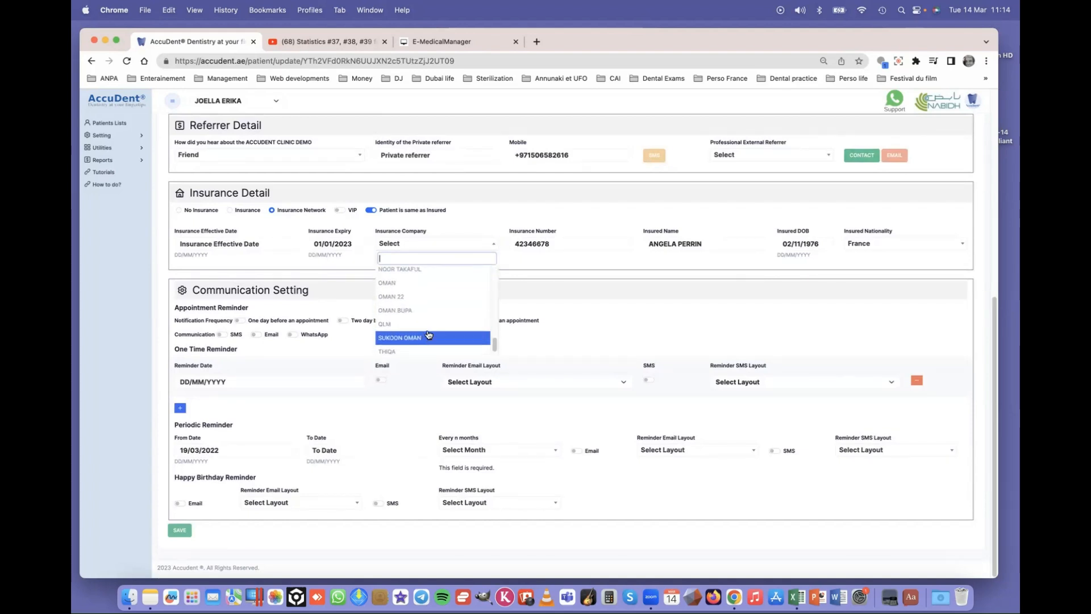
scroll(428, 334, up, 10)
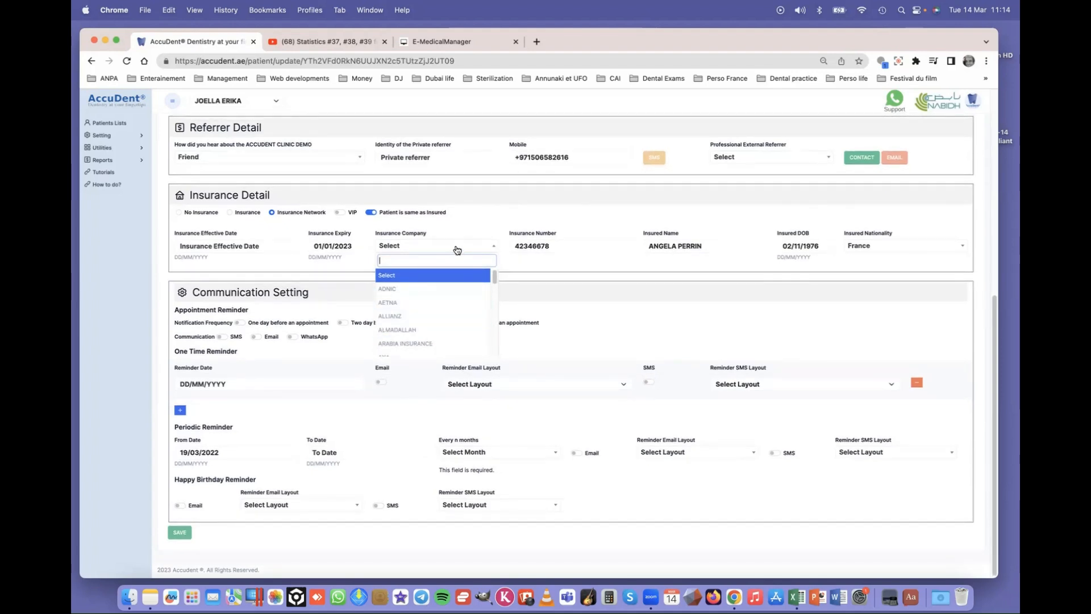
click(413, 302)
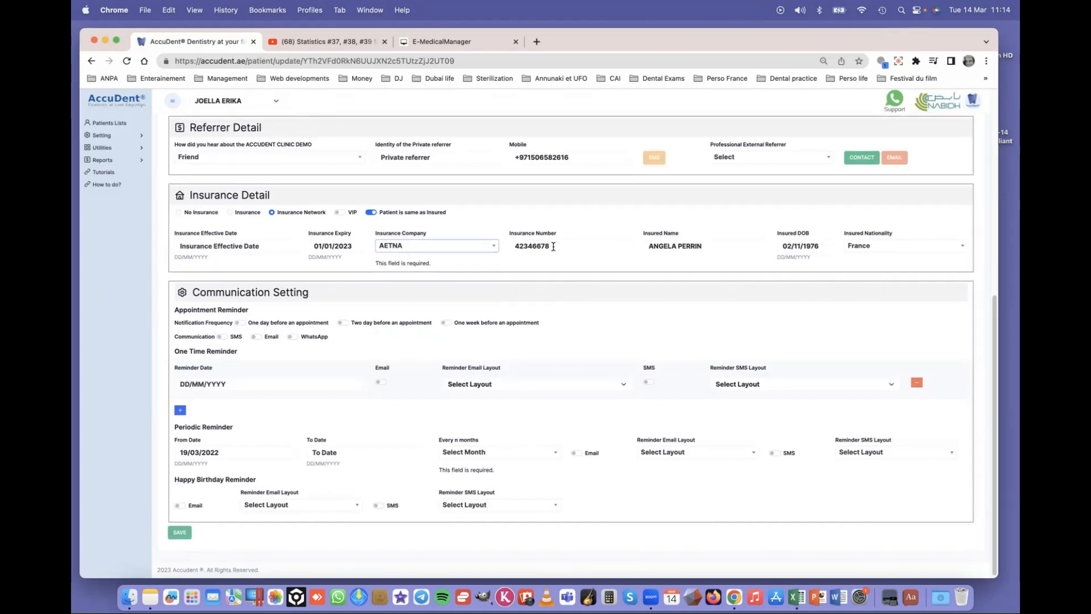
drag(567, 249, 510, 251)
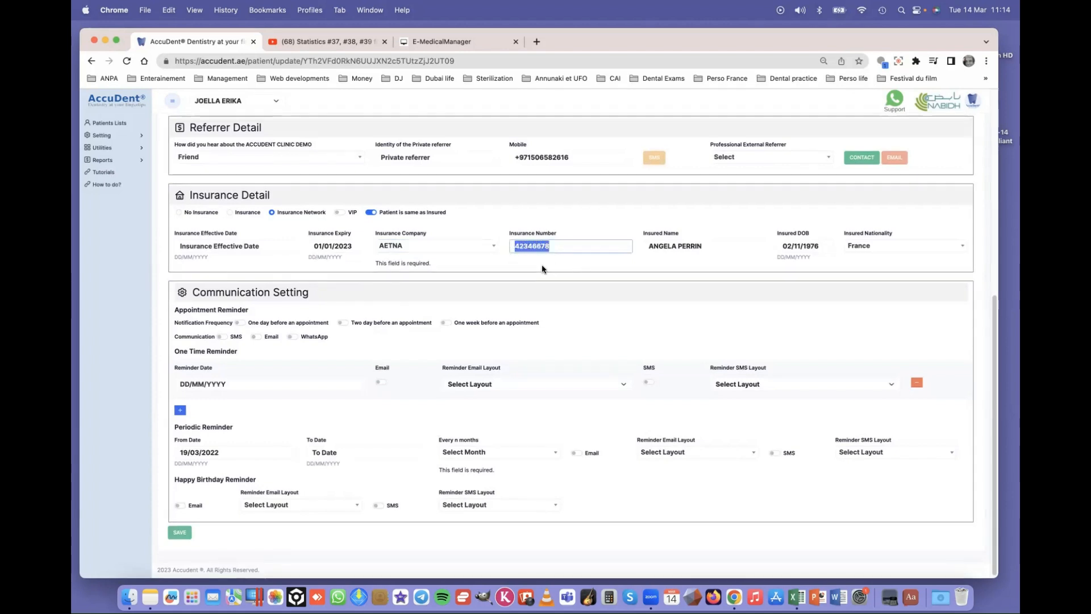
click(568, 228)
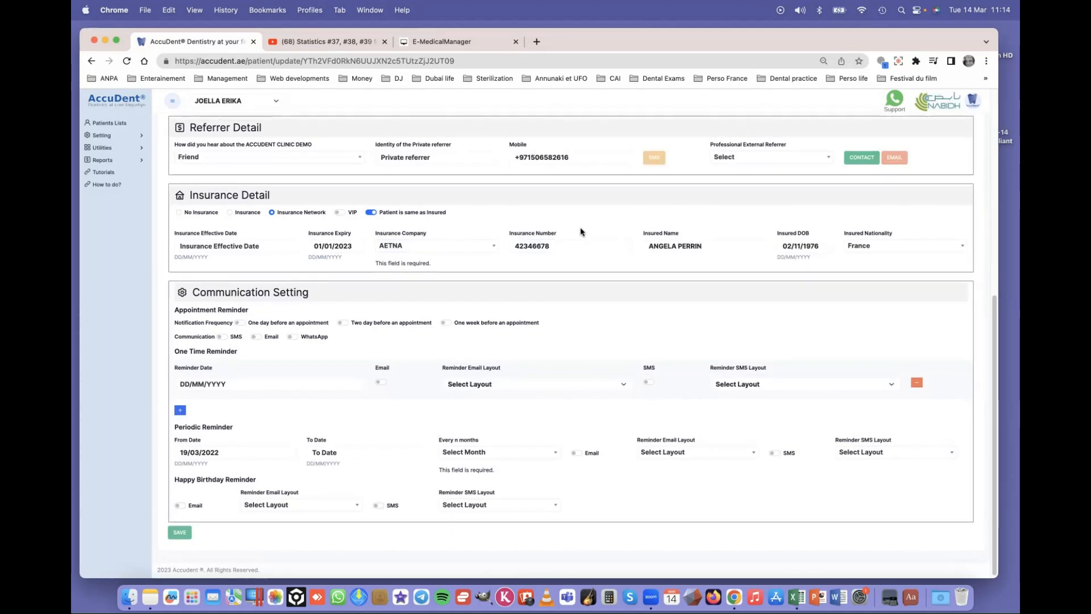
scroll(582, 244, down, 1)
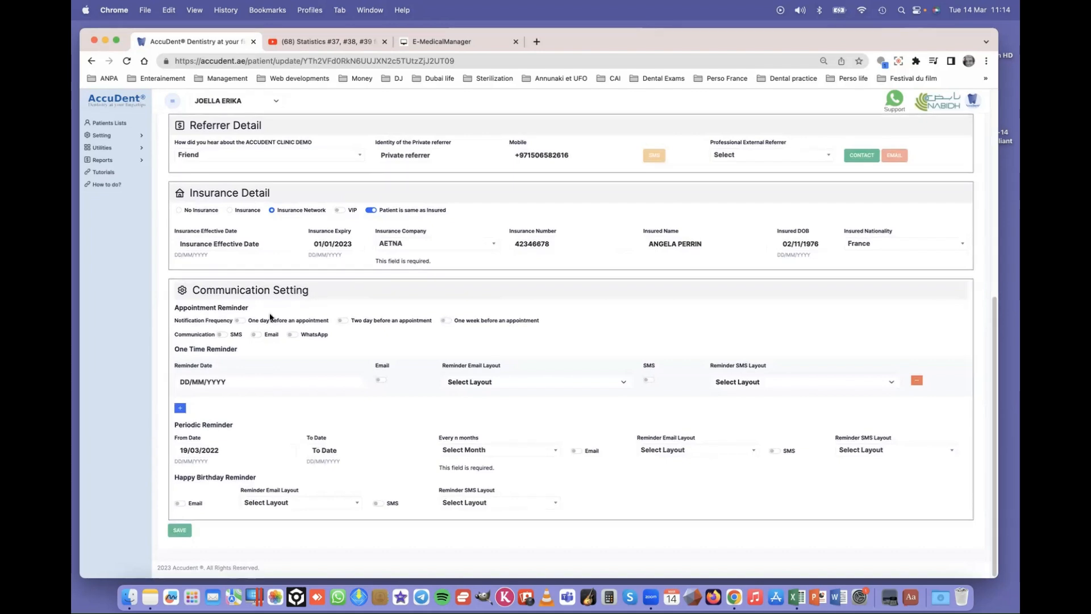
- Switch on the 'One day before an appointment' and Email toggles in Communication Setting
click(239, 321)
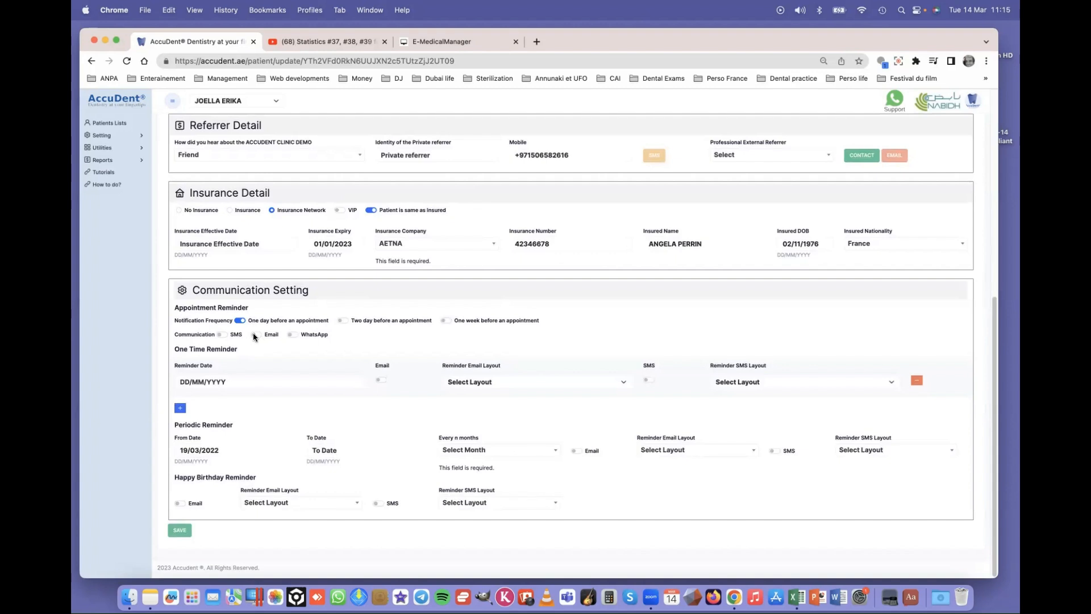
click(254, 333)
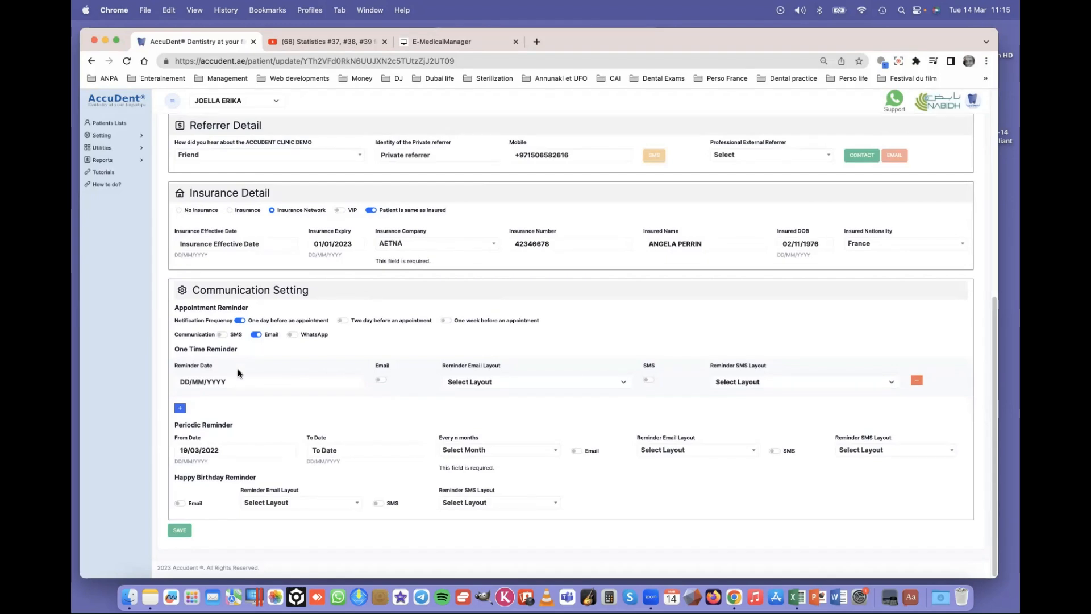
- Set the one-time reminder date to 11 May 2023
click(209, 382)
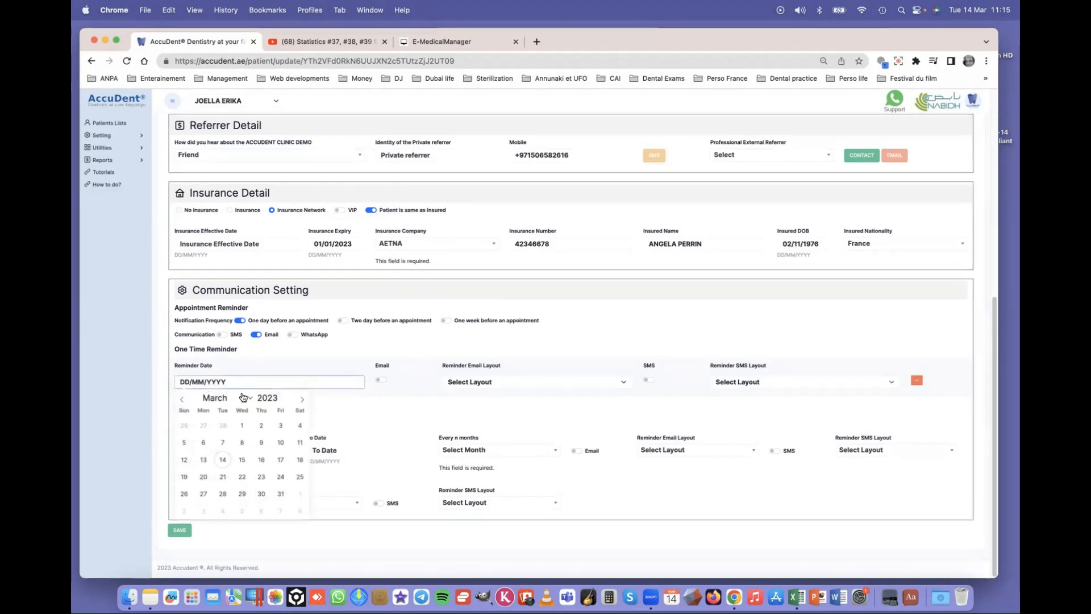
click(253, 400)
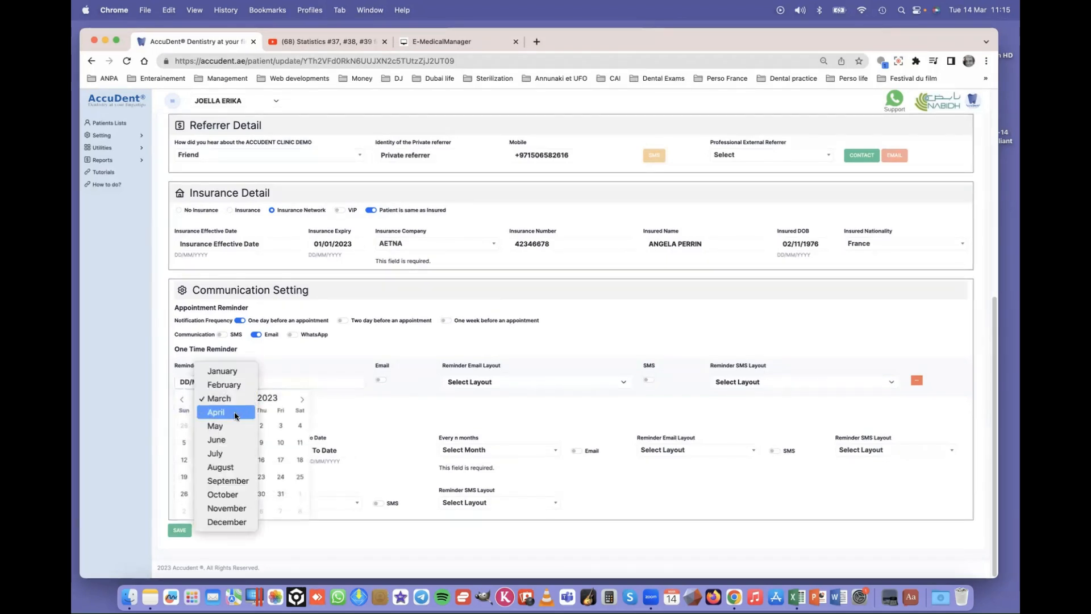
click(227, 432)
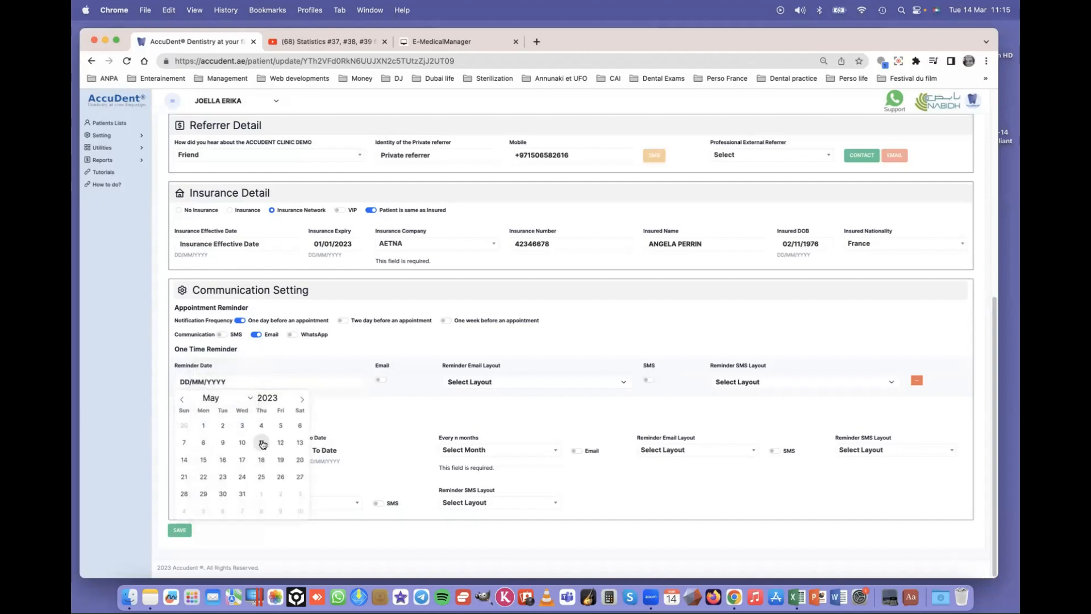
click(262, 442)
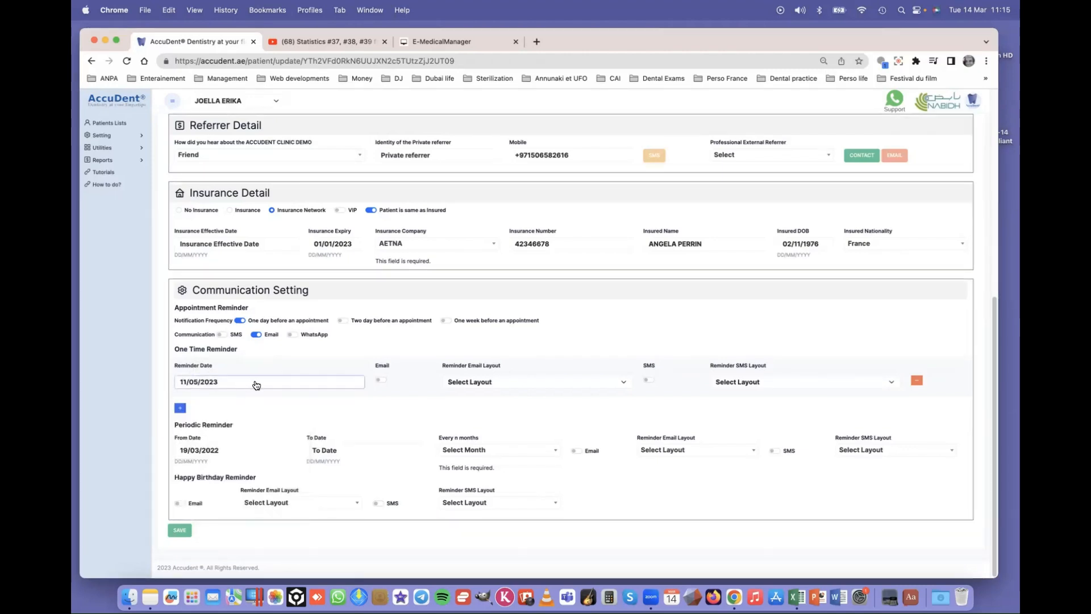
- Send the one-time reminder by Email using the Implant Activation Reminder layout
click(380, 379)
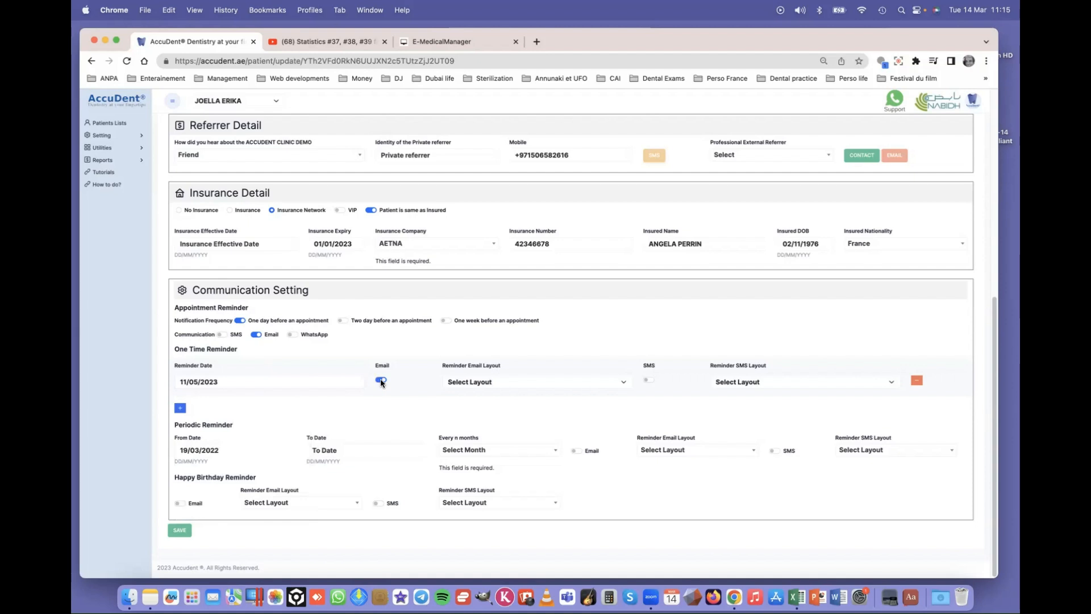
click(476, 383)
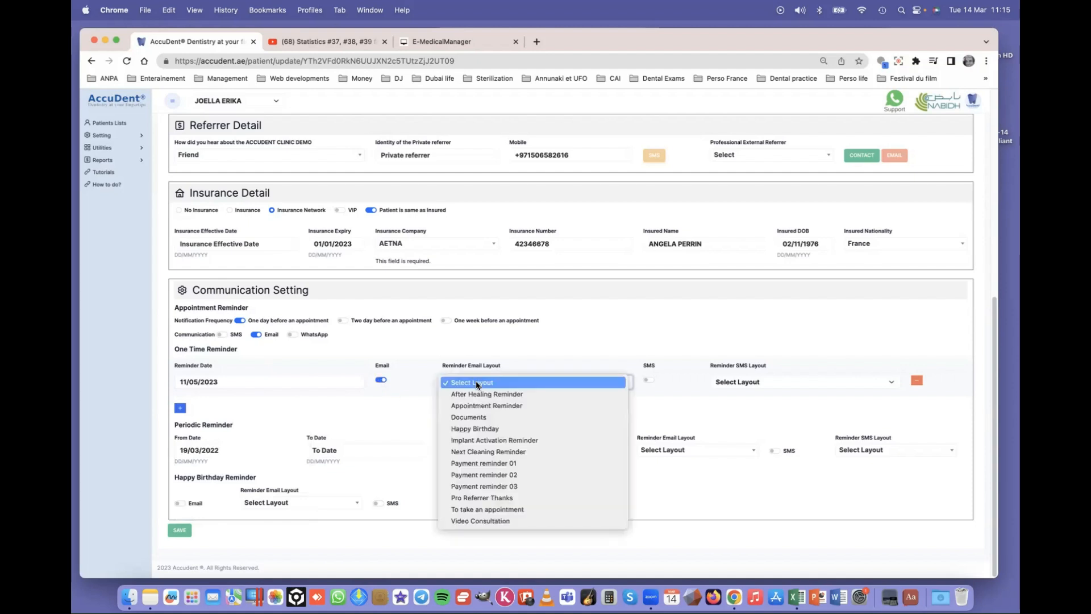
click(506, 396)
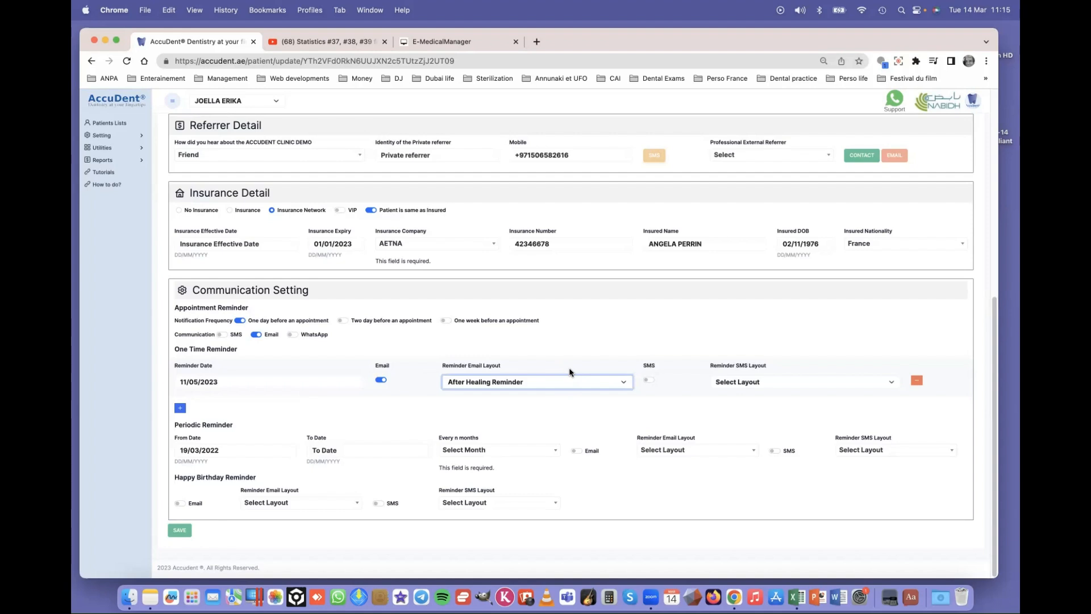
click(573, 382)
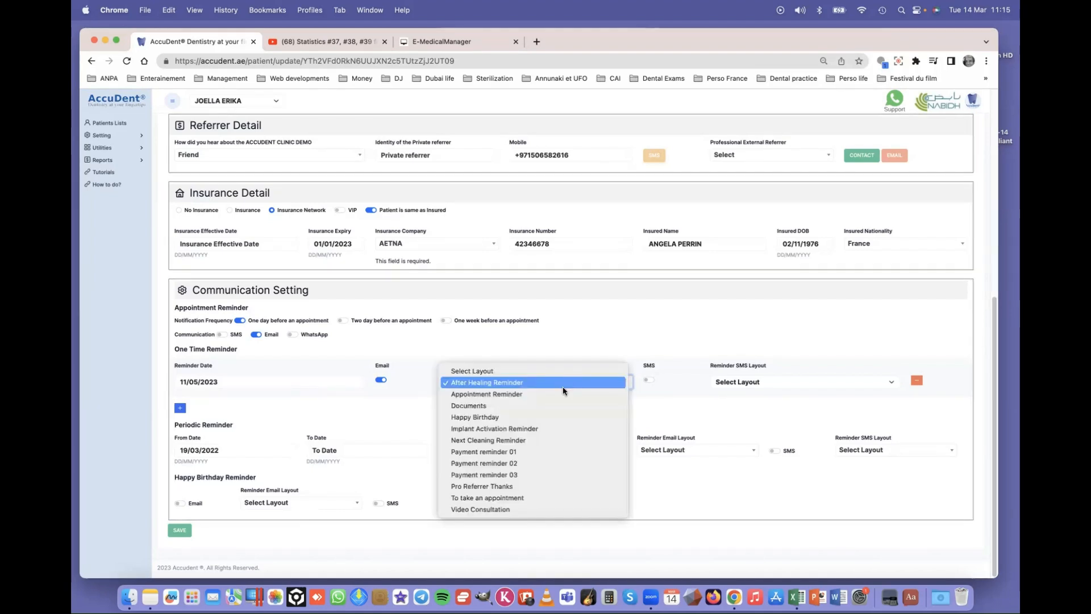
click(542, 430)
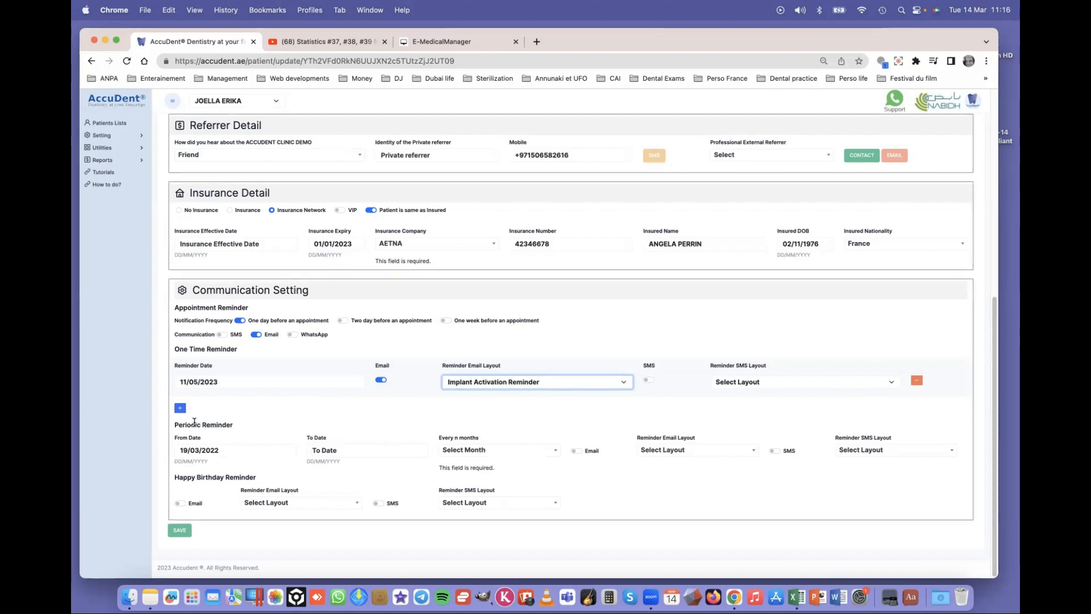
click(205, 450)
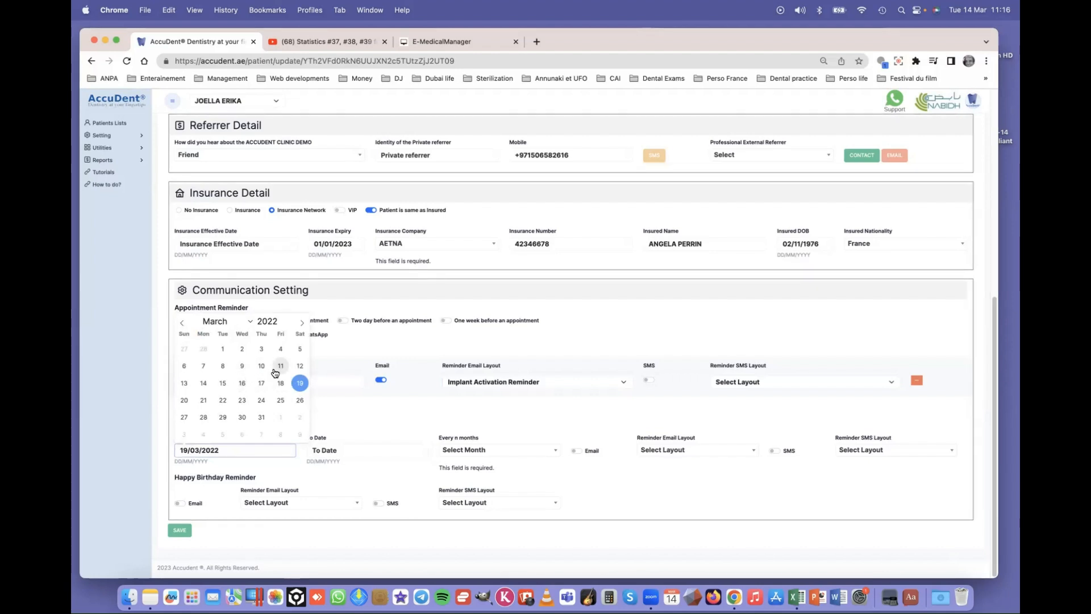
- Set the periodic reminder start date to 14/03/2023
click(204, 382)
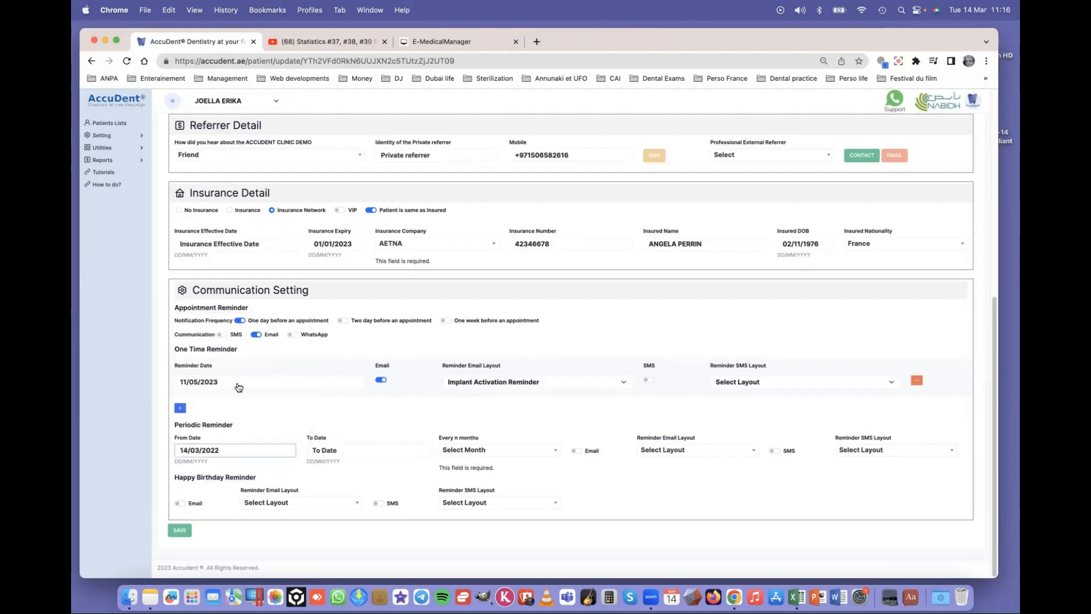
click(230, 454)
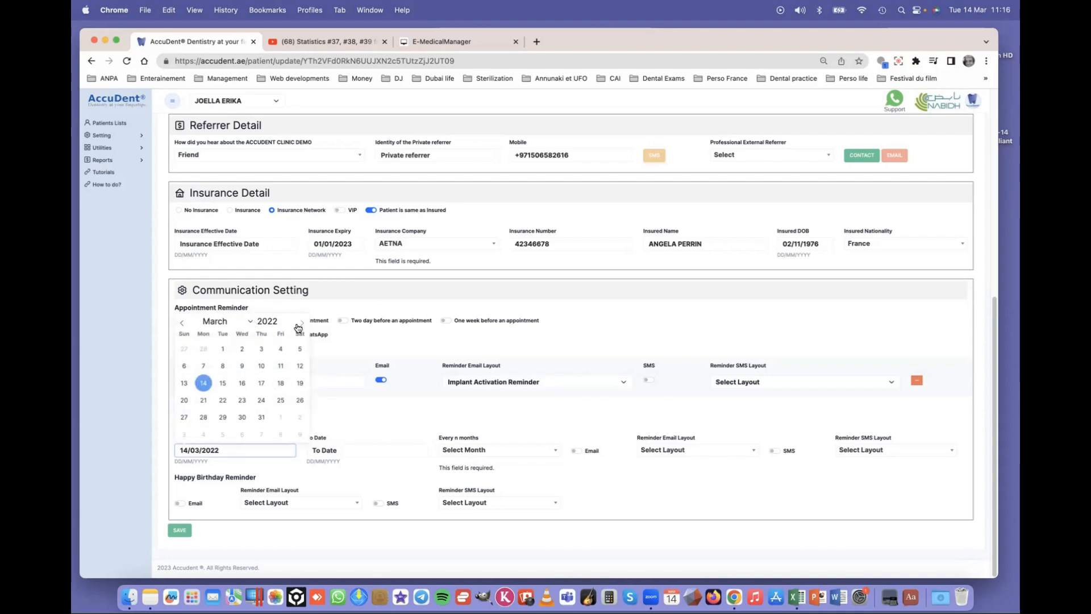
click(281, 320)
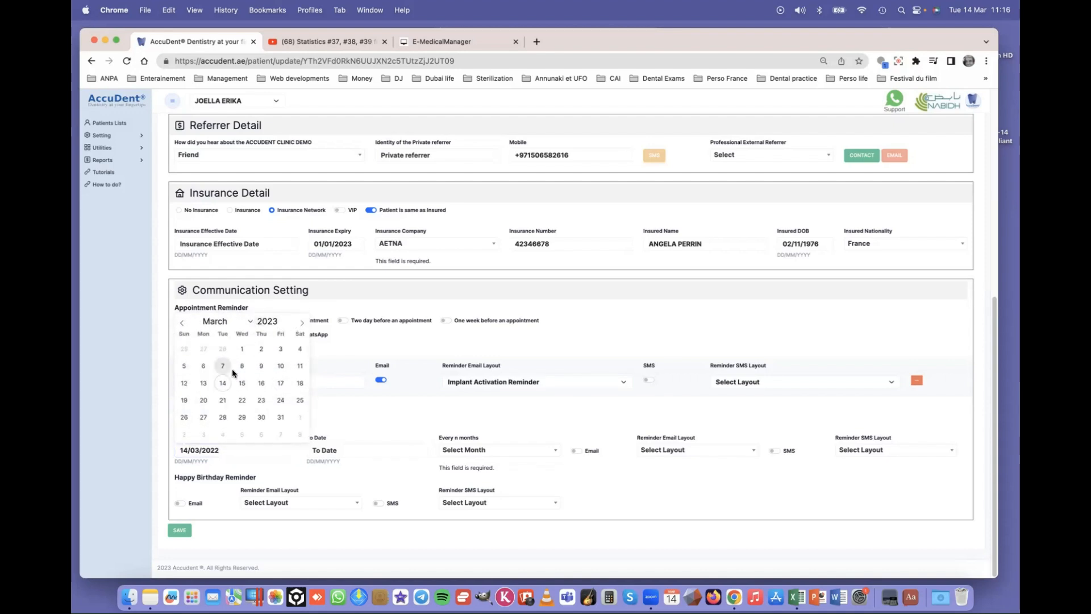
click(224, 384)
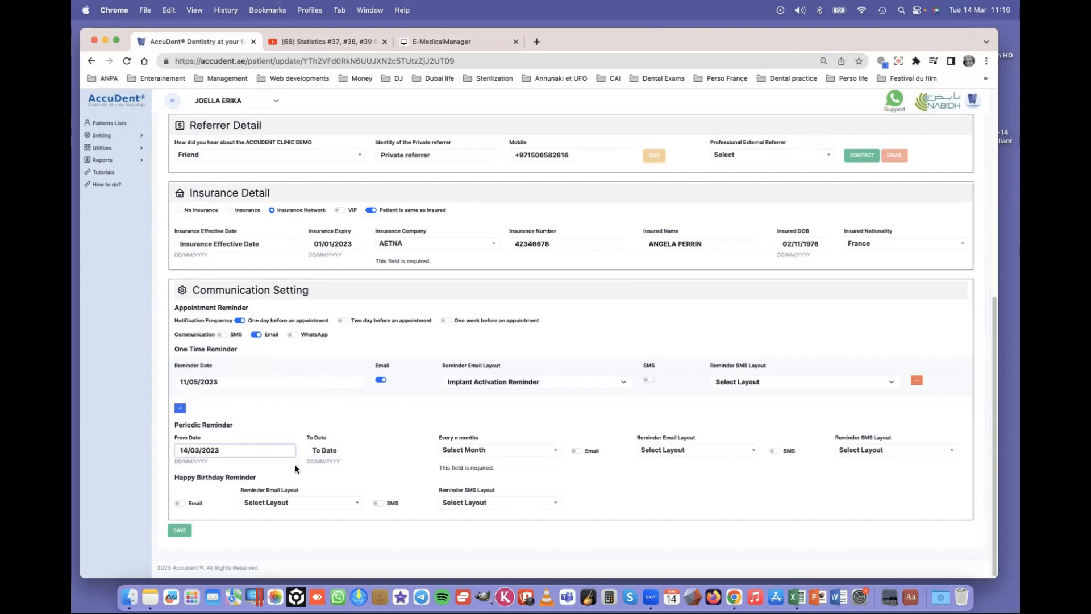
- Repeat the periodic reminder every 6 months by Email with the Next Cleaning Reminder layout
click(465, 452)
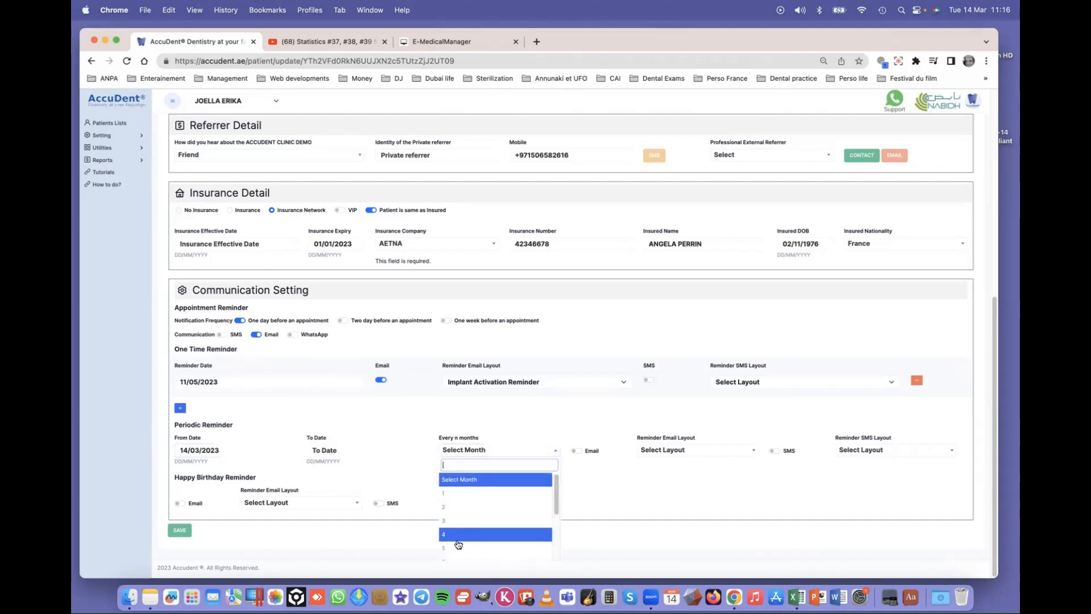
click(462, 560)
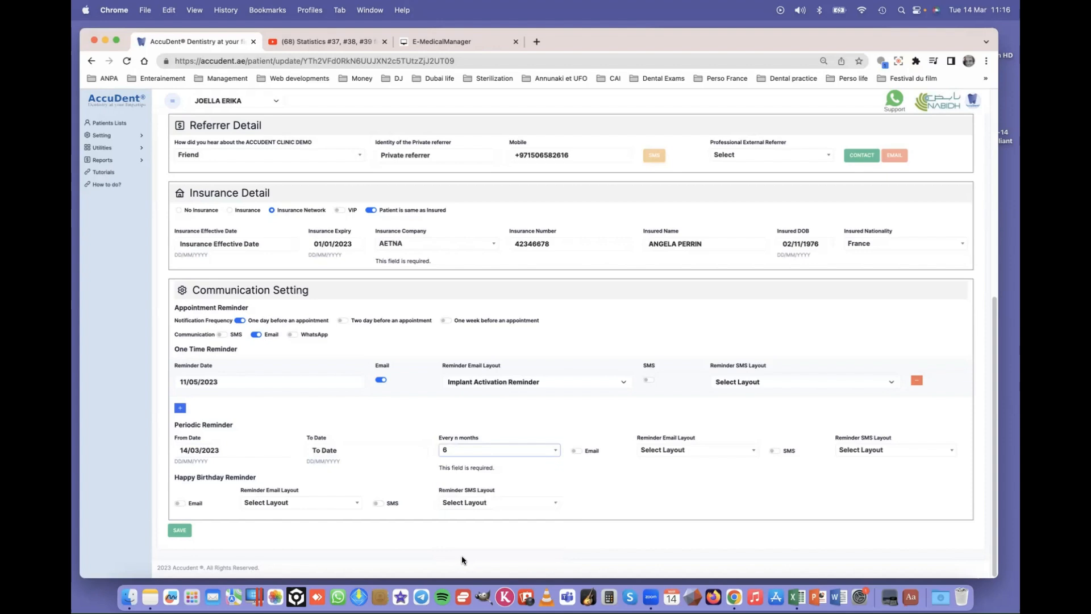
click(575, 449)
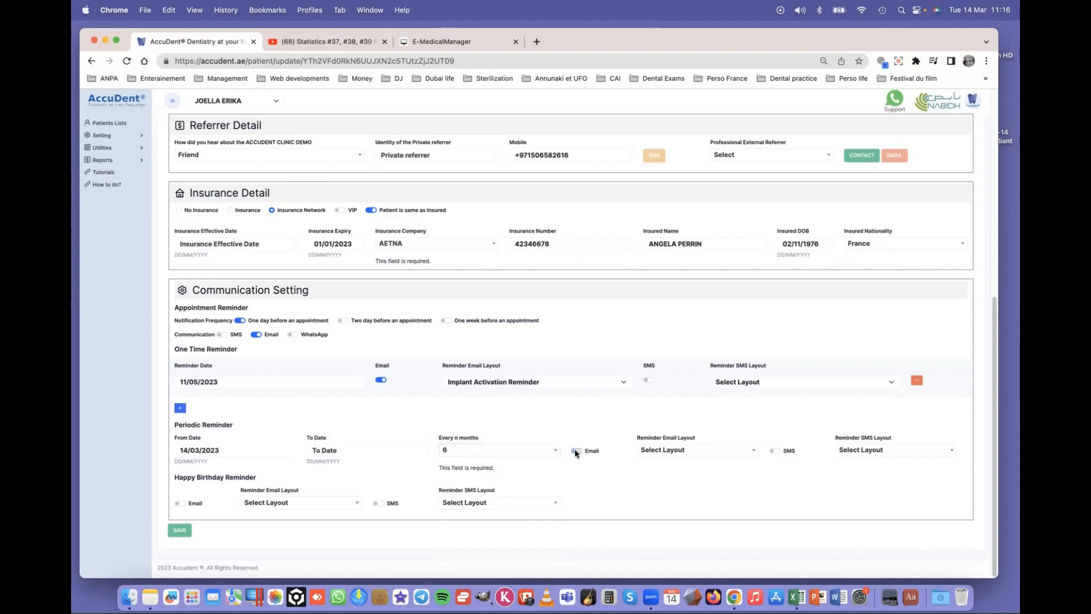
click(661, 453)
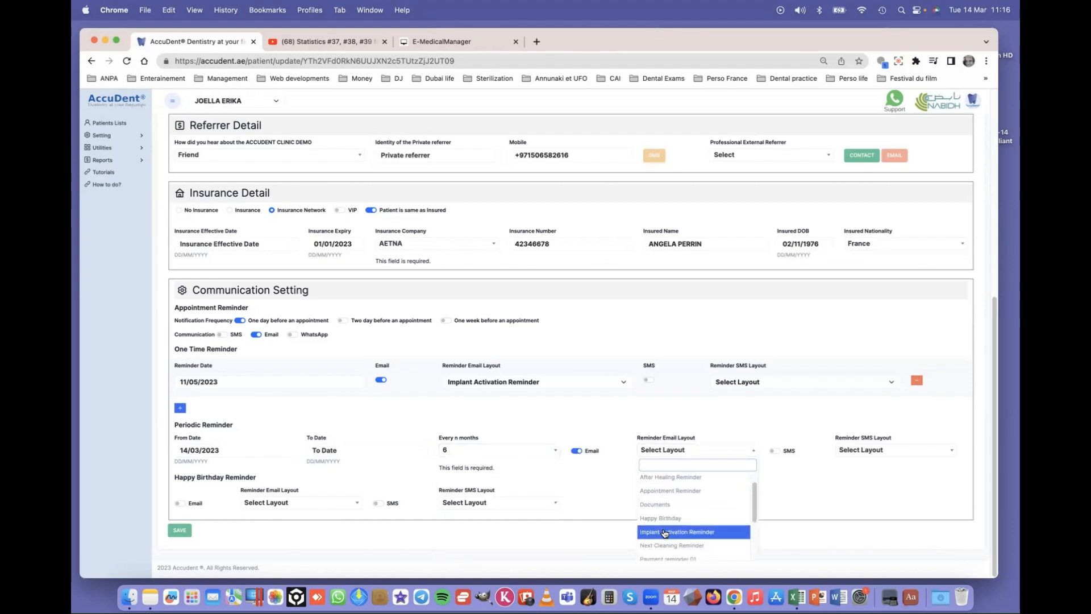
scroll(675, 545, down, 1)
click(677, 546)
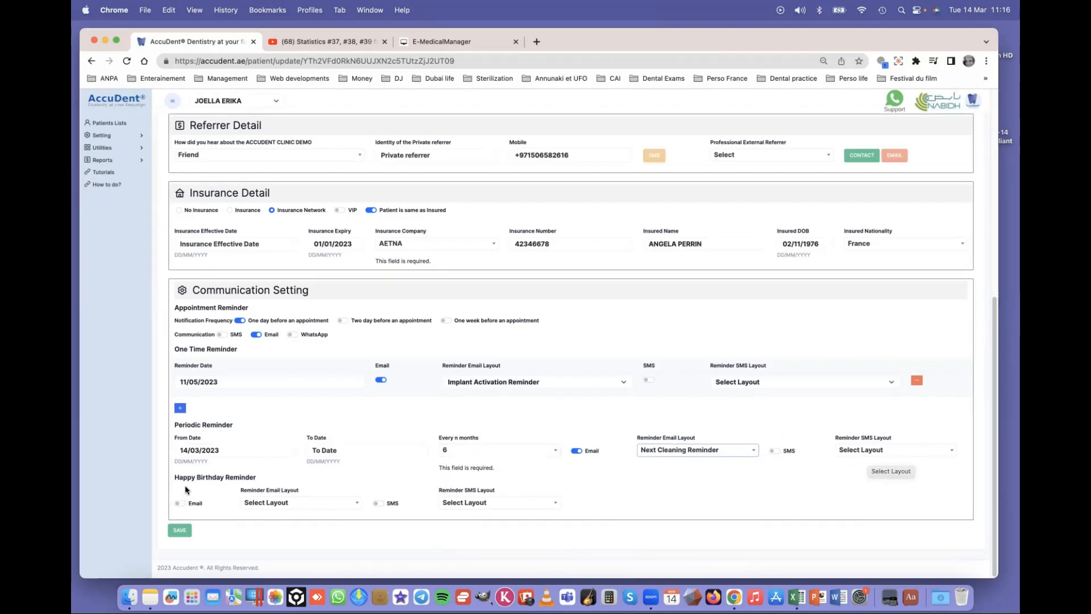
- Turn on Email and SMS for the Happy Birthday Reminder, both using the Happy Birthday layout
click(179, 504)
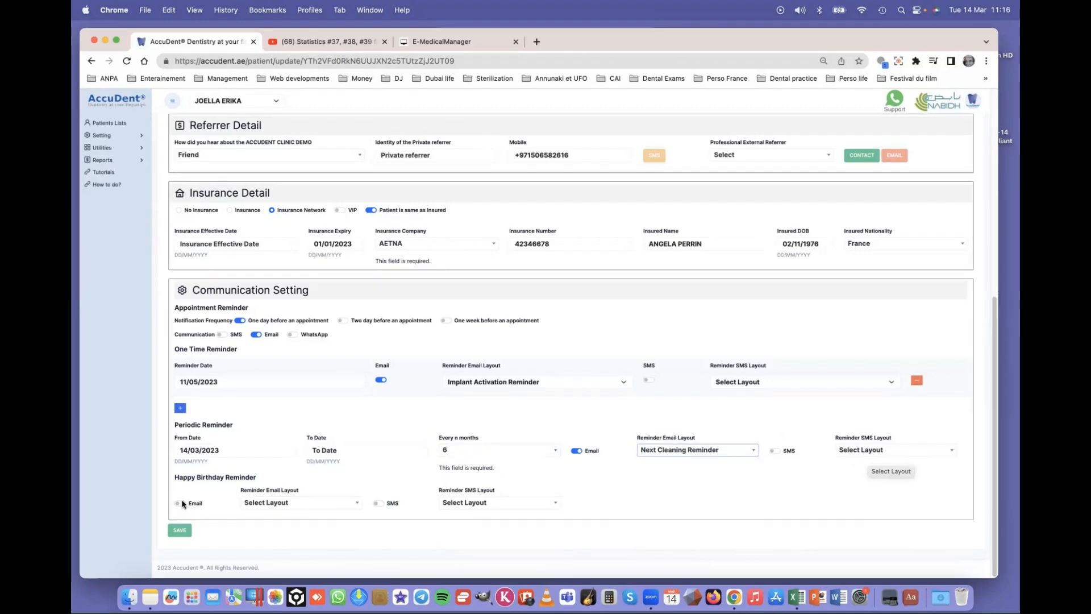
click(269, 504)
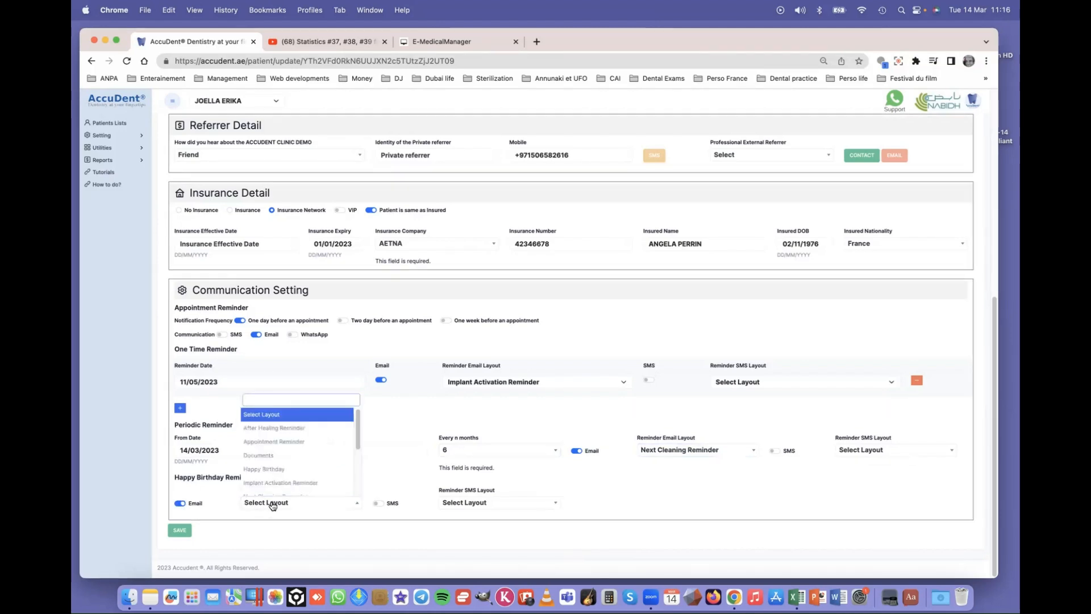
click(265, 470)
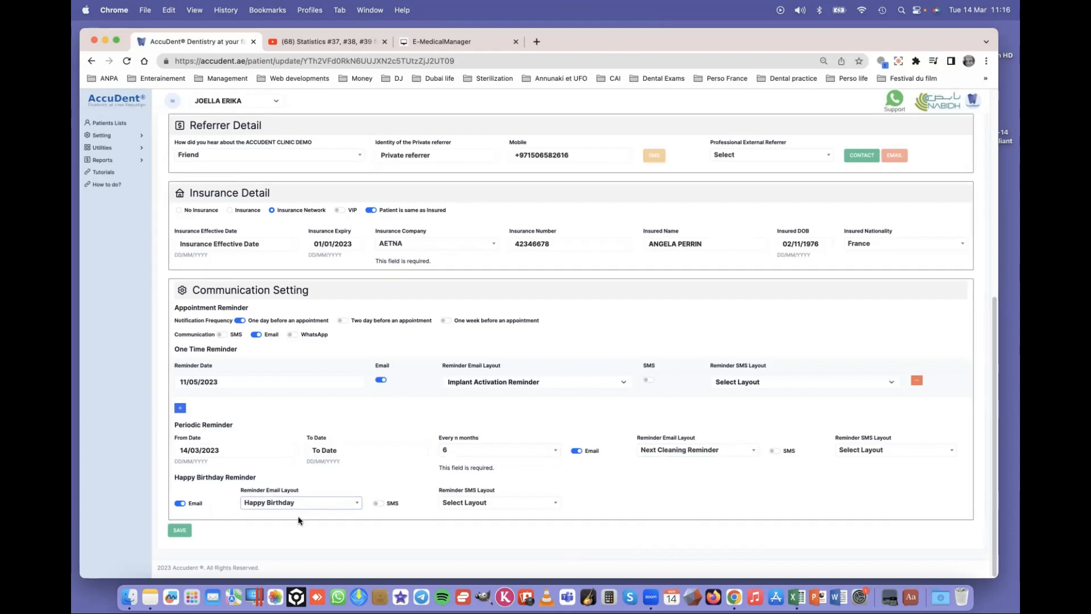
click(382, 504)
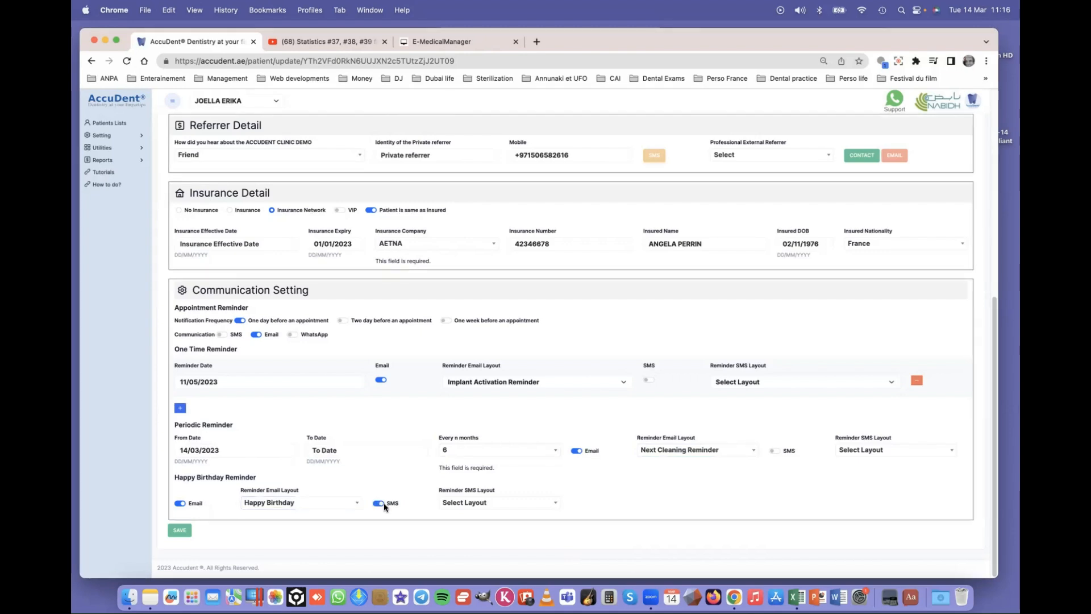
click(466, 505)
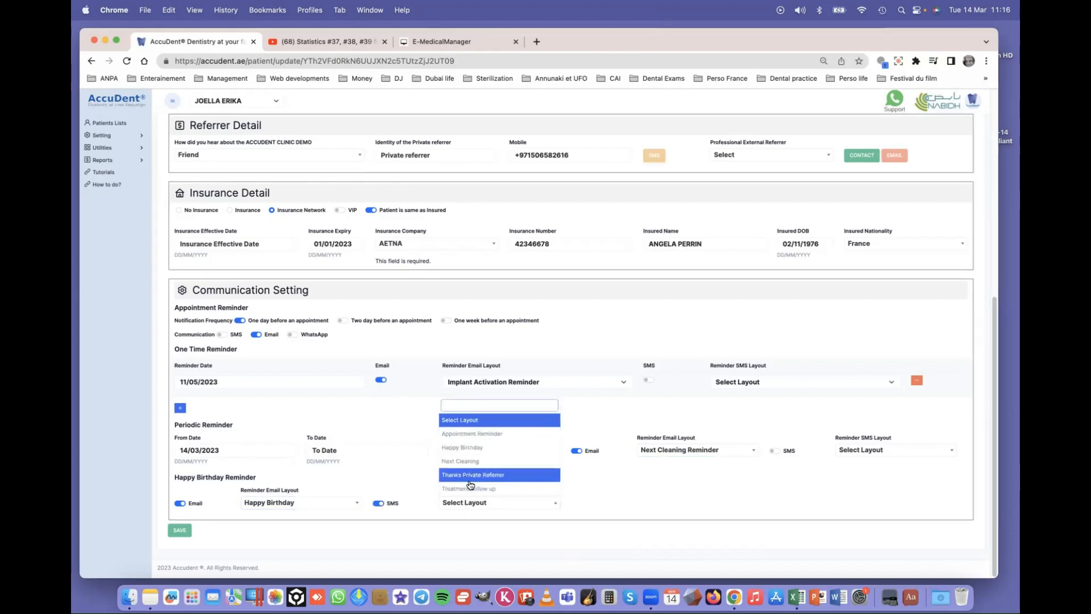
click(463, 448)
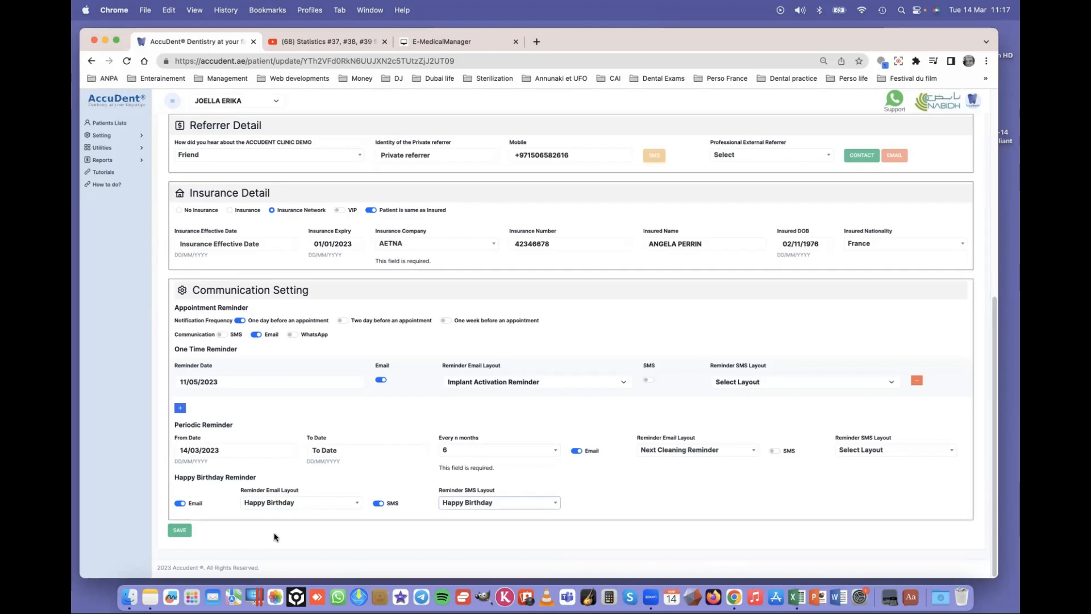
- Save the patient record and confirm the 'Patient updated successfully' alert
scroll(276, 537, up, 3)
scroll(275, 537, up, 3)
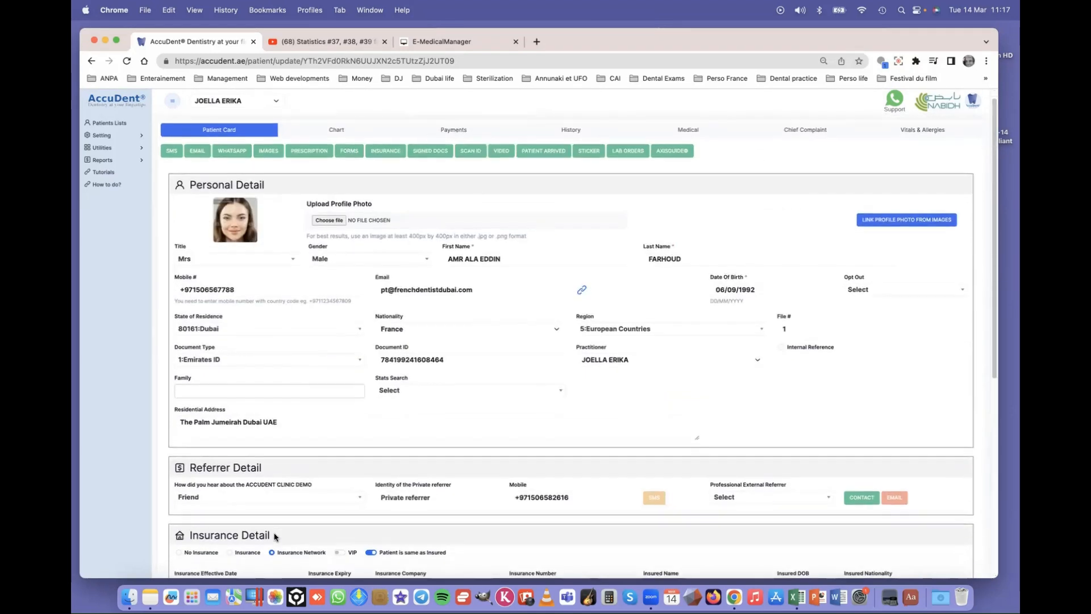
scroll(275, 537, down, 3)
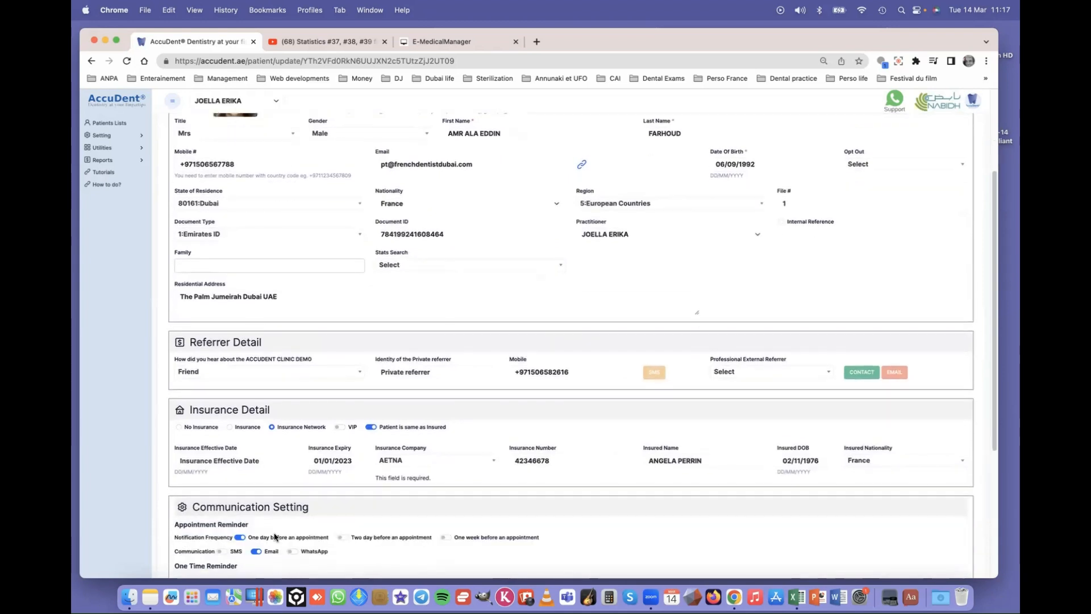
scroll(275, 538, down, 1)
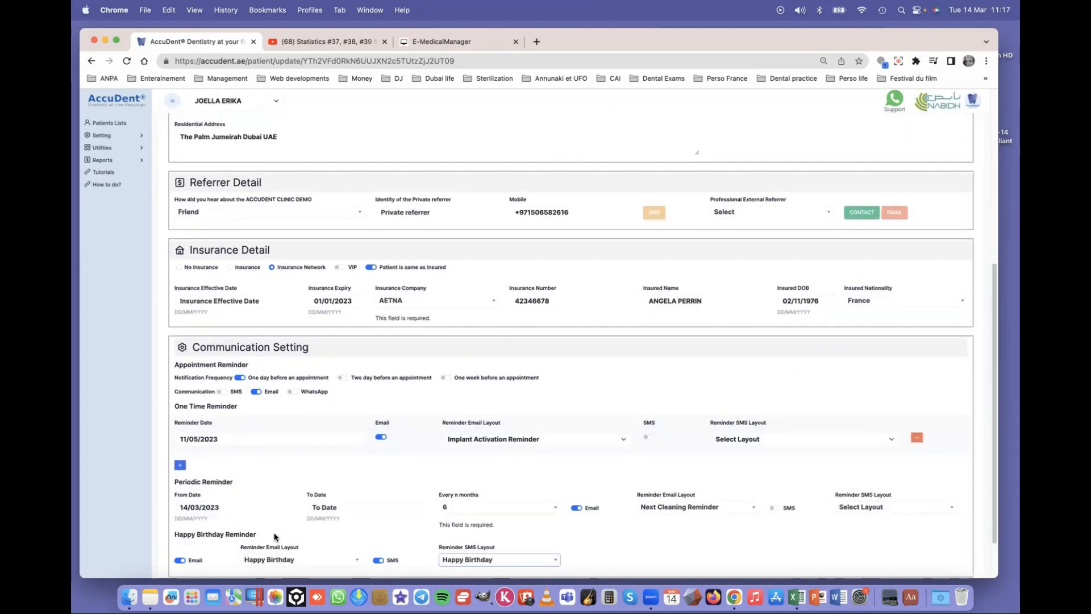
scroll(275, 538, down, 2)
click(177, 531)
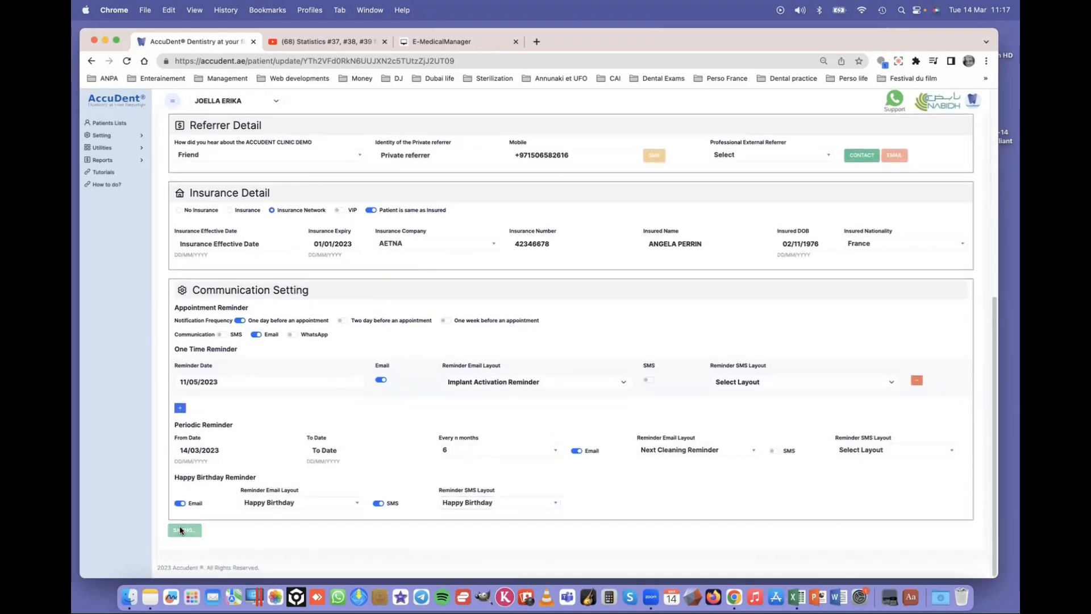
click(636, 123)
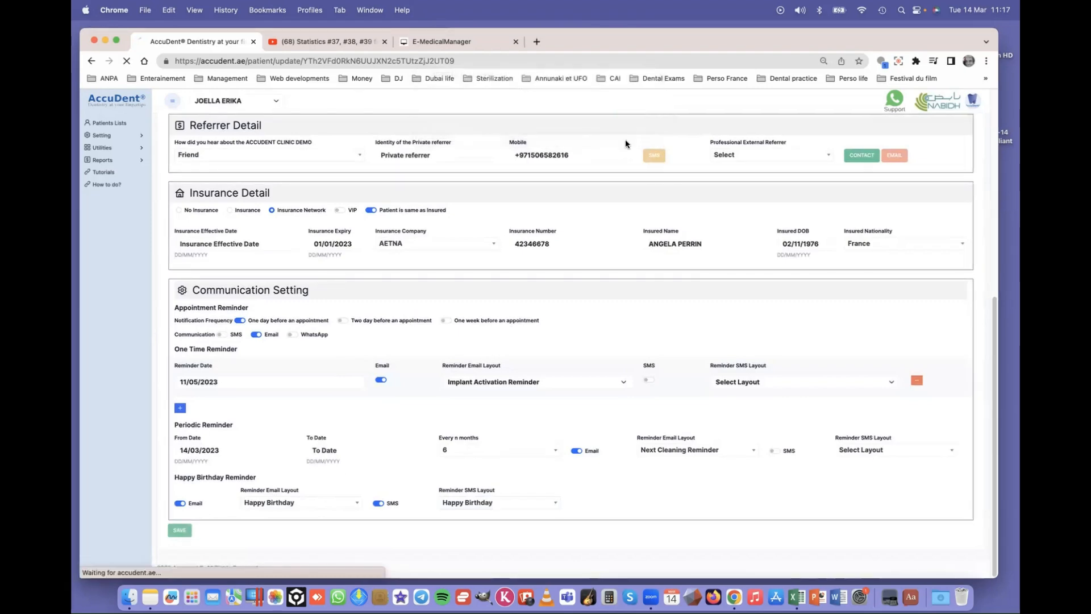
- Check the Patient Card, return to the Chart tab, and keep the current doctor assigned
click(191, 144)
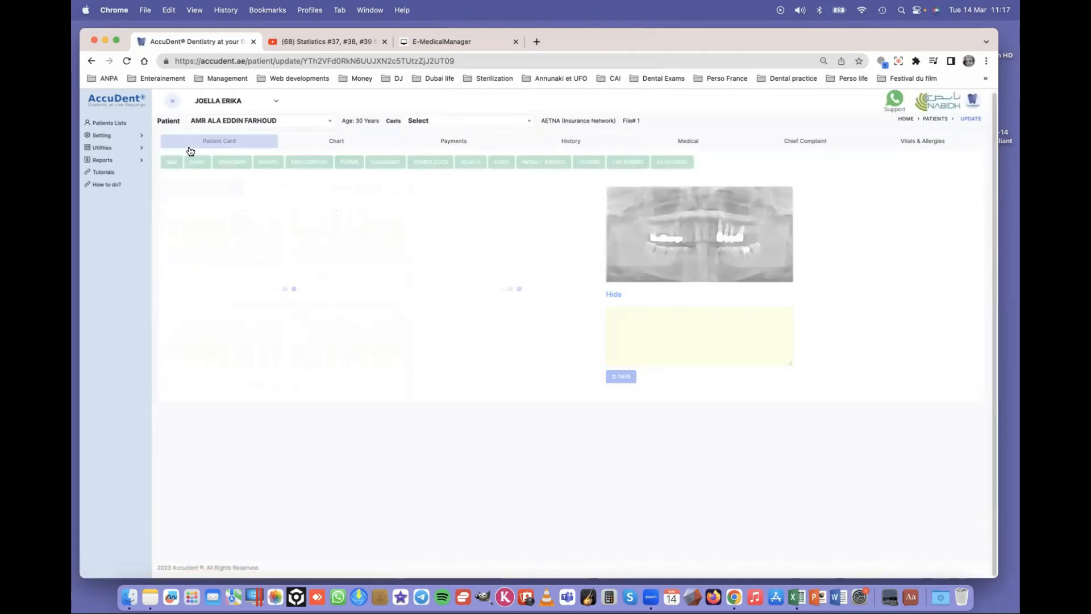
click(339, 144)
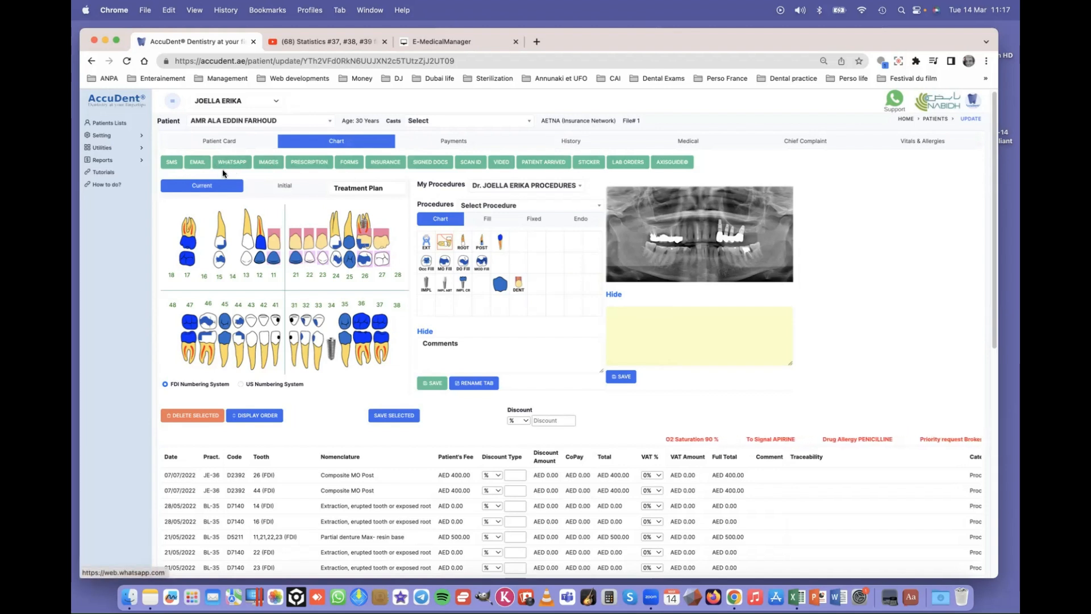
click(251, 102)
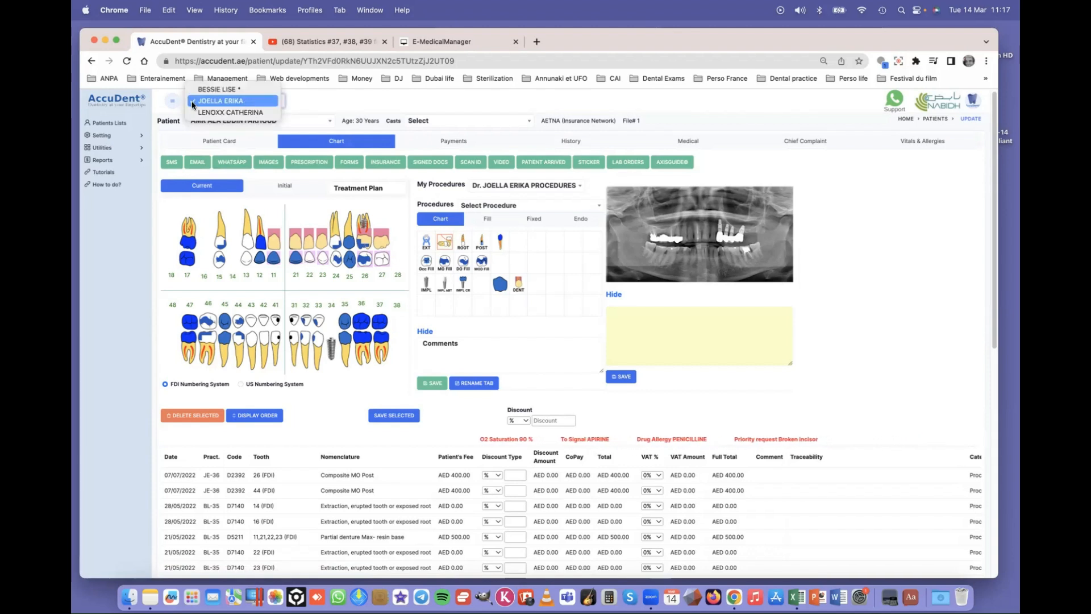
click(251, 101)
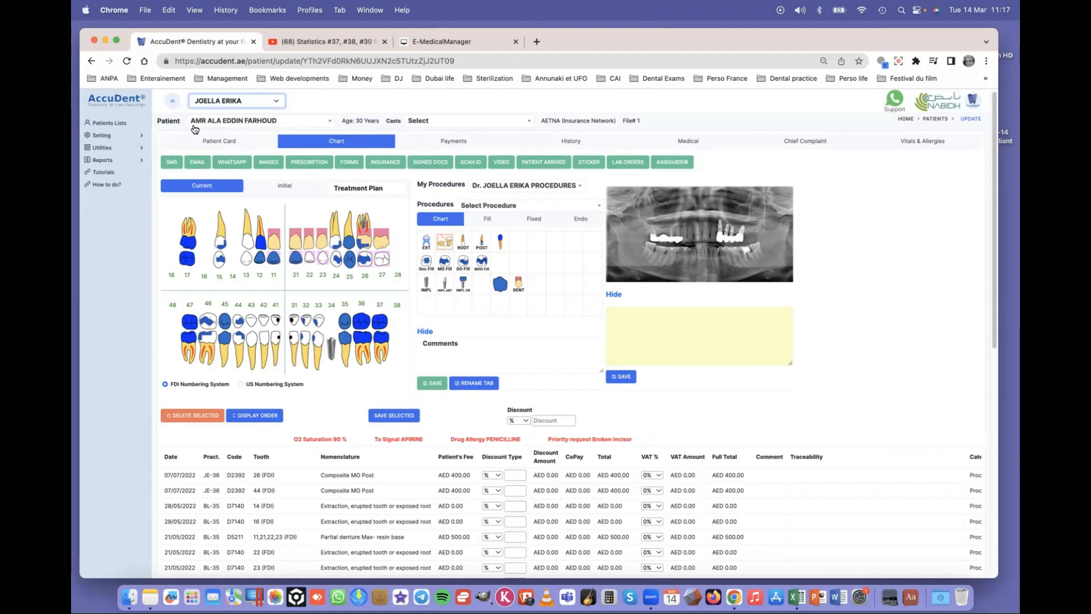
click(367, 120)
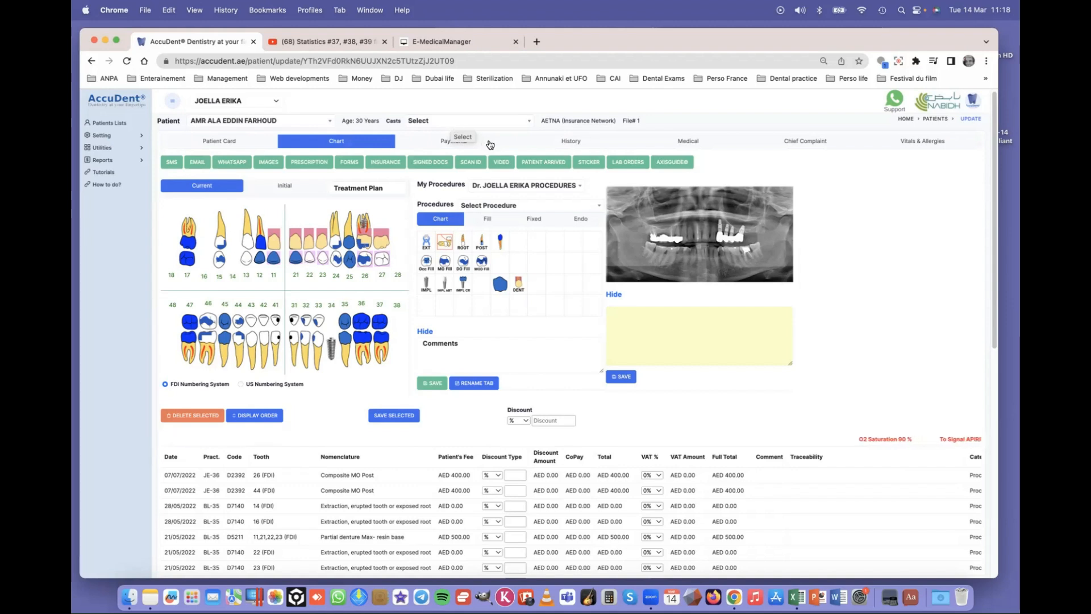
- Set the cast status to Clinic, confirm the alert, and view the Initial chart records
click(533, 122)
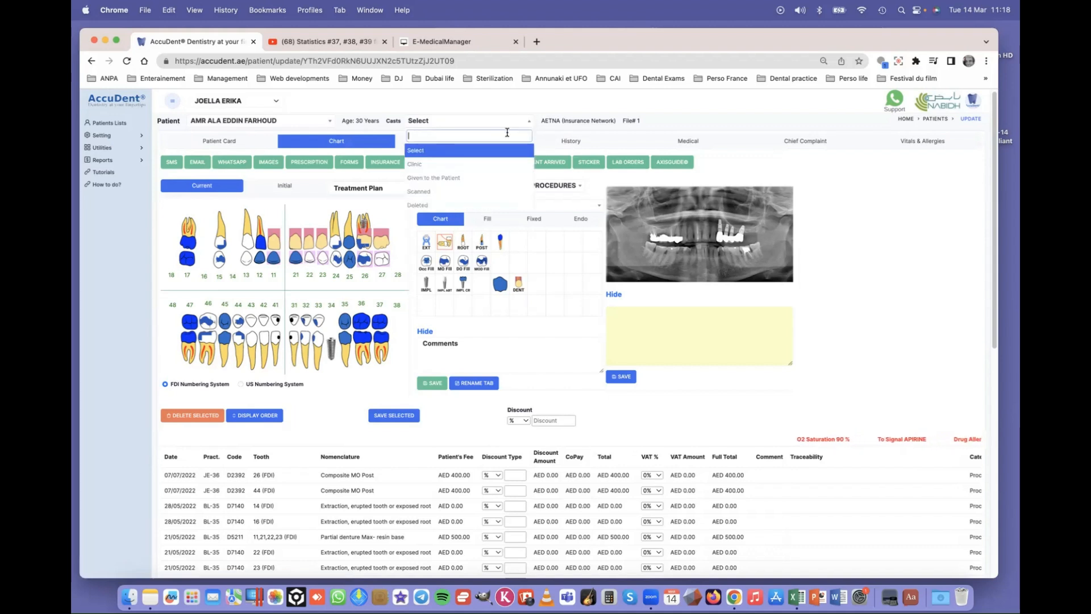
click(429, 165)
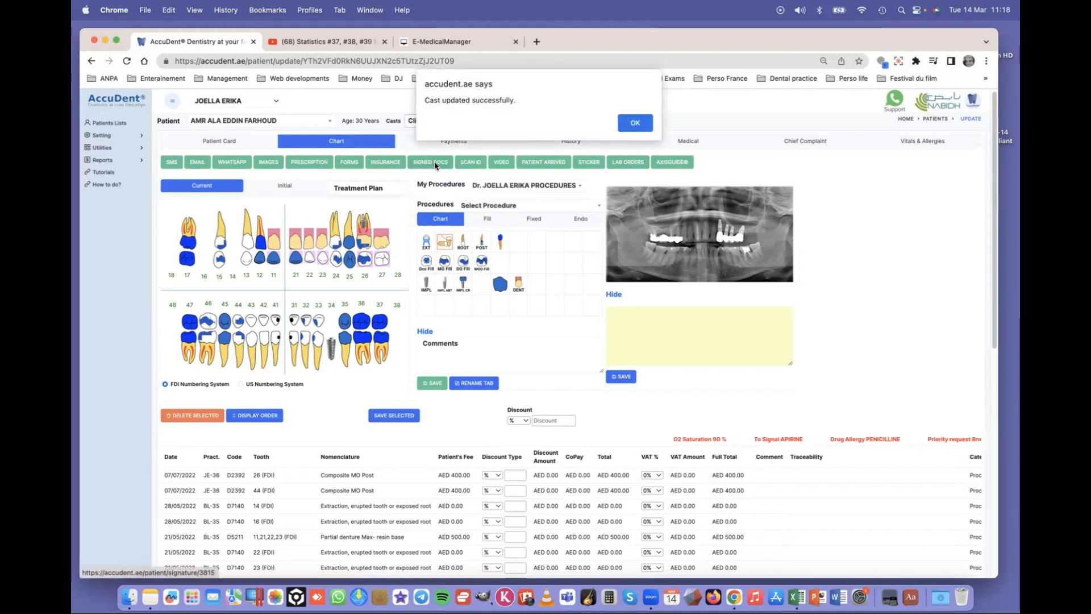
key(Return)
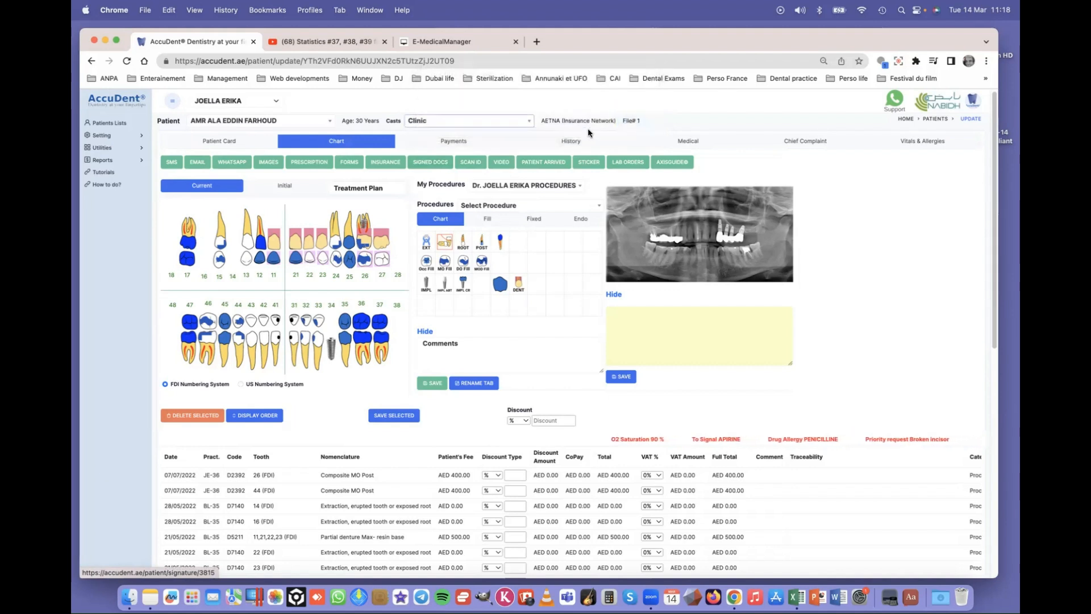
click(525, 121)
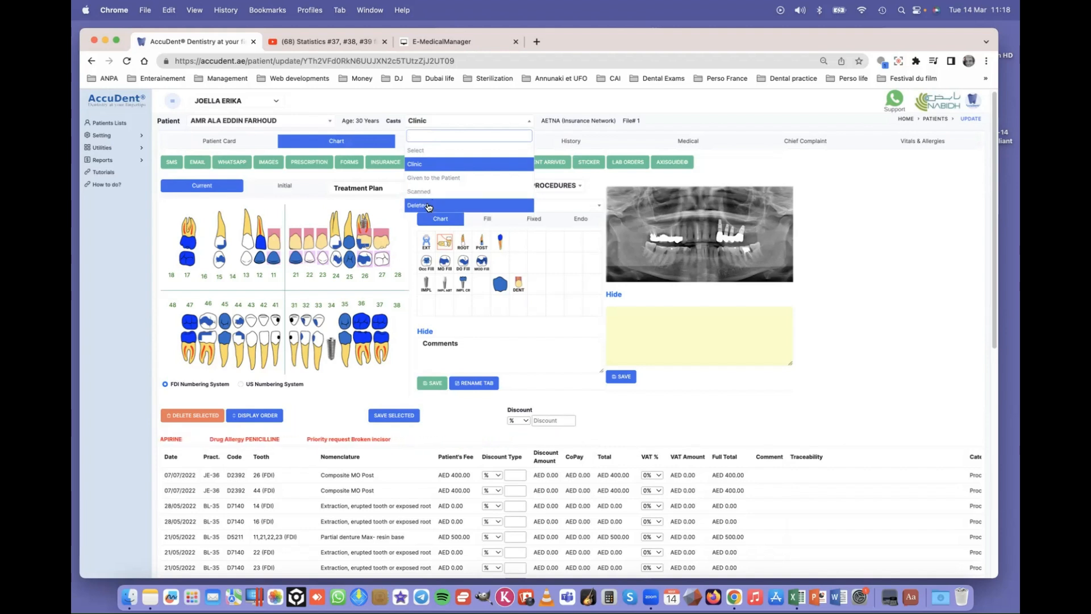
click(443, 124)
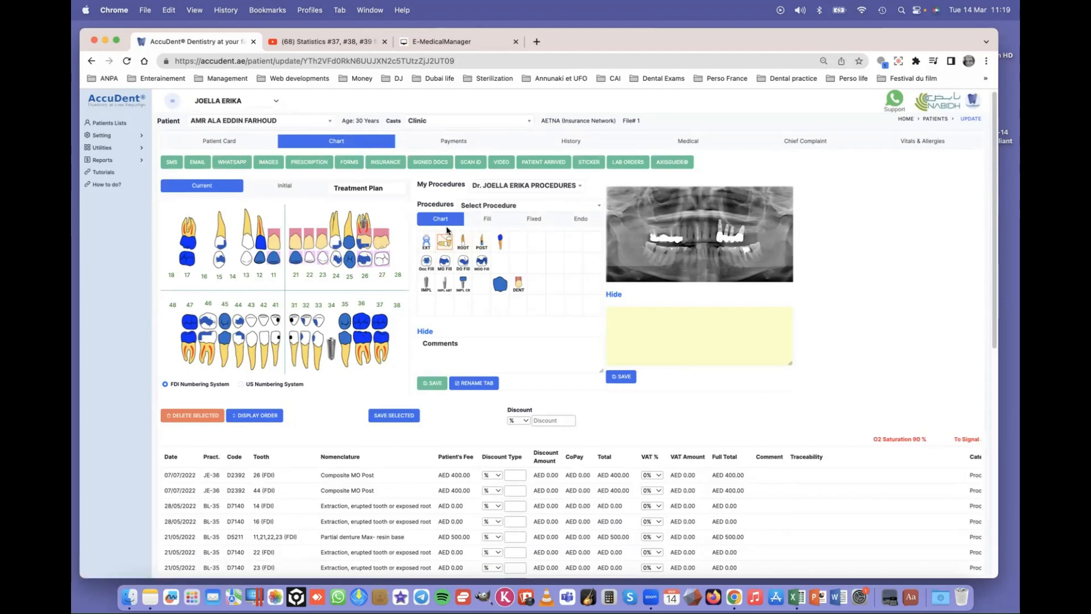
click(286, 187)
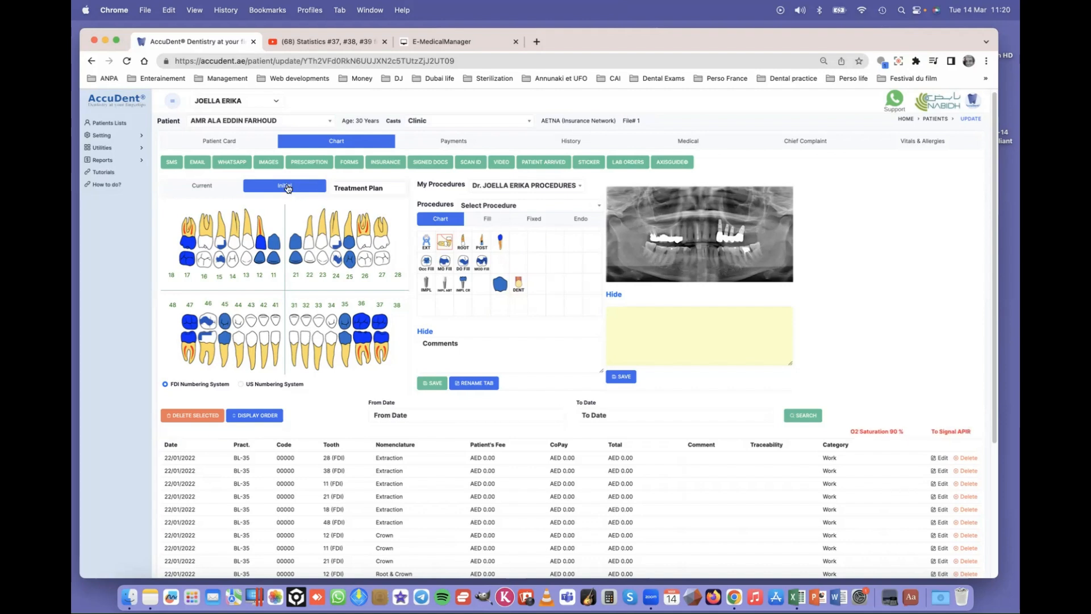
- Open the treatment plan and tick the Composite Mesial Ant procedures on teeth 31 and 33
click(360, 190)
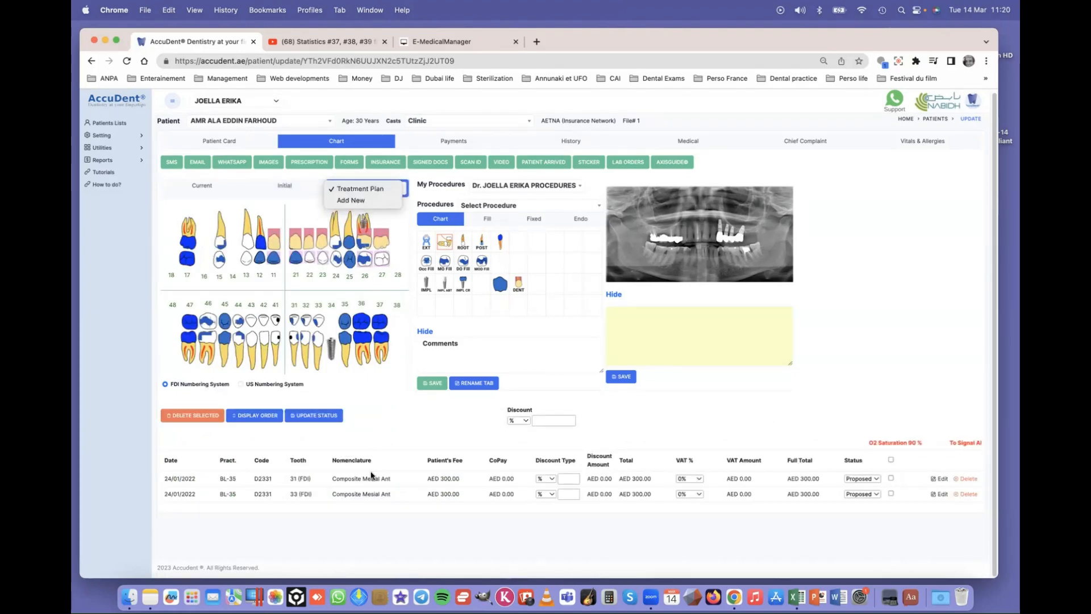
click(353, 491)
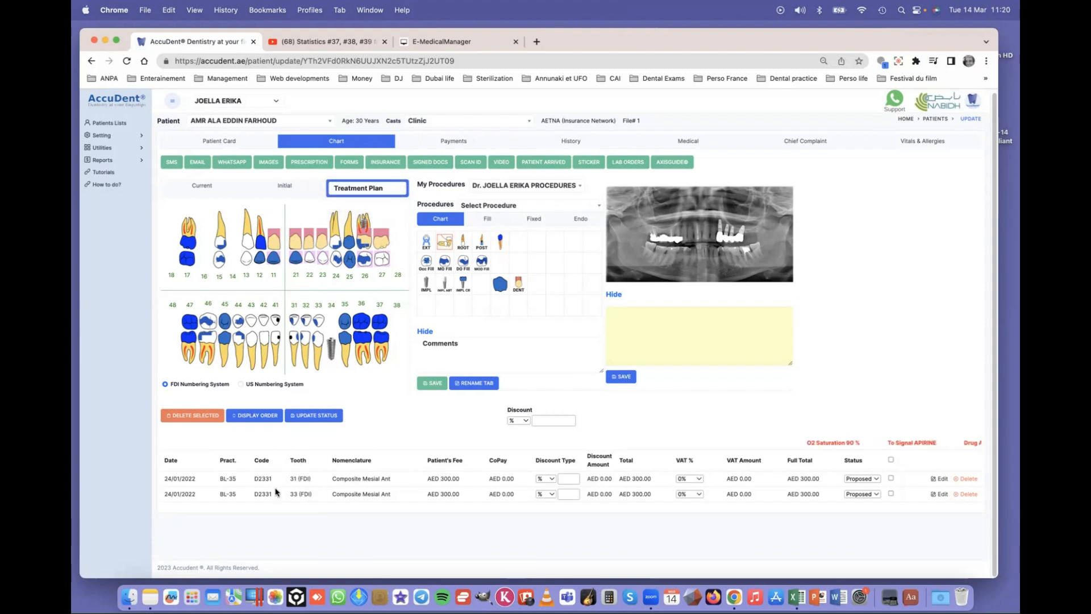
drag(267, 480, 267, 501)
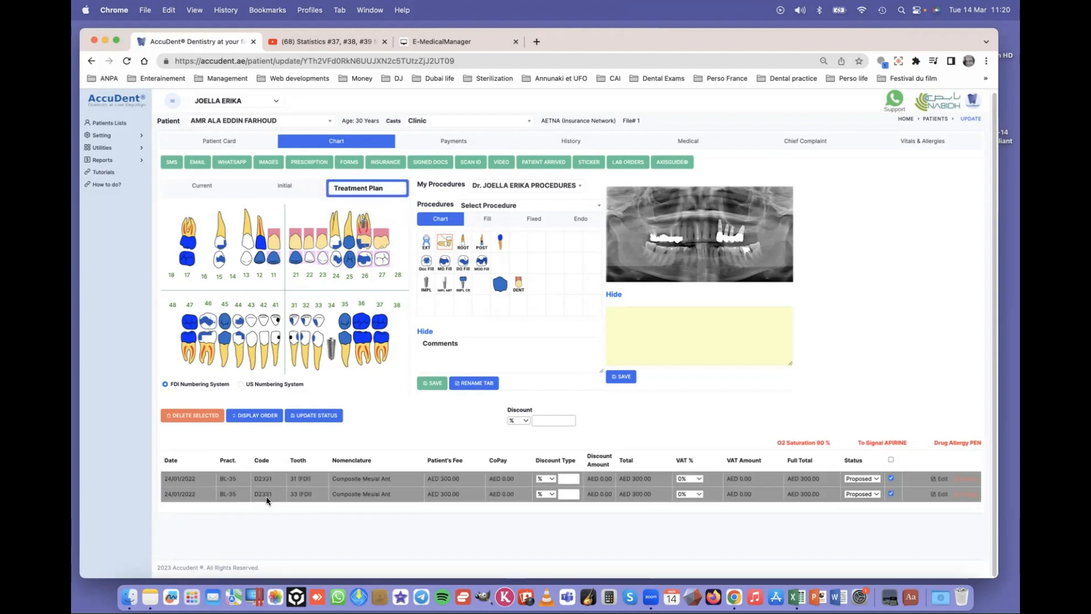
- Delete the two ticked Composite Mesial Ant procedures
click(187, 418)
click(634, 124)
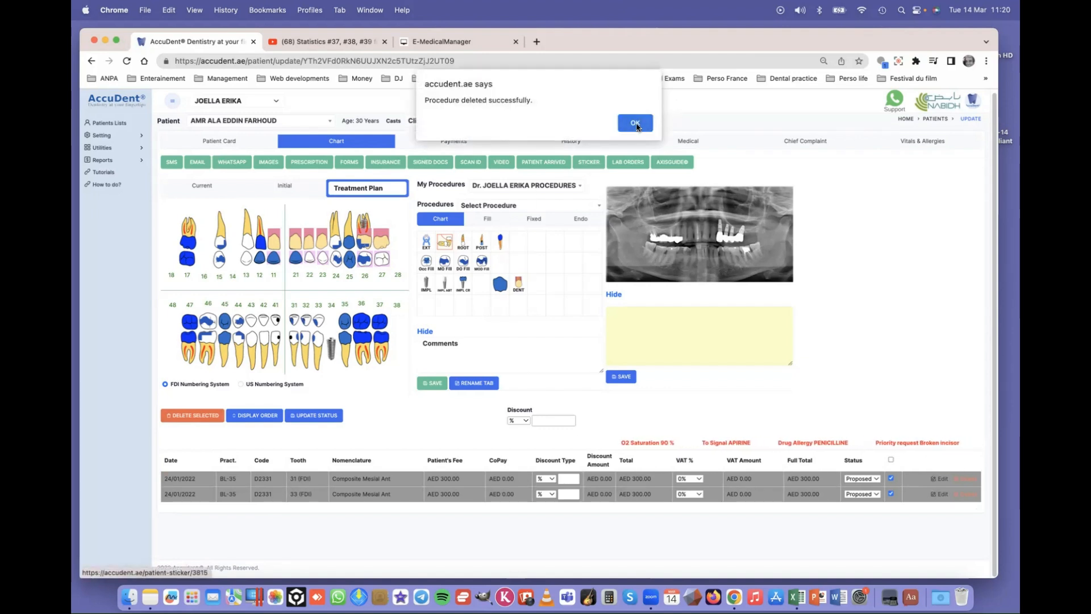
click(636, 124)
- Add and save a new treatment plan titled 'IMPLANT ON #18.'
click(377, 196)
click(374, 204)
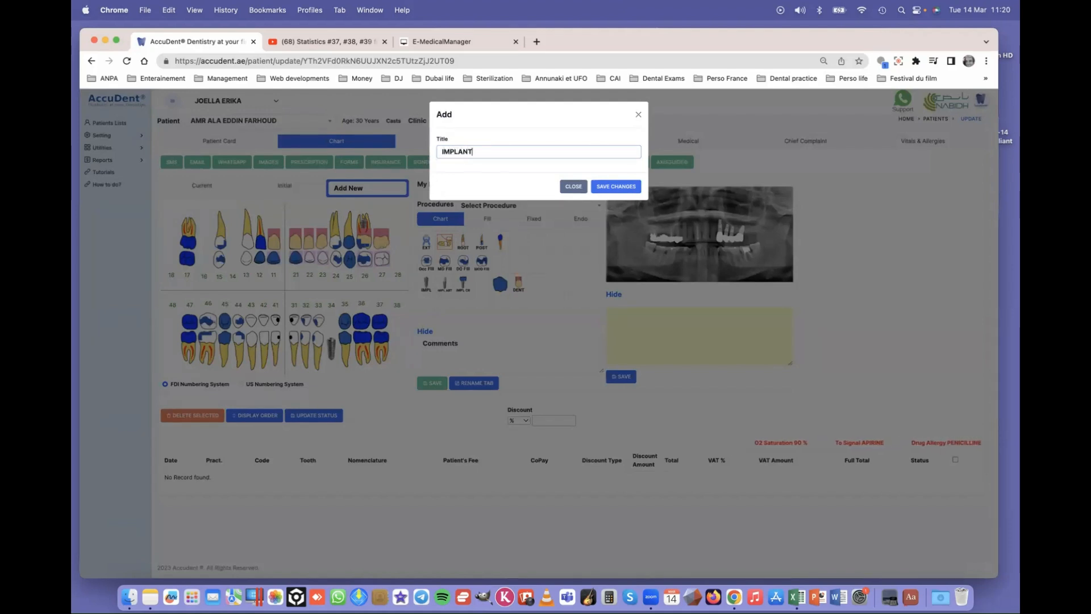
text(ON)
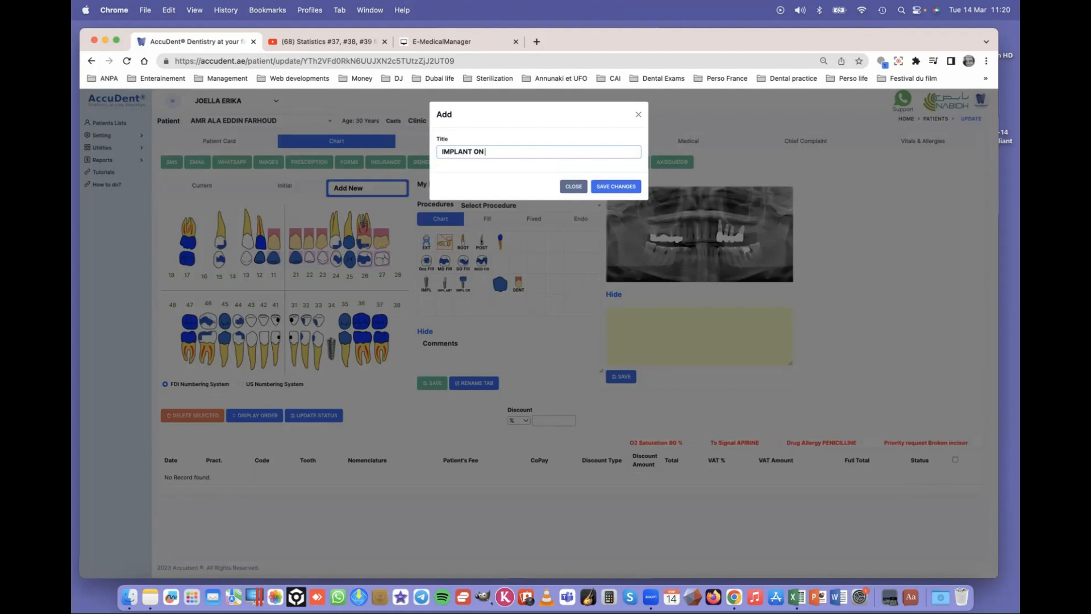
text( #18.)
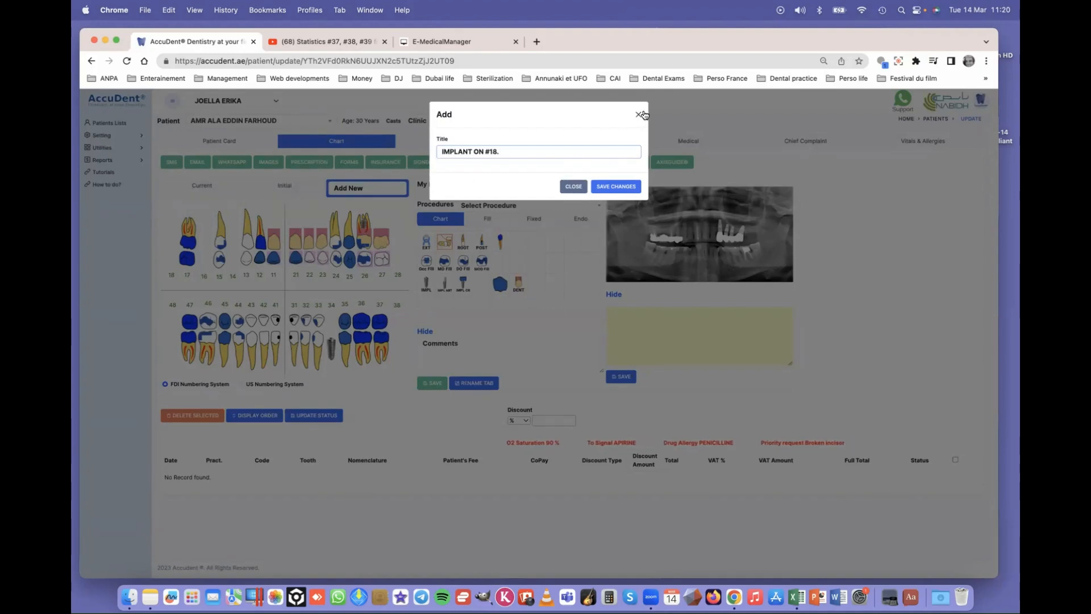
click(617, 190)
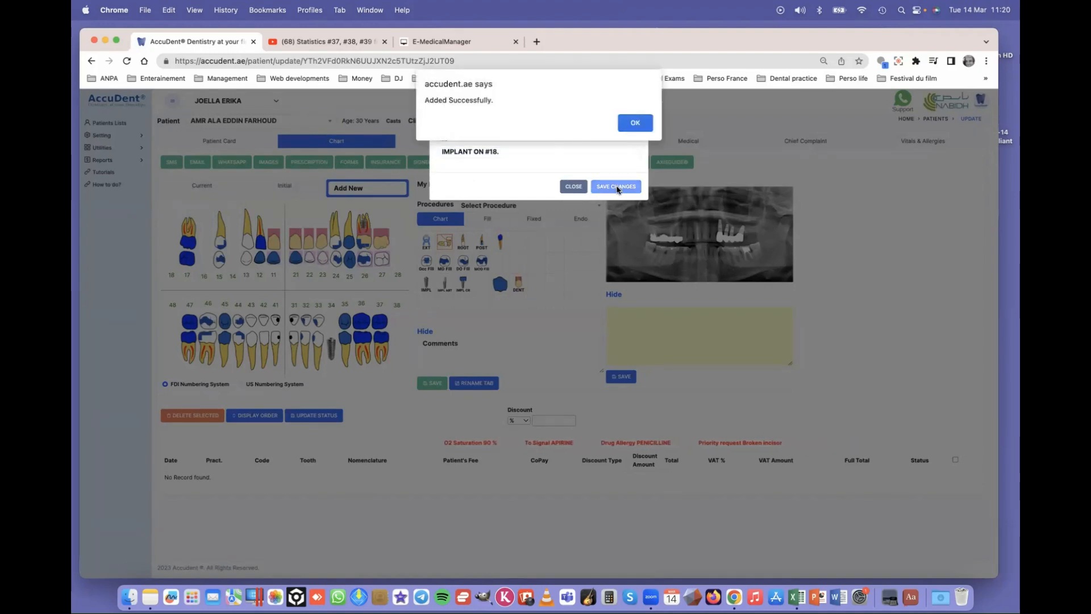
click(634, 123)
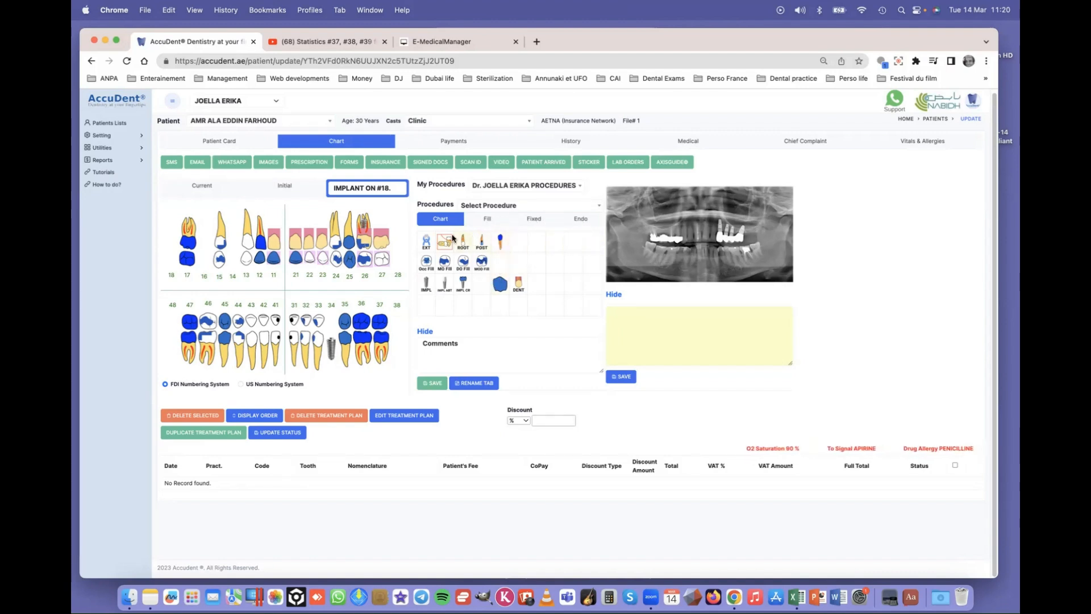
- Add and save another treatment plan titled 'CROWNS' from the plan dropdown
click(378, 189)
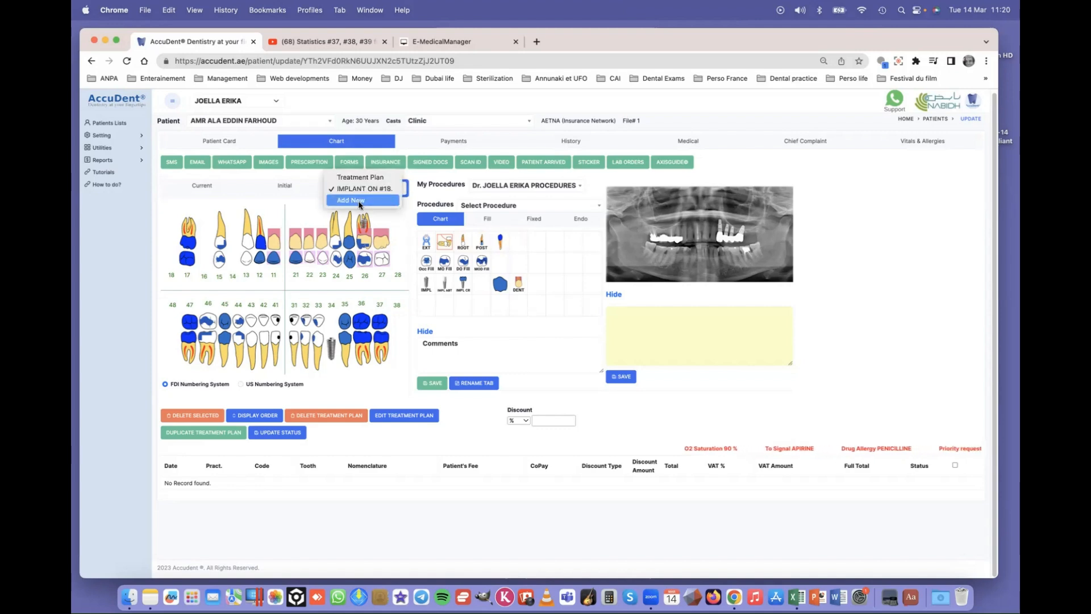
click(360, 201)
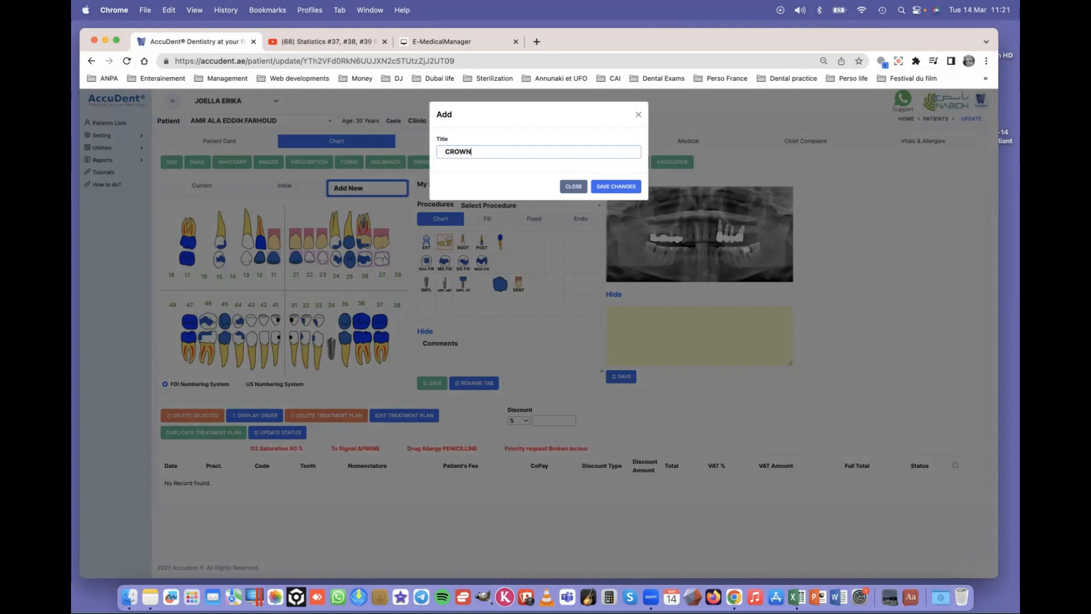
click(616, 186)
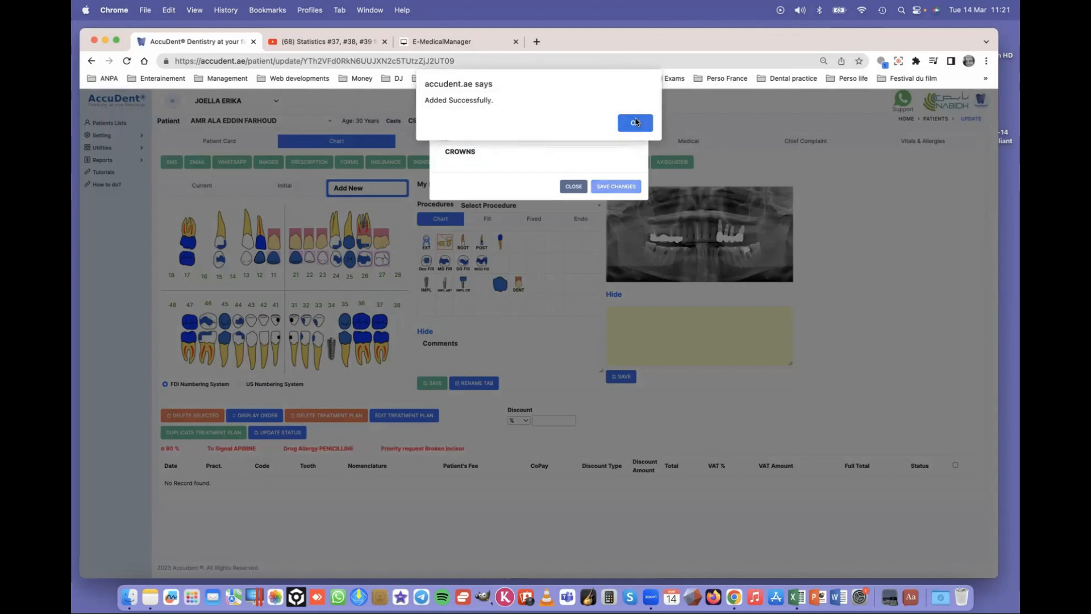
key(Return)
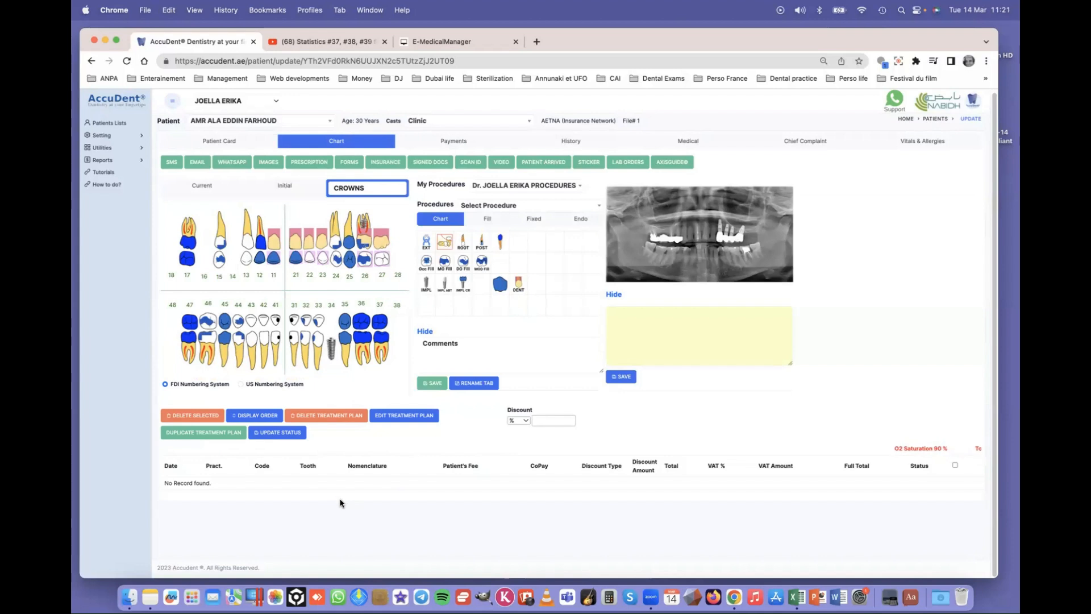
- Add a Transitional Acrylic Crown on teeth 13, 14 and 15 to the CROWNS plan
click(533, 221)
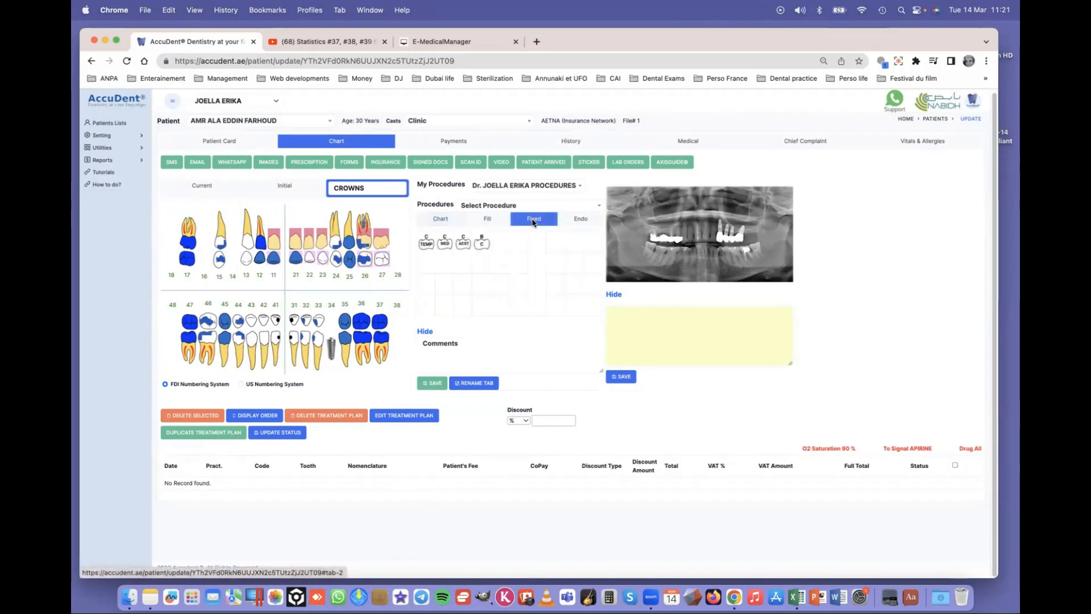
click(426, 244)
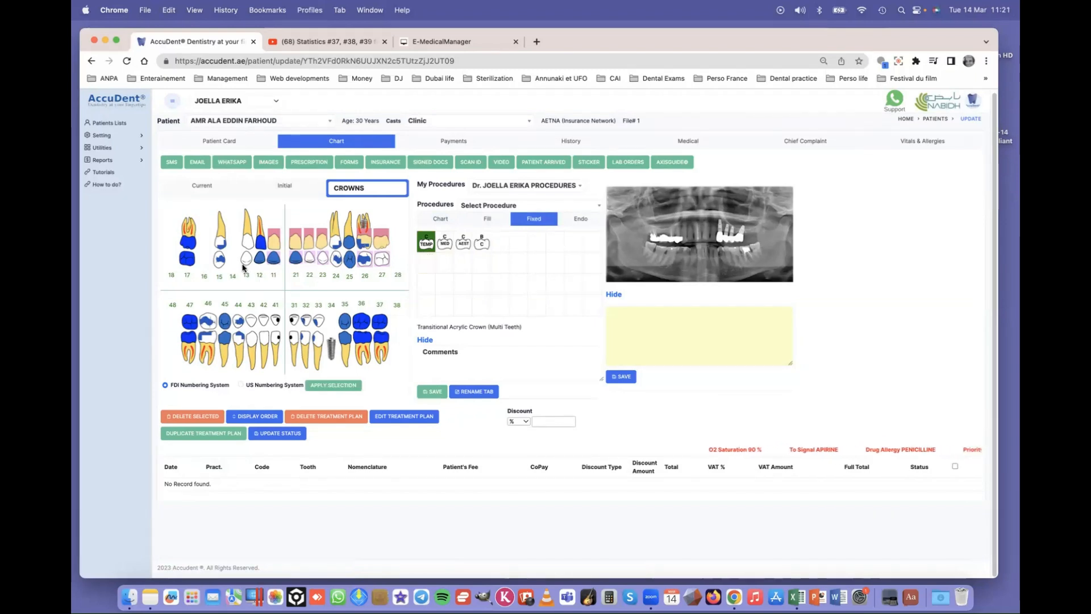
click(250, 247)
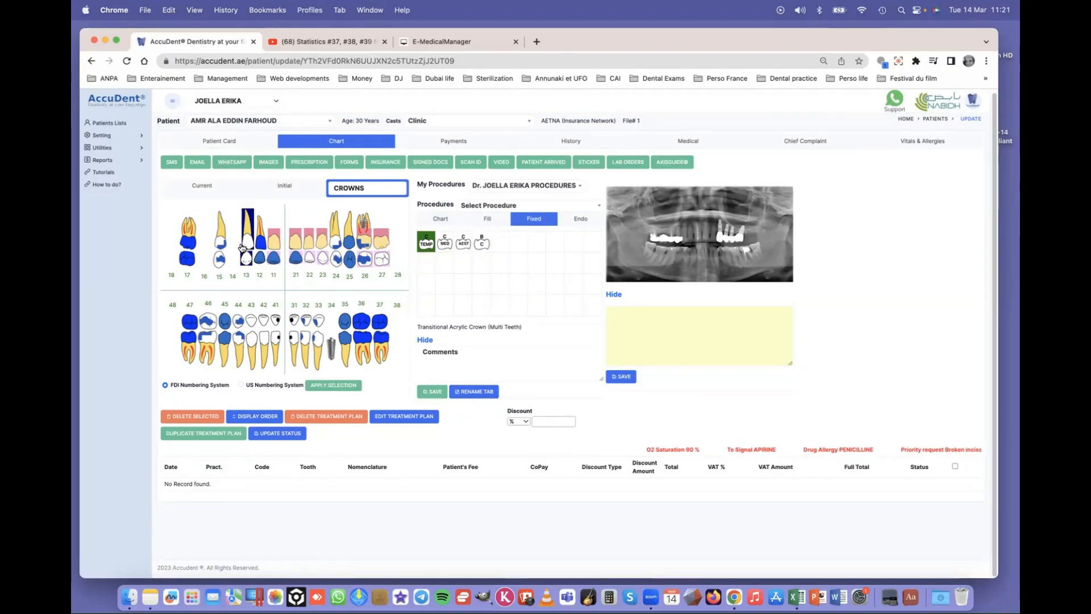
click(233, 245)
click(224, 245)
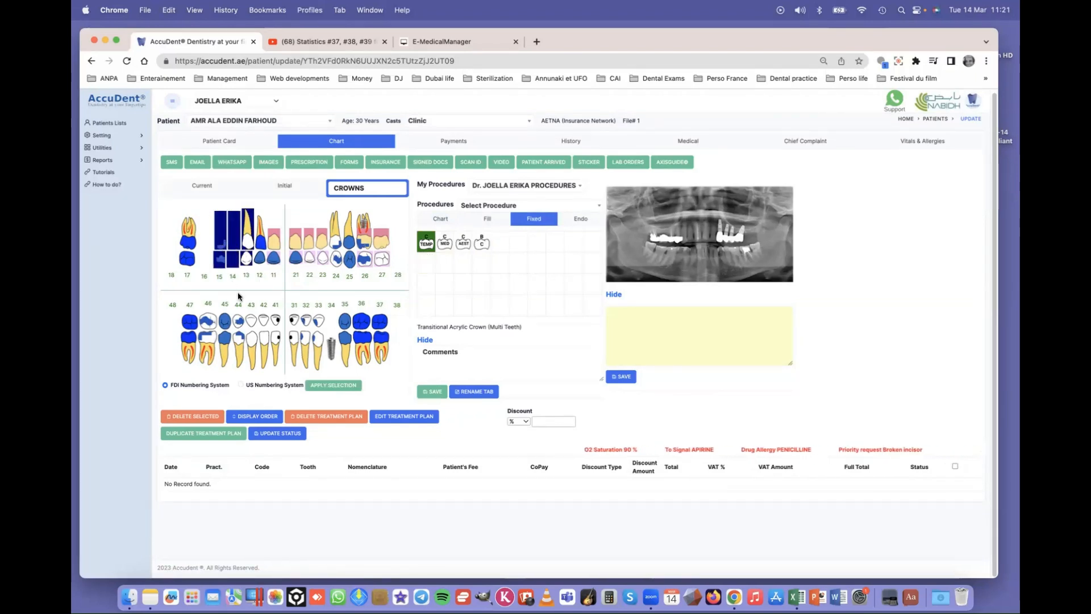
click(335, 386)
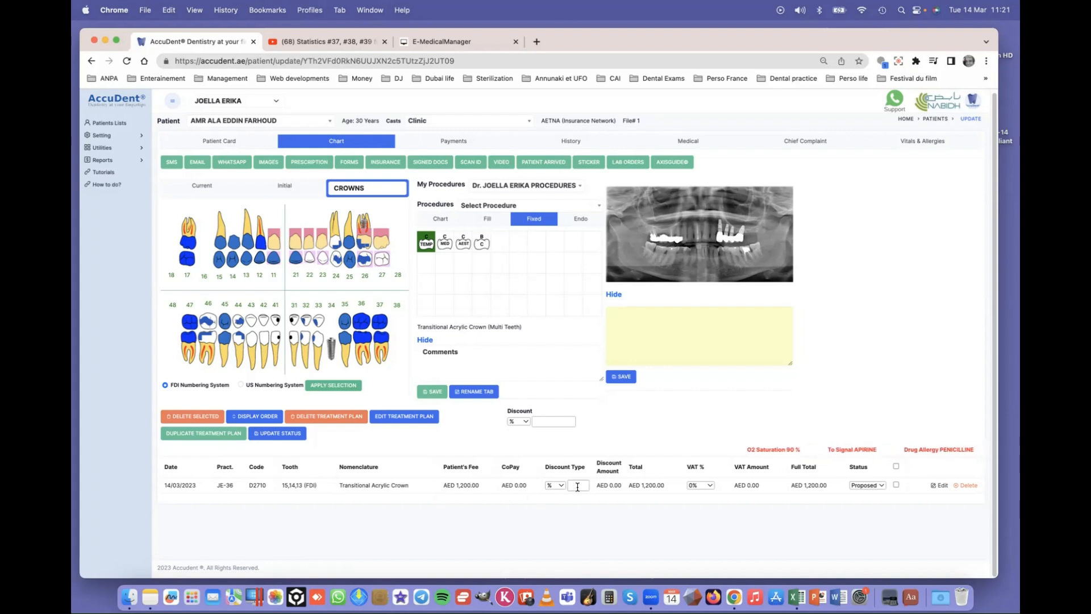
- Add a Ceramic Zircon Crown Medical procedure on teeth 13, 14 and 15
click(446, 245)
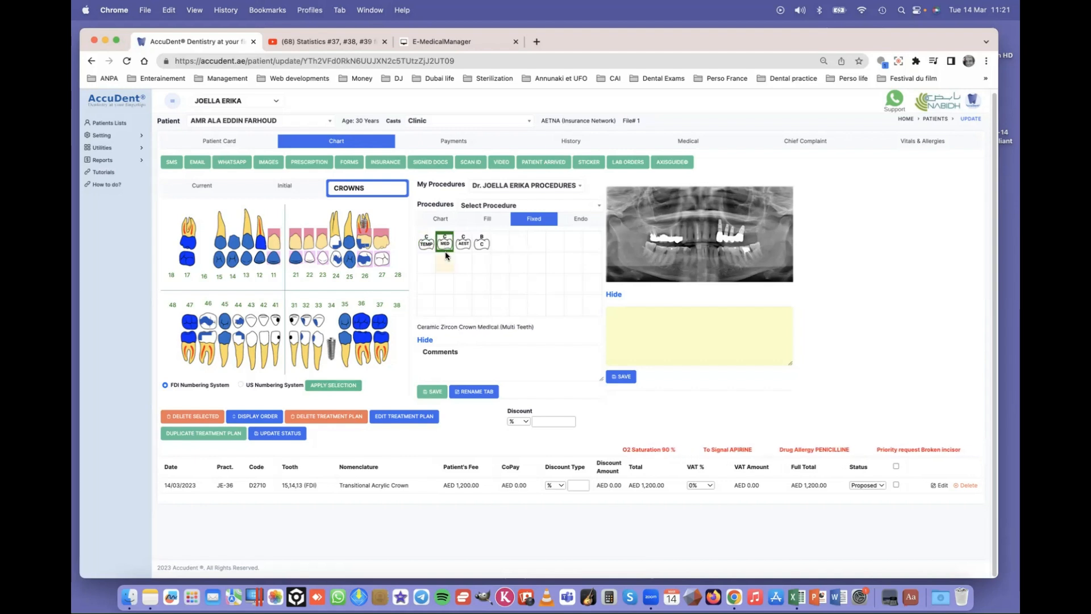
click(246, 244)
click(233, 243)
click(220, 244)
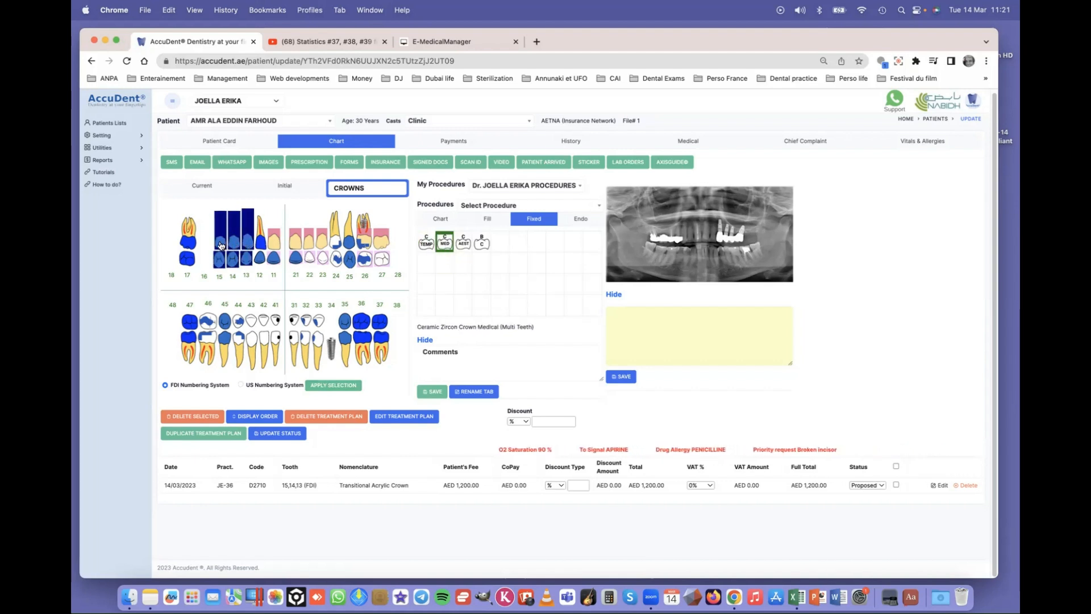
click(333, 385)
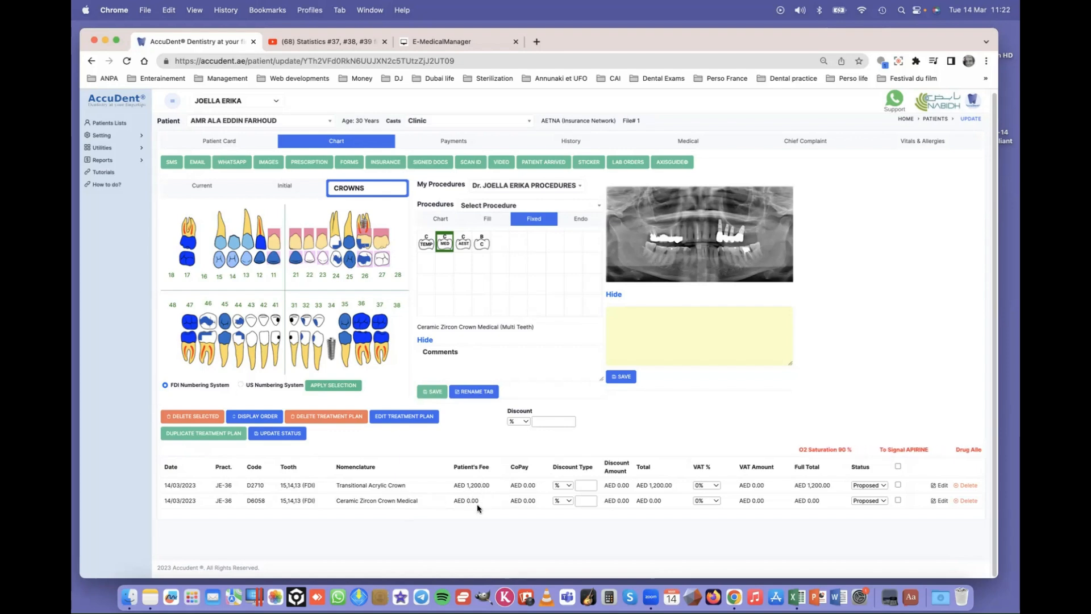
- Save a AED 15,000 patient's fee on the Ceramic Zircon Crown Medical, then select both crown rows
double_click(620, 502)
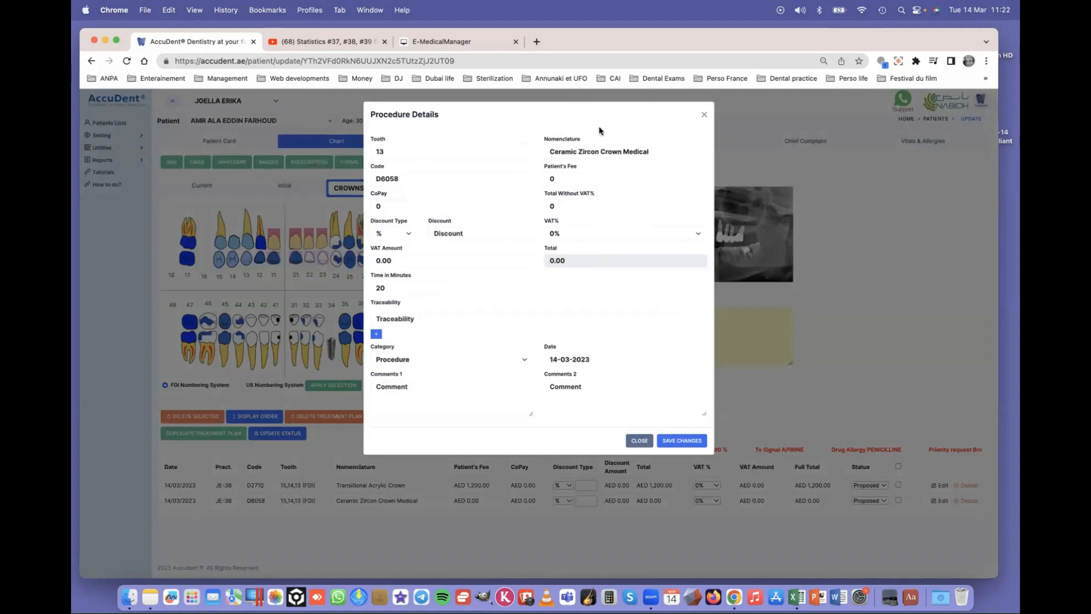
drag(560, 178, 535, 176)
text(15000)
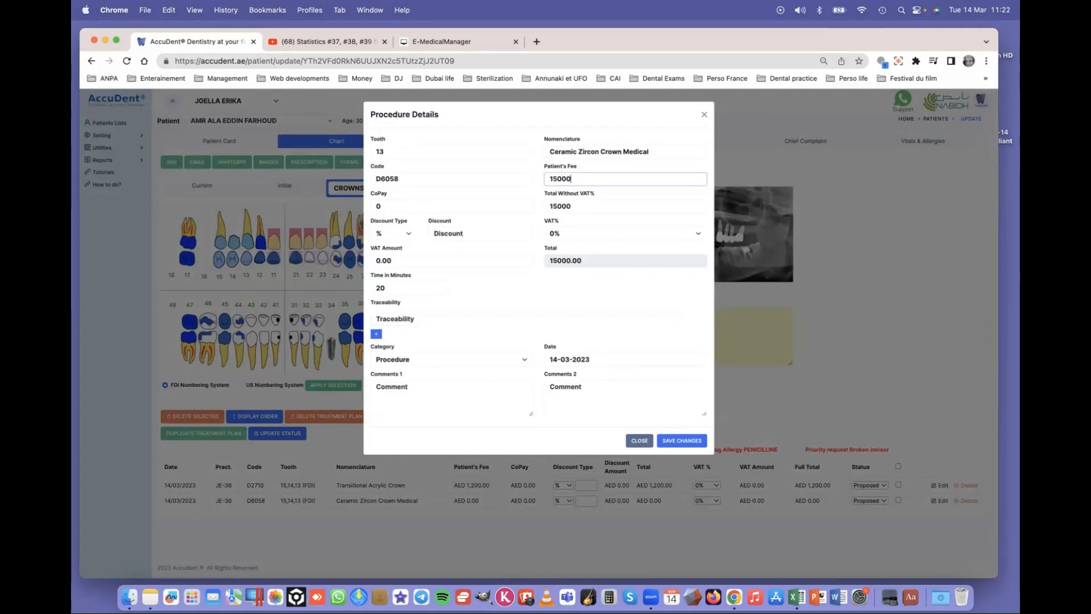
click(673, 438)
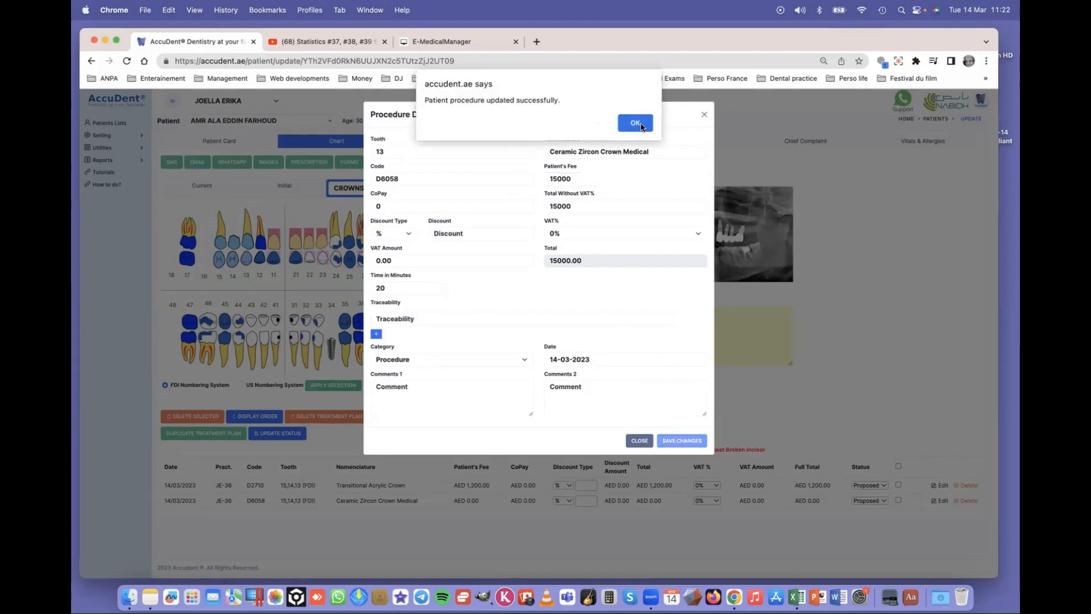
click(635, 123)
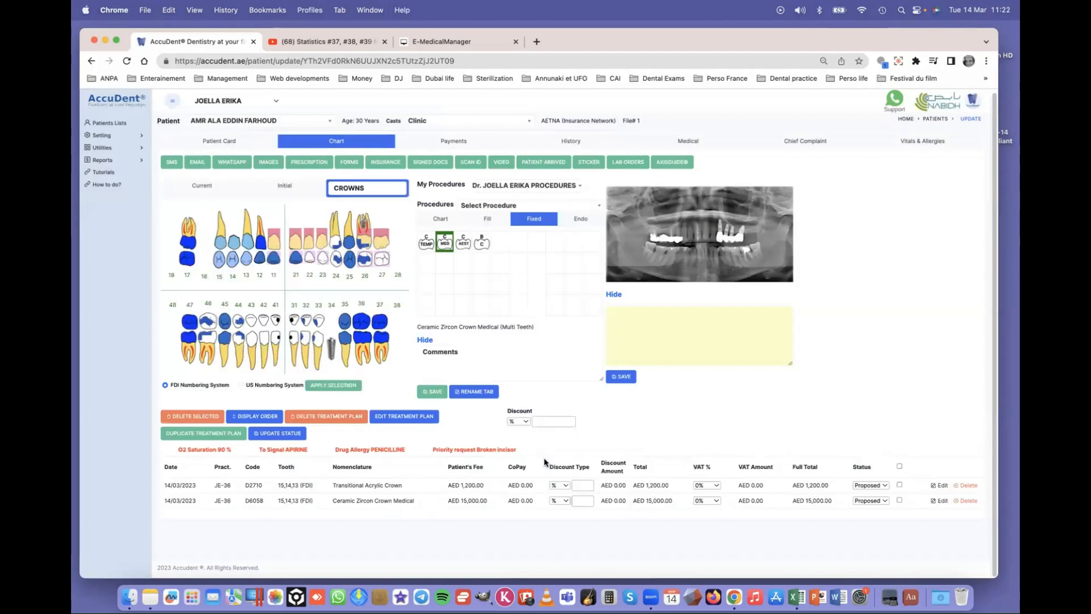
click(487, 485)
click(487, 499)
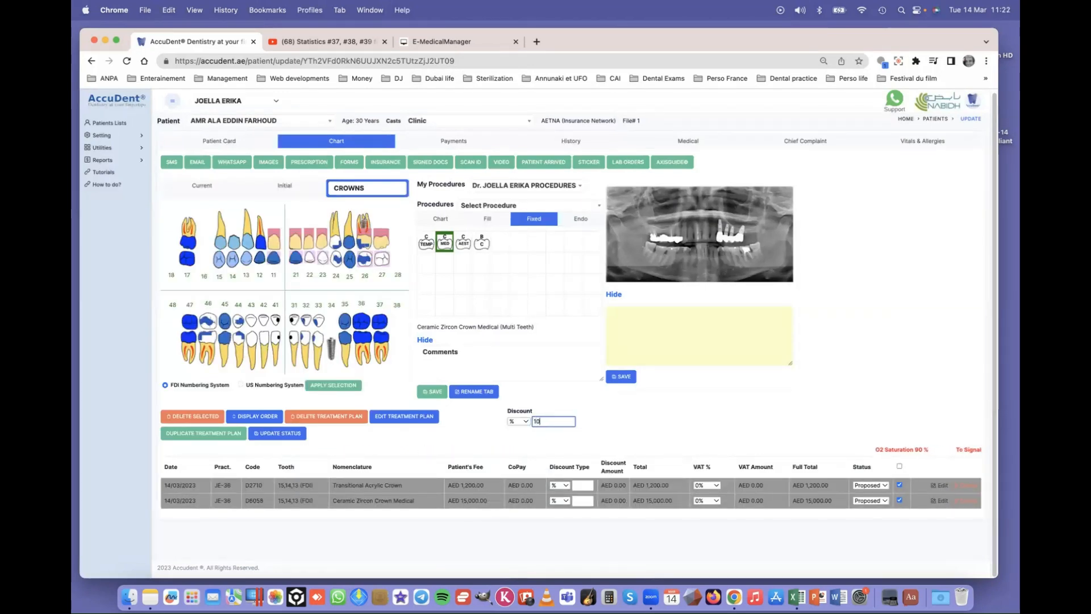
- Apply a 10% discount to both crowns and save 5% VAT on the Transitional Acrylic Crown
key(Return)
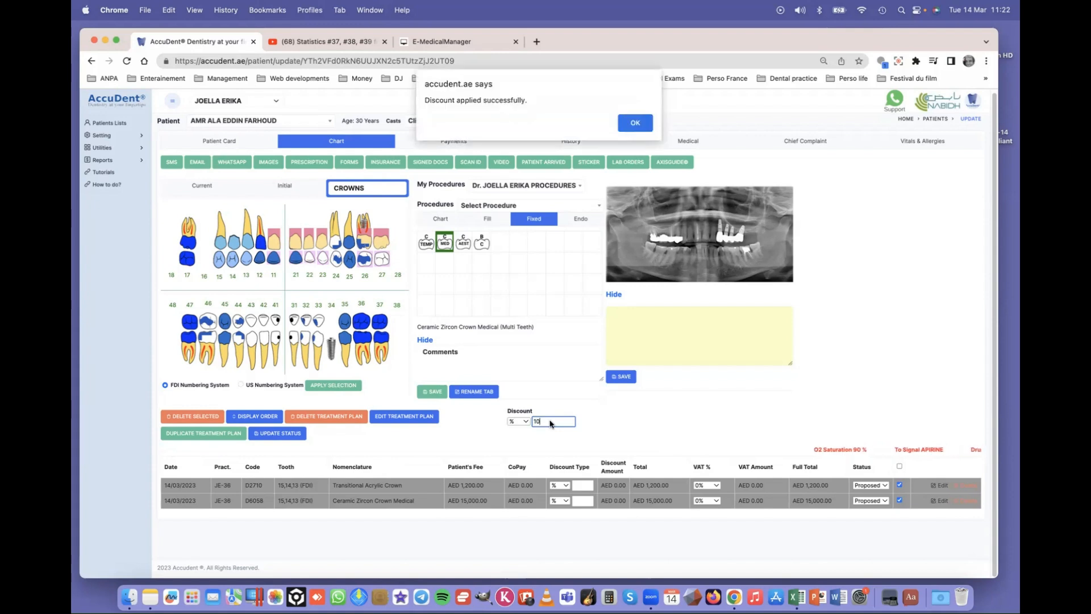
click(637, 121)
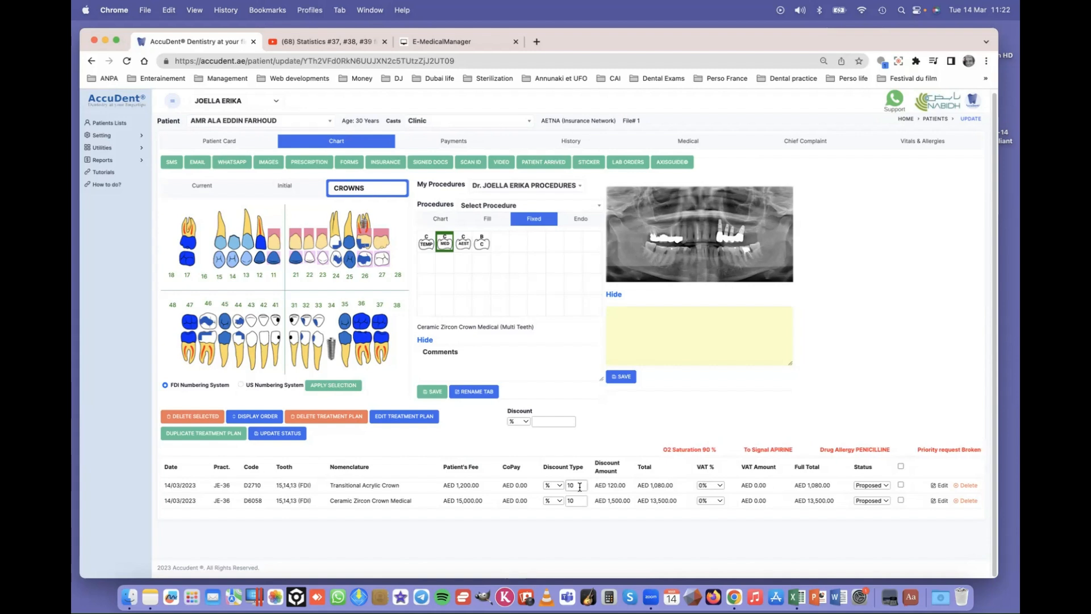
click(672, 488)
click(712, 486)
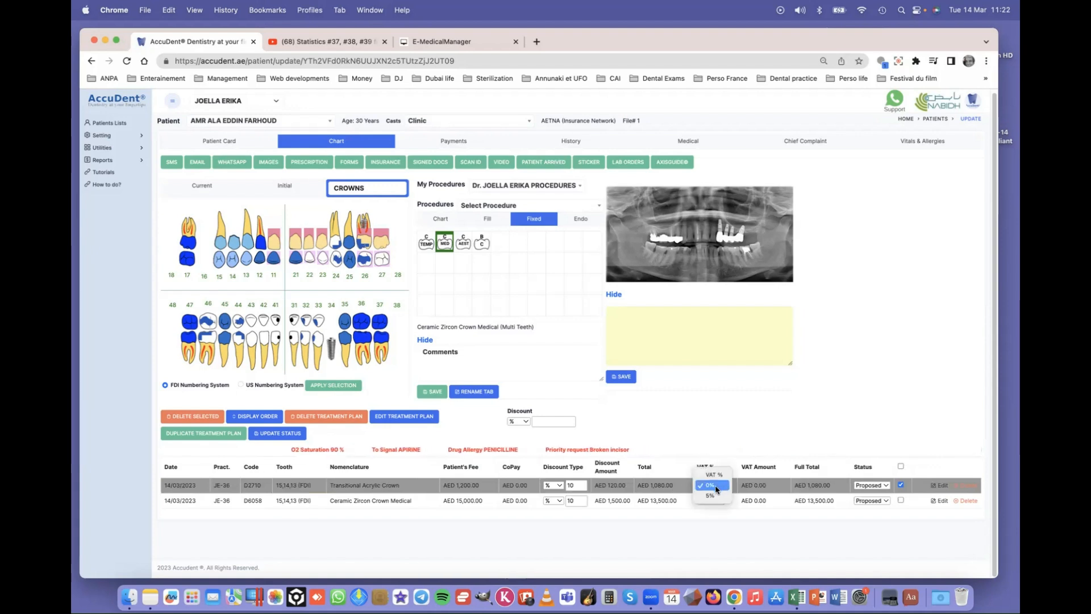
click(712, 495)
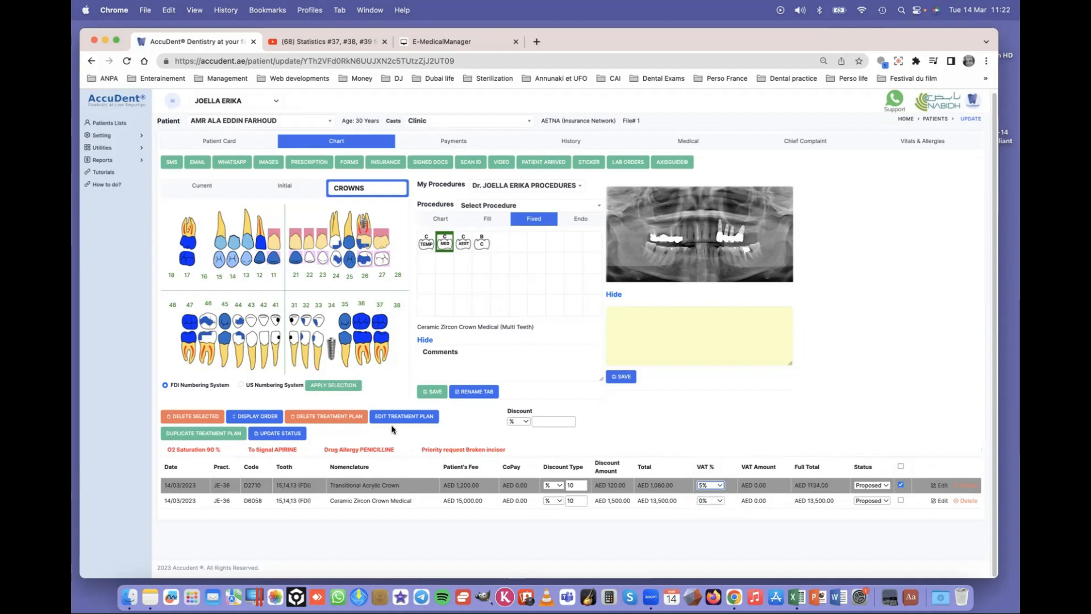
click(285, 433)
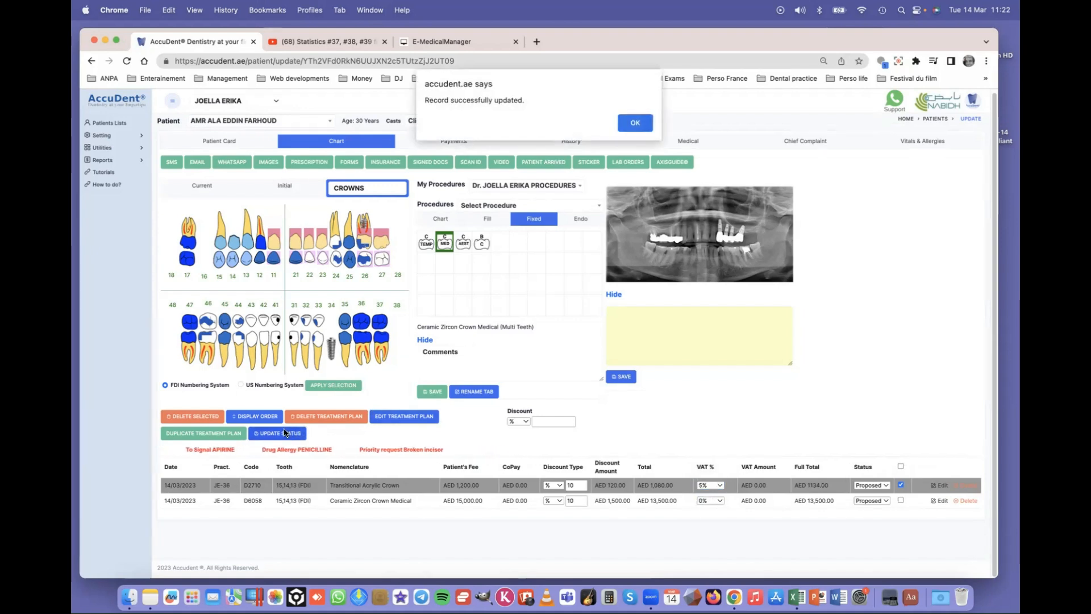
click(632, 122)
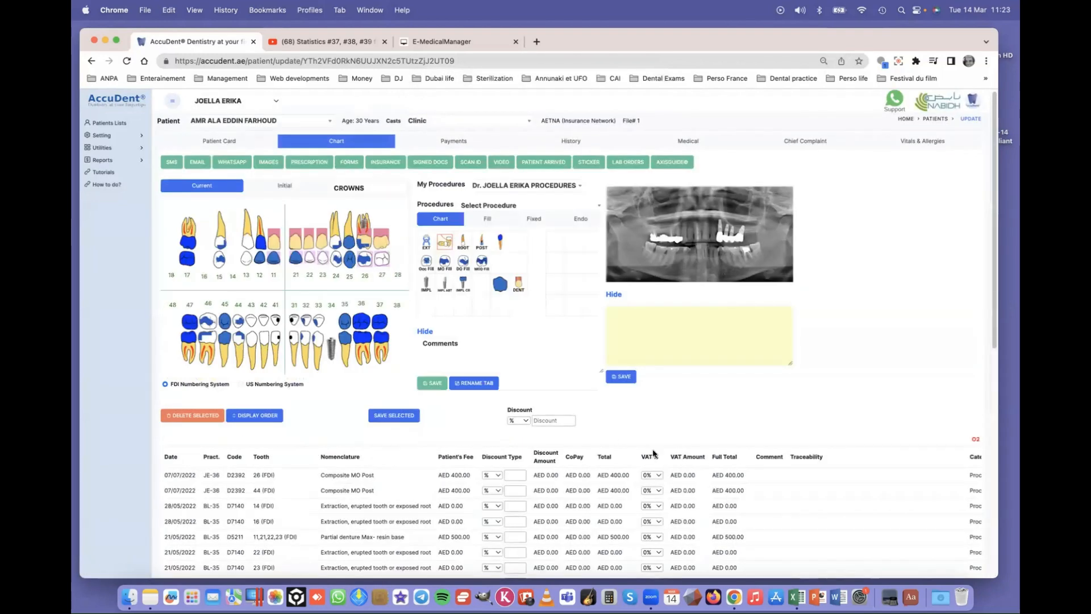
- Select all procedures in the CROWNS plan and save their status as Accepted
click(348, 187)
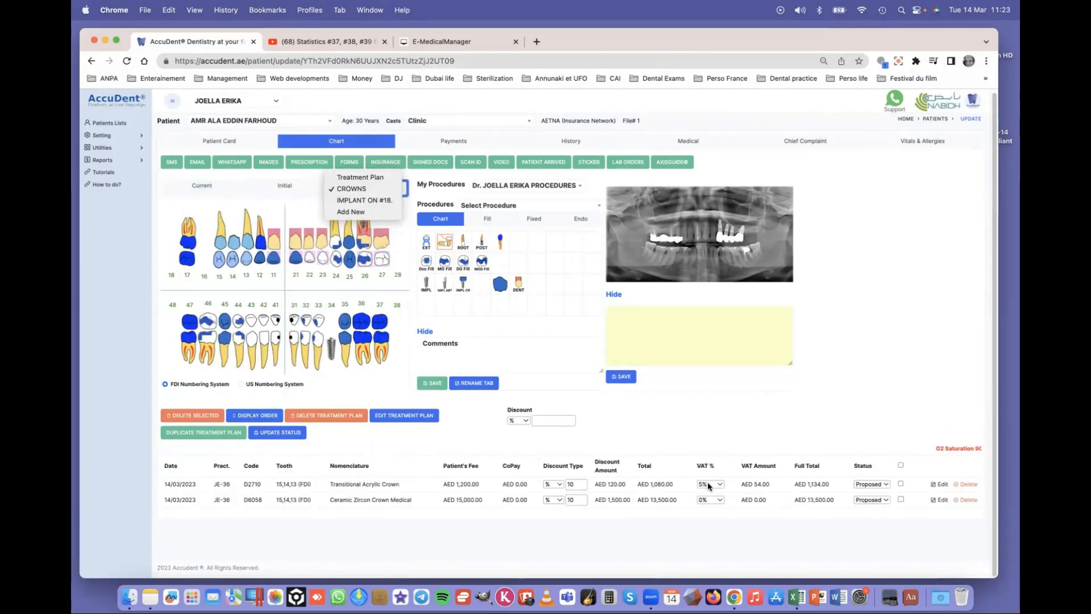
click(901, 465)
click(901, 465)
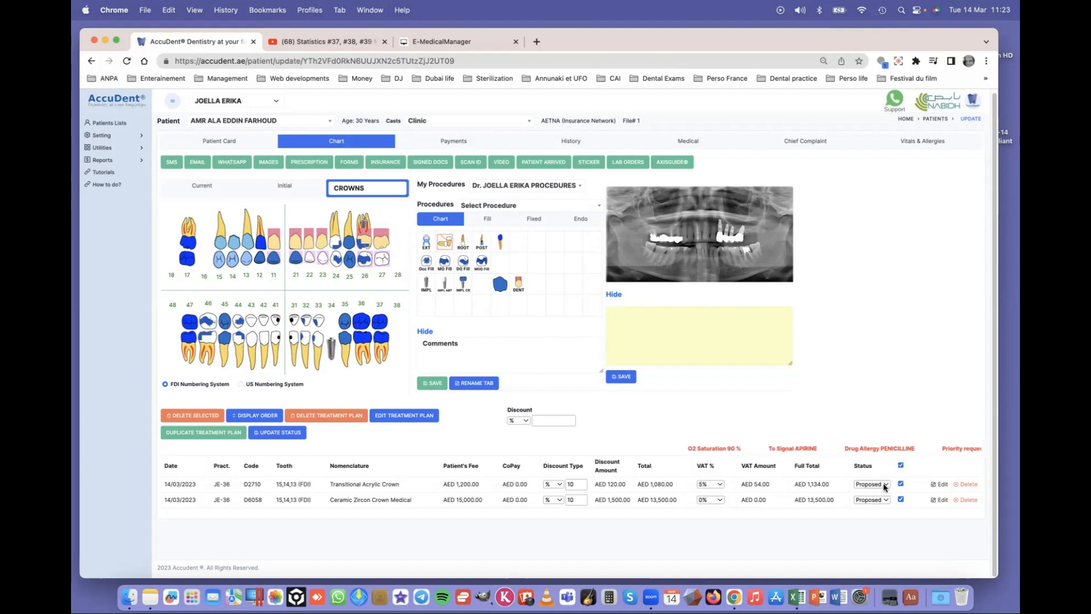
click(884, 485)
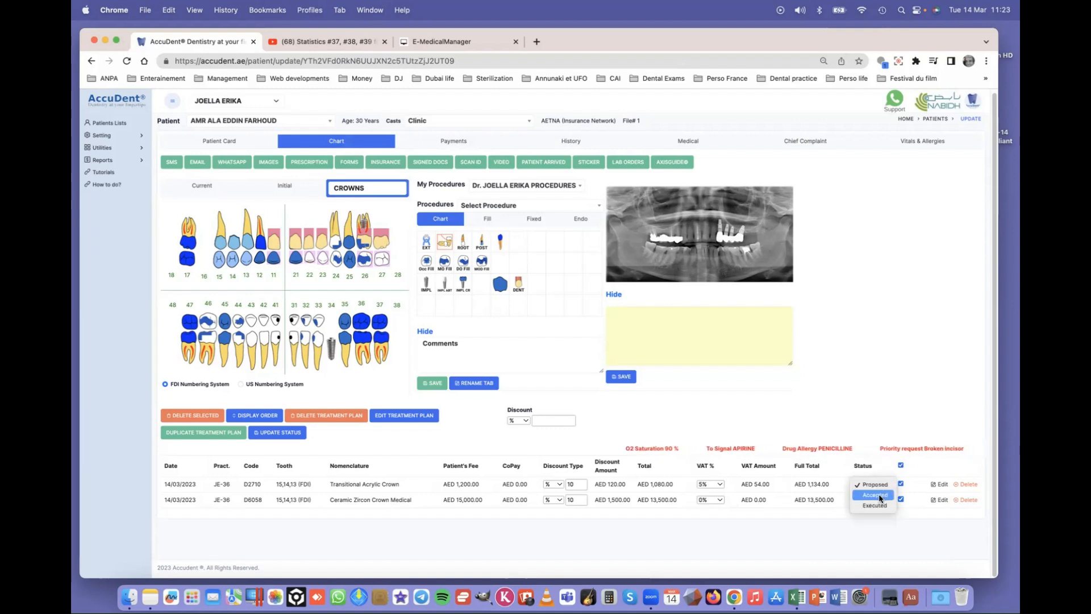
click(881, 498)
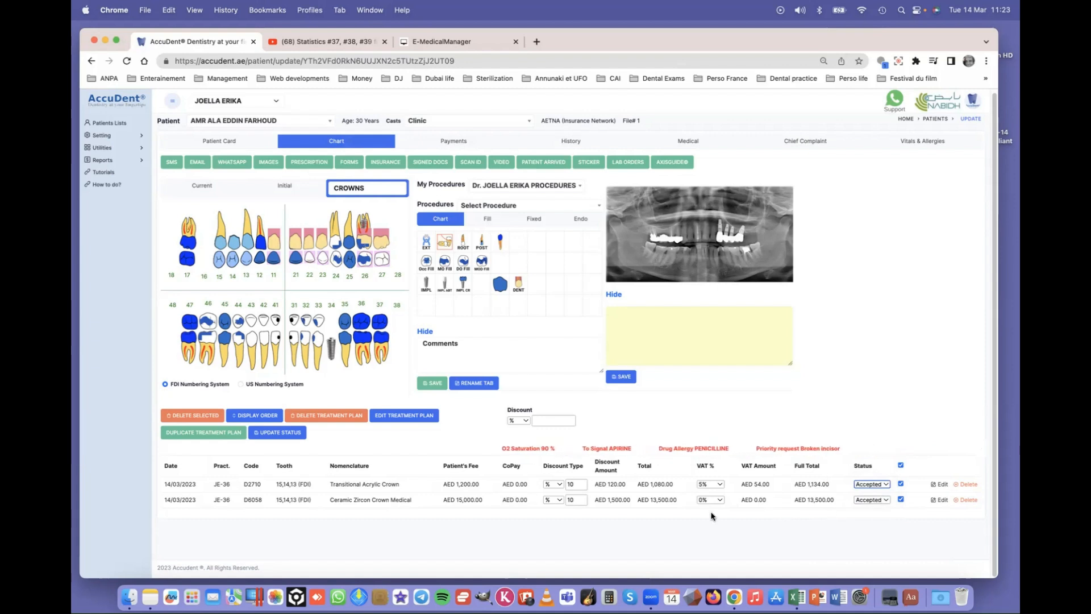
click(296, 427)
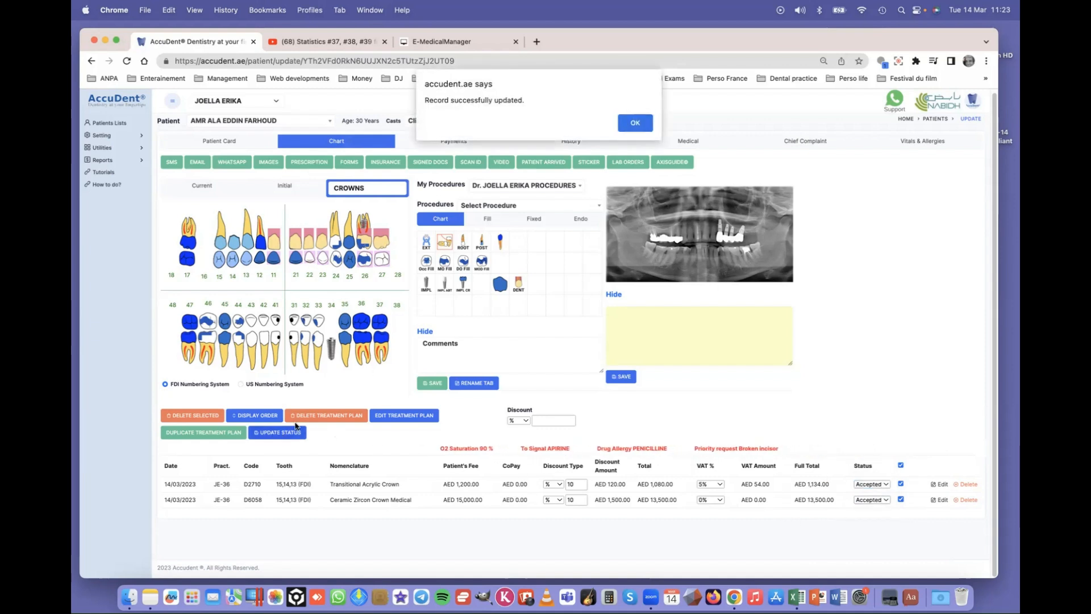
click(639, 124)
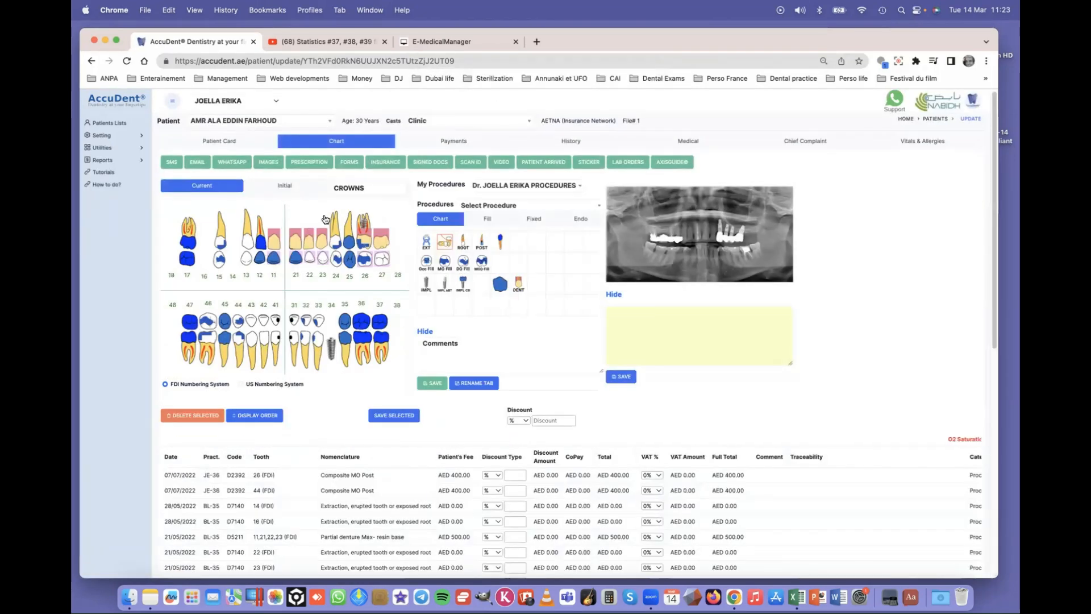
- Change the Transitional Acrylic Crown's status in the CROWNS plan to Executed and save it
click(360, 188)
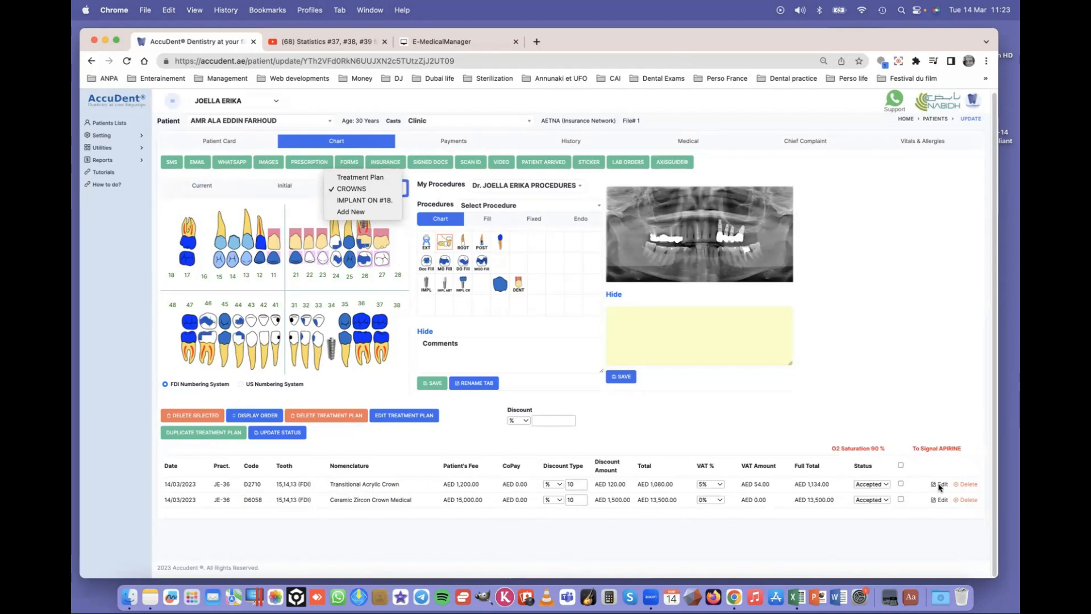
click(886, 485)
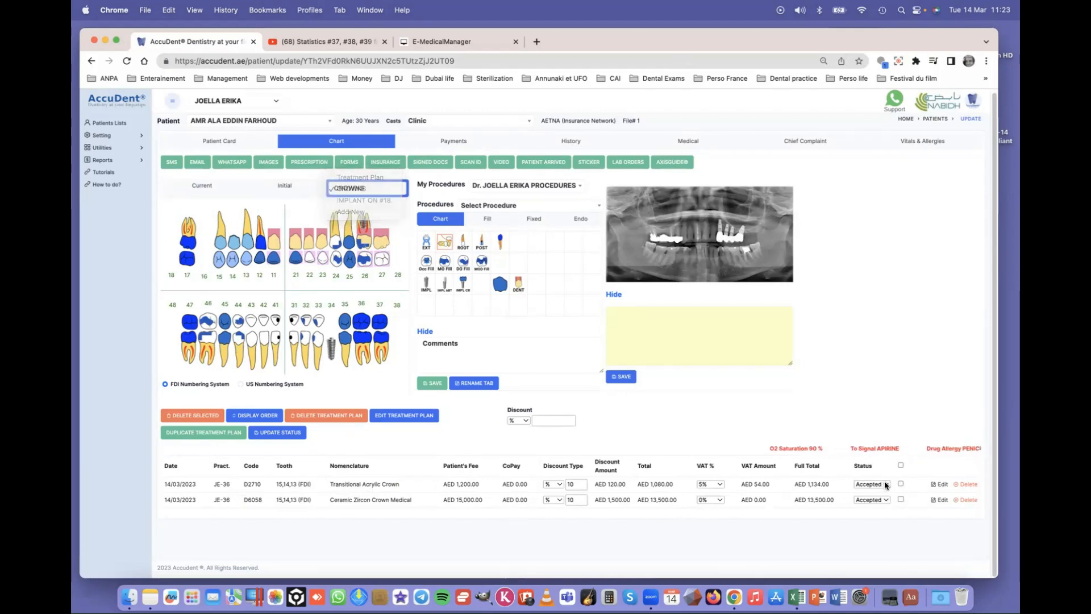
click(885, 484)
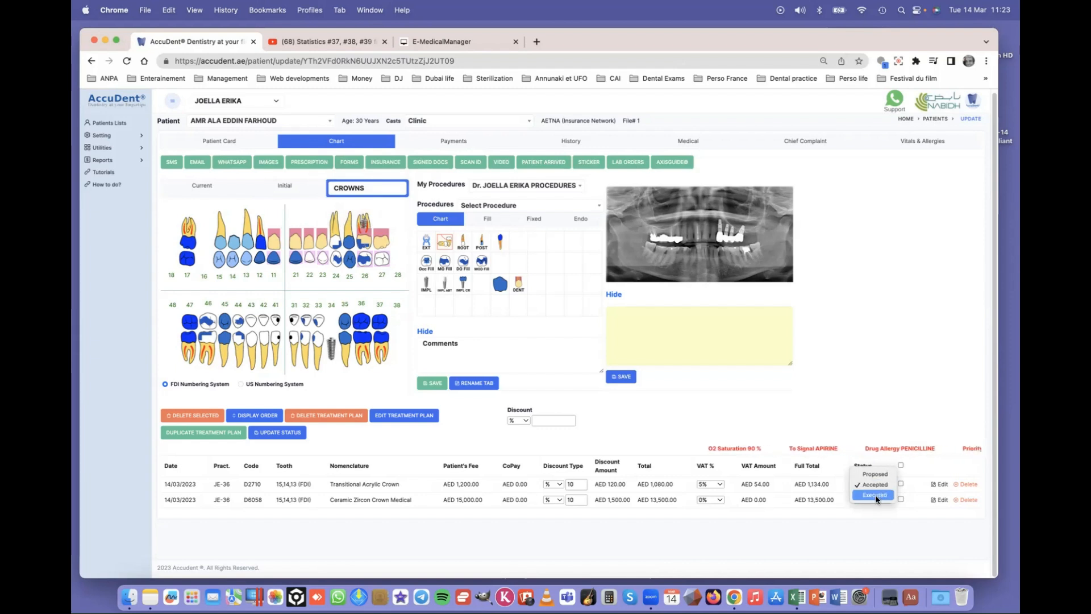
click(876, 496)
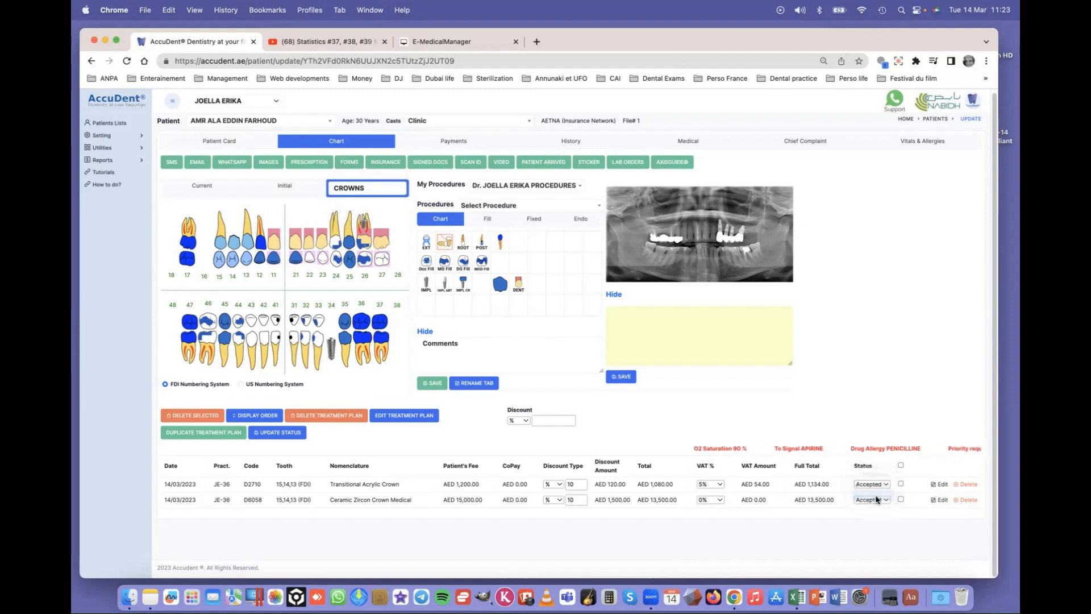
click(282, 434)
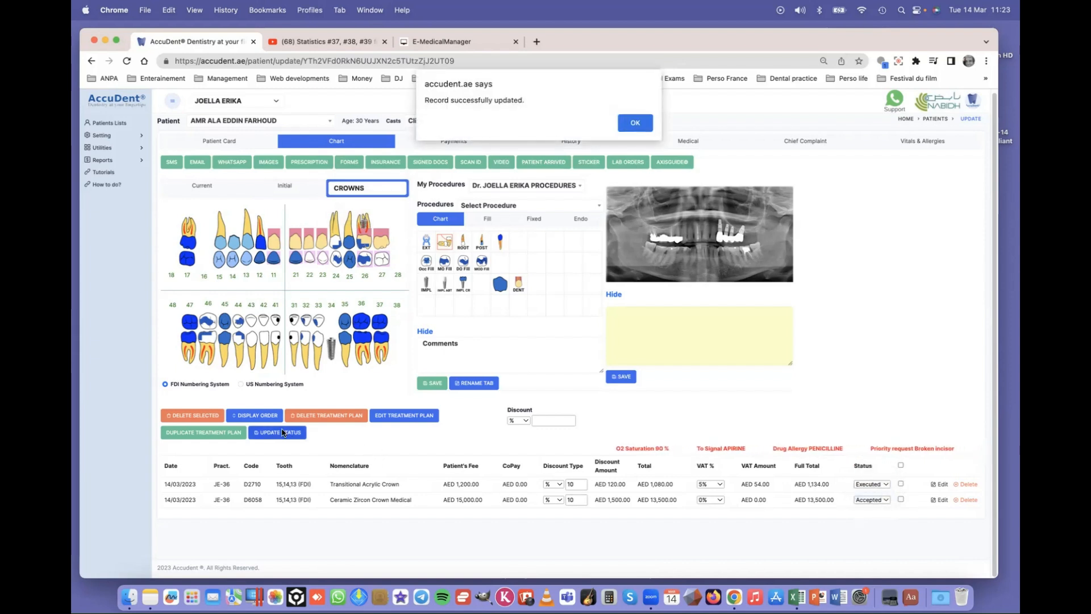
click(635, 121)
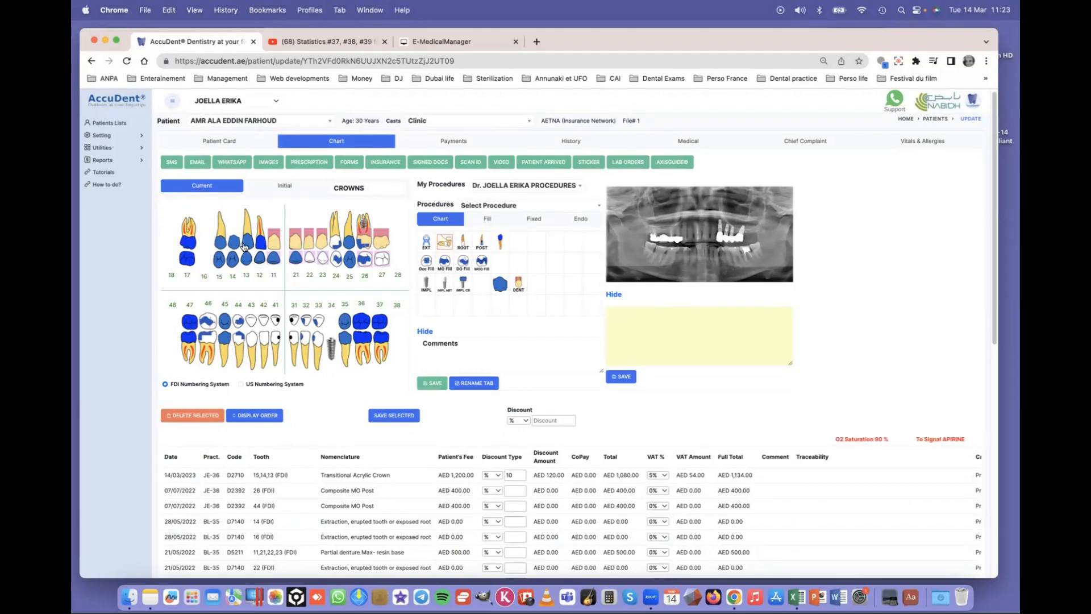
- Select the executed Transitional Acrylic Crown in current procedures, then open the INSURANCE page
scroll(273, 411, down, 2)
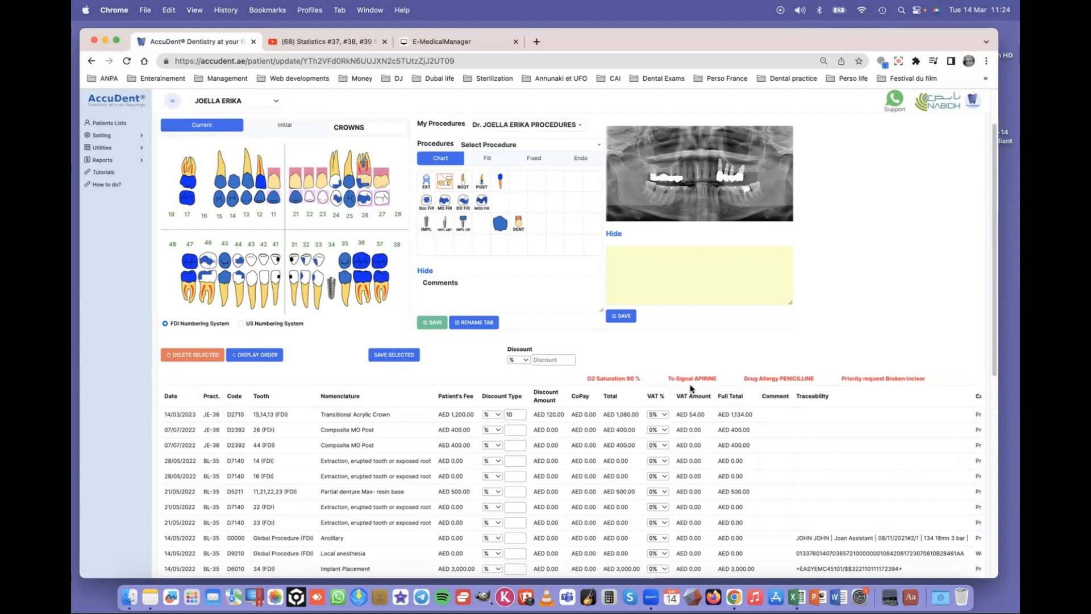
click(300, 415)
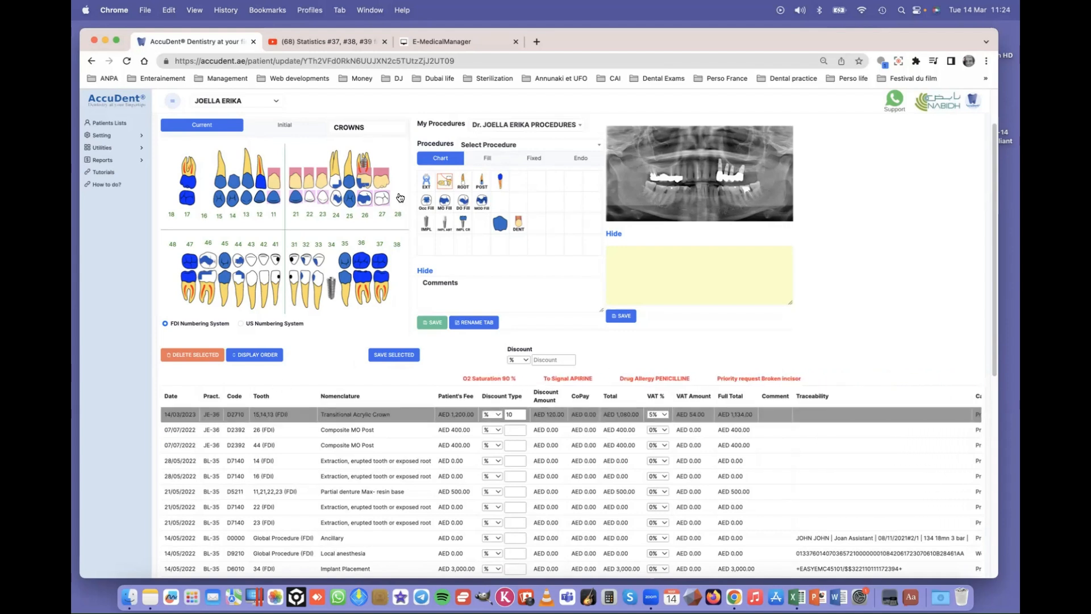
scroll(367, 217, up, 2)
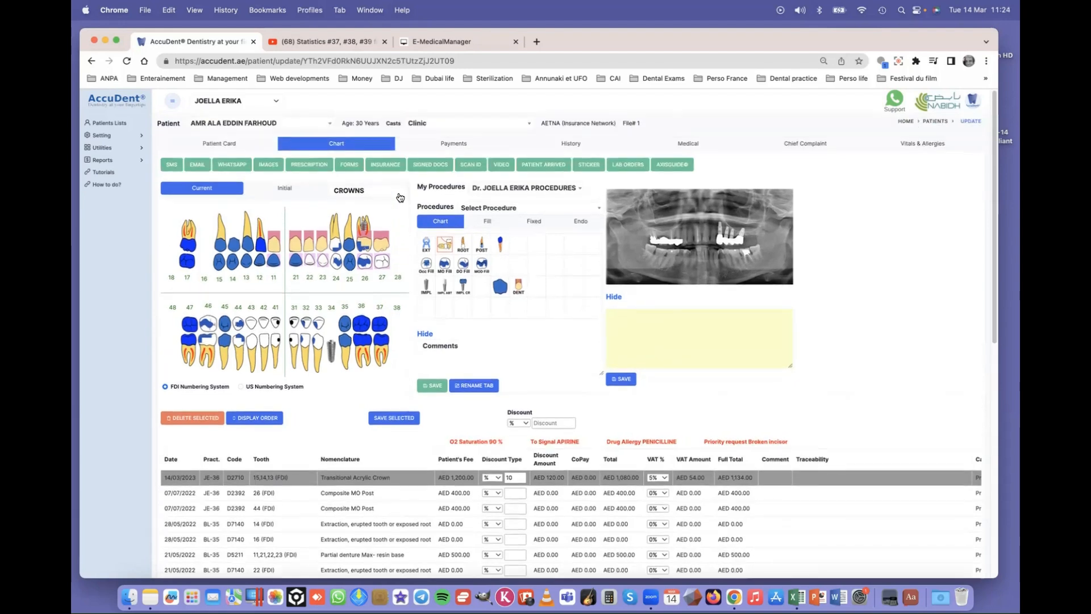
click(385, 166)
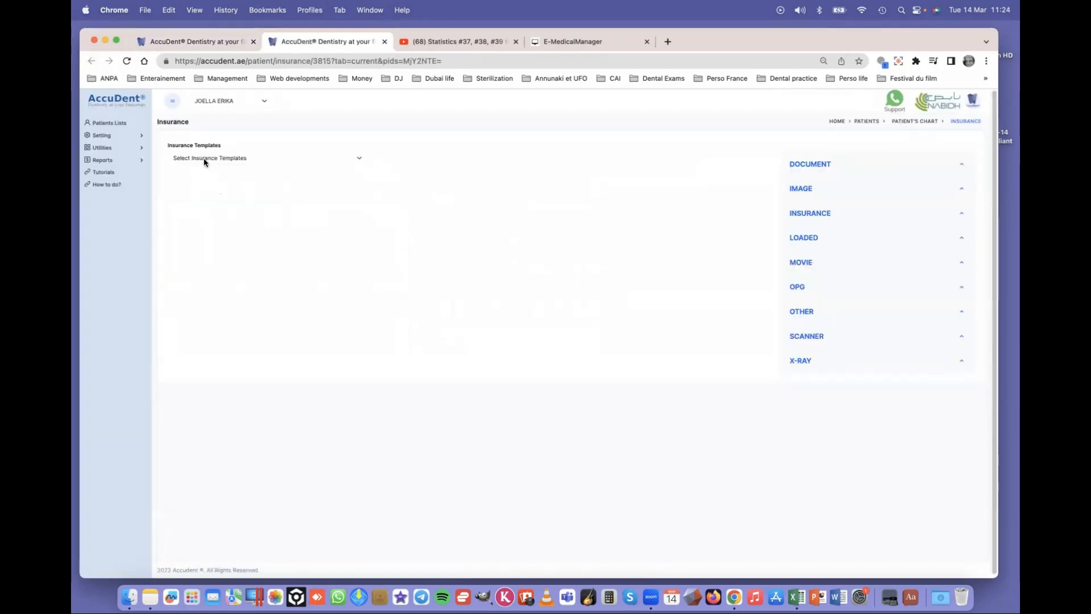
- Load the AETNA insurance template and review the claim form down to the signed AED 1134 invoice
click(204, 159)
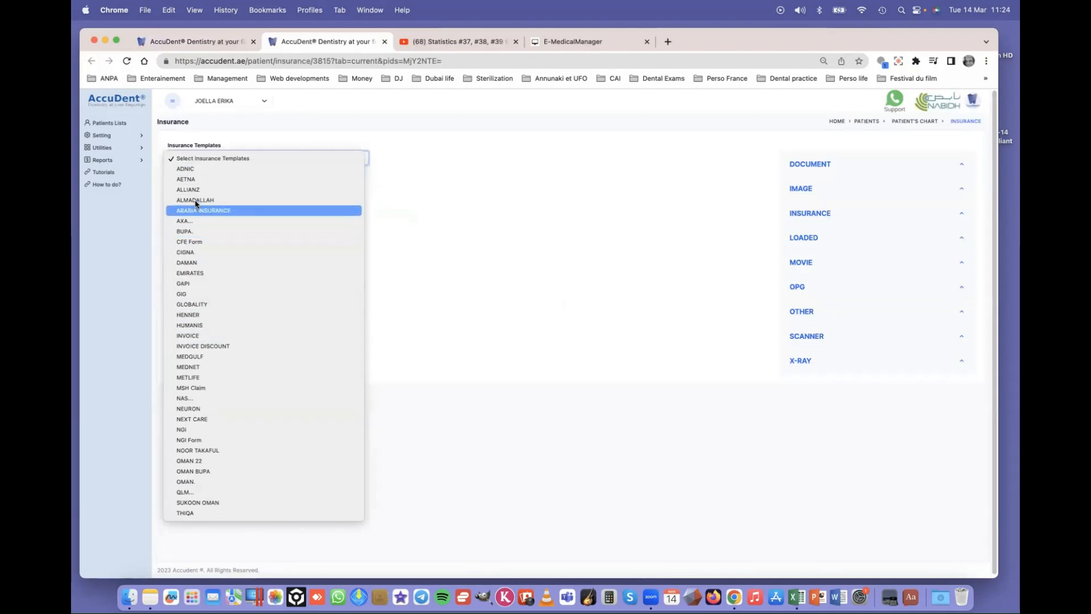
click(203, 179)
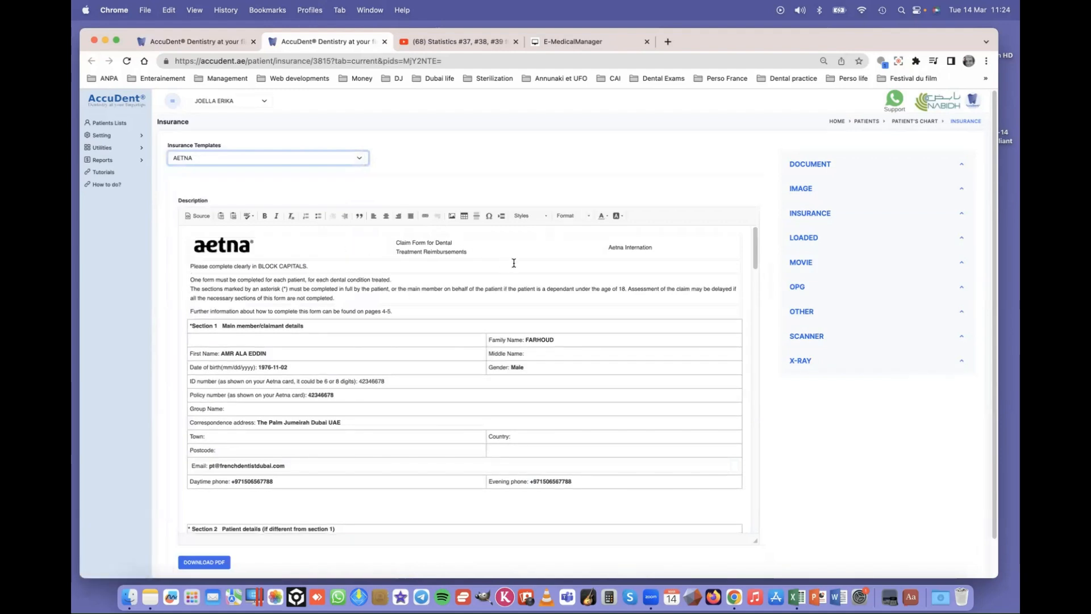
scroll(500, 268, down, 2)
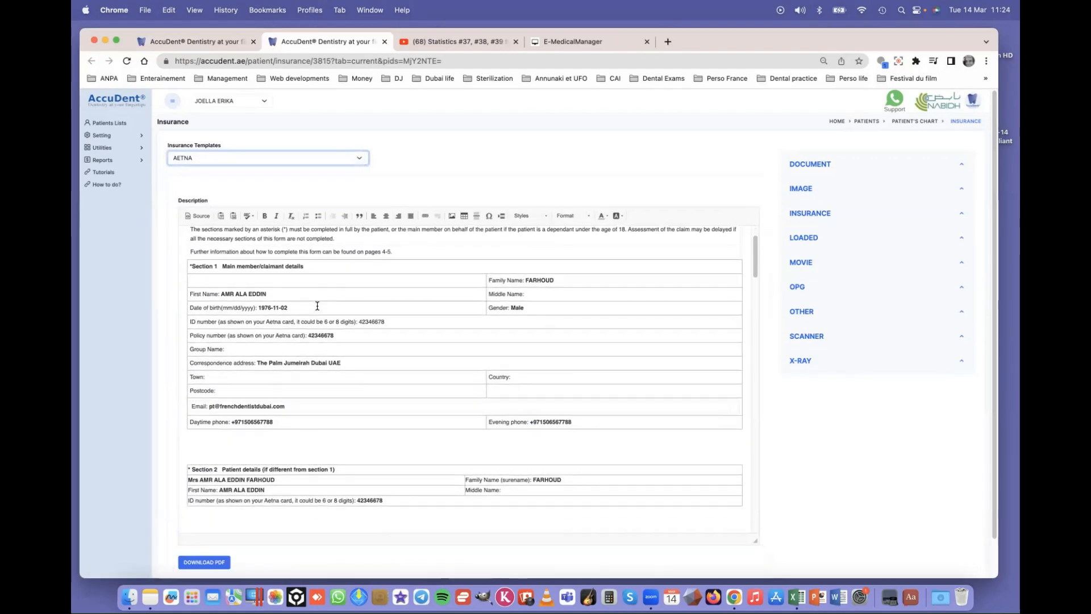
scroll(338, 291, down, 10)
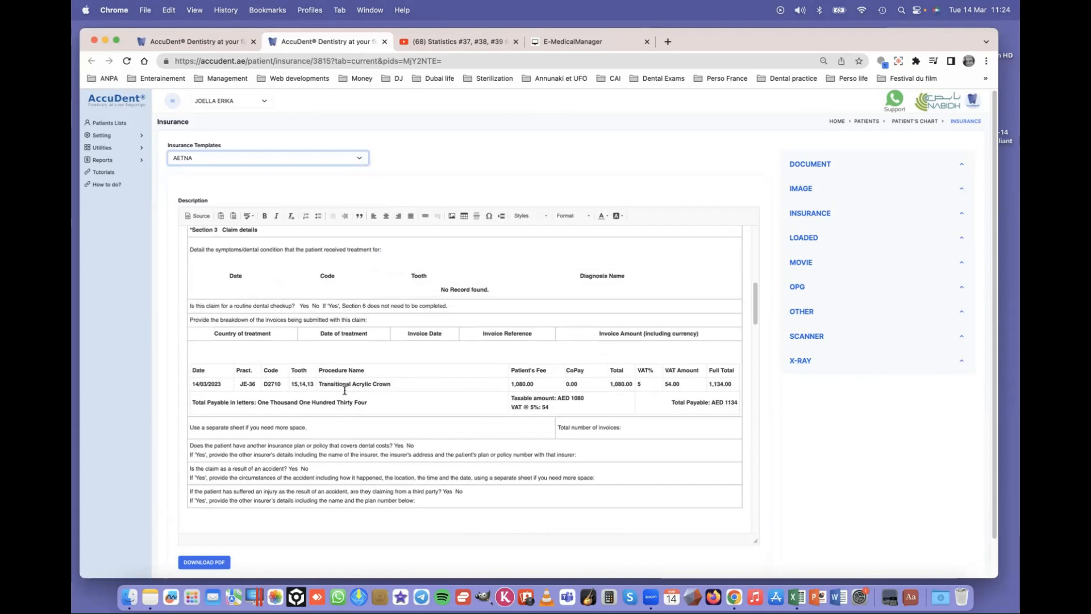
scroll(517, 390, down, 15)
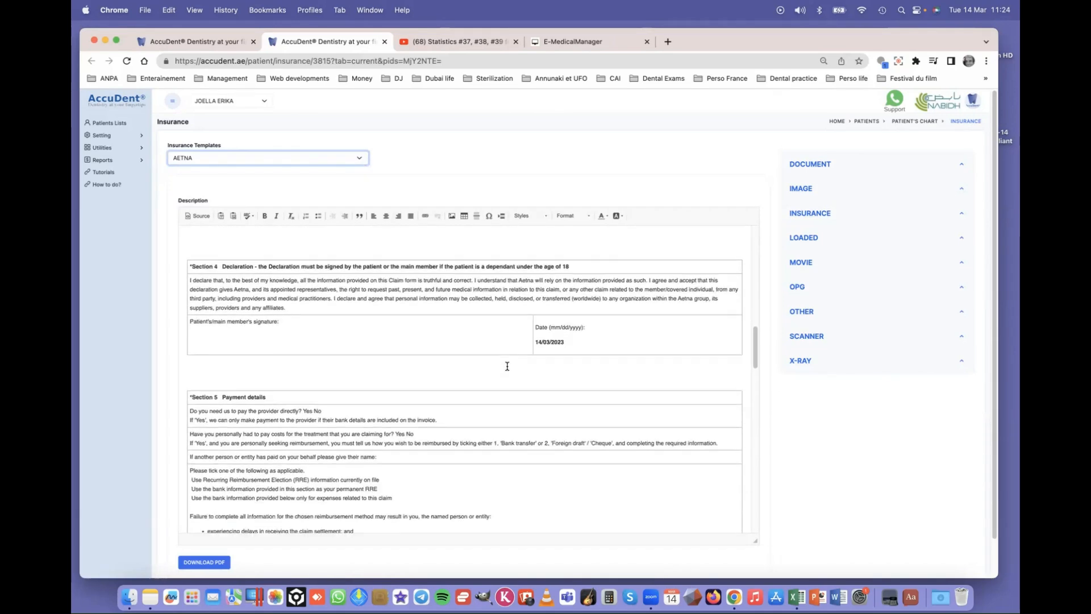
scroll(508, 366, down, 15)
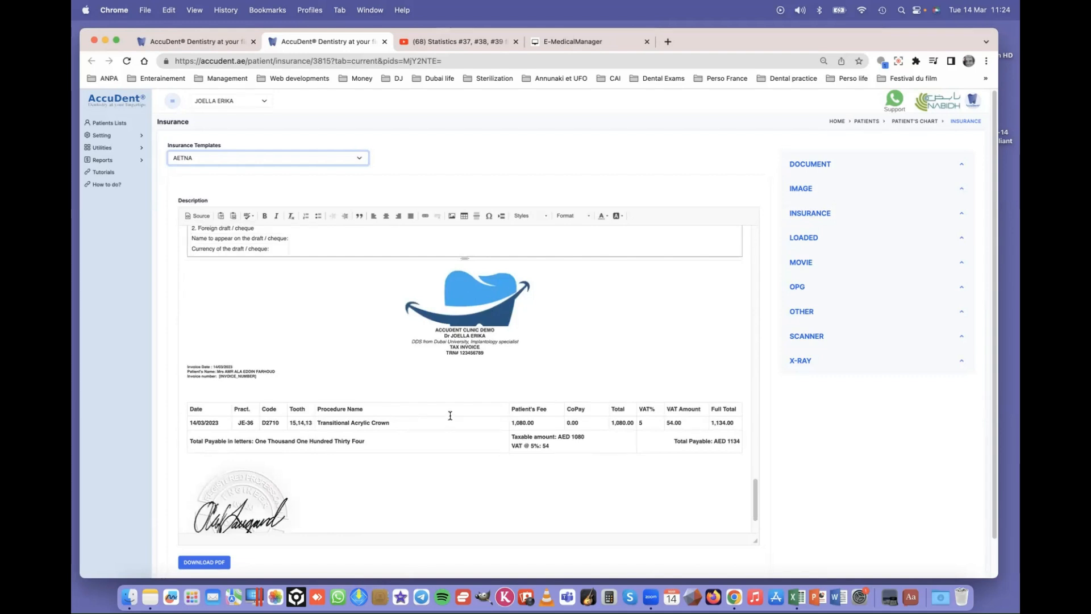
scroll(449, 414, down, 3)
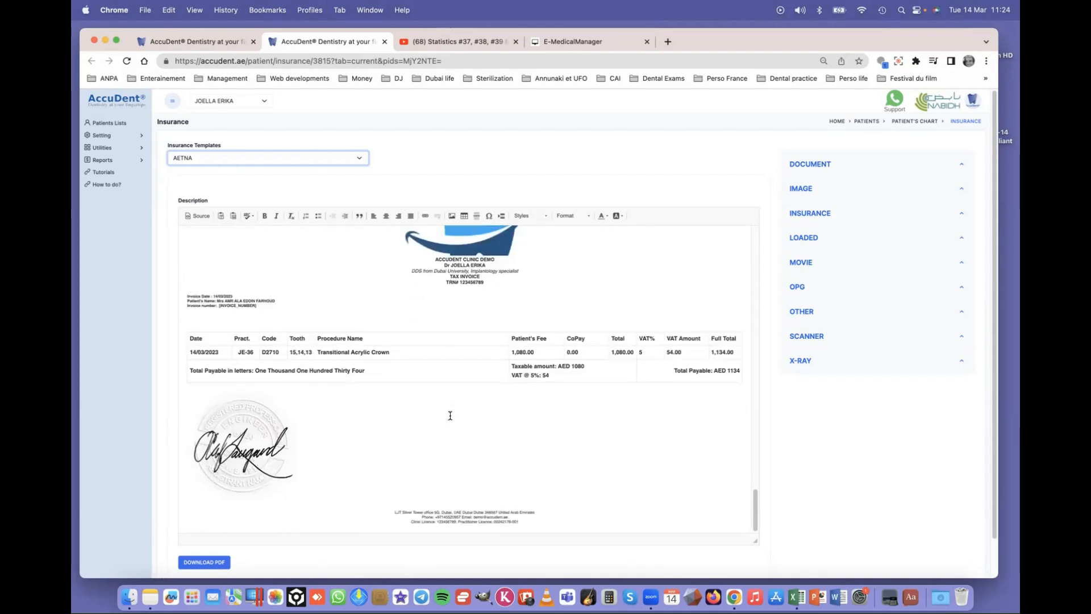
- Generate the AETNA claim form PDF, choosing POST in the popup
click(207, 563)
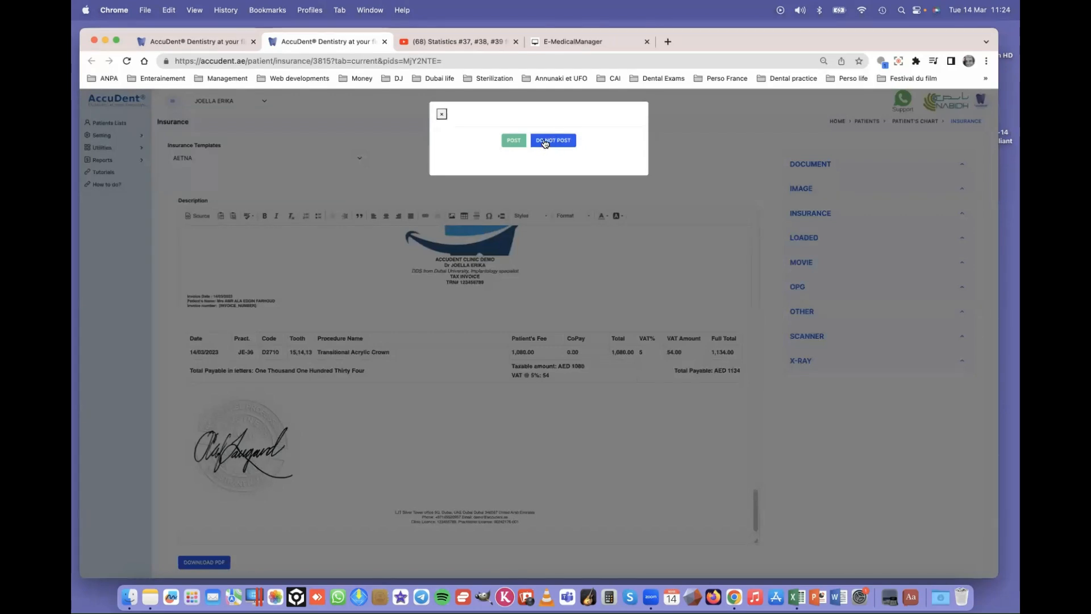
click(509, 142)
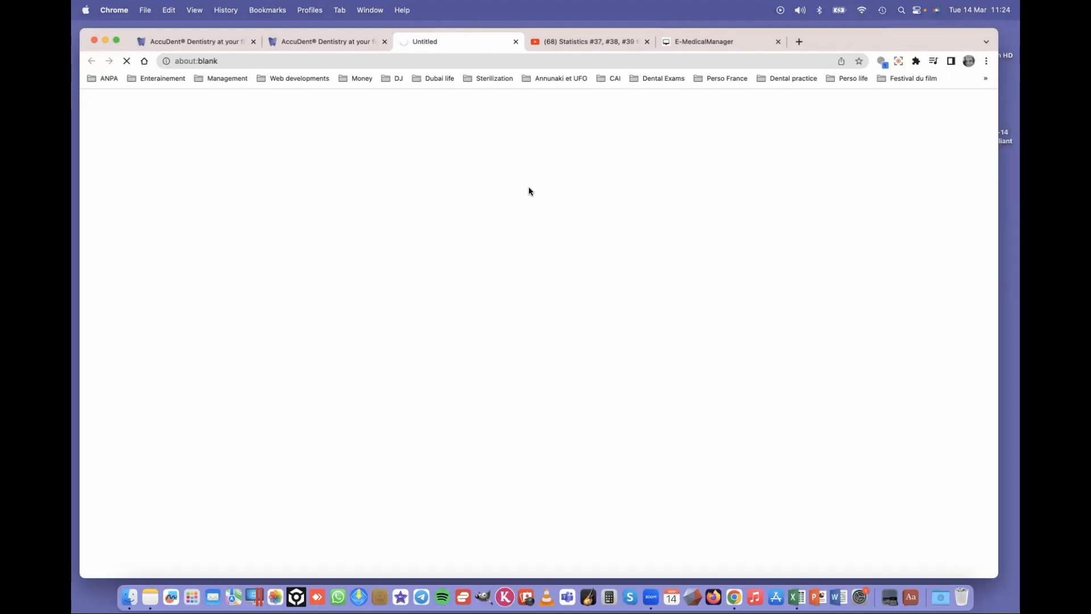
- Scroll through the five pages of the AETNA claim PDF
scroll(616, 259, down, 10)
scroll(617, 258, down, 12)
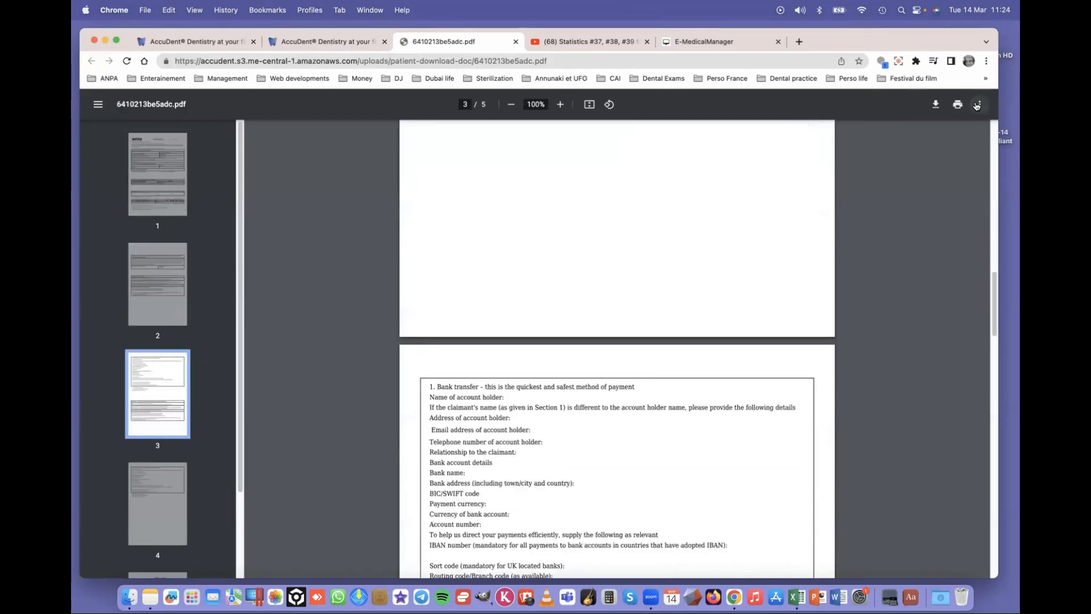
scroll(677, 246, down, 8)
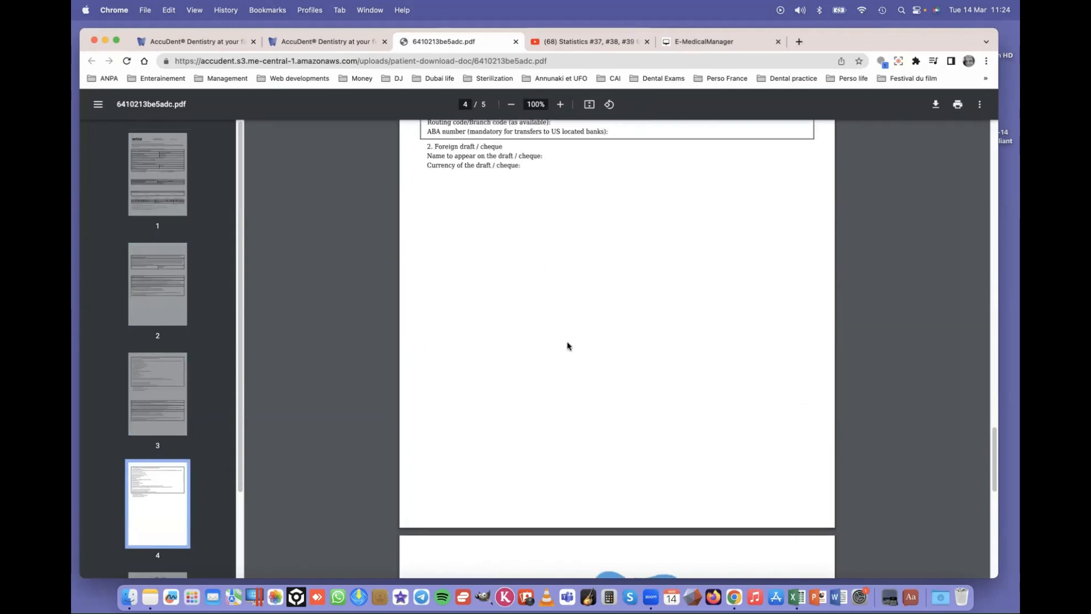
scroll(567, 346, down, 10)
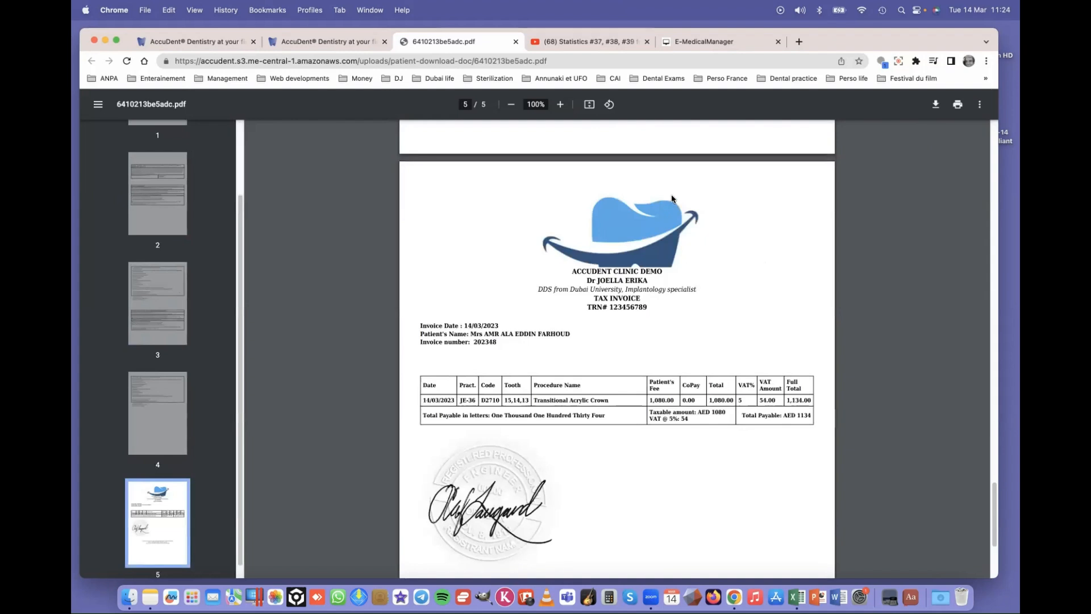
- Close the claim PDF and the extra insurance tab, returning to the patient chart
click(515, 42)
scroll(369, 346, up, 10)
click(384, 42)
click(204, 41)
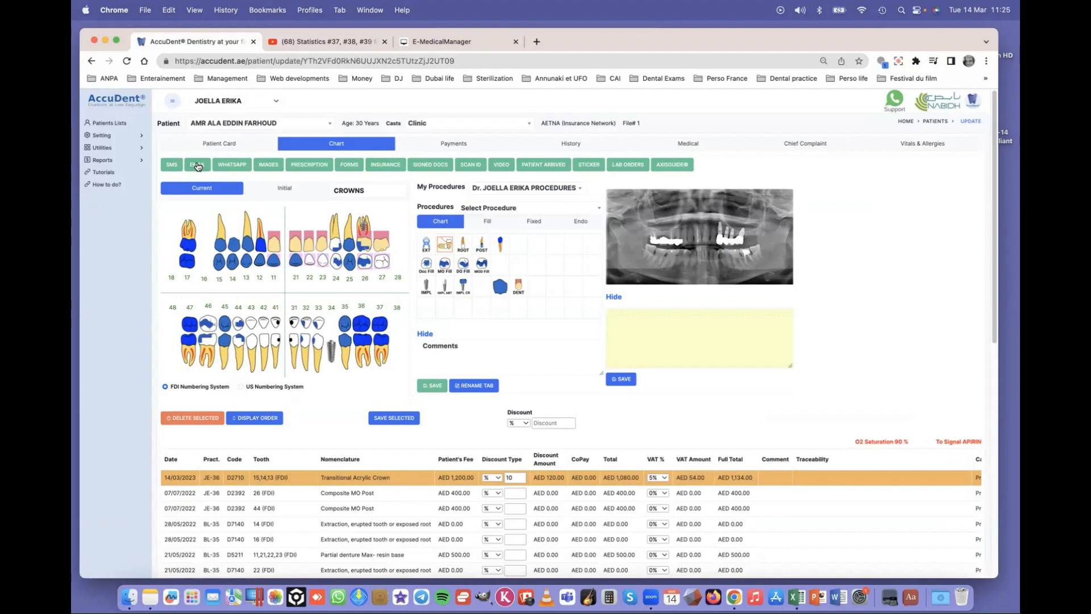
- Open the patient's Prescription page and expand the Prescription Templates list
click(307, 166)
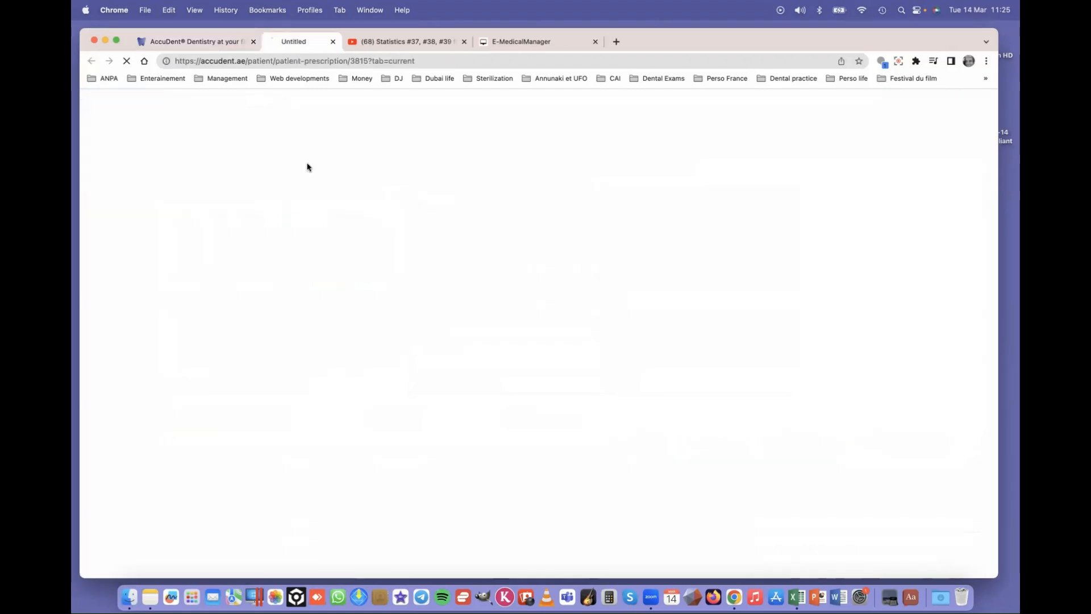
click(225, 165)
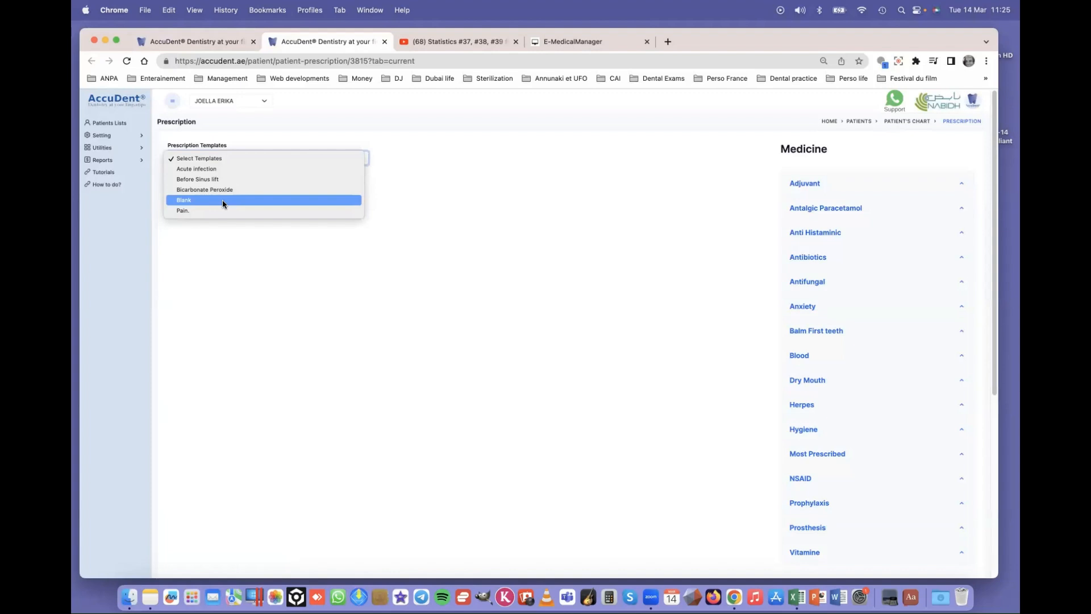
- Preview the Before Sinus lift template, then switch the prescription to the Blank template
click(223, 180)
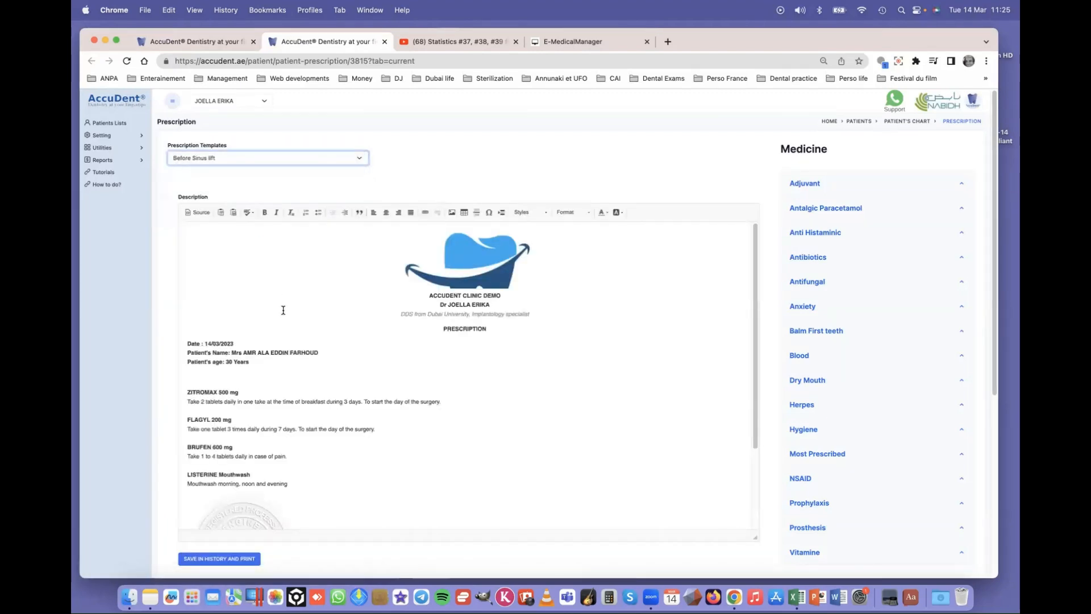
scroll(274, 351, down, 3)
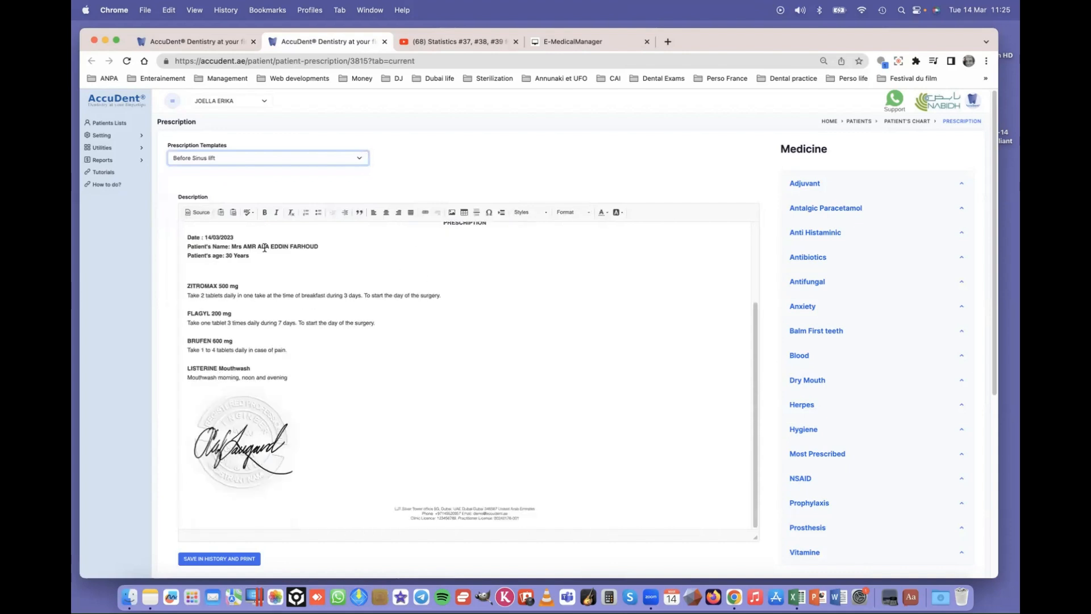
scroll(370, 382, up, 3)
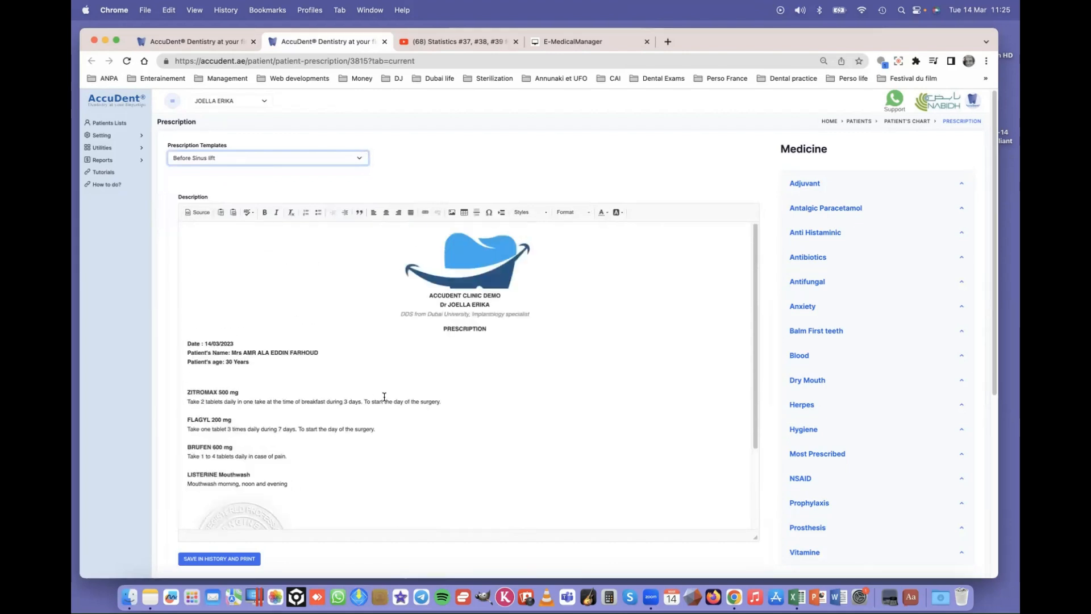
click(266, 165)
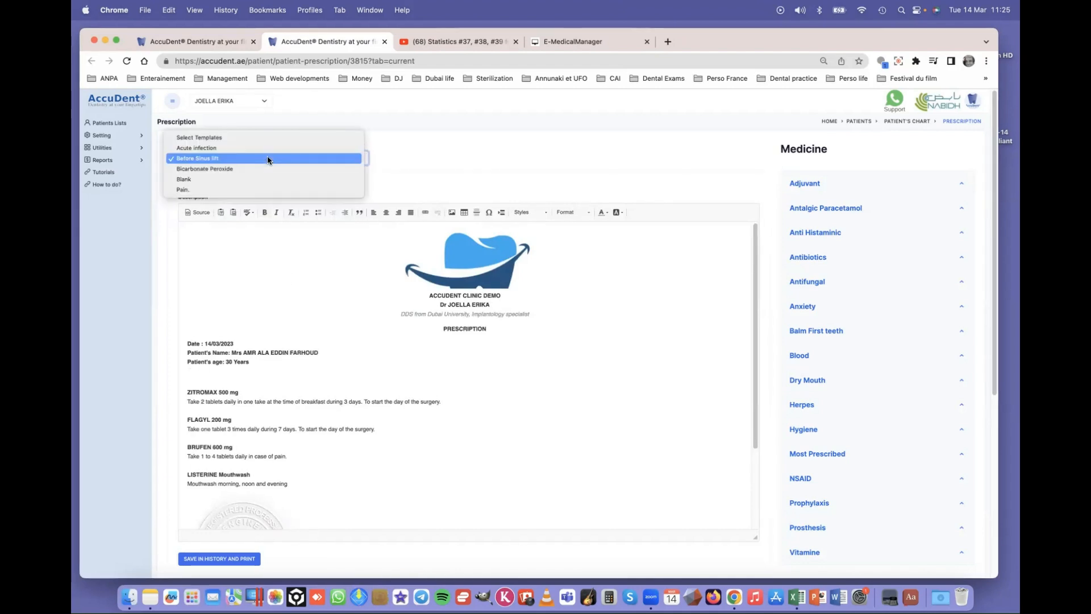
click(214, 180)
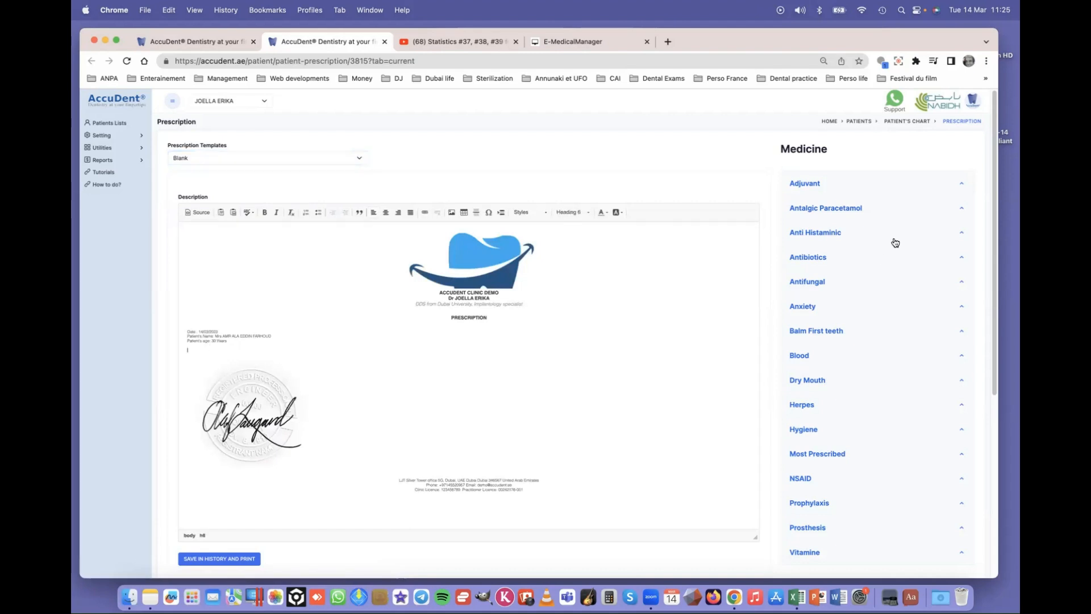
- Add PANADOL 500 mg and ATARAX 25 mg to the prescription, then save in history and print
click(815, 212)
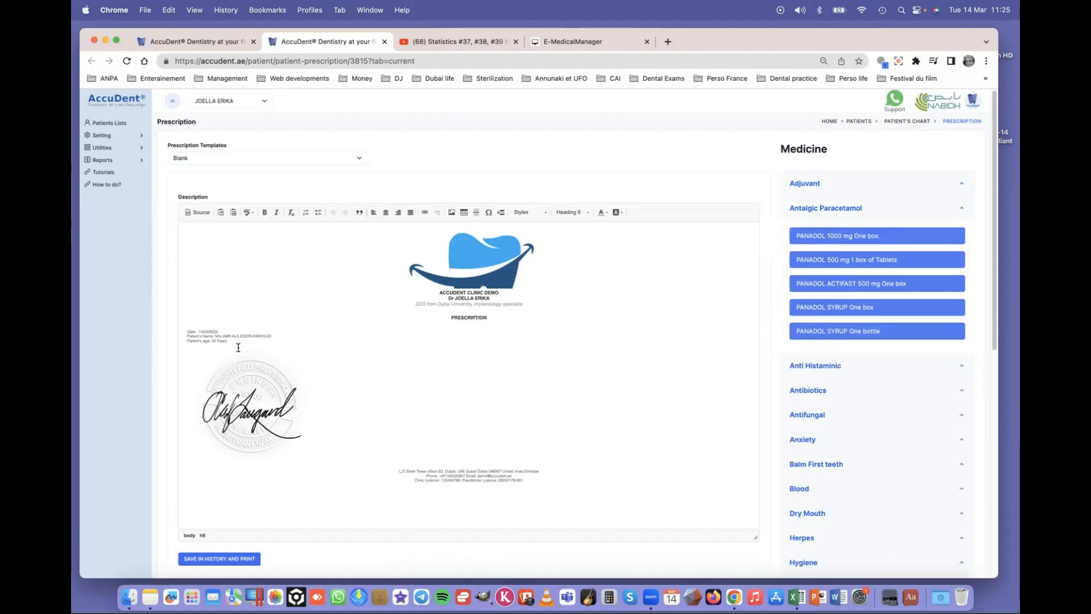
key(Return)
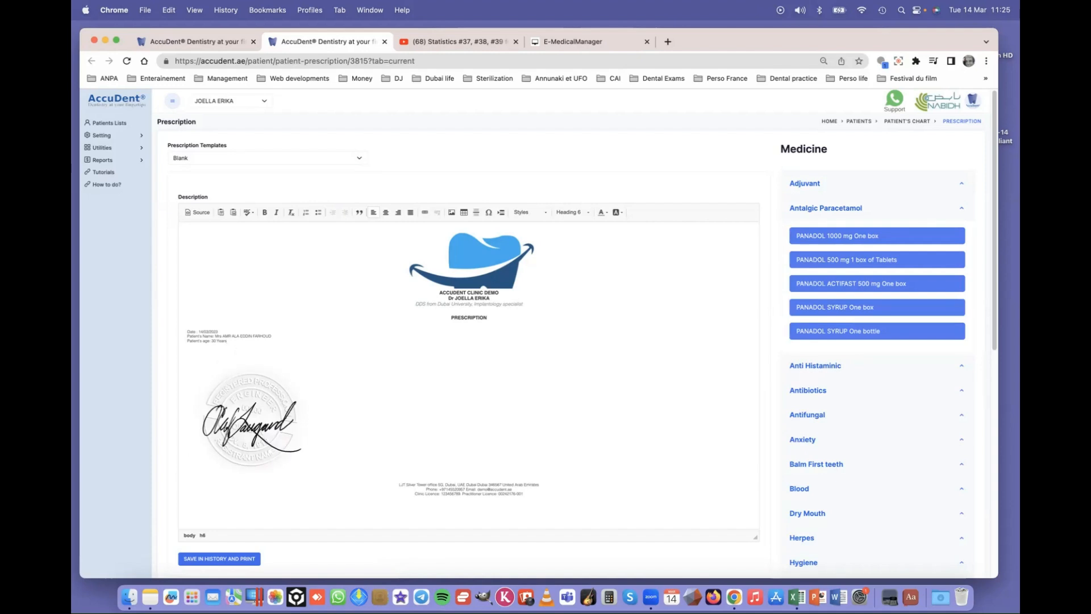
click(832, 258)
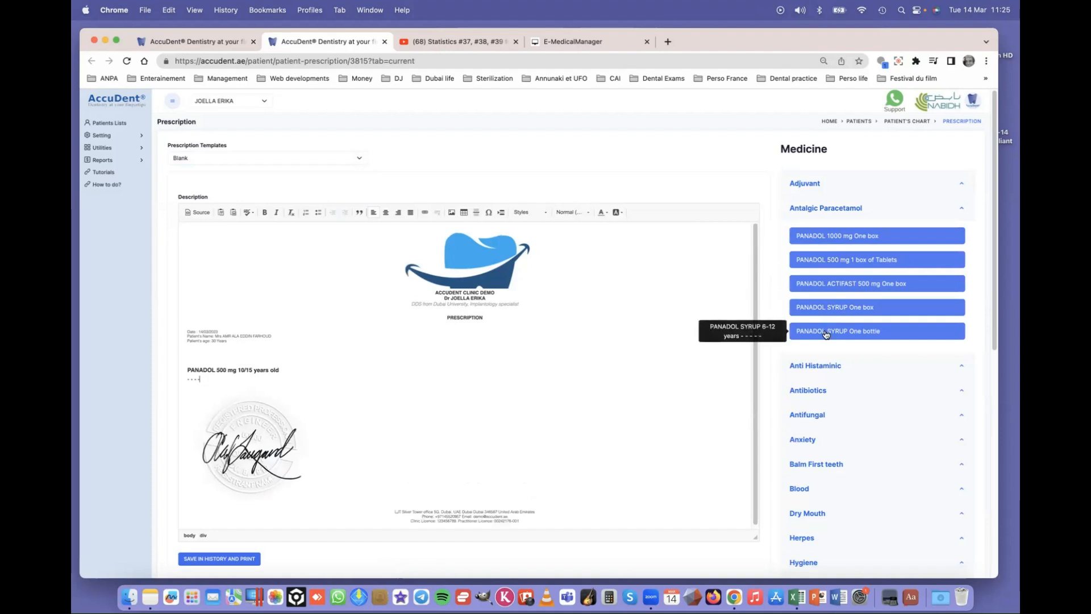
click(816, 368)
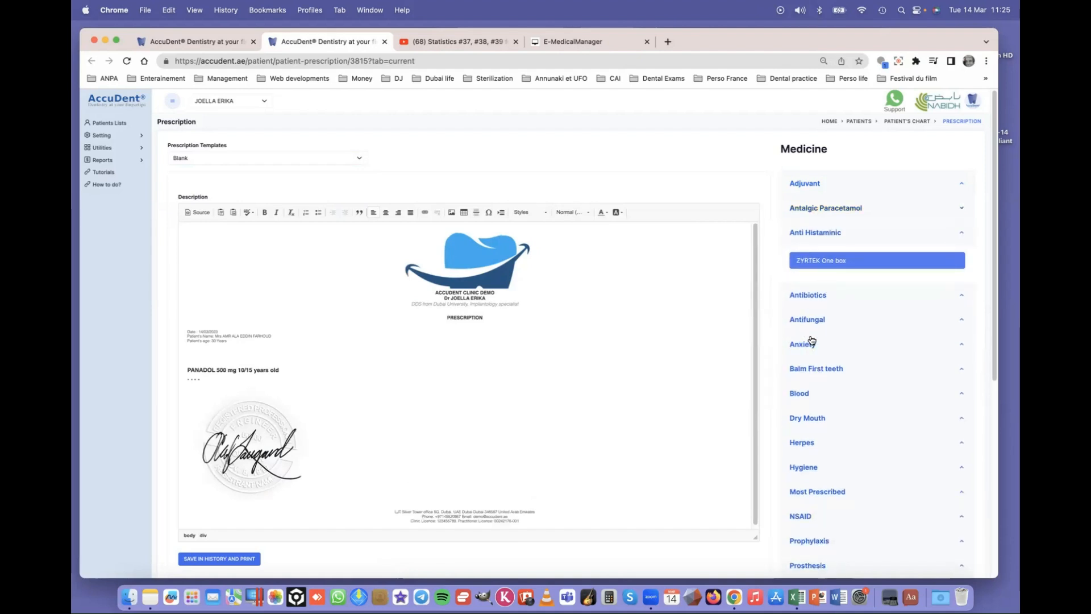
click(810, 346)
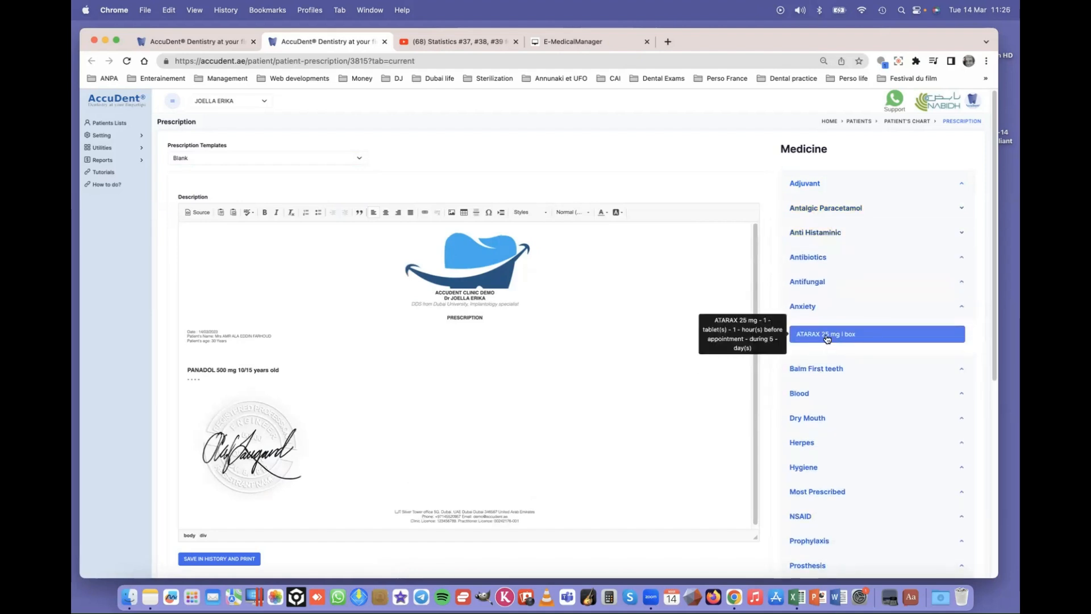
click(825, 335)
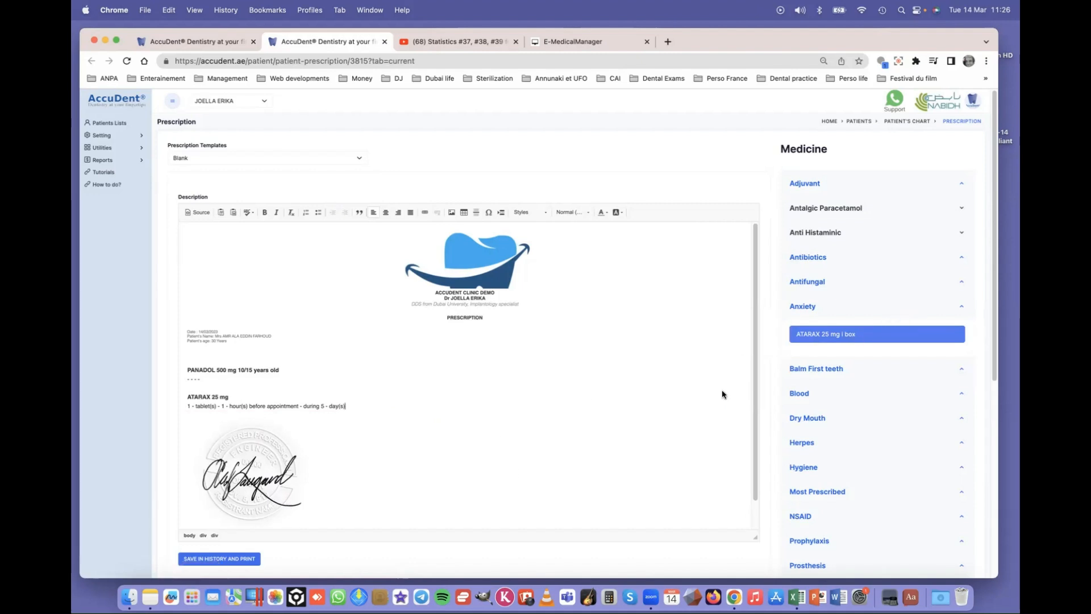
click(215, 560)
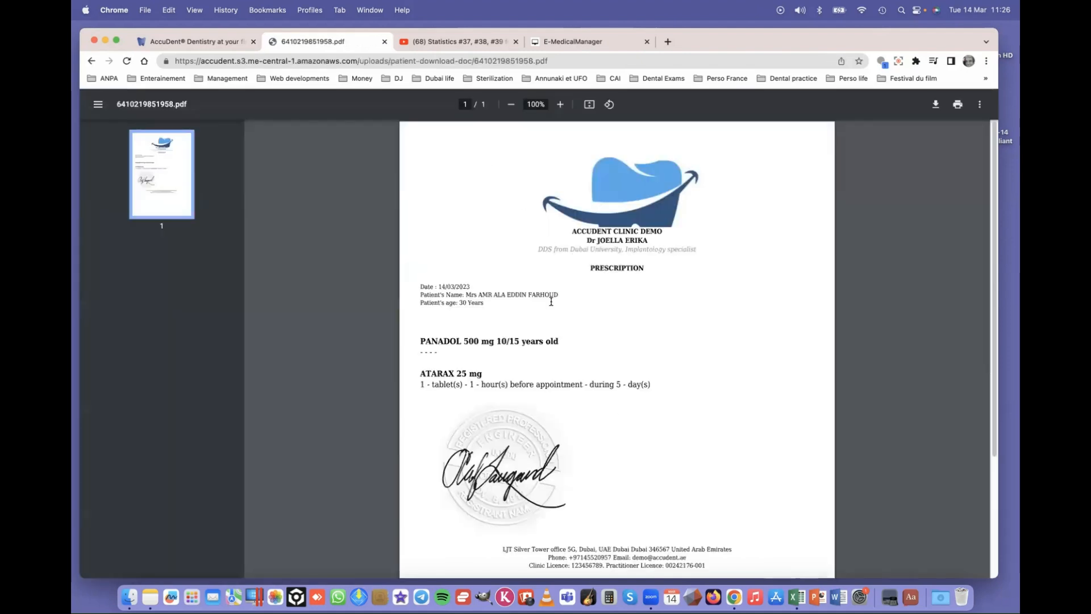
- Check the one-page prescription PDF and close its viewer tab
scroll(553, 301, down, 3)
scroll(553, 301, up, 3)
click(385, 42)
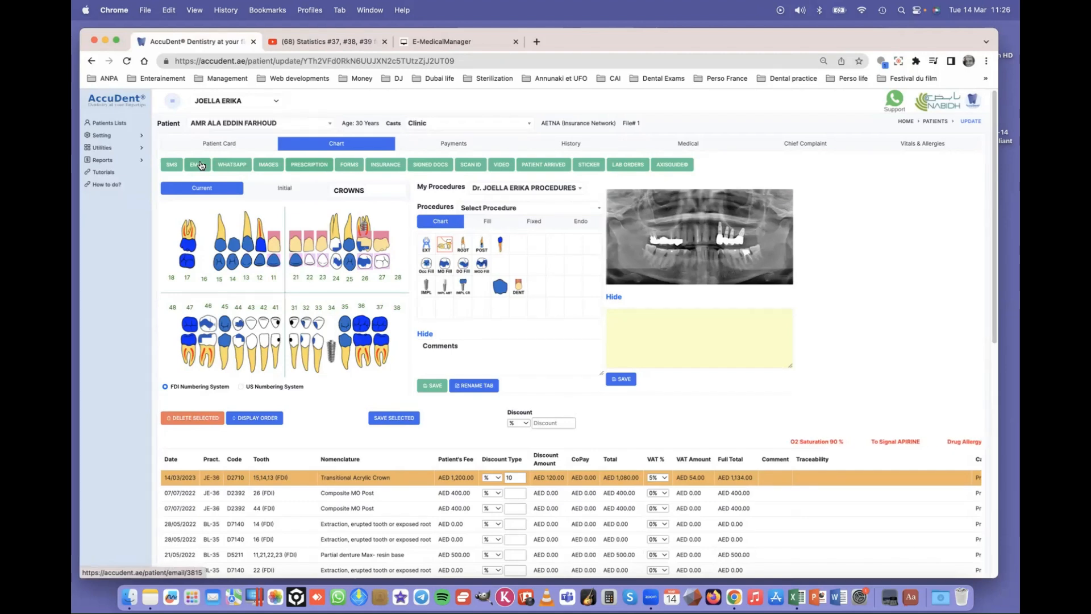
- Start a new email to the patient using the Documents email template
click(197, 166)
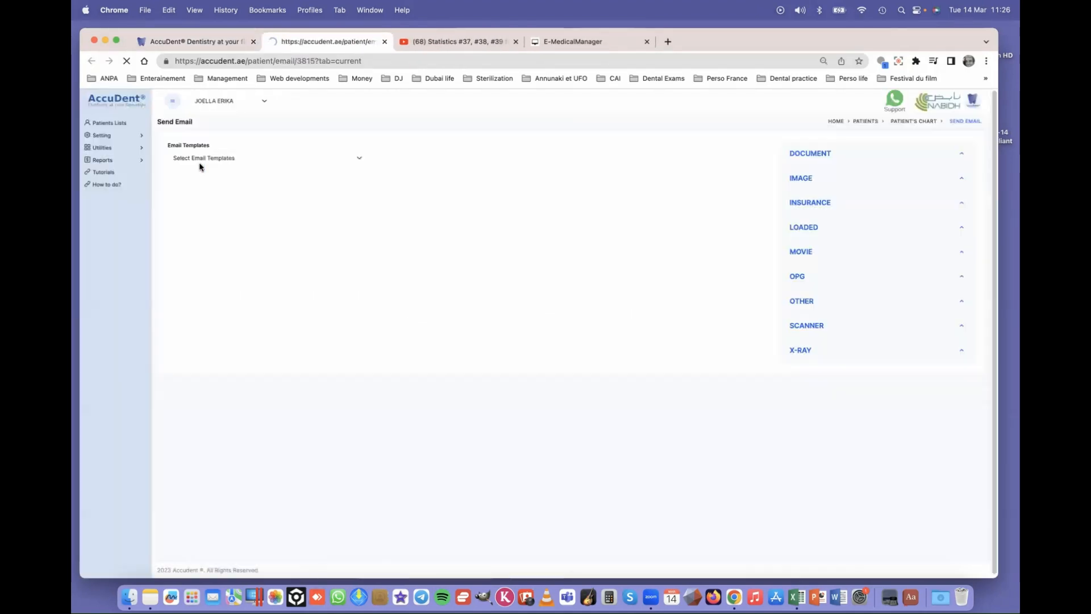
click(238, 162)
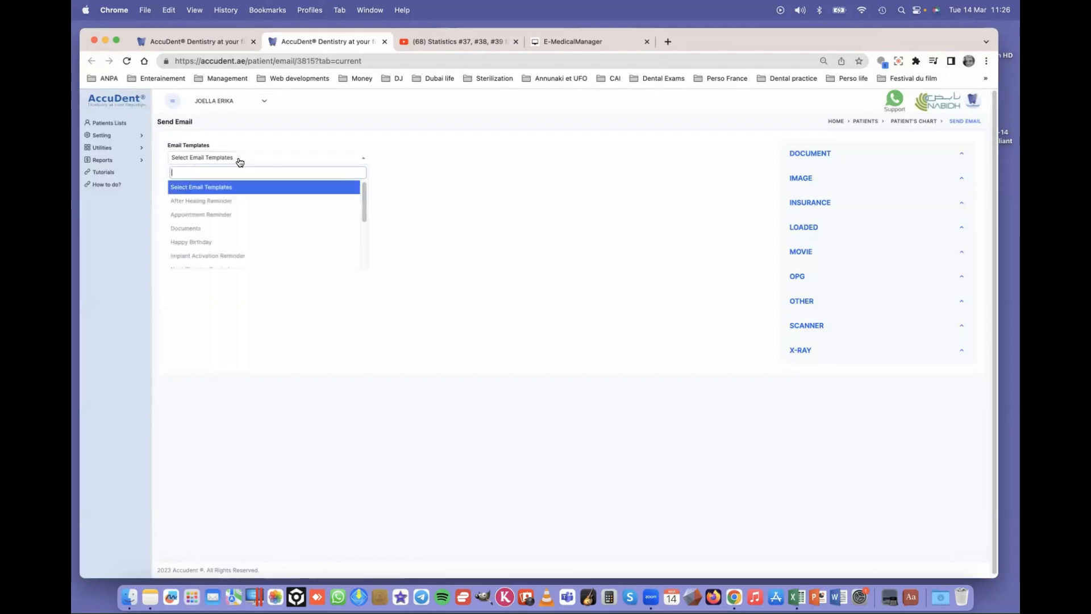
click(206, 230)
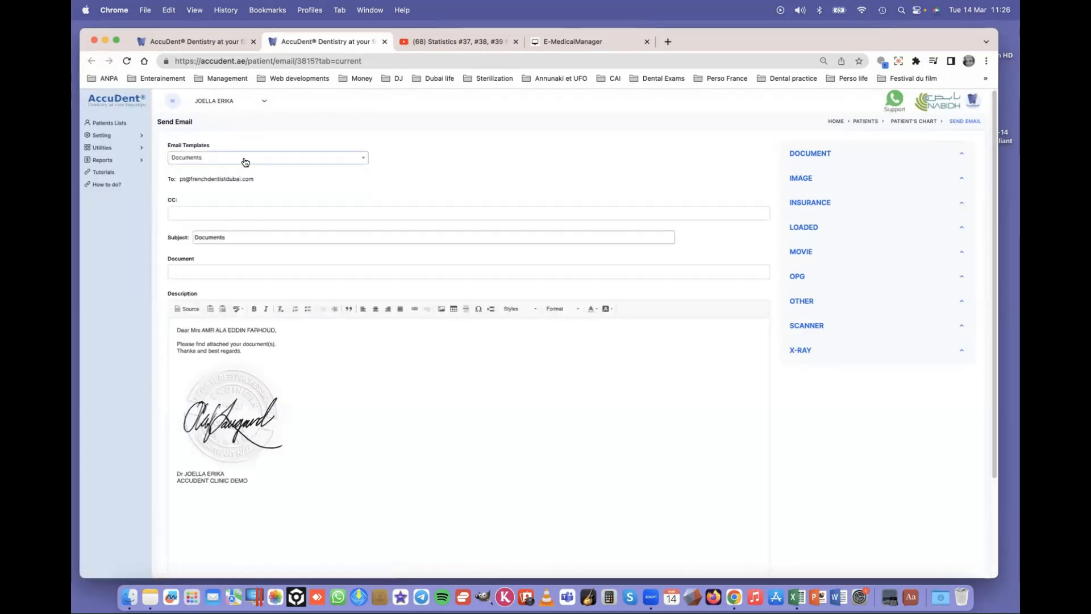
- Attach PRESCRIPTION (Blank) and the Aetna claim forms and invoices to the email
click(210, 216)
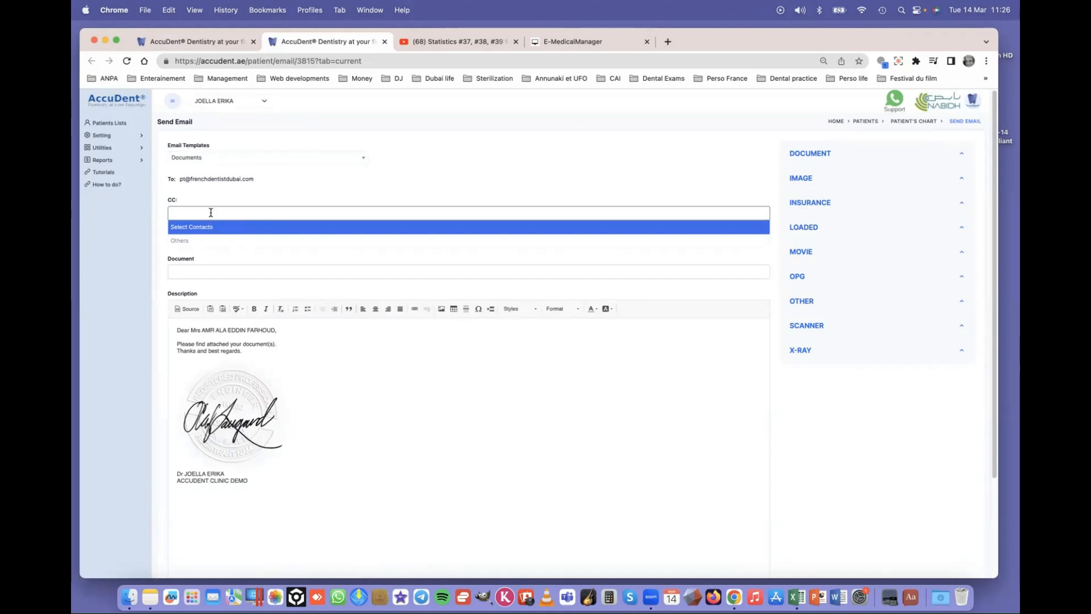
click(214, 214)
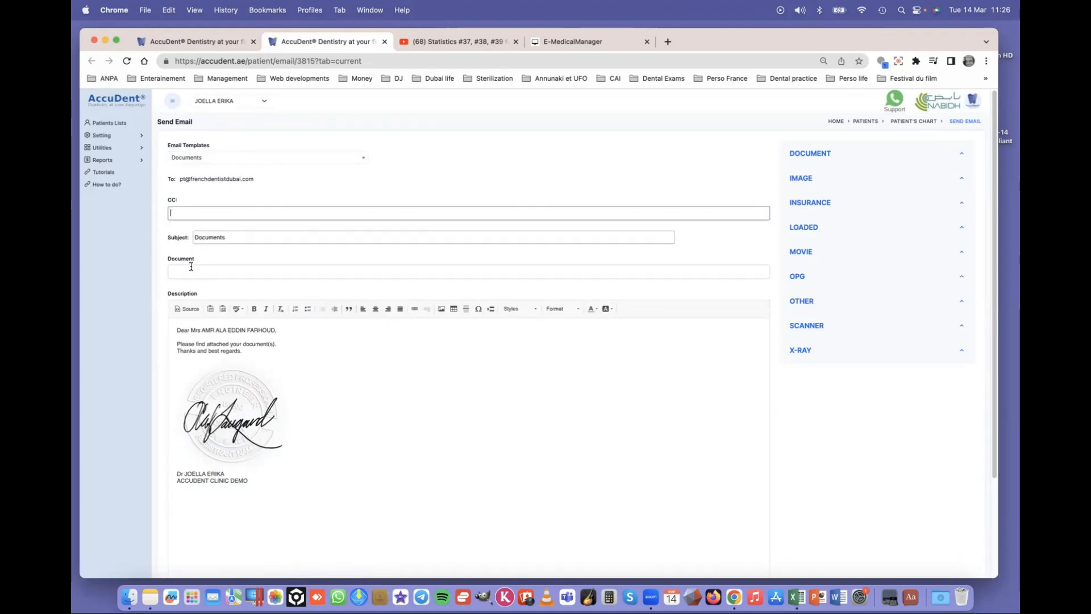
click(208, 272)
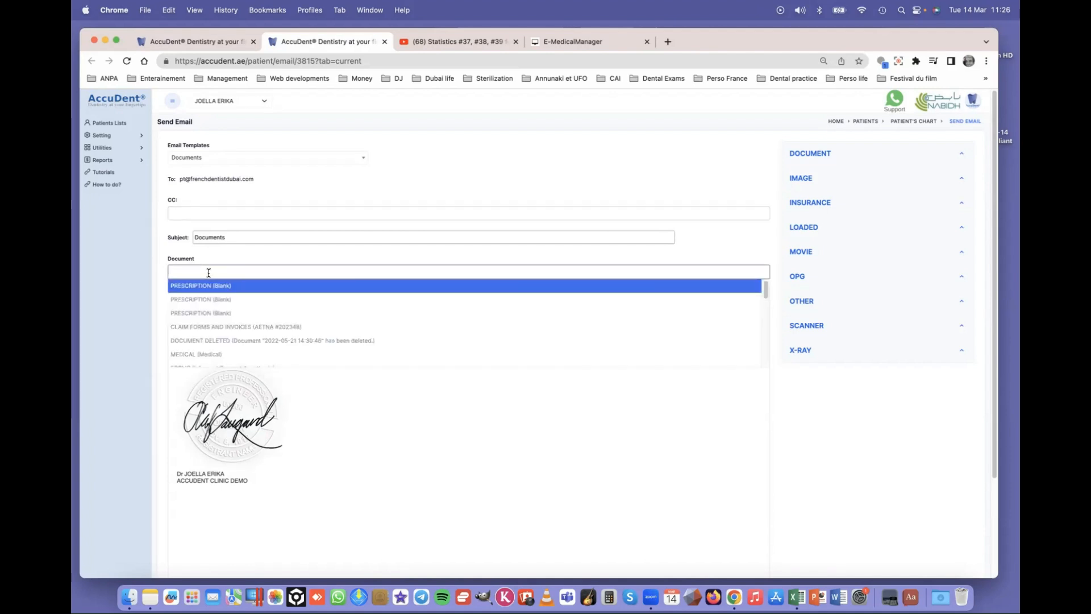
click(225, 286)
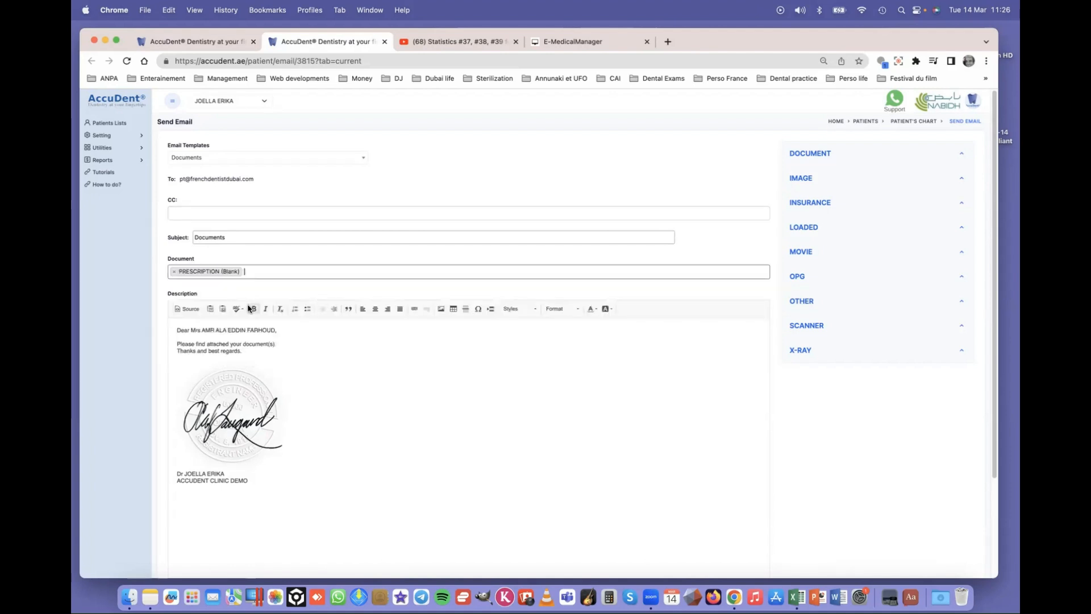
click(273, 274)
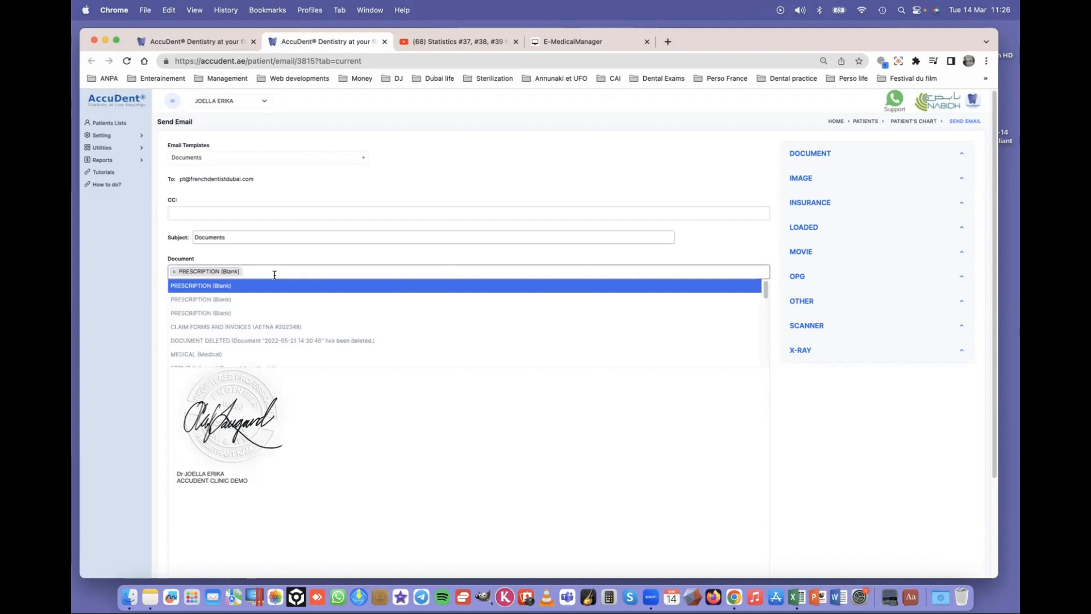
click(235, 327)
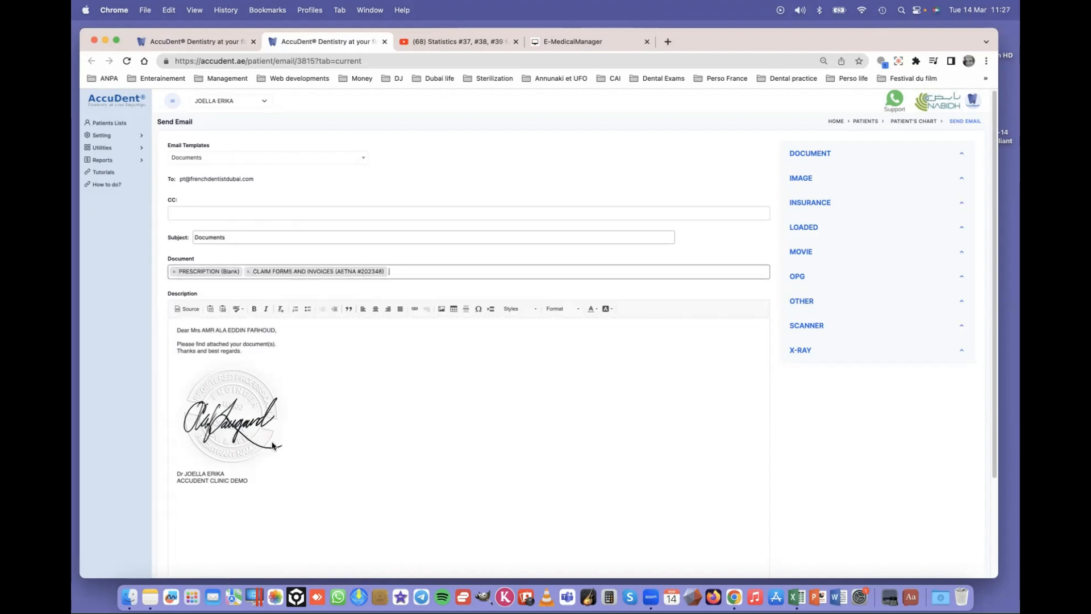
- Send the email and acknowledge the sent confirmation
scroll(281, 448, down, 3)
click(188, 533)
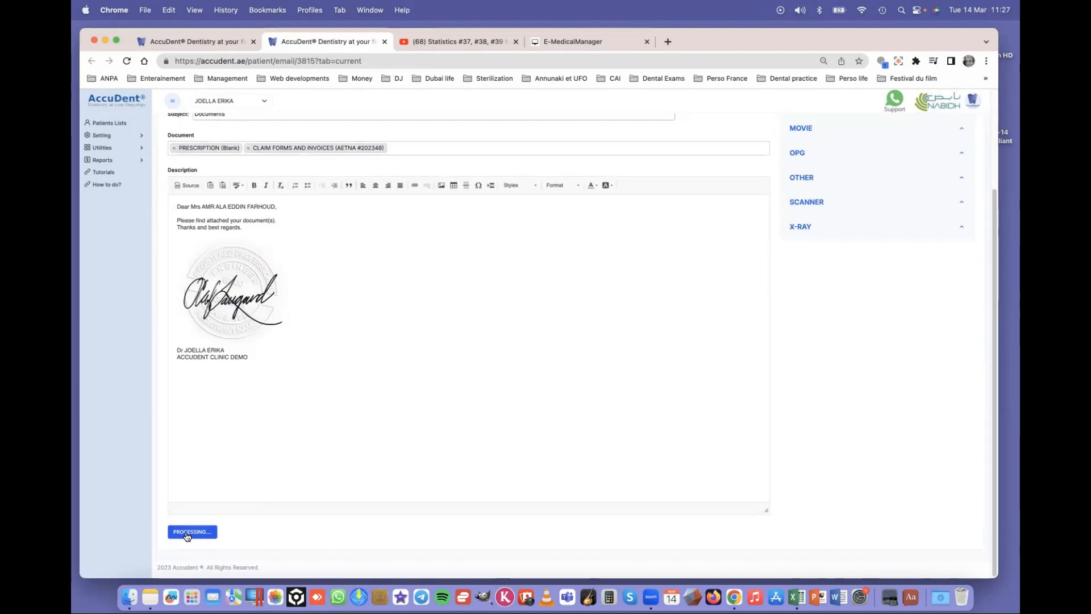
click(643, 123)
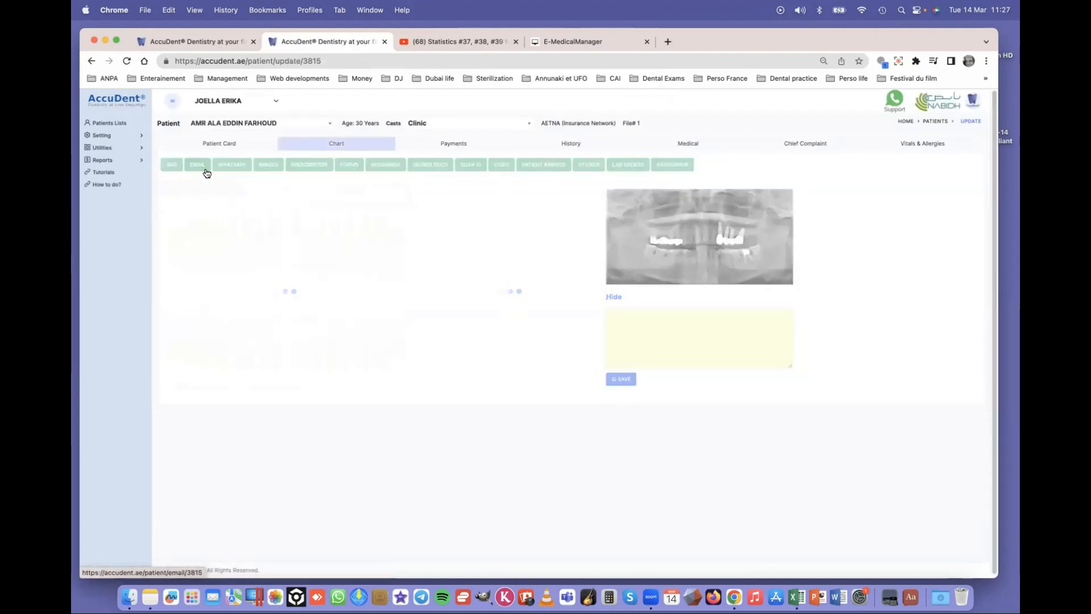
- Start another Documents-template email and add an empty line after the message text
click(200, 165)
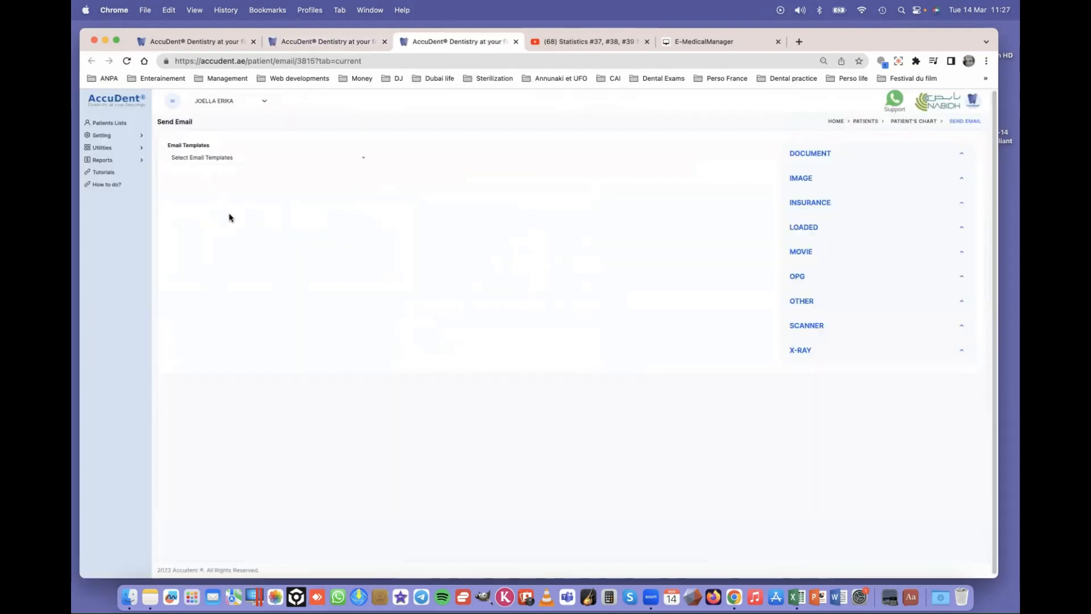
click(202, 161)
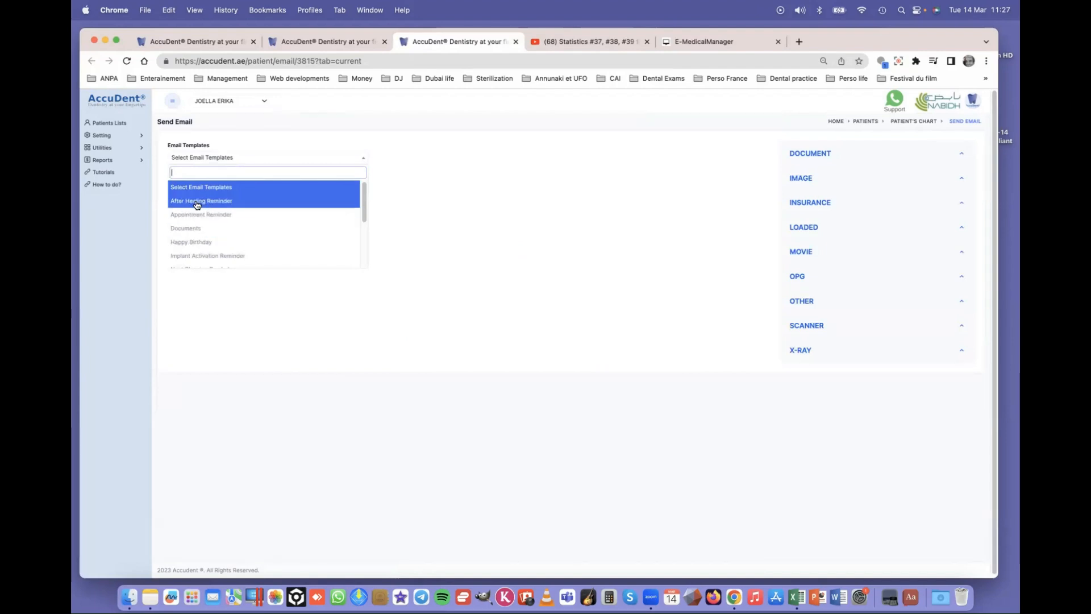
click(190, 229)
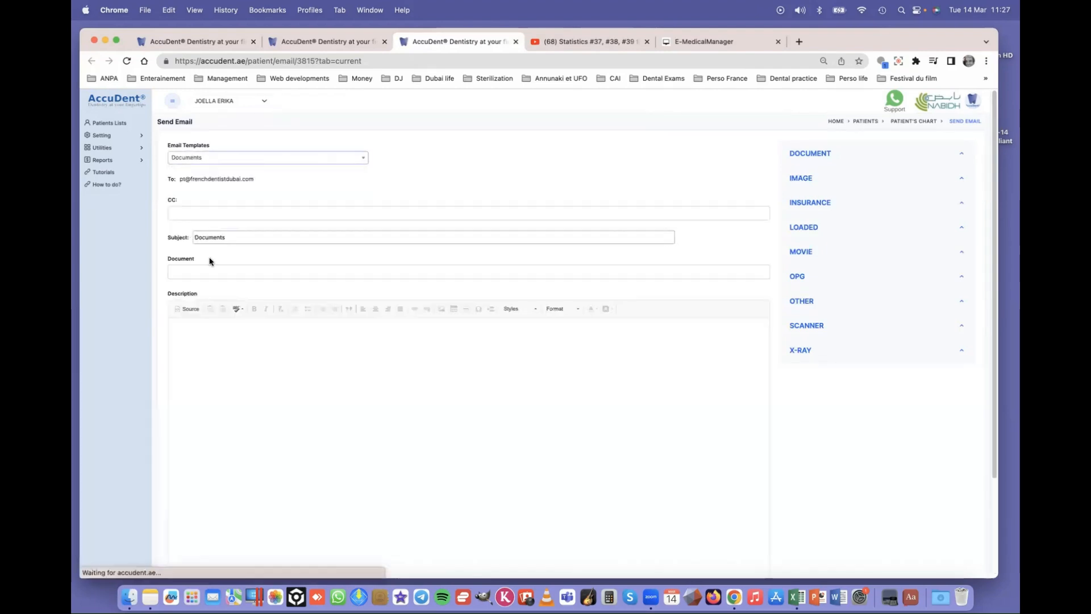
click(290, 344)
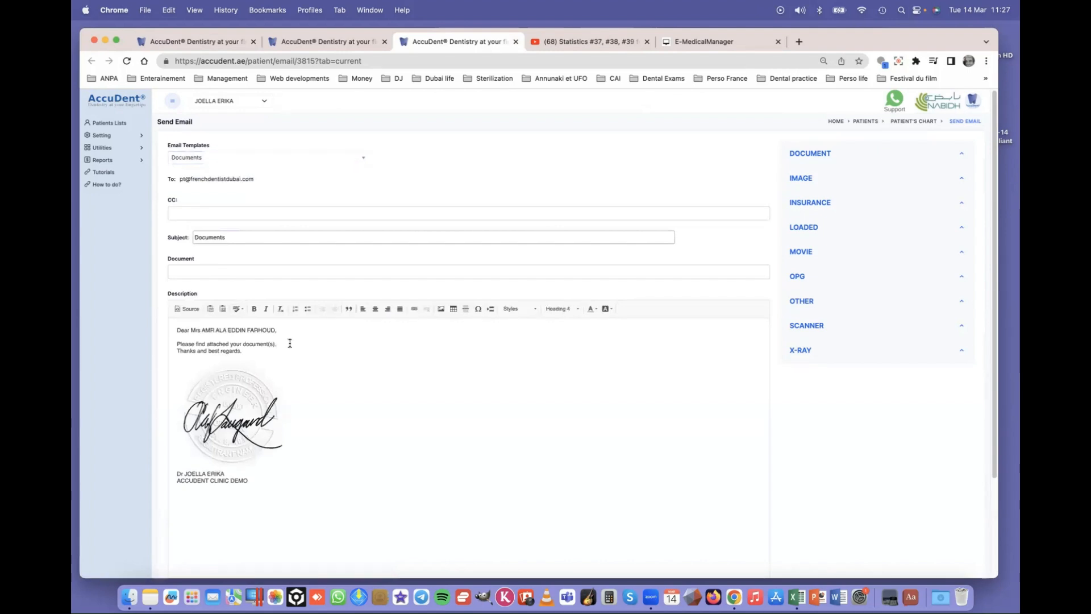
key(Return)
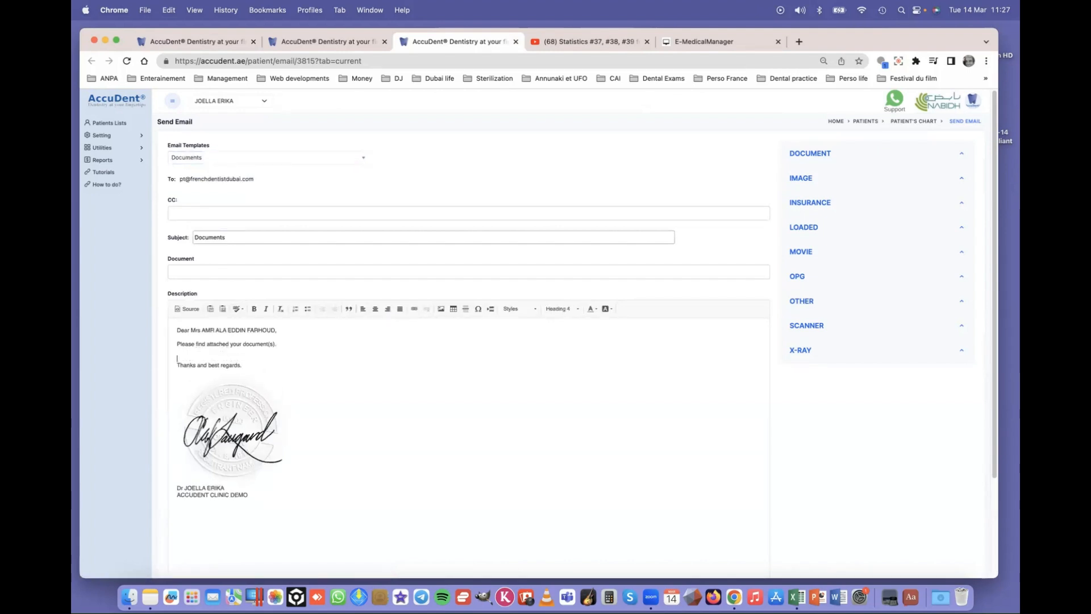
- Embed the OPG X-ray and the teeth photo in the body, then confirm sending
click(806, 282)
click(804, 311)
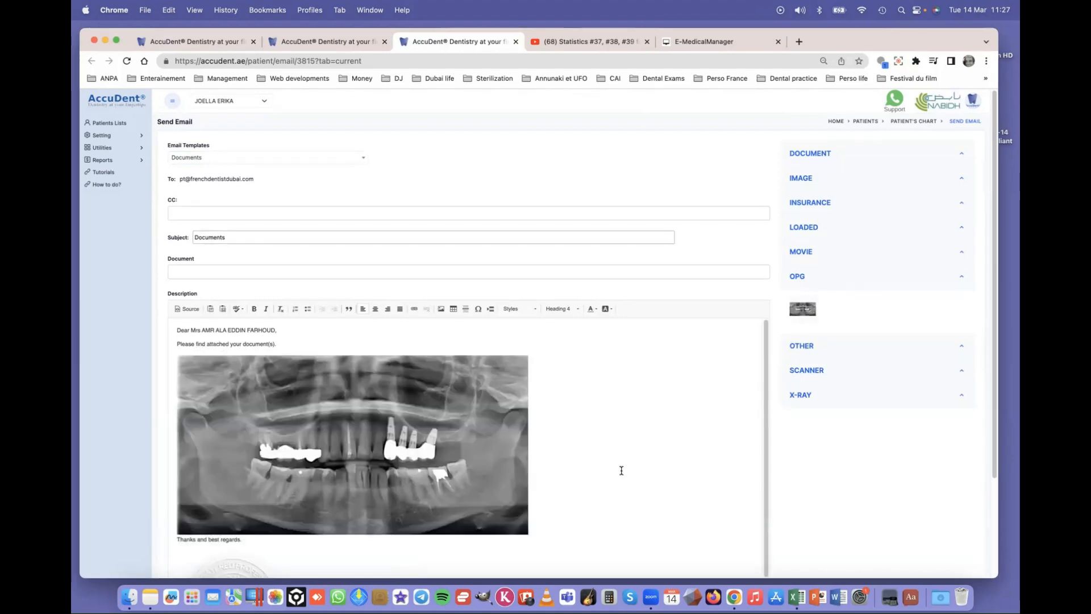
click(806, 178)
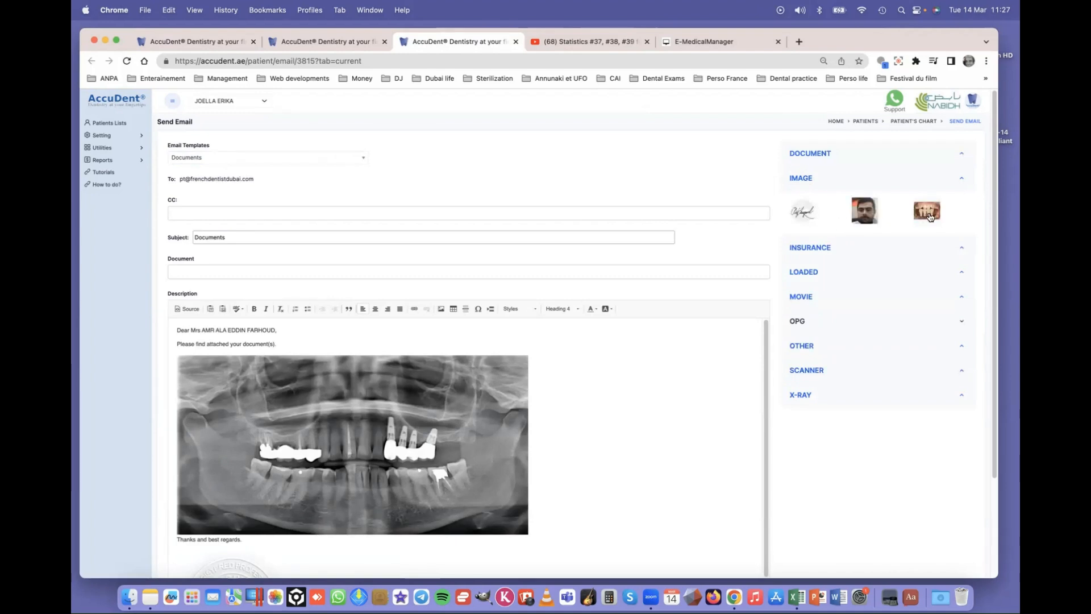
click(931, 218)
scroll(699, 468, down, 2)
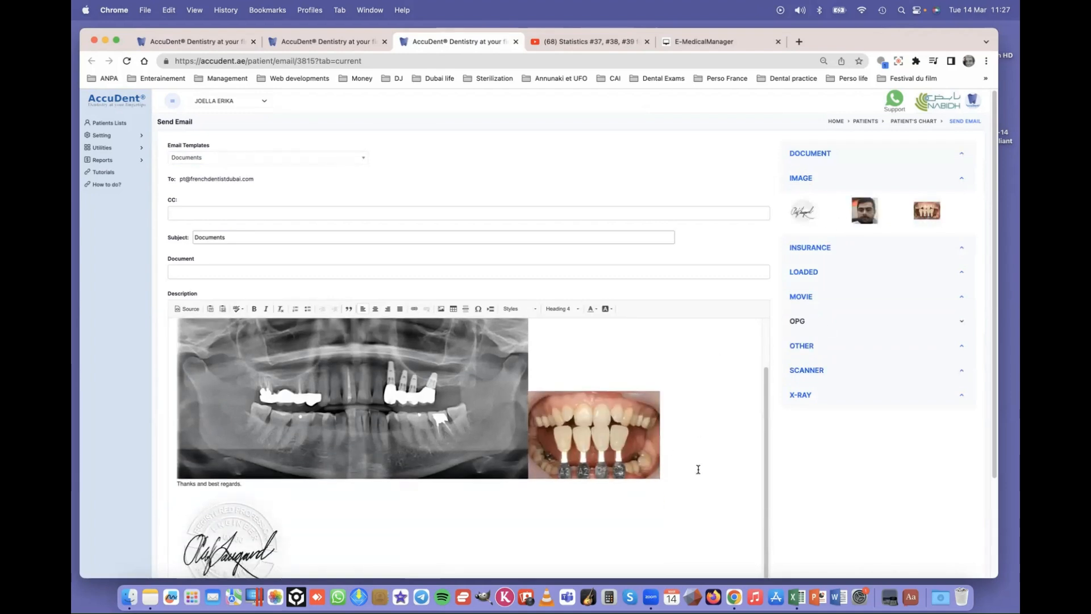
scroll(260, 525, down, 4)
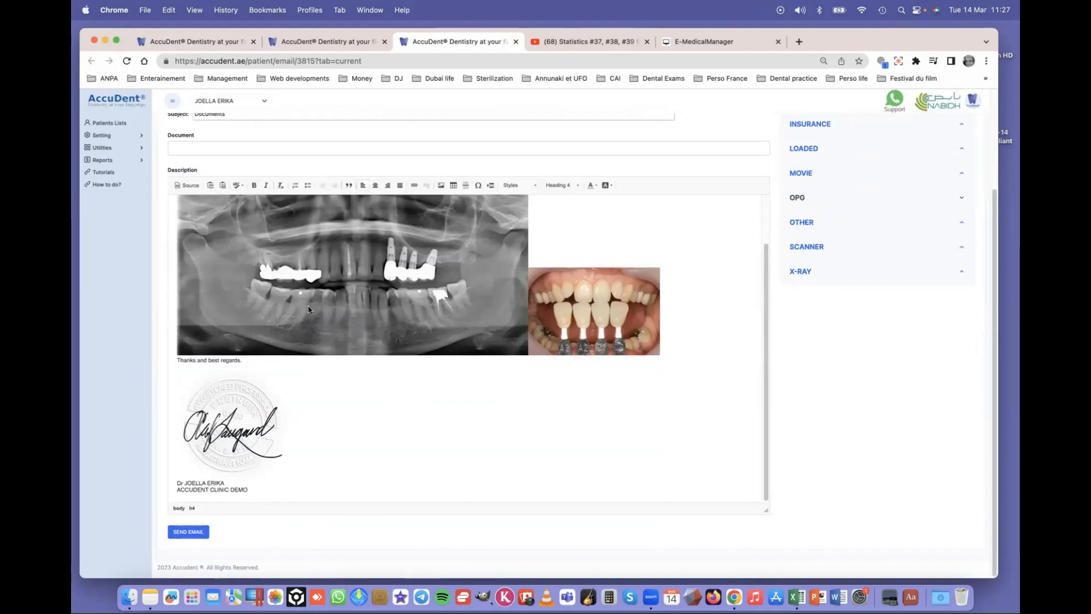
scroll(283, 311, up, 2)
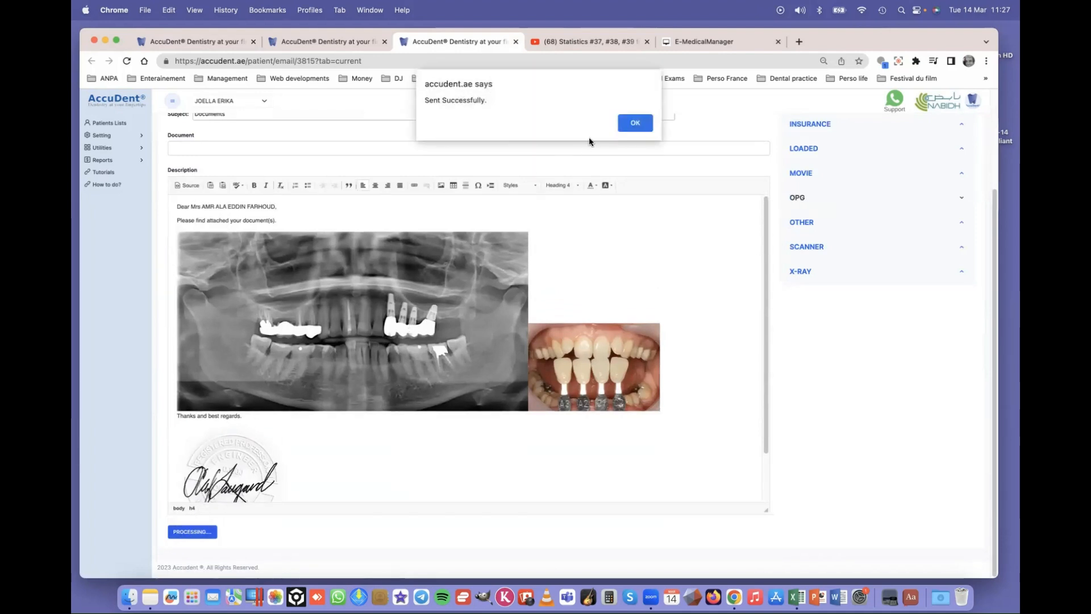
click(635, 123)
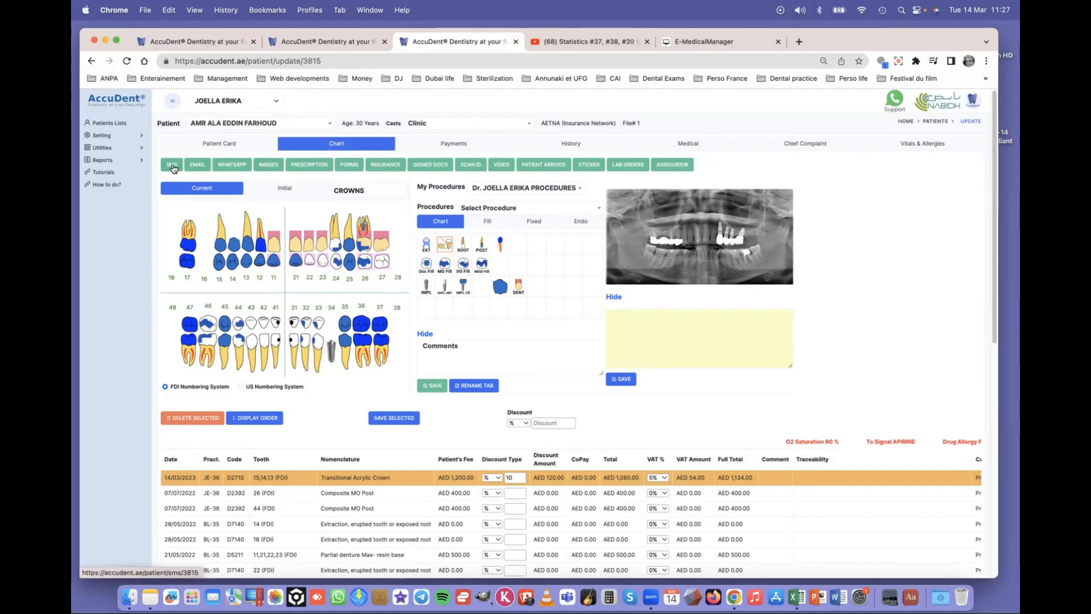
- Open and close the patient's WhatsApp Web chat, then open the IMAGES upload page
click(232, 167)
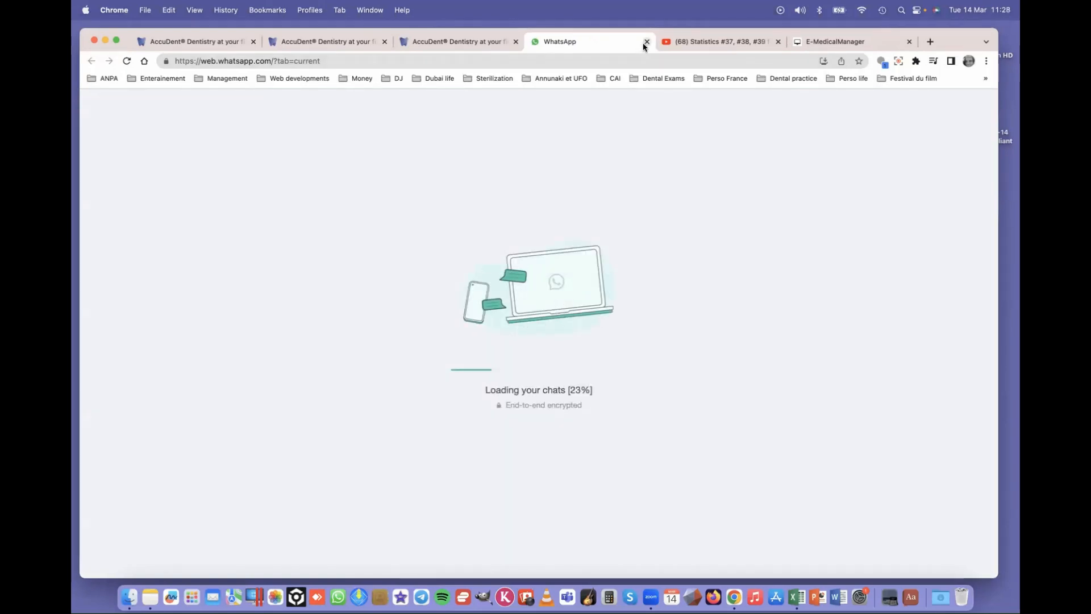
click(647, 42)
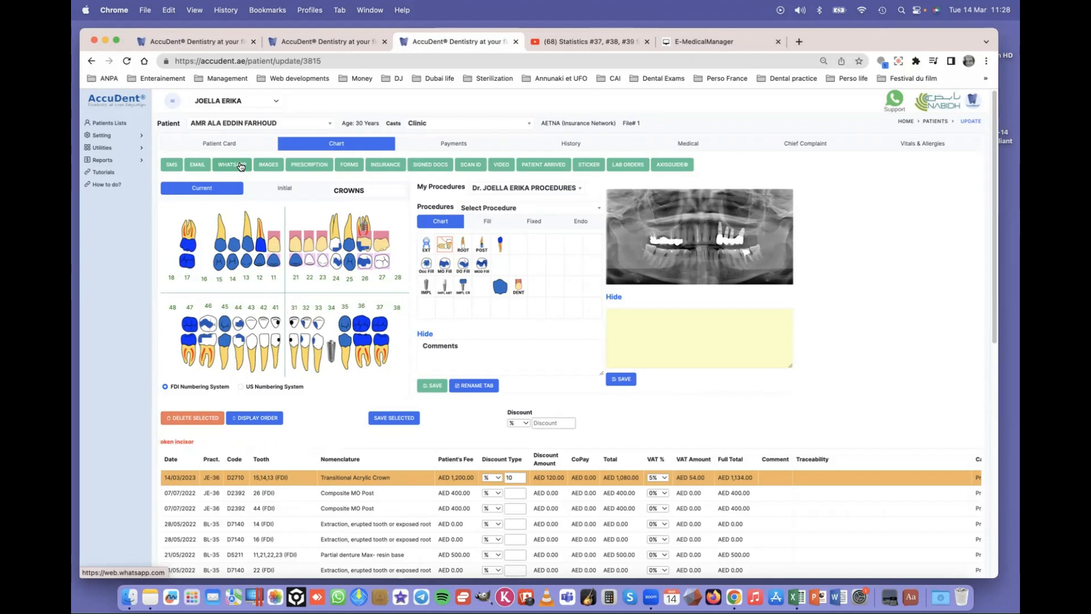
click(271, 168)
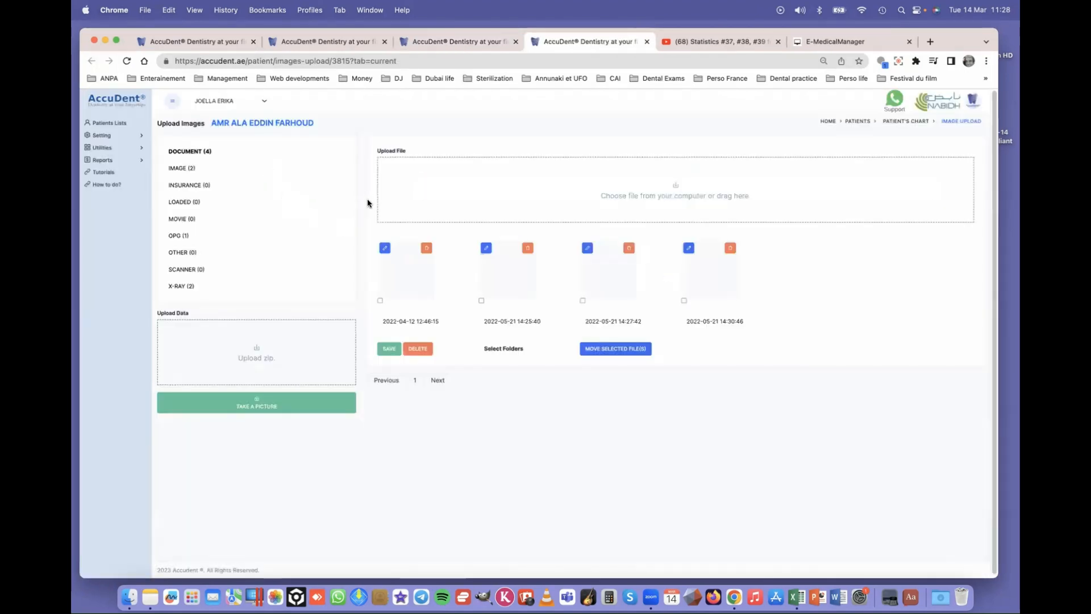
- Browse the DOCUMENT, IMAGE, INSURANCE and OPG folders in turn, then return to the patient chart tab
click(193, 152)
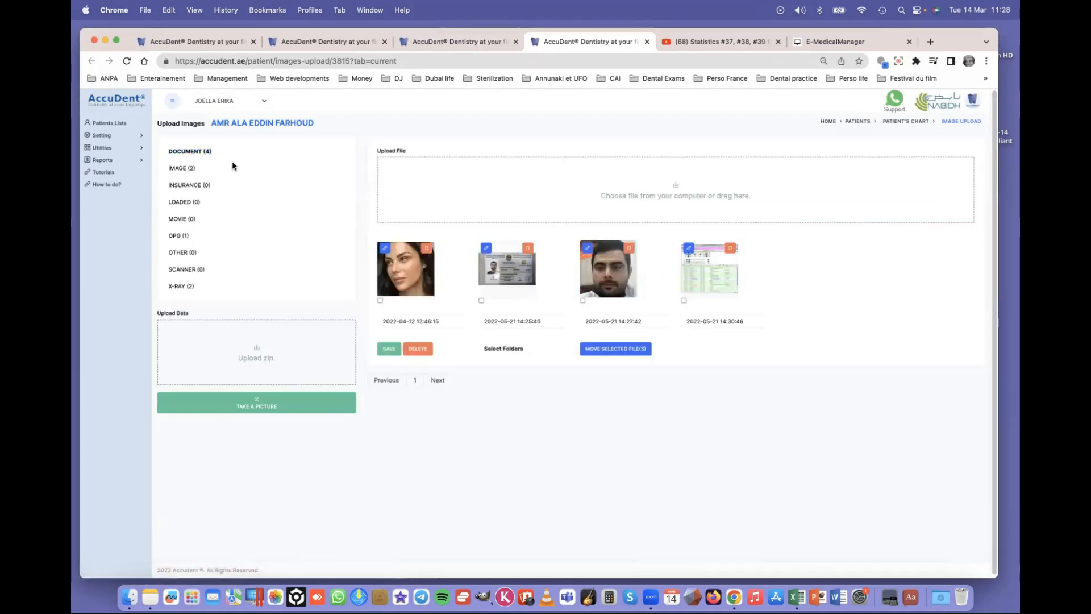
click(182, 169)
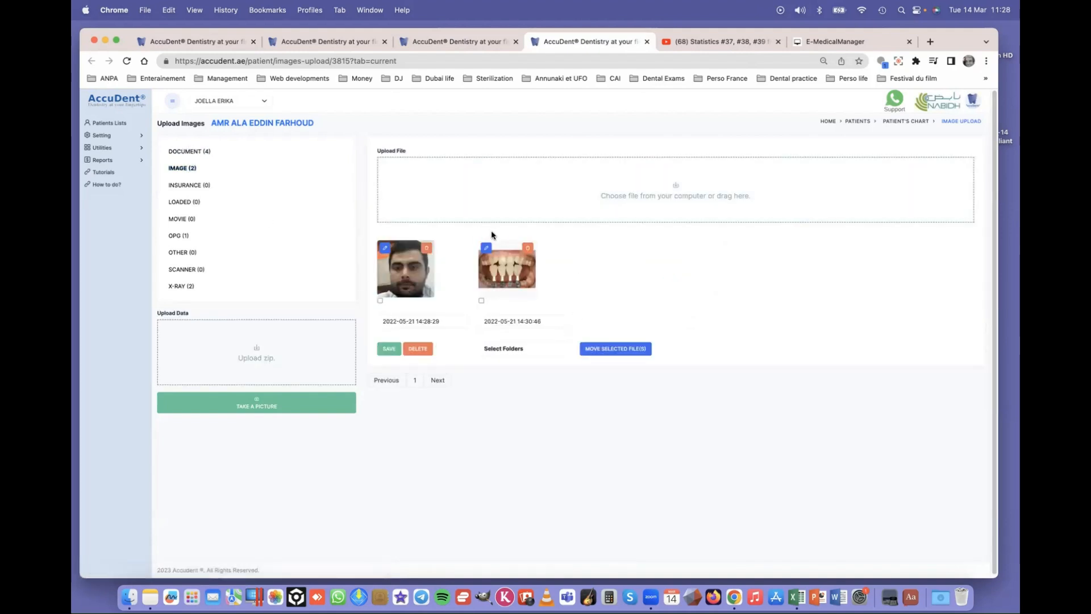
click(191, 191)
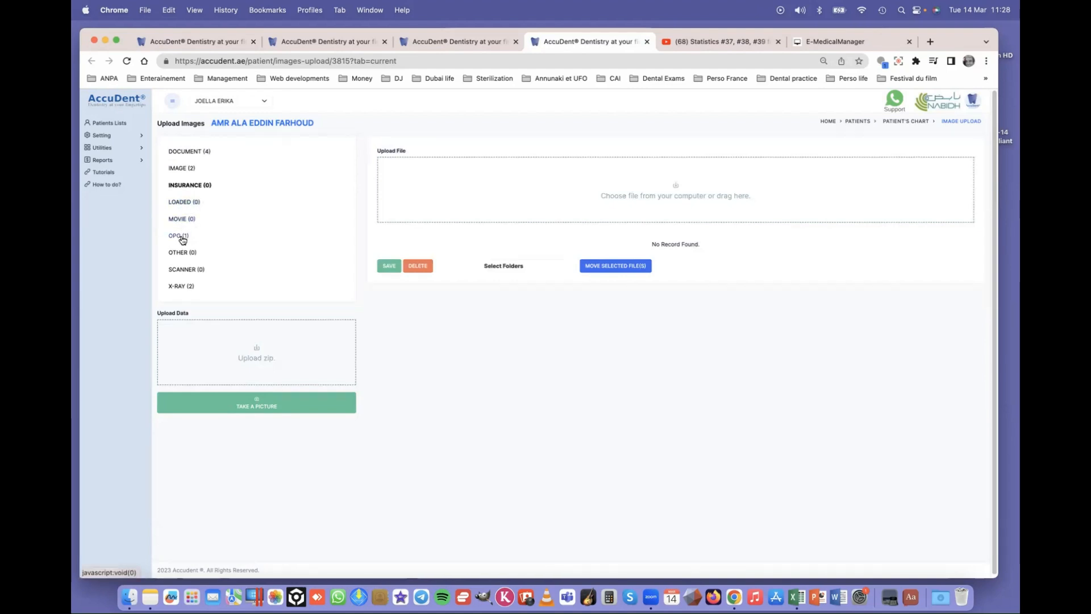
click(182, 237)
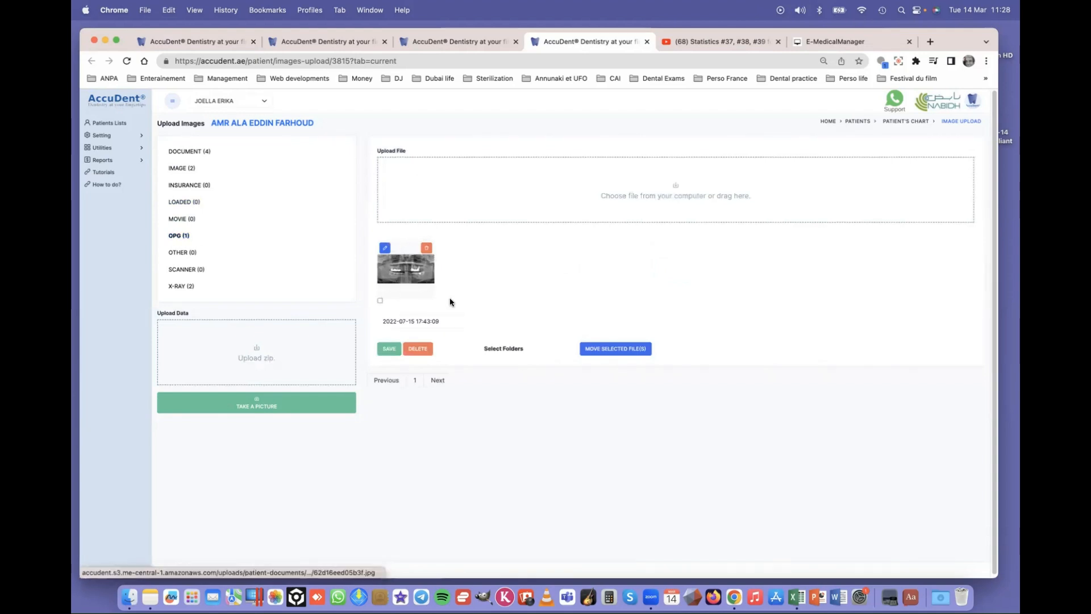
click(457, 42)
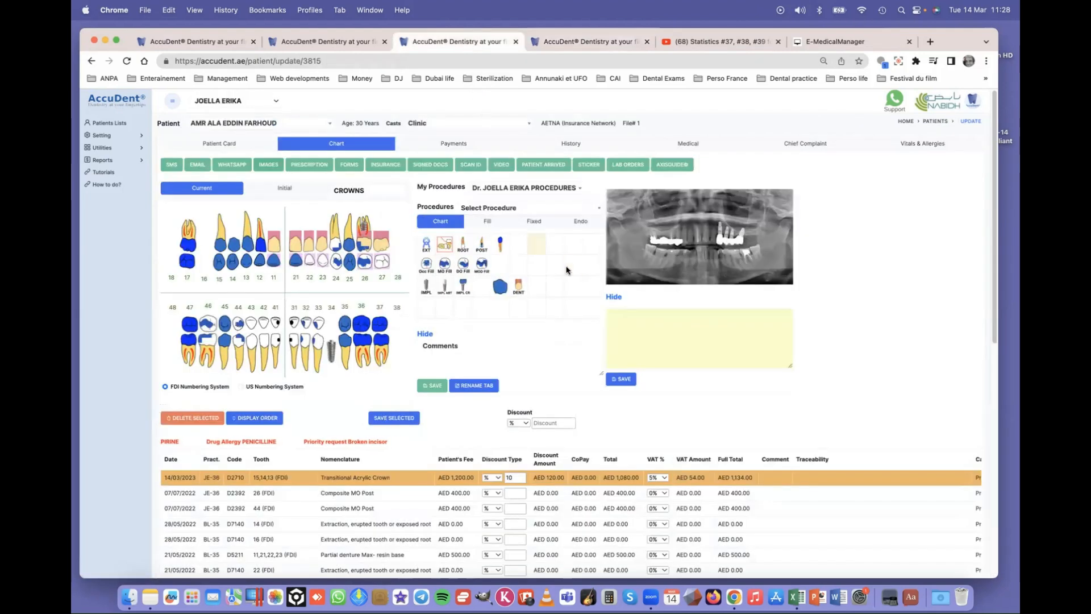
- Drag the OPG panoramic x-ray onto the desktop as a JPG and quit Preview
click(697, 244)
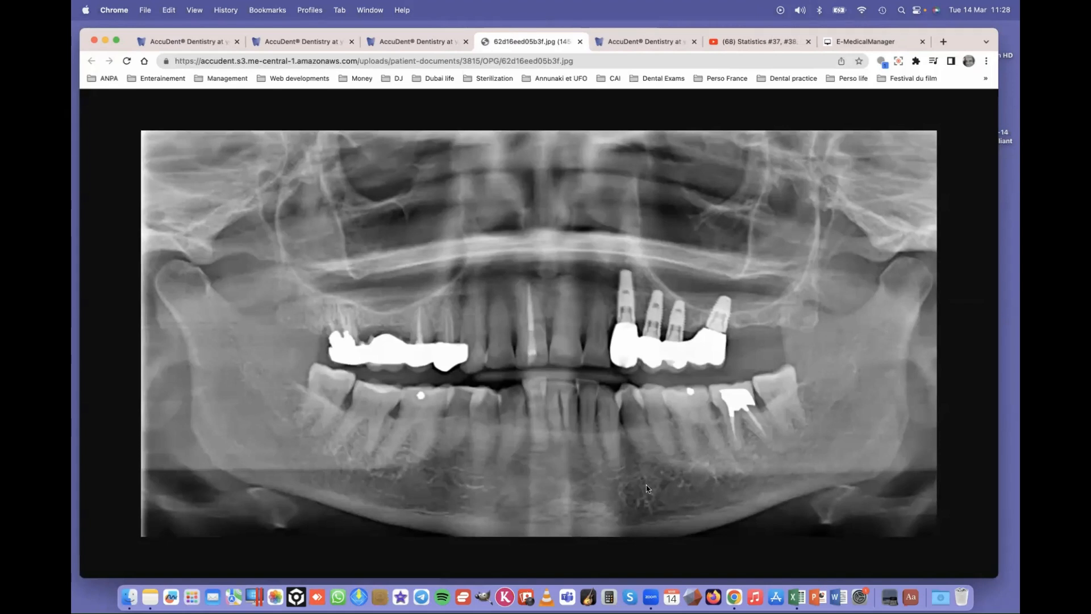
click(580, 42)
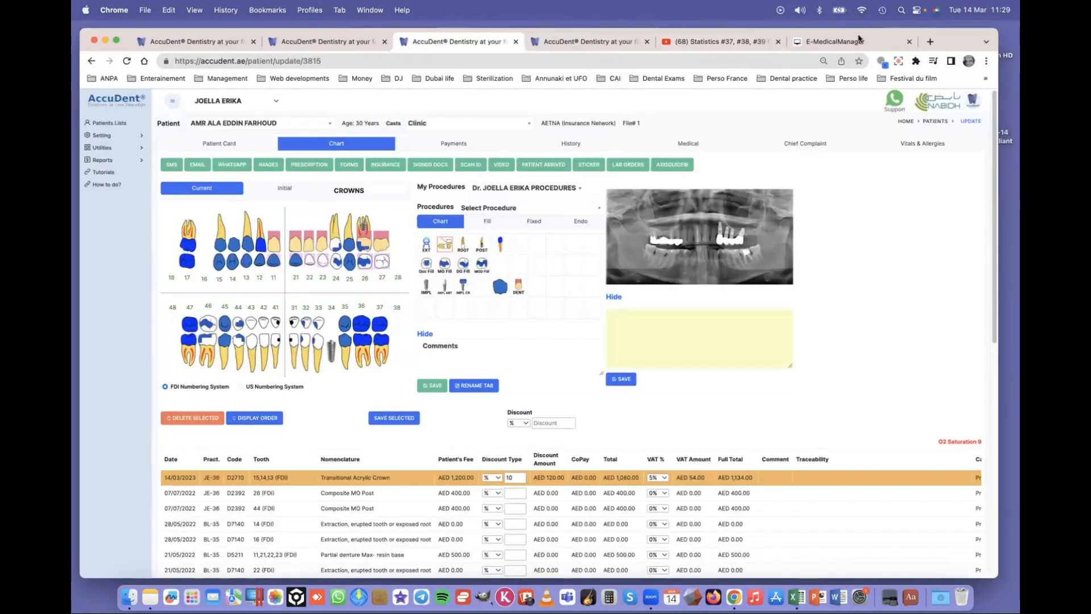
drag(118, 33, 110, 26)
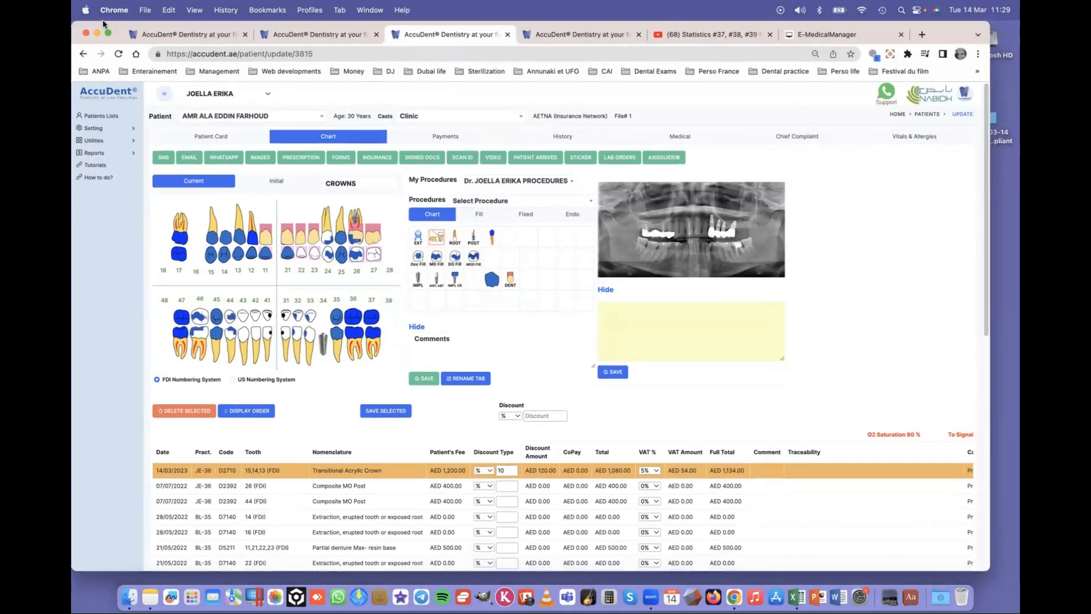
drag(695, 231, 1004, 297)
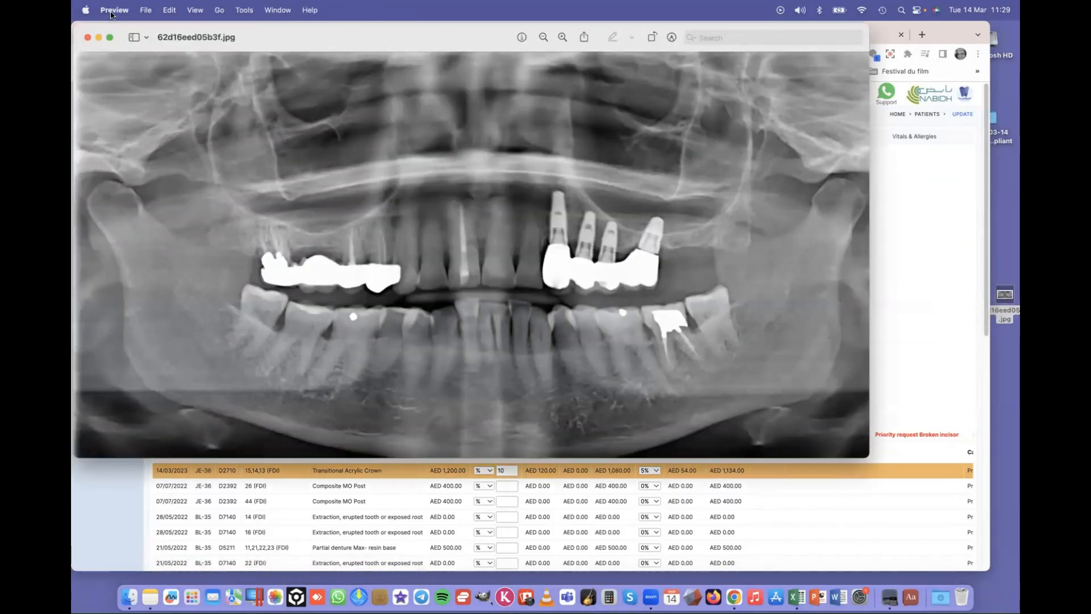
click(112, 12)
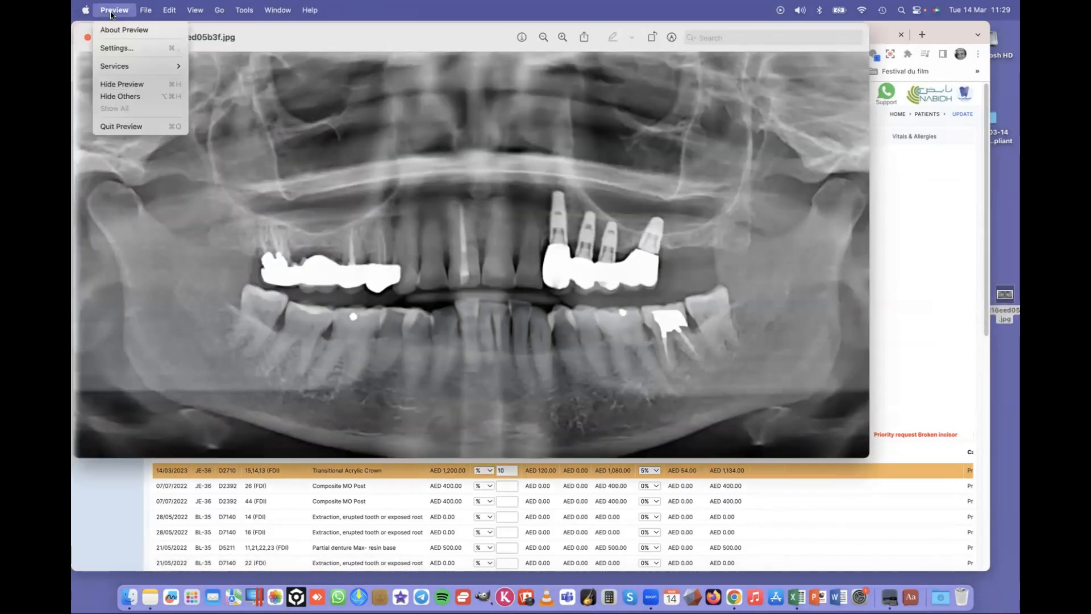
click(123, 127)
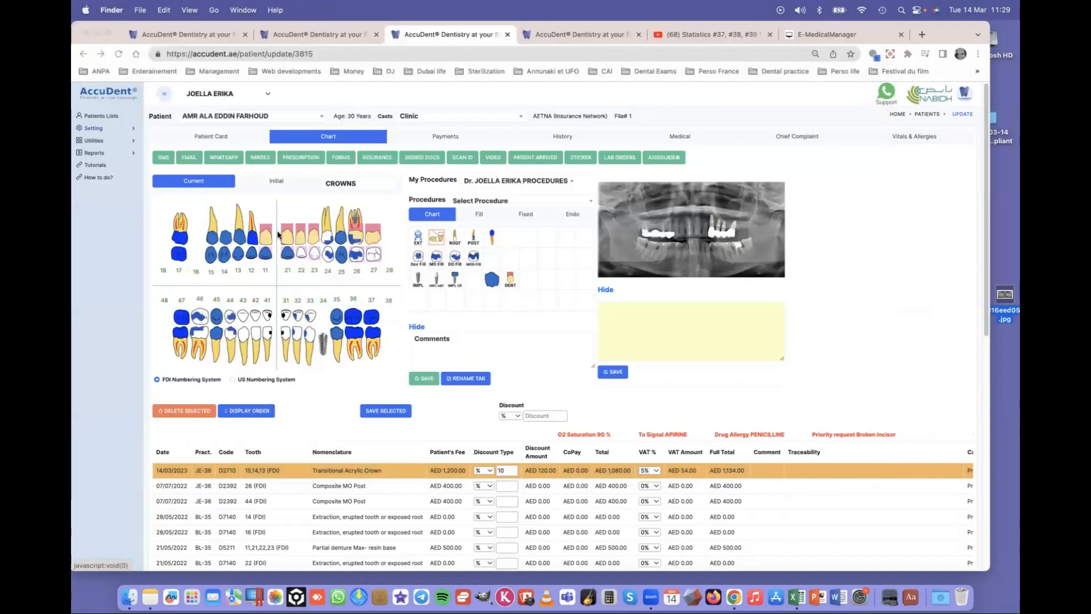
- Open the OPG x-ray full size again, save a second copy to the desktop, and close its tab
click(672, 243)
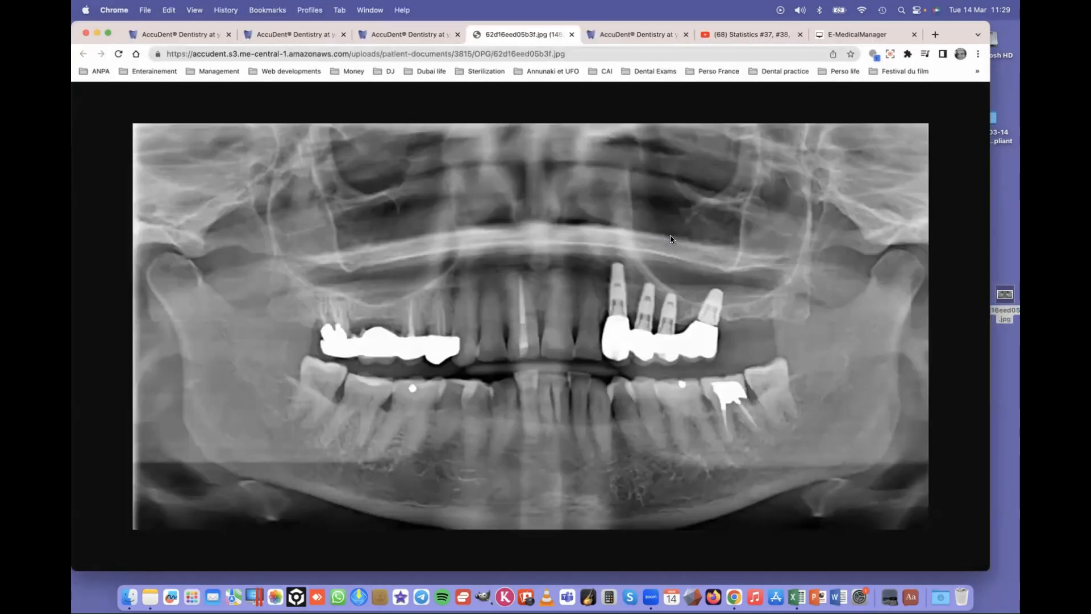
drag(589, 216, 996, 250)
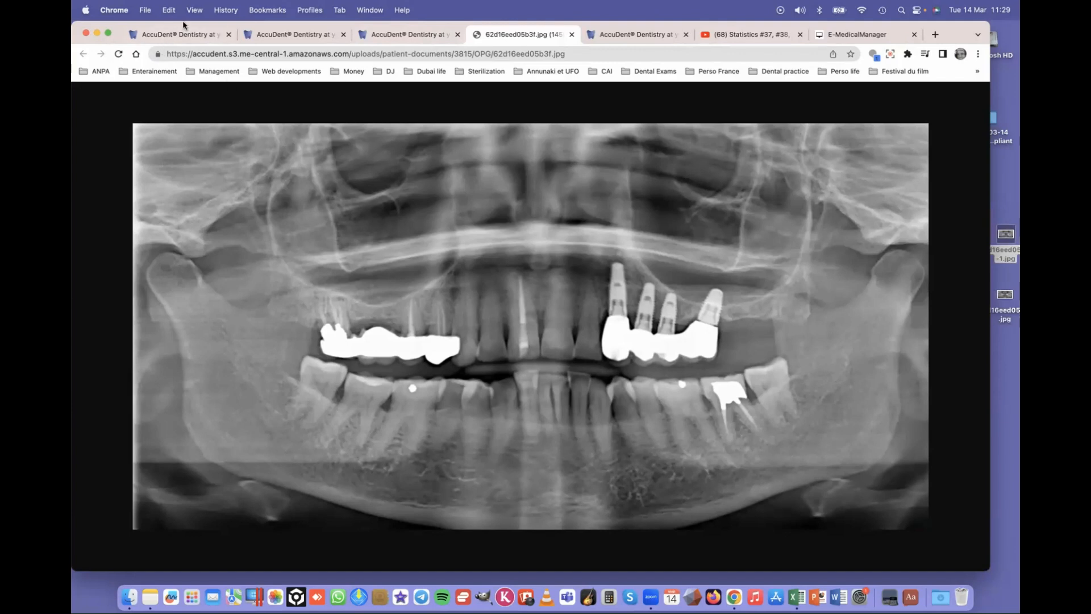
drag(181, 26, 180, 69)
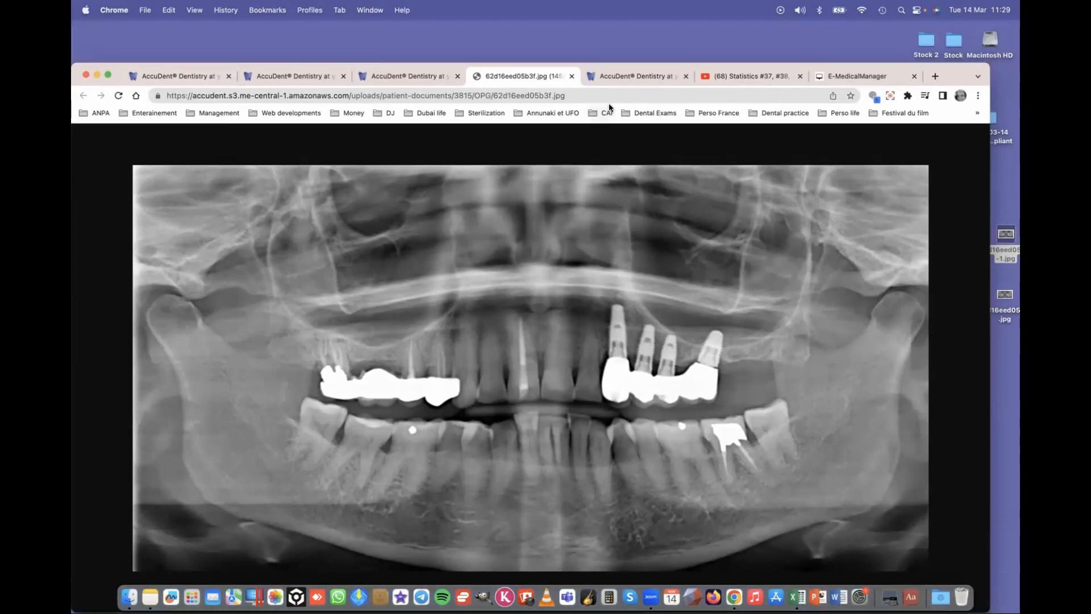
click(572, 76)
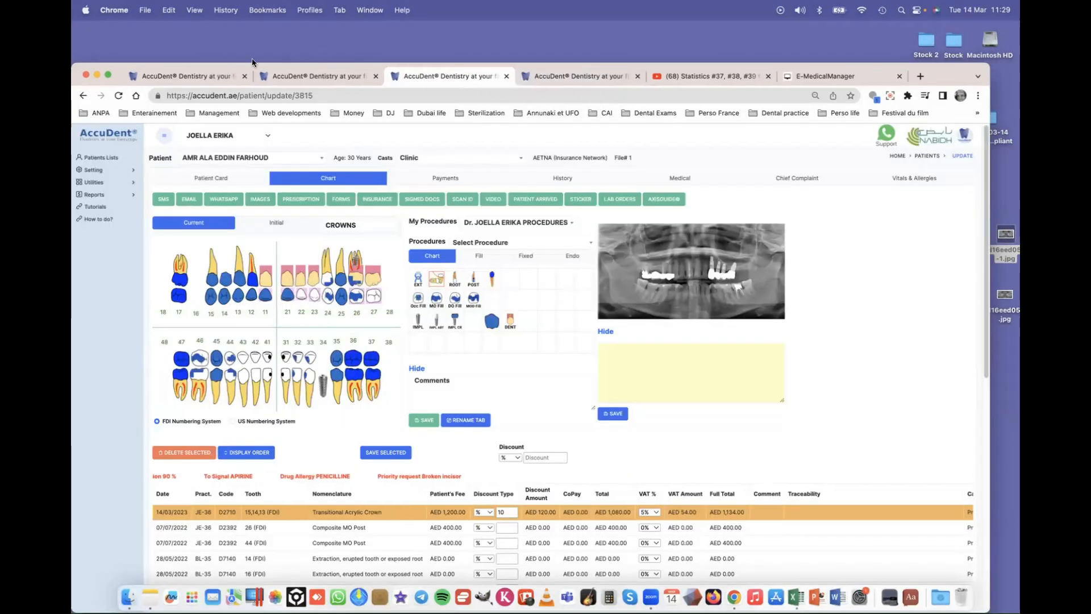
drag(107, 65, 106, 33)
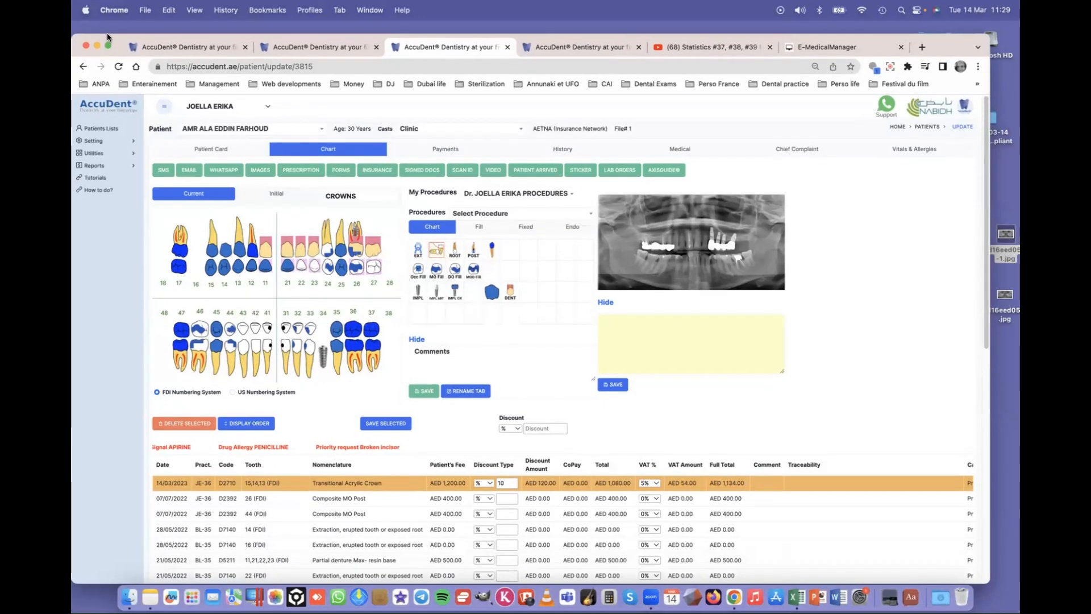
- Show the IMAGE (2) folder, open the teeth shade photo in Document Edit, and close it unsaved
click(591, 48)
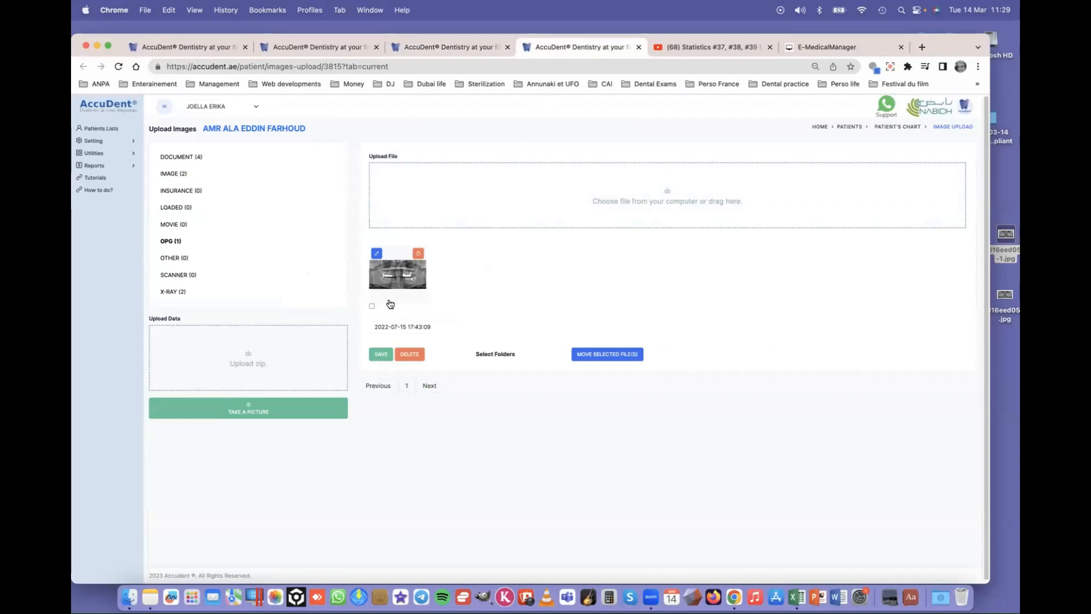
click(174, 174)
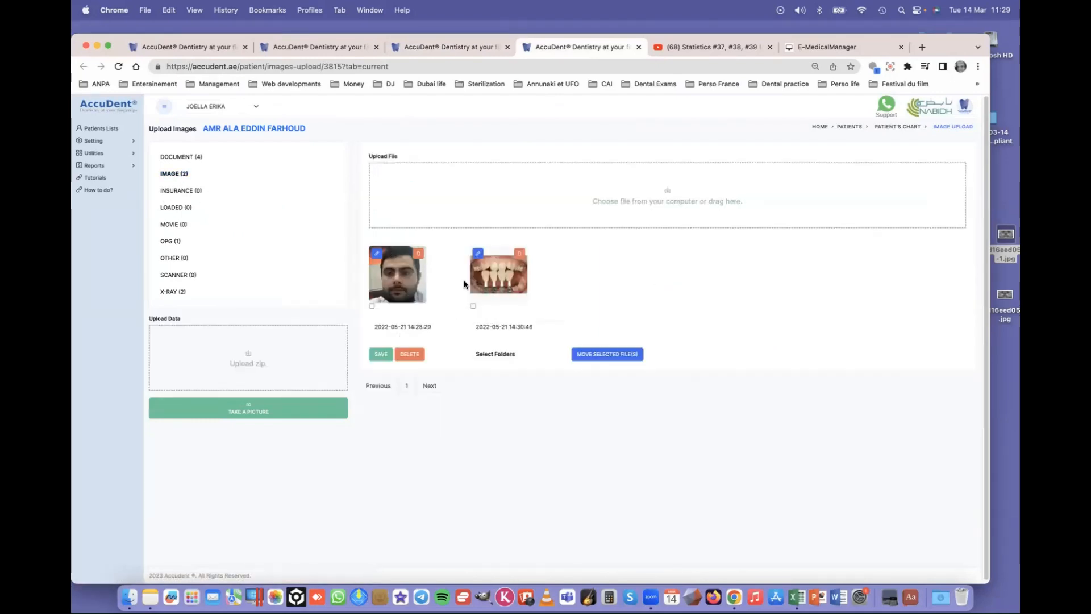
click(478, 254)
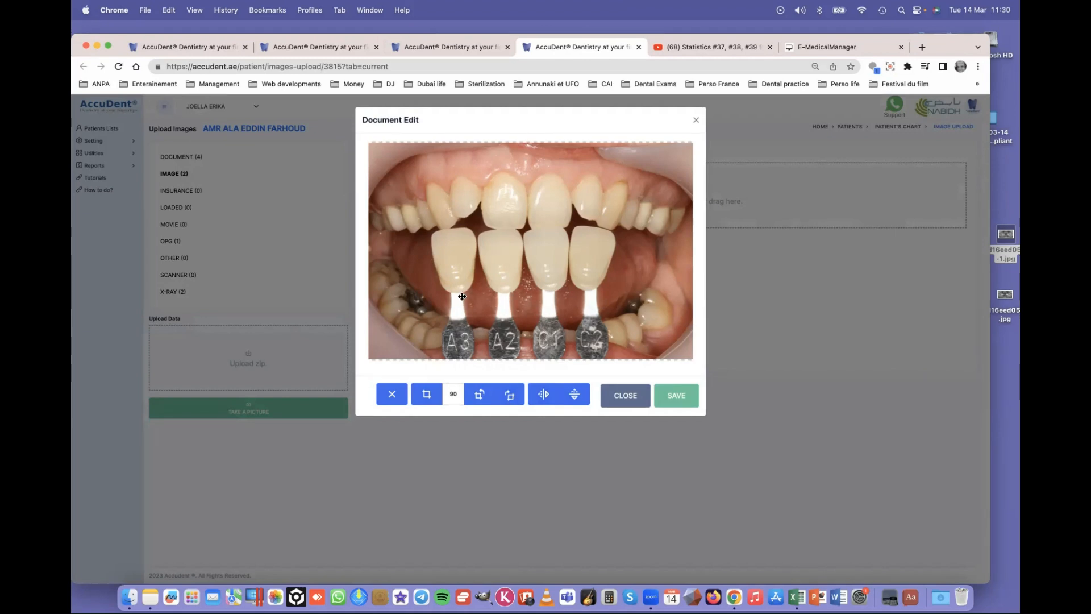
click(698, 120)
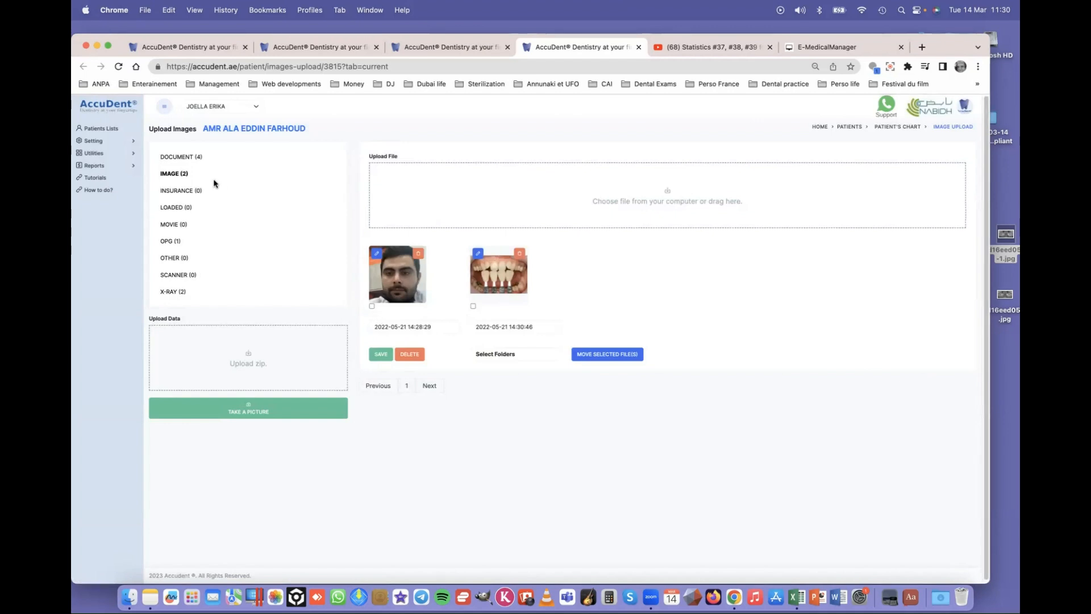
- In DOCUMENT (4), tick the two face photos and move them to the IMAGE folder
click(181, 157)
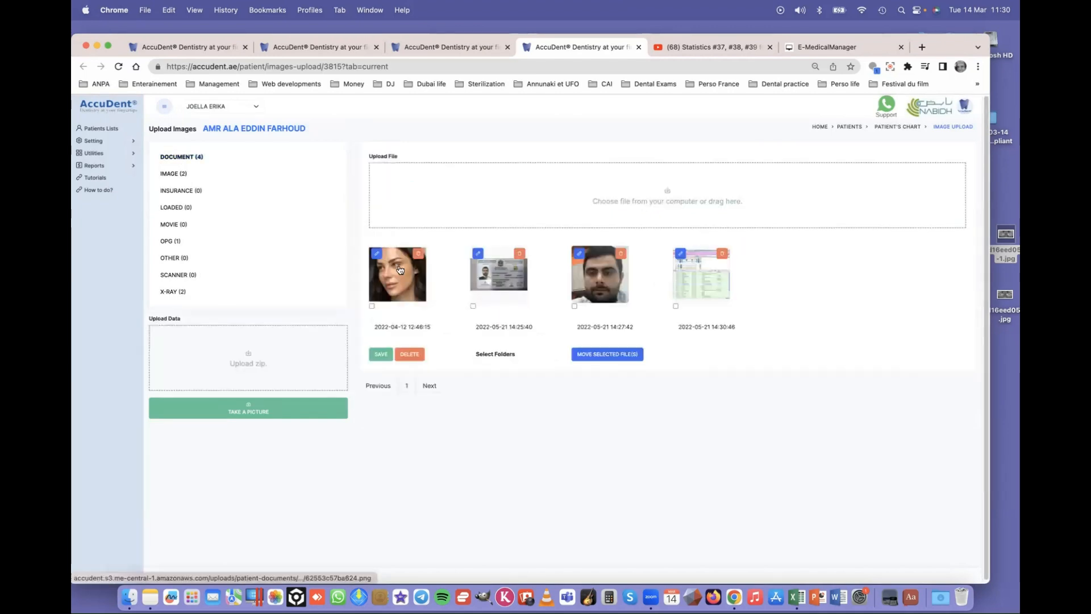
click(574, 306)
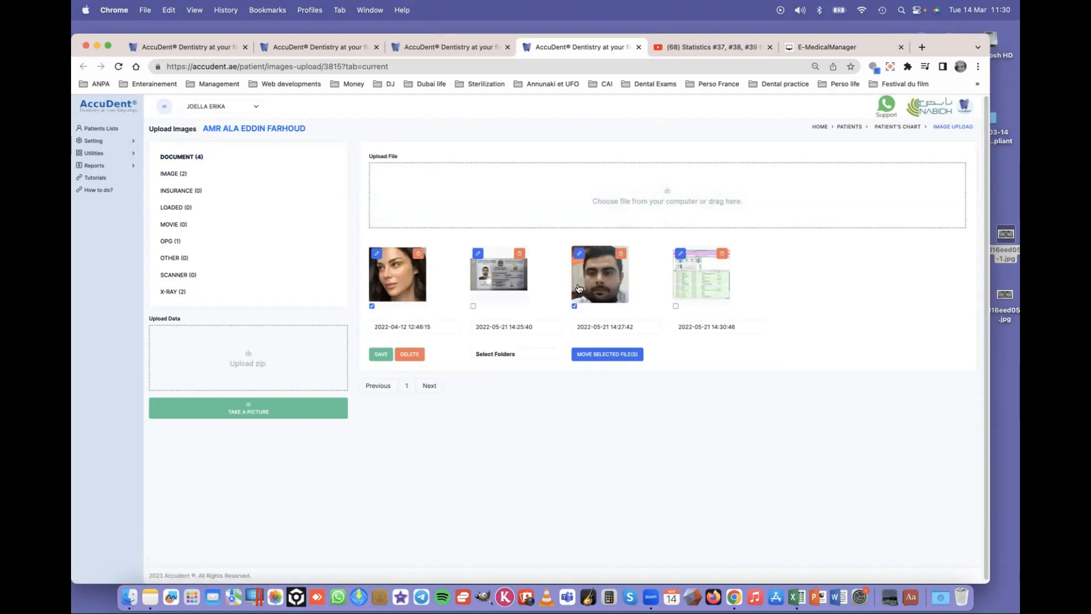
click(606, 357)
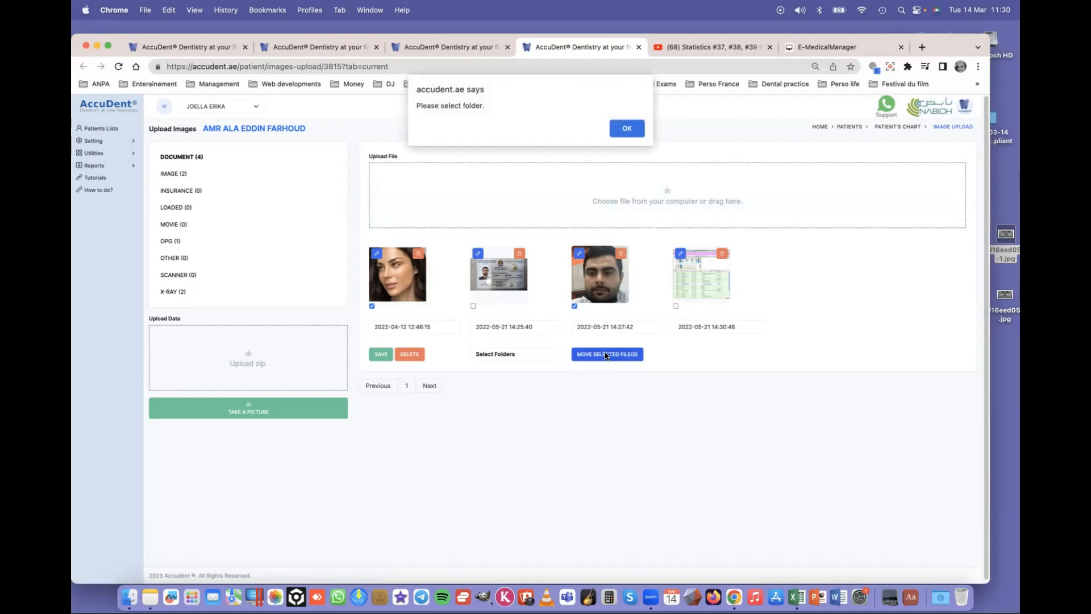
click(628, 129)
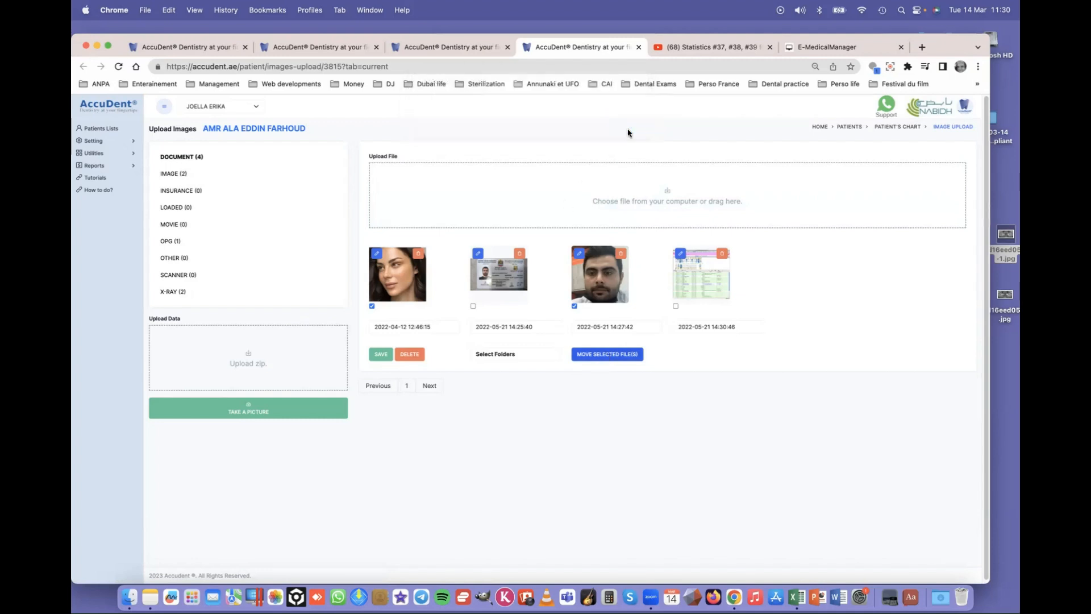
click(516, 356)
click(506, 376)
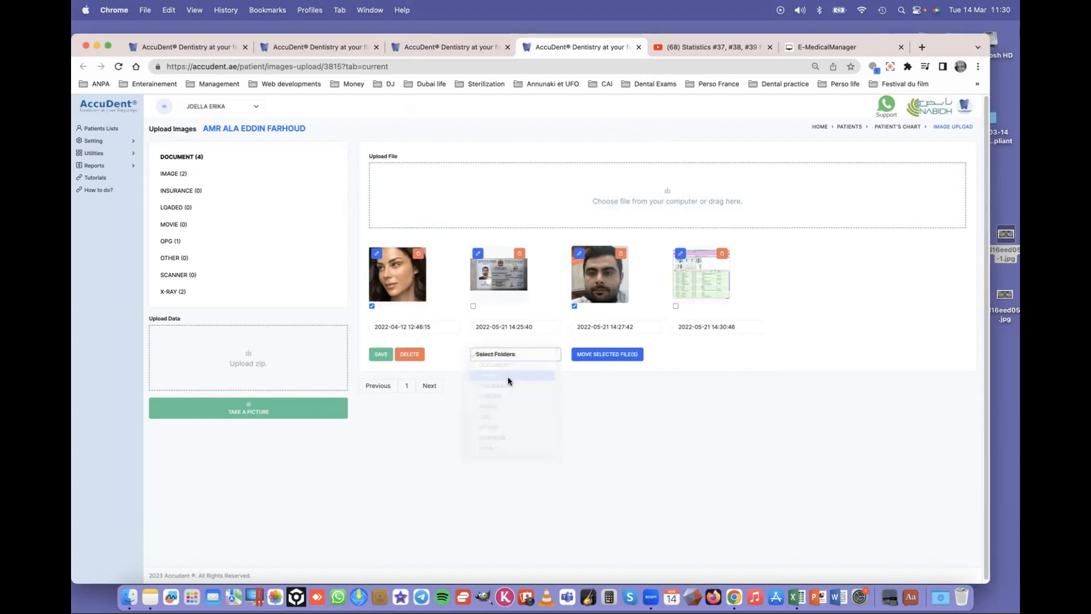
click(607, 359)
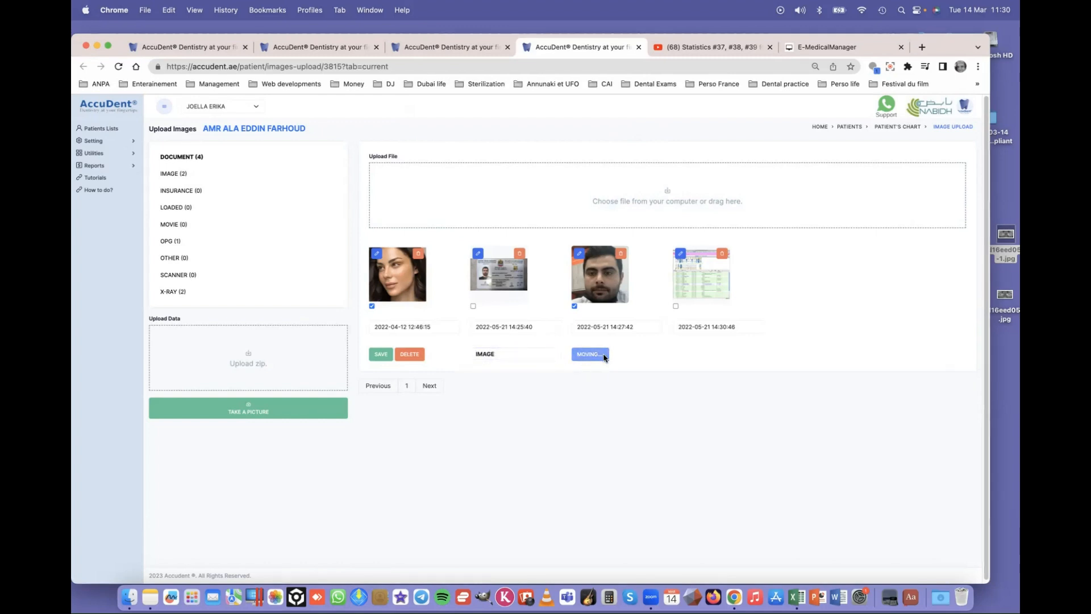
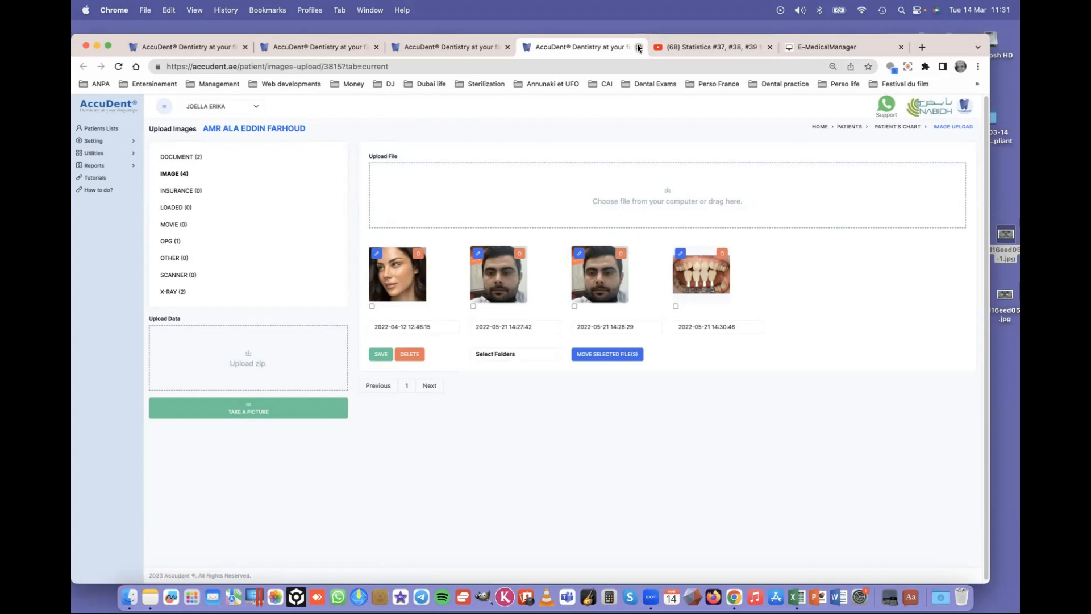
- Close the image upload tab and return to the patient's chart with the crown on teeth 15,14,13
click(638, 48)
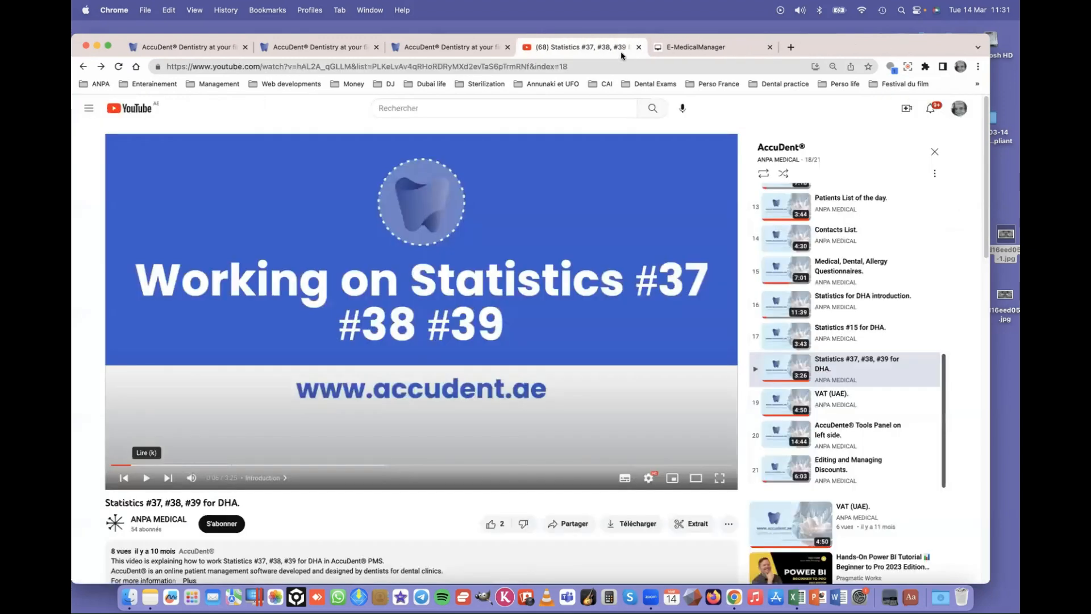
click(435, 48)
scroll(341, 259, down, 1)
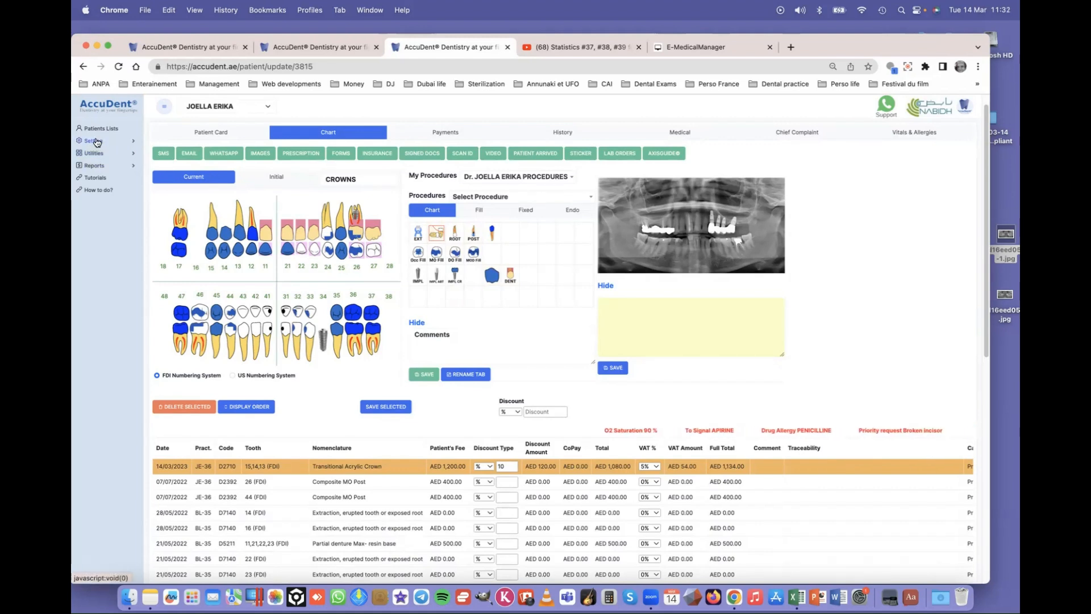
- Open Setting > Clinic to reach the clinic's Profile & Settings Details tab
click(131, 147)
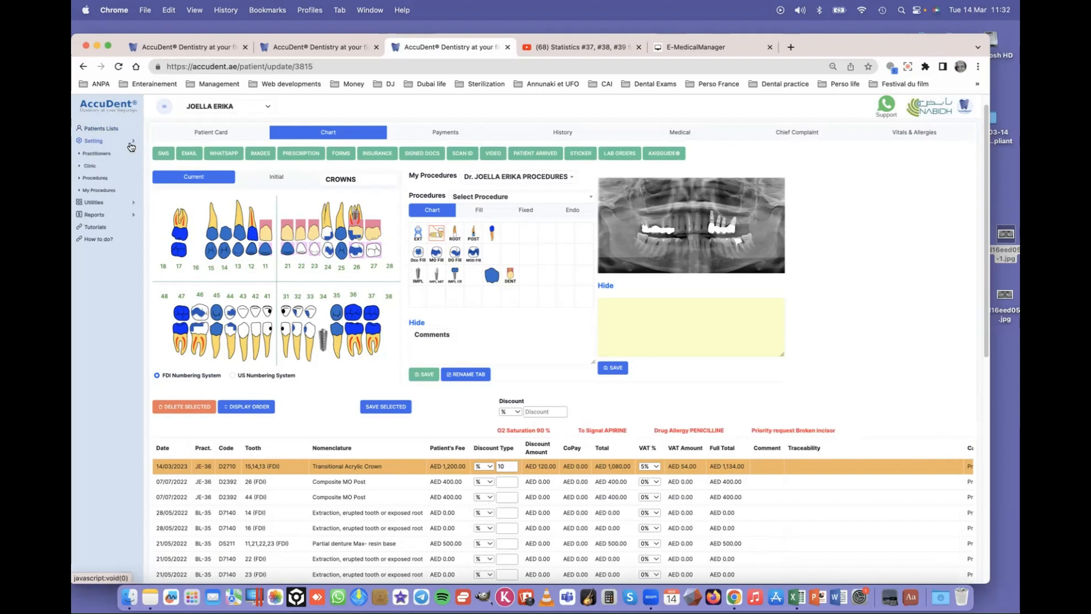
click(89, 167)
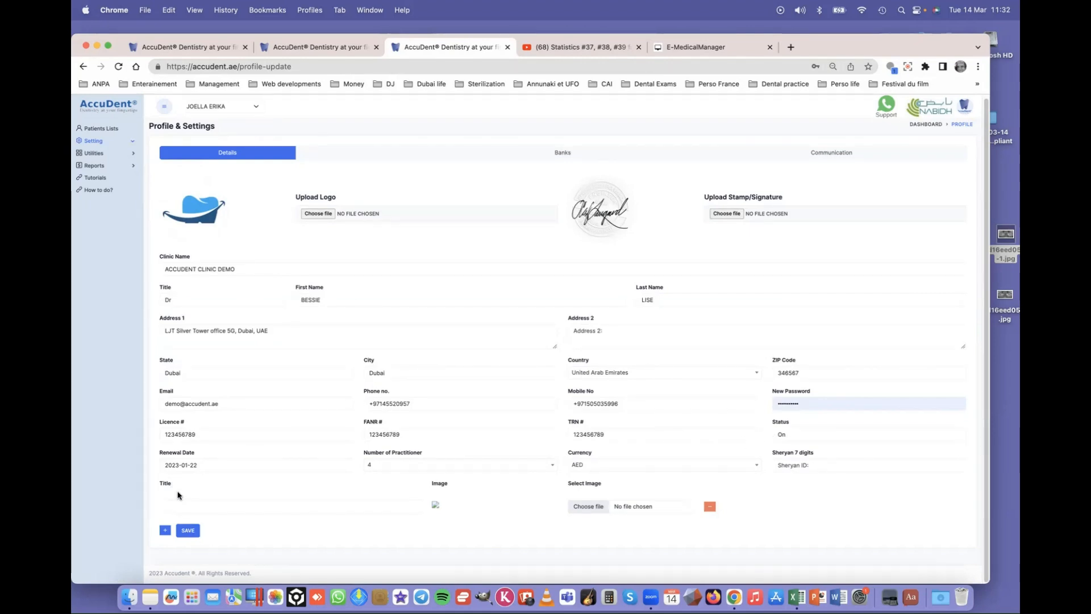
- Title the clinic image 'Paid Stamp', then go to Setting > Procedures
click(220, 508)
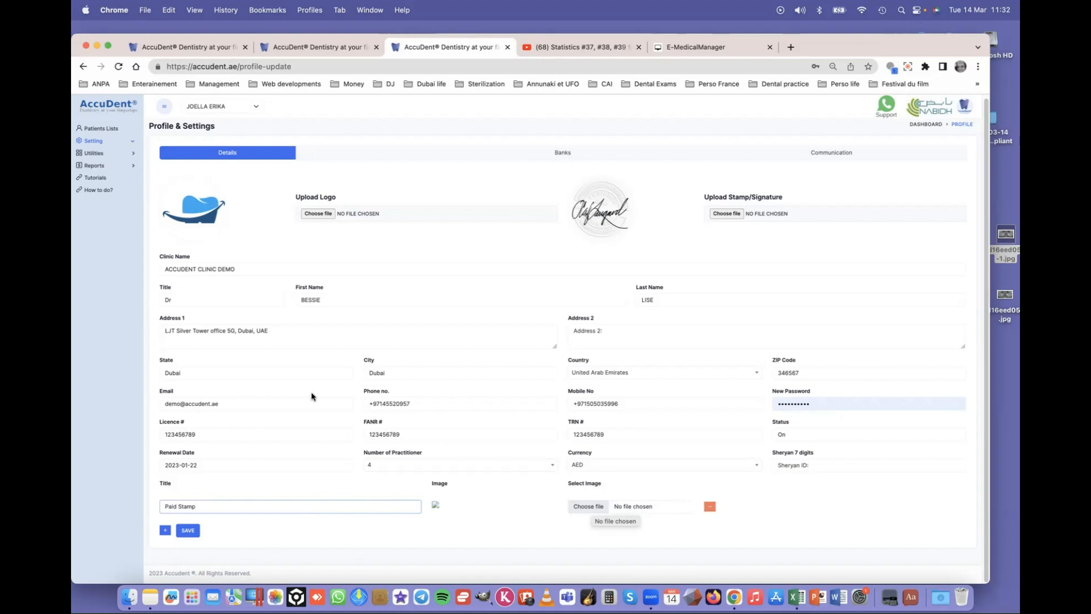
click(99, 140)
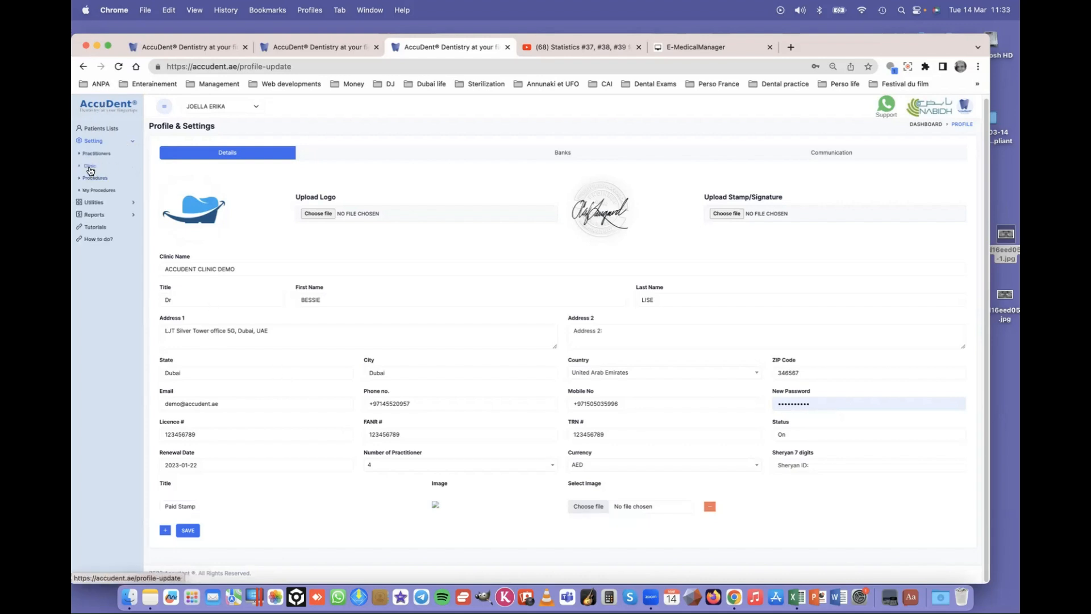
click(91, 179)
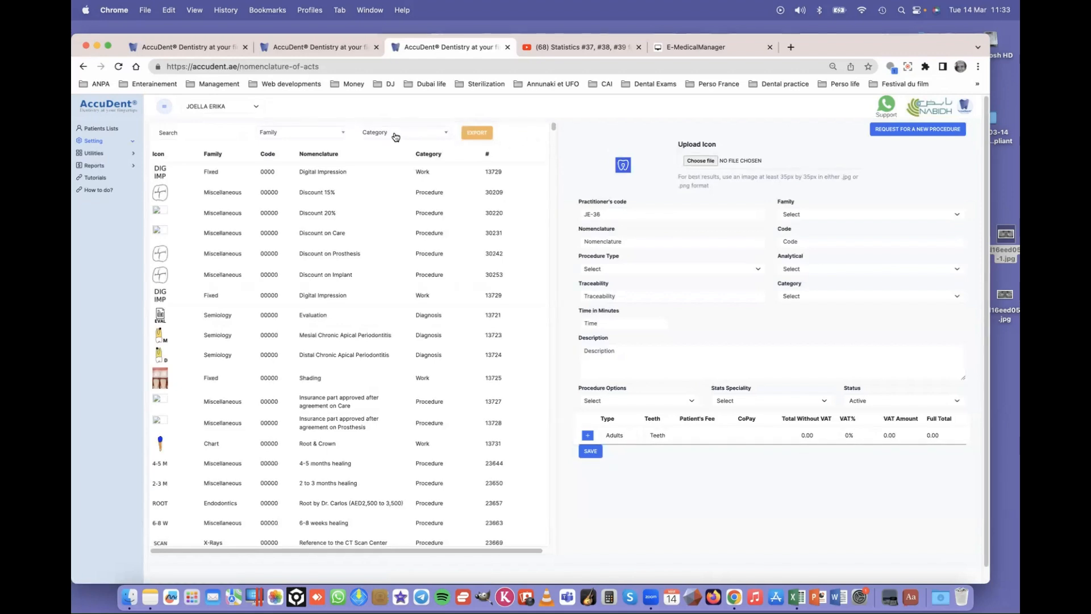
- Filter procedures by Amalgam, then Fillings, and open Composite Mesial Ant (D2331)
click(277, 133)
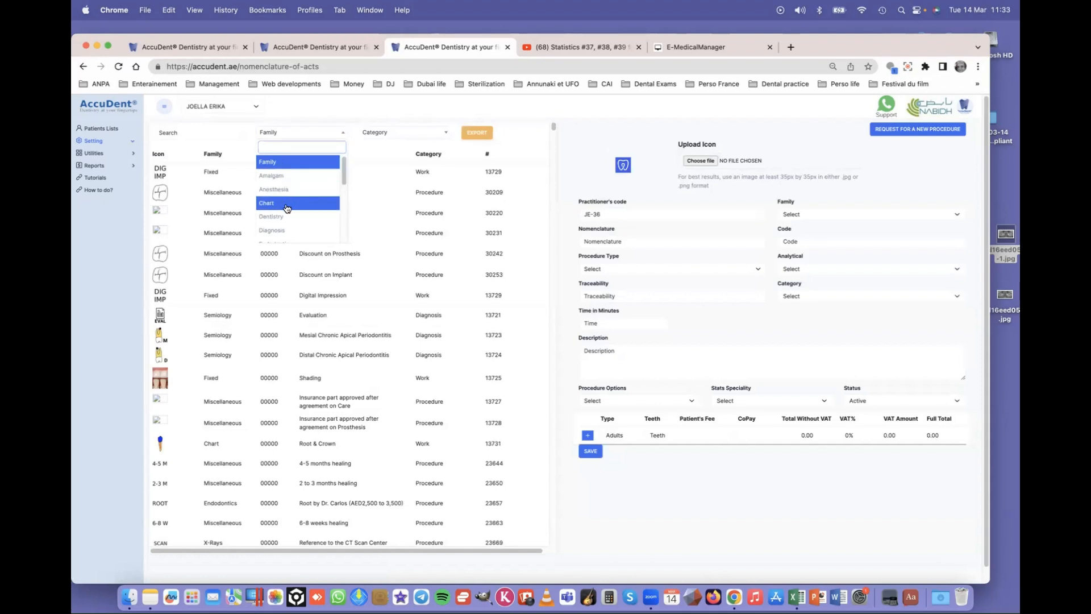
click(296, 175)
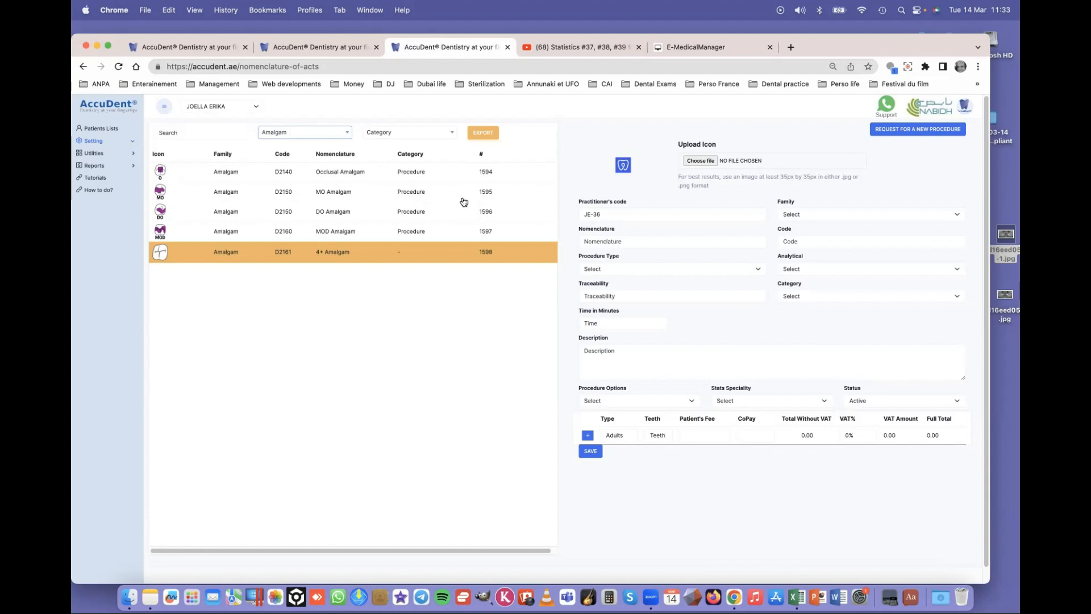
click(295, 134)
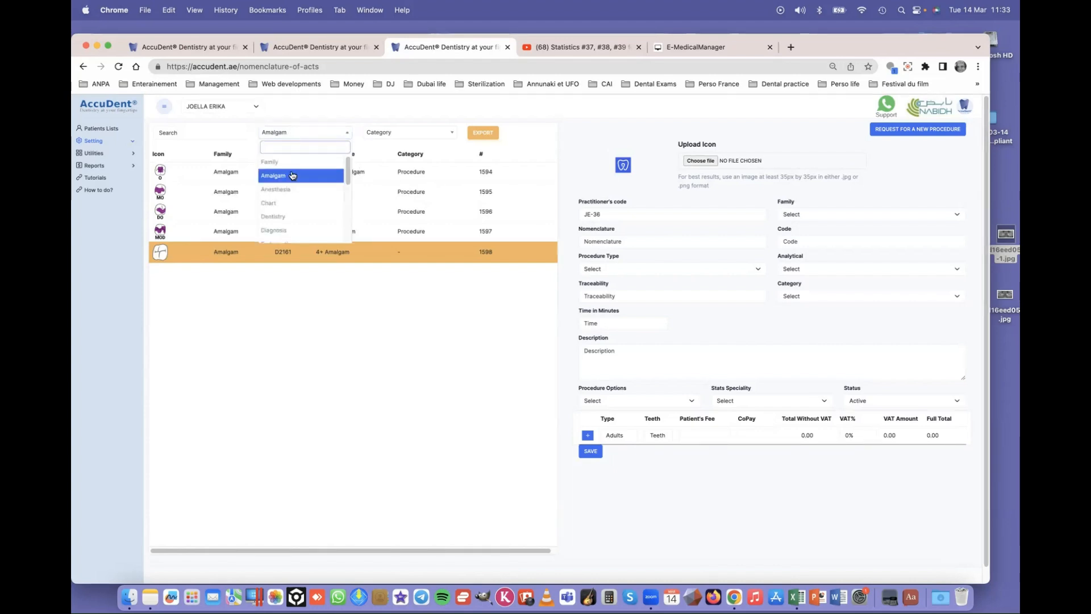
scroll(290, 231, down, 1)
scroll(288, 227, down, 3)
click(288, 204)
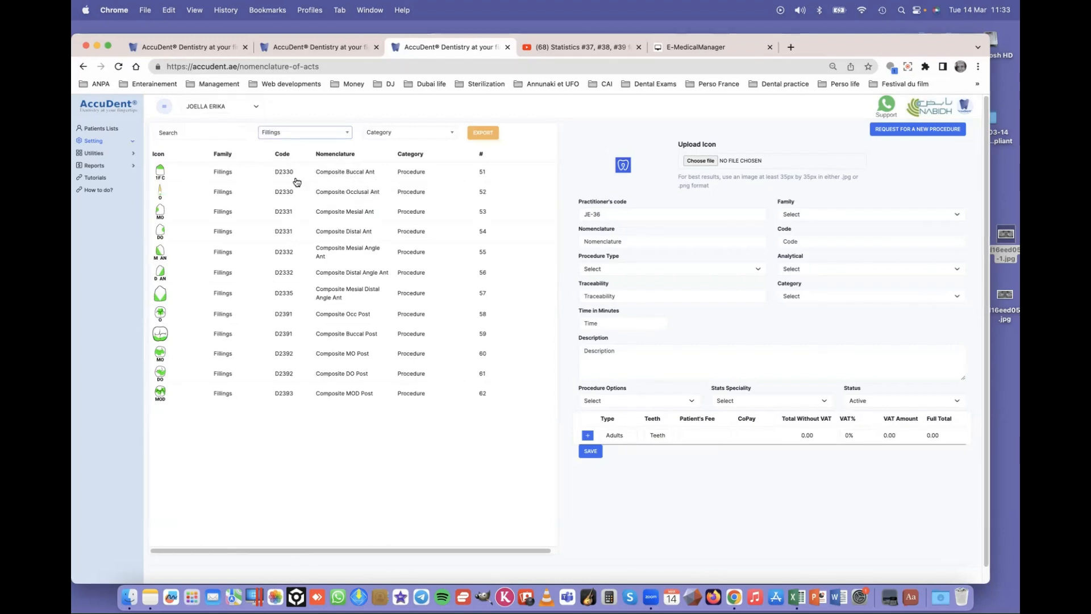
click(163, 212)
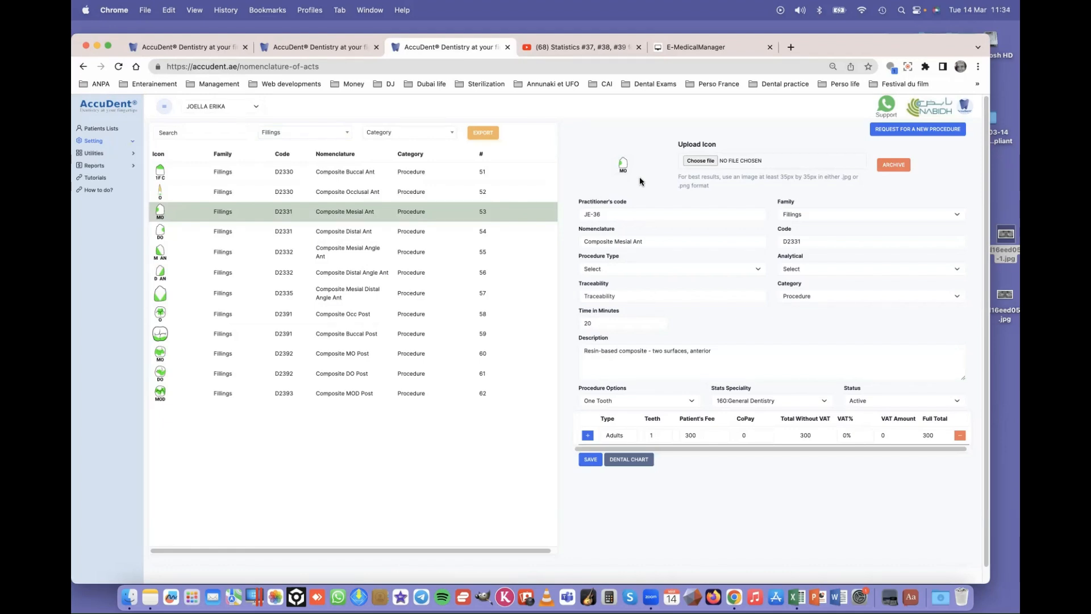
- Review the practitioner's code, keep Fillings as the family, and check the procedure name
click(614, 217)
drag(604, 215, 579, 215)
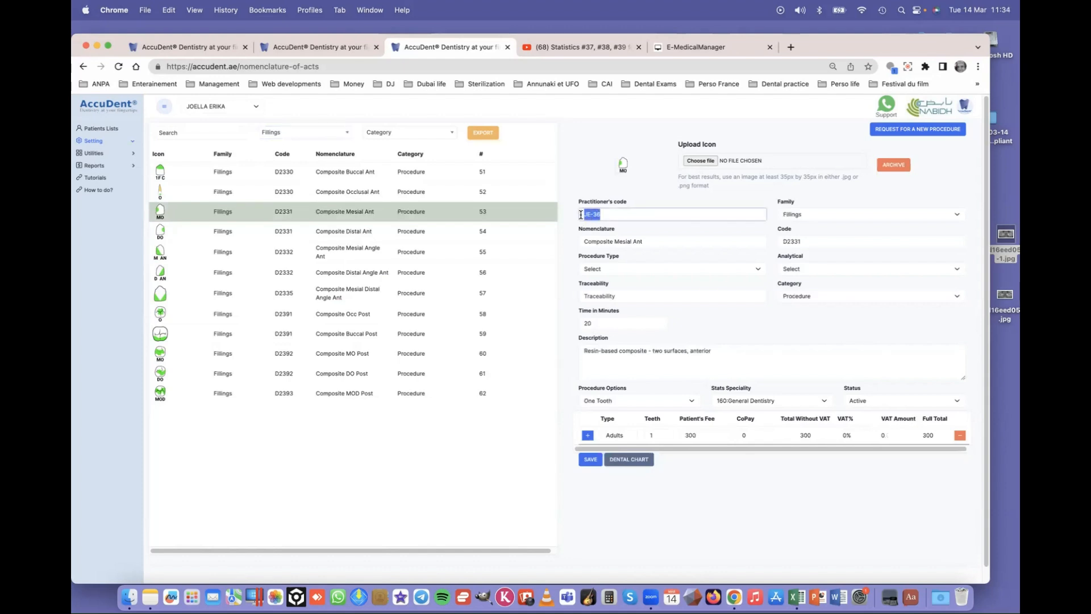
click(607, 215)
drag(606, 215, 597, 214)
click(619, 216)
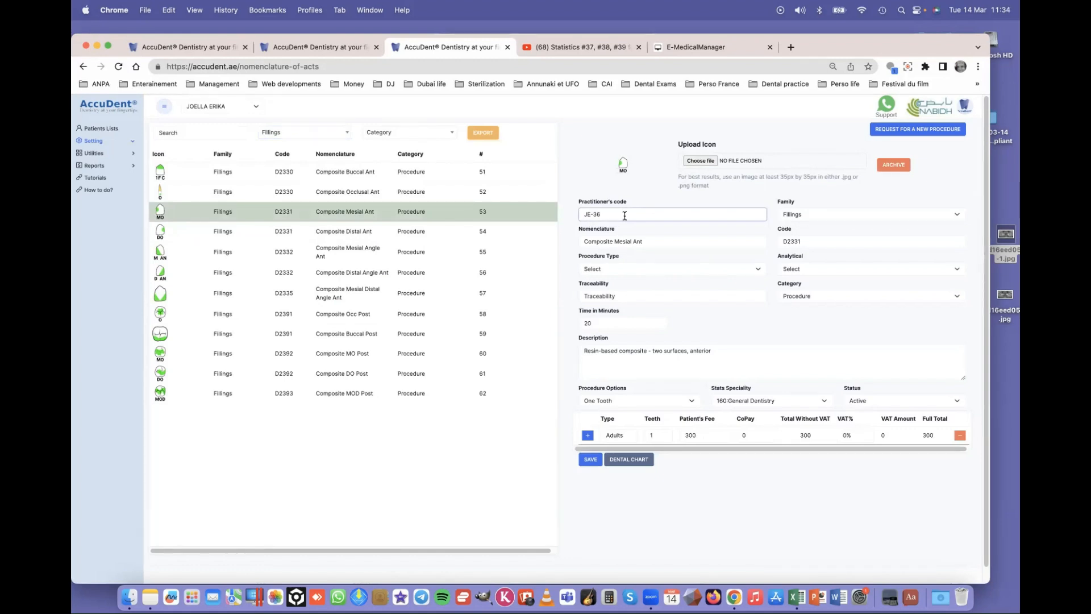
click(826, 218)
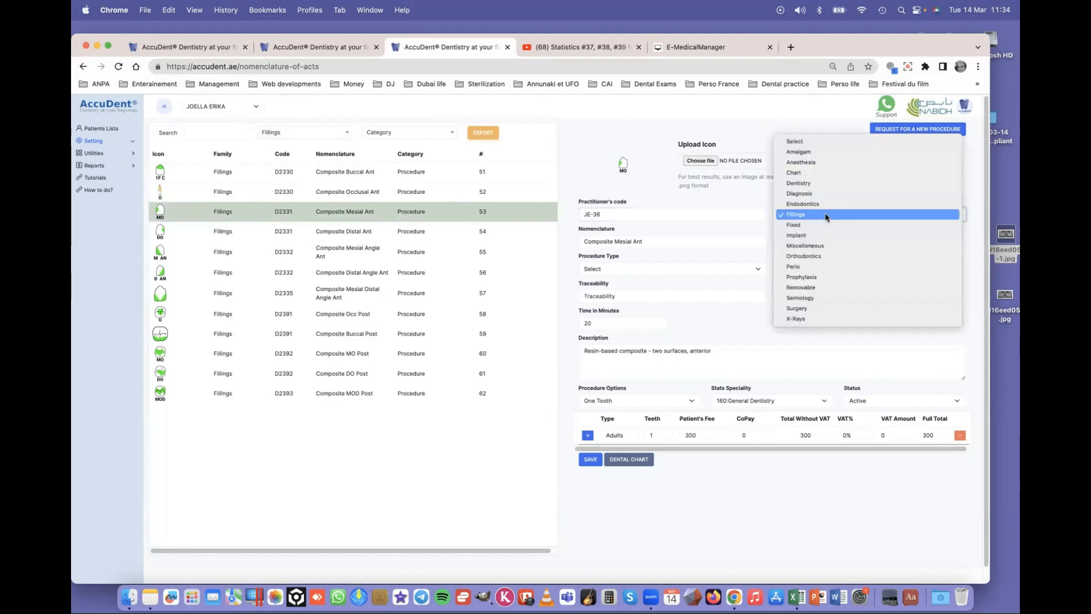
click(826, 216)
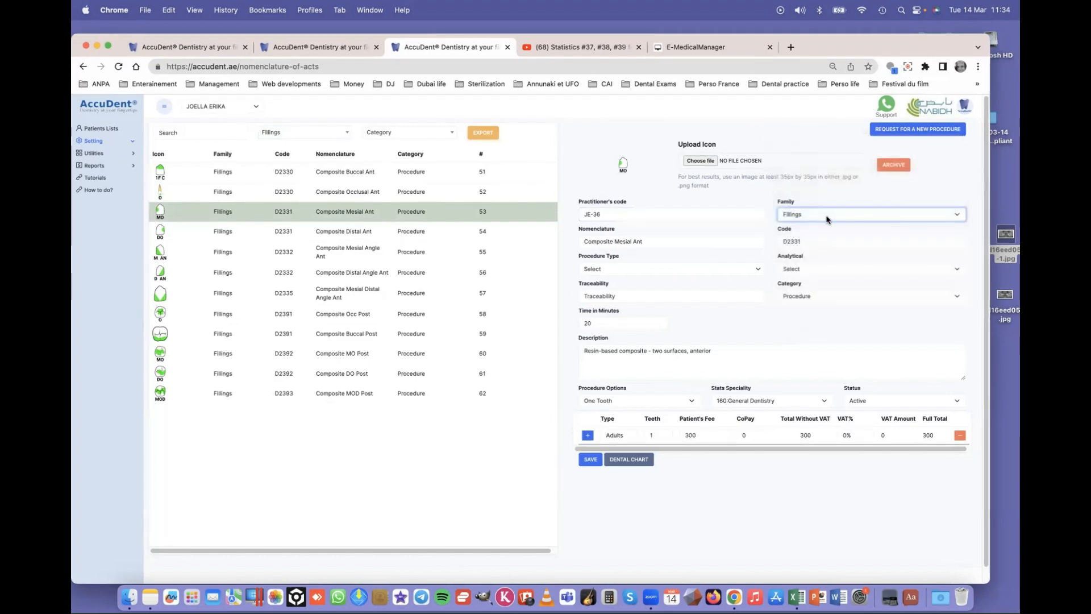
click(663, 243)
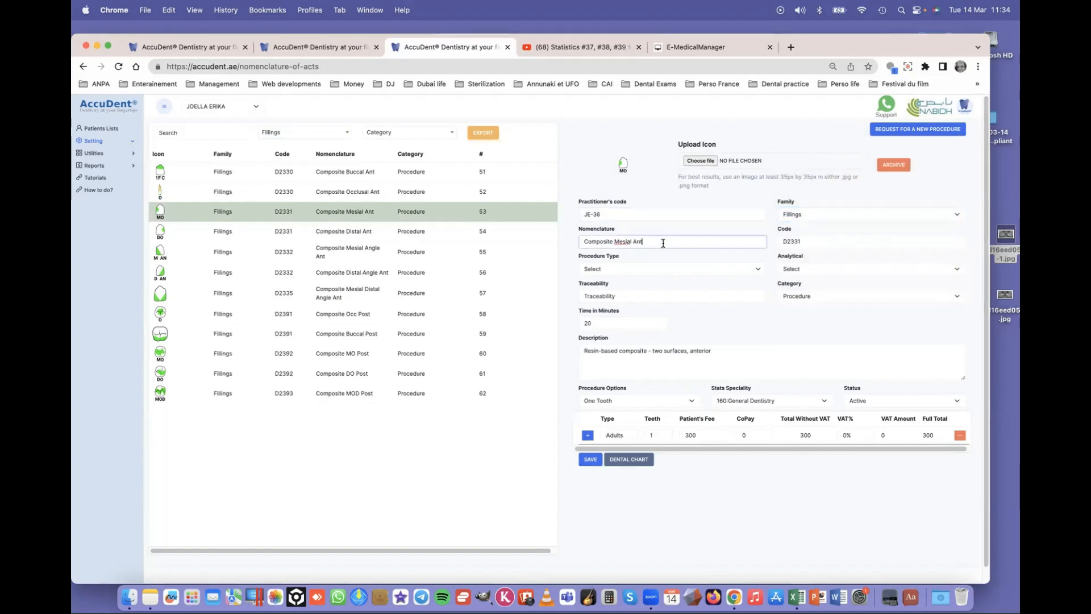
key(Tab)
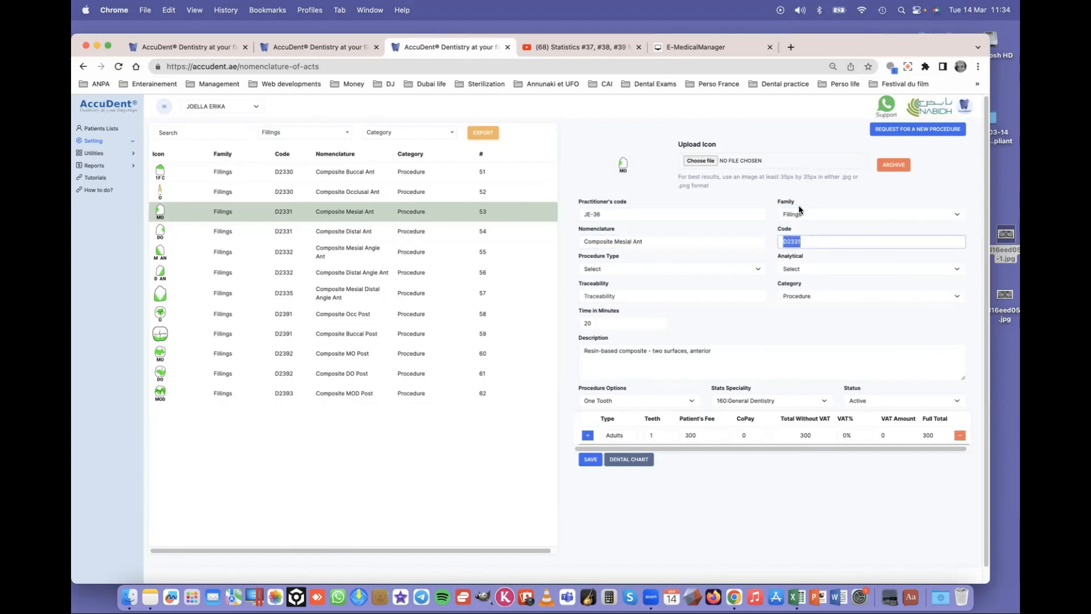
- Set the procedure type to Care and the analytical category to Composite Restoration
click(616, 272)
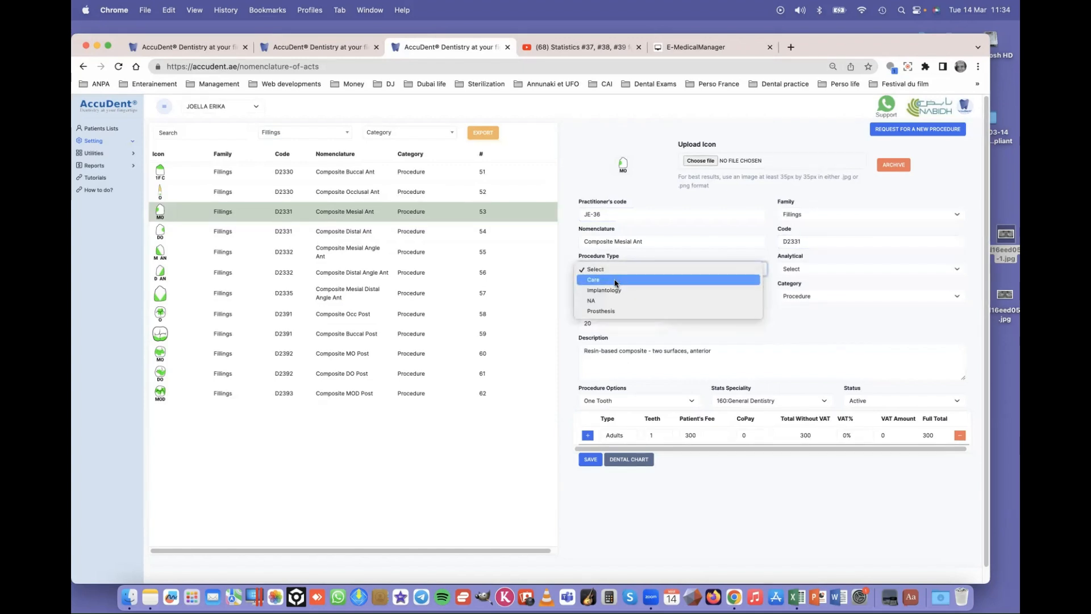
click(615, 280)
click(618, 269)
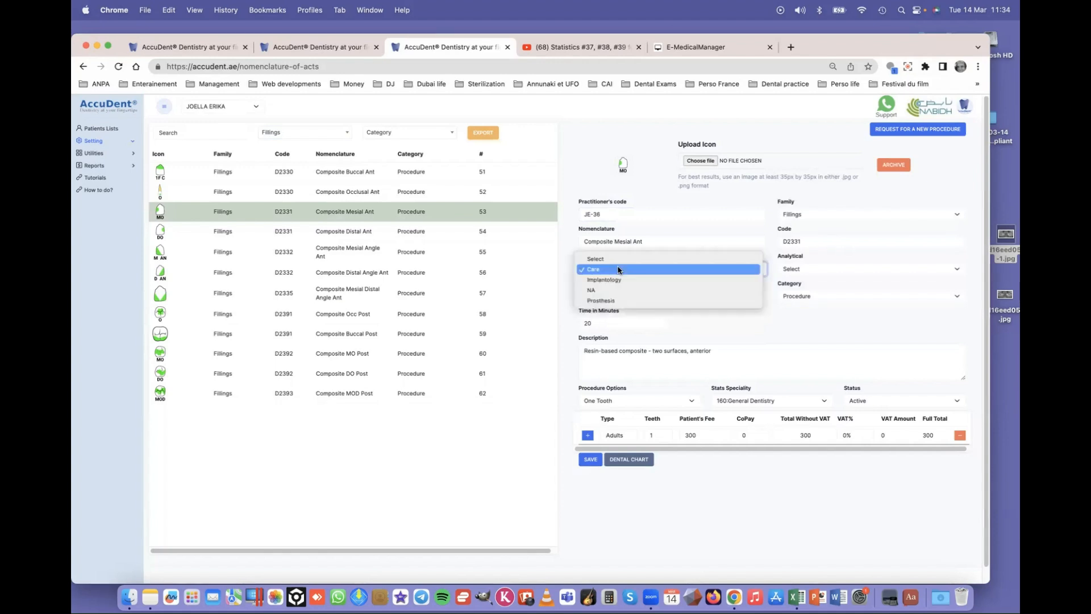
click(619, 270)
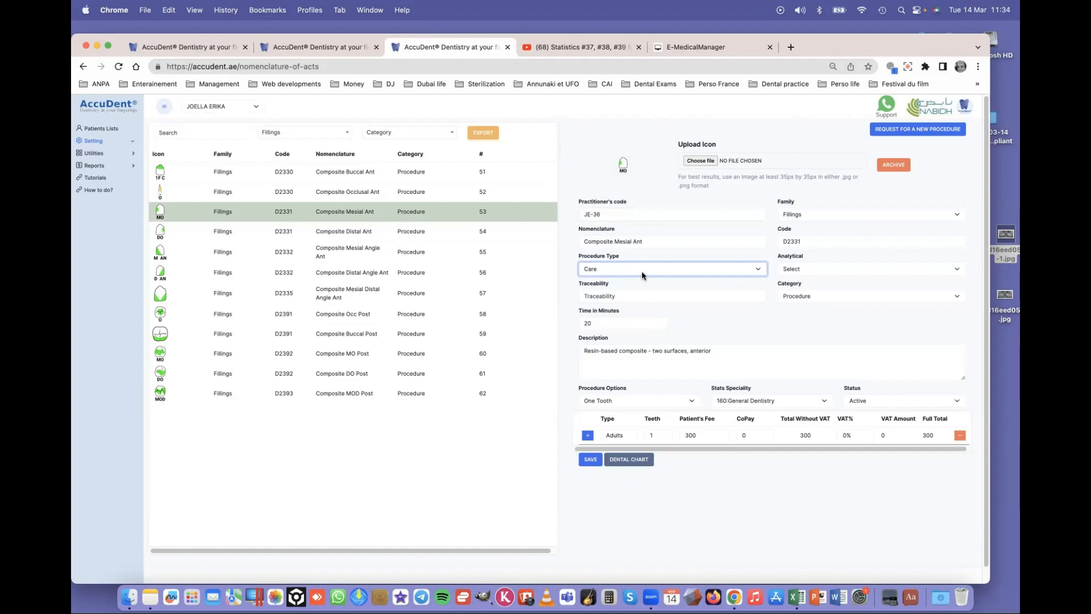
click(817, 270)
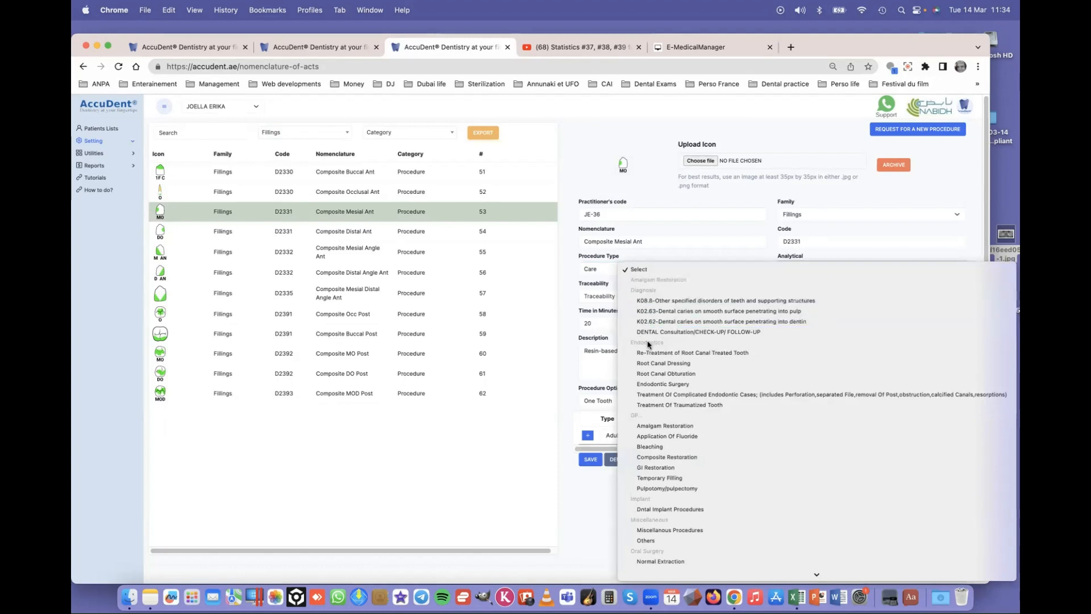
scroll(643, 341, down, 3)
scroll(654, 348, down, 2)
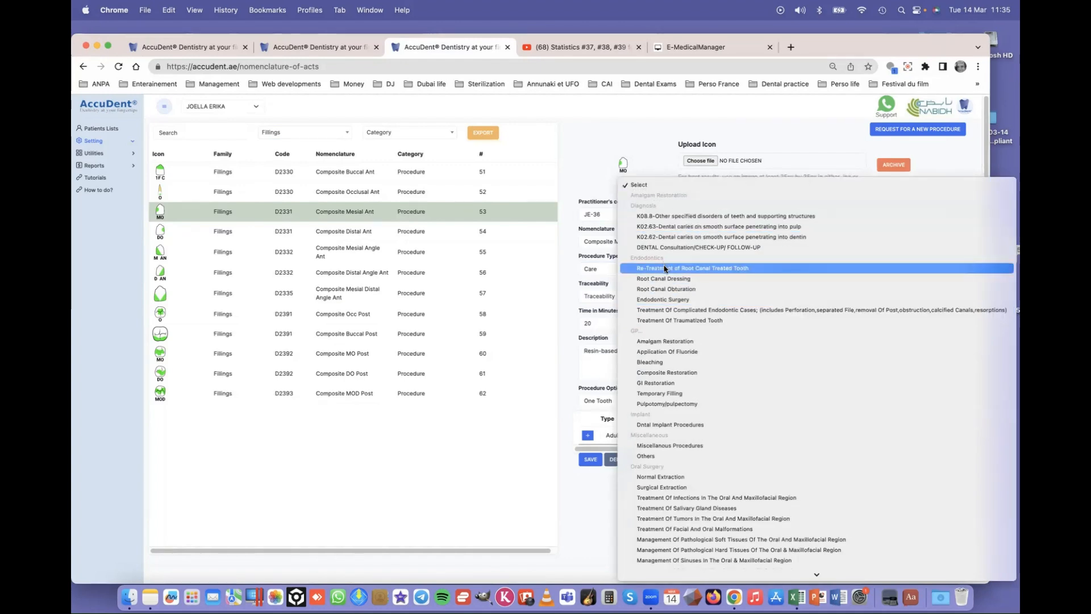
click(667, 372)
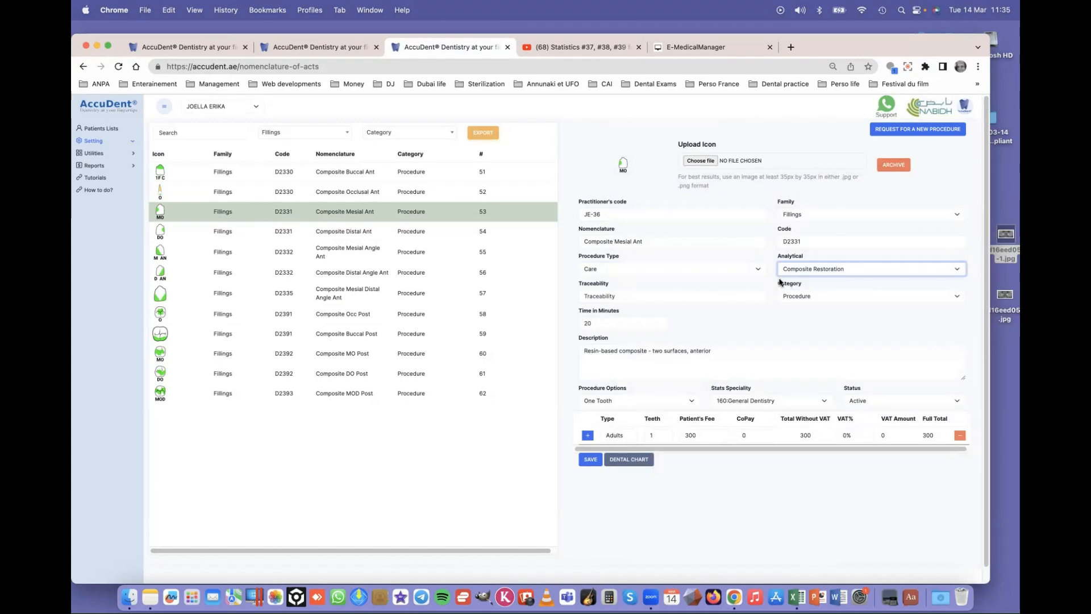
- Keep Procedure as the category, select the description text, and show the Procedure Options list
click(623, 295)
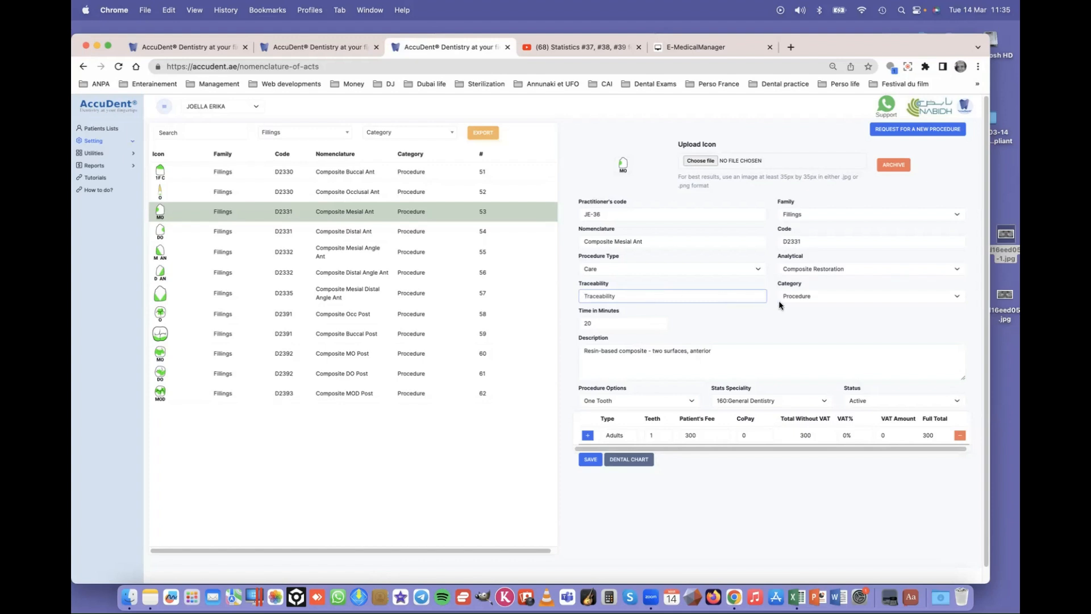
click(825, 299)
click(824, 297)
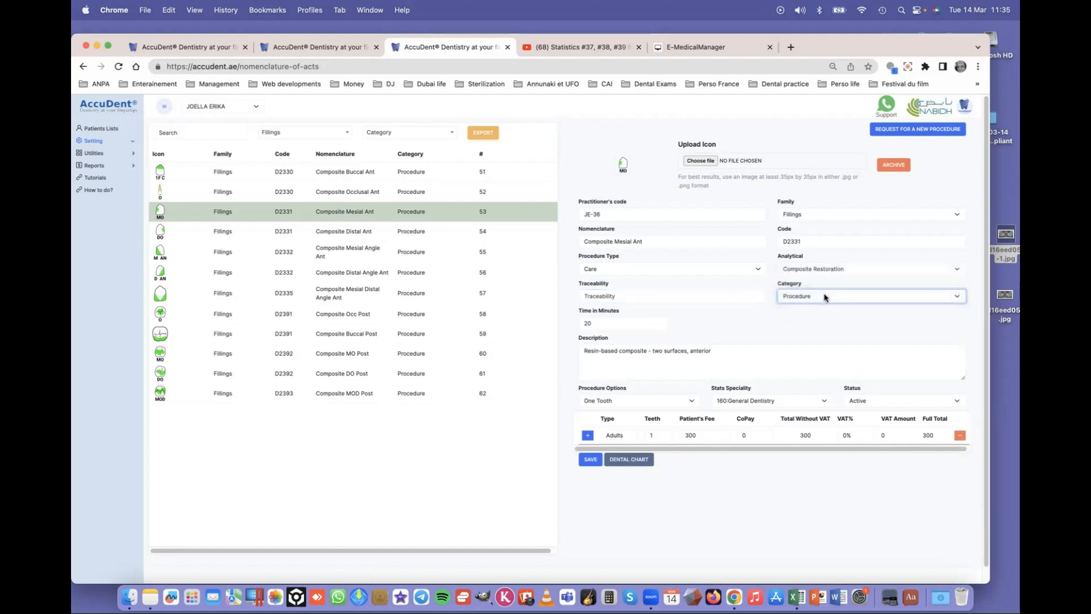
click(800, 297)
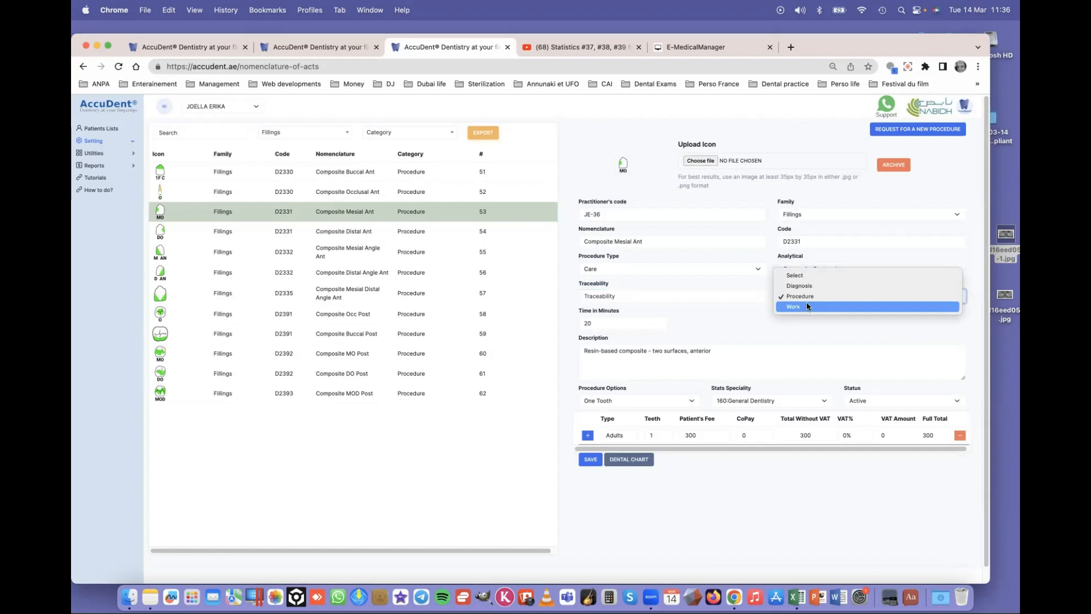
click(809, 297)
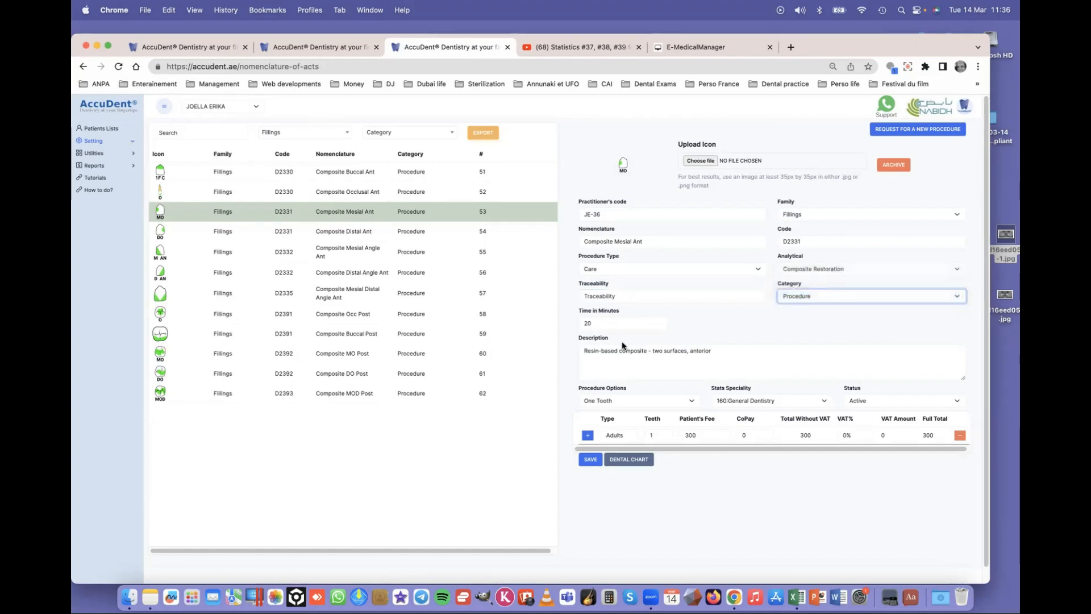
scroll(603, 350, down, 1)
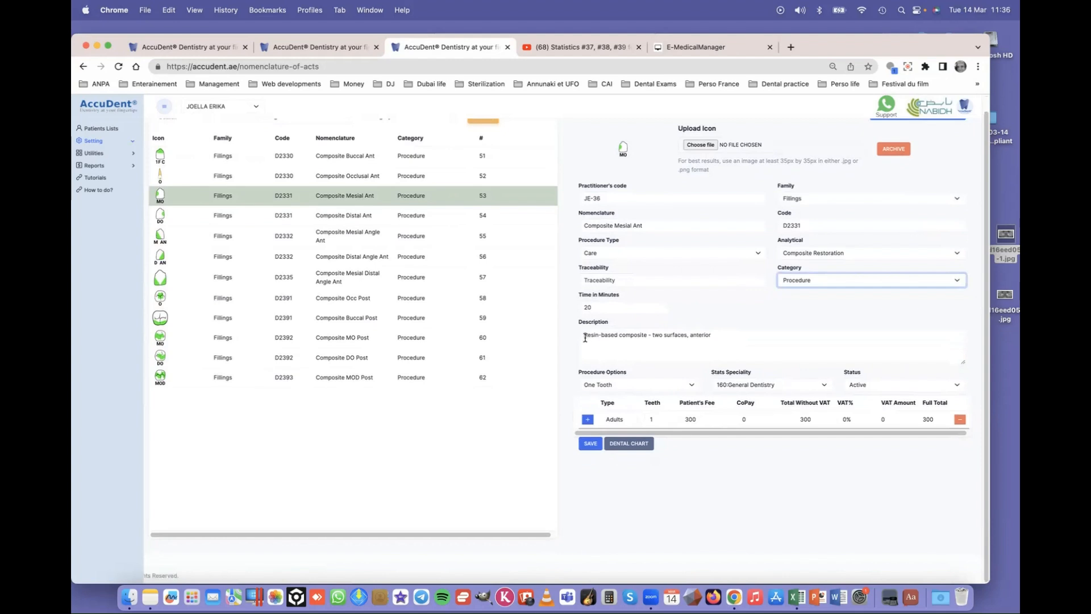
drag(583, 336, 740, 341)
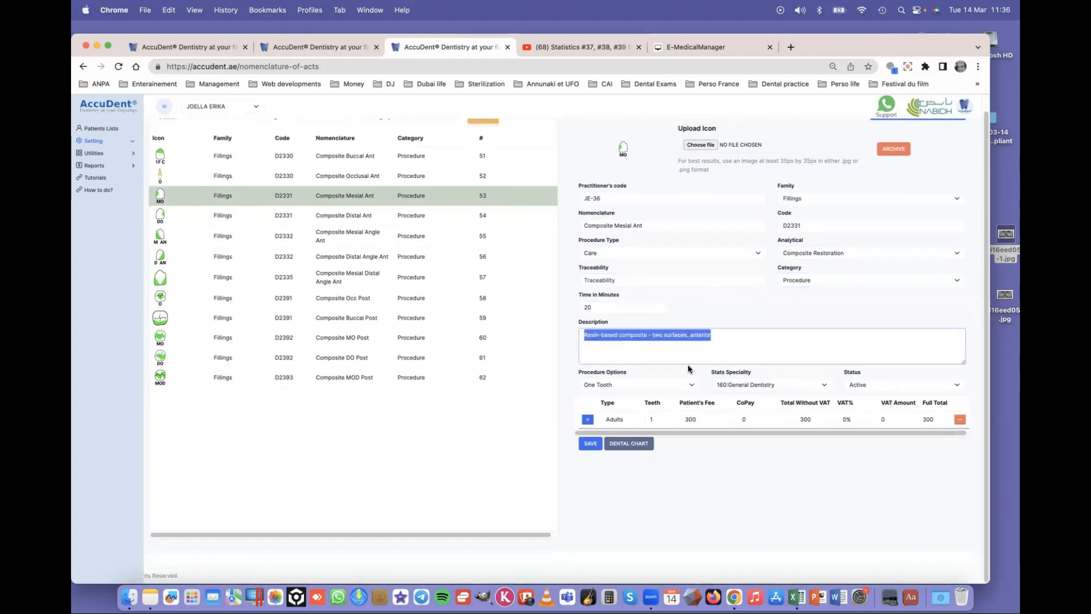
click(608, 385)
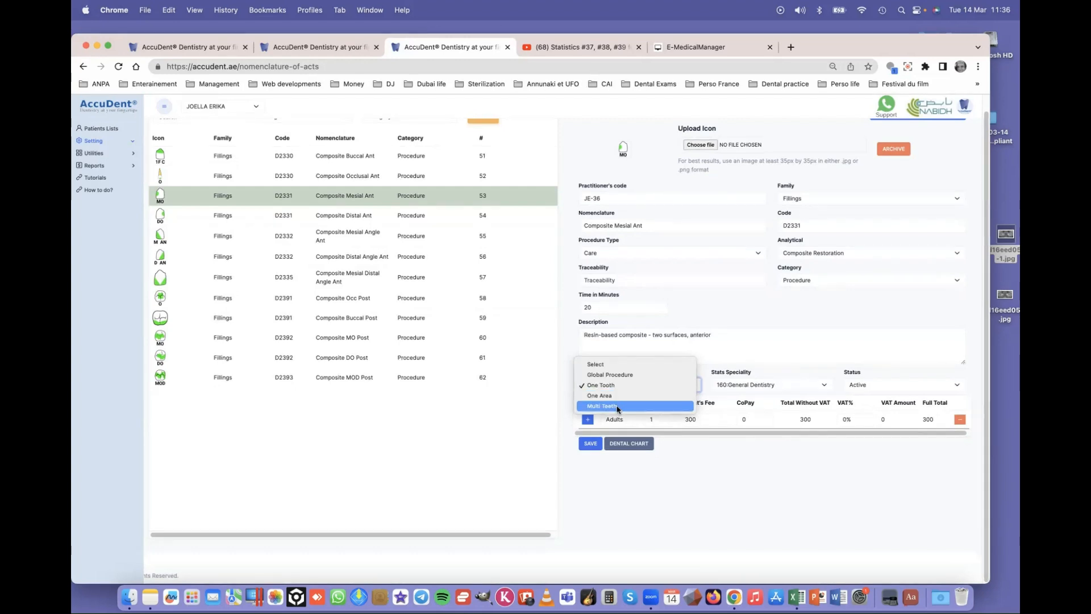
- Keep One Tooth, add an Adults fee line of 600 for 2 teeth, and save the procedure
click(619, 387)
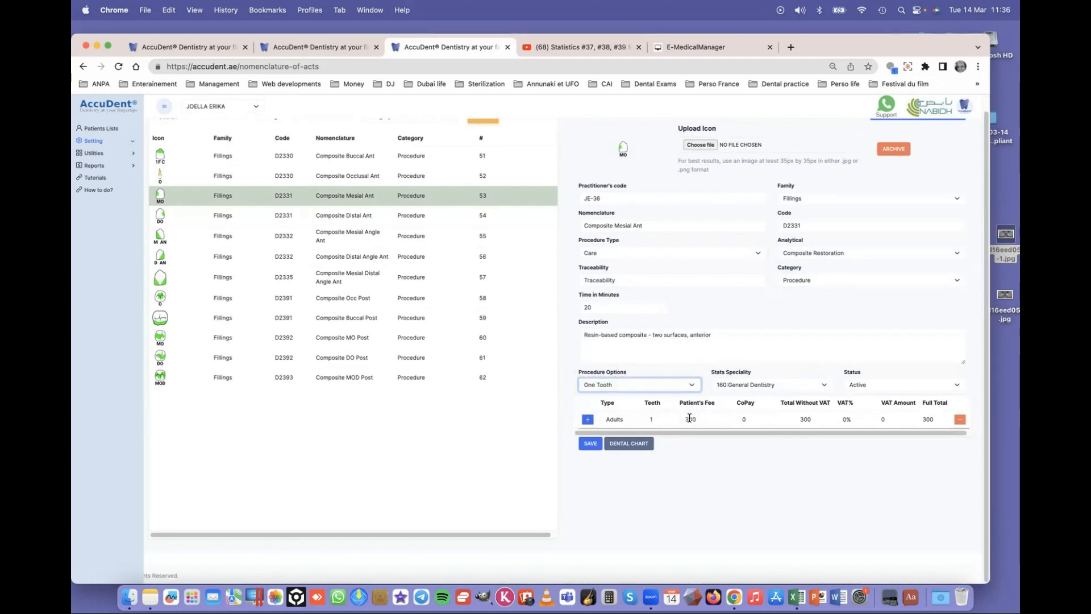
click(587, 420)
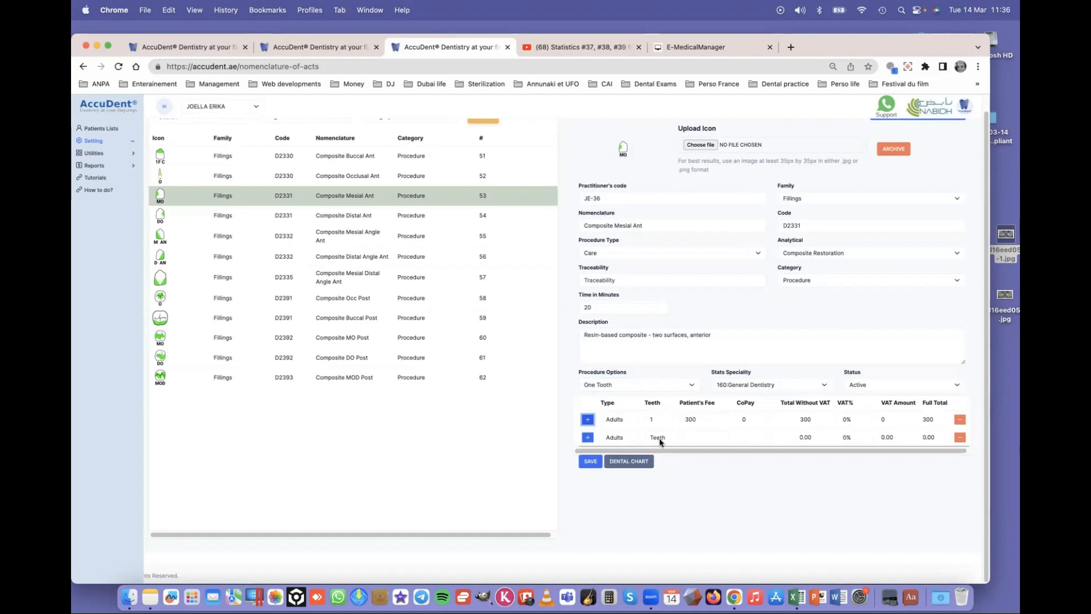
click(658, 440)
click(660, 459)
click(691, 437)
text(600)
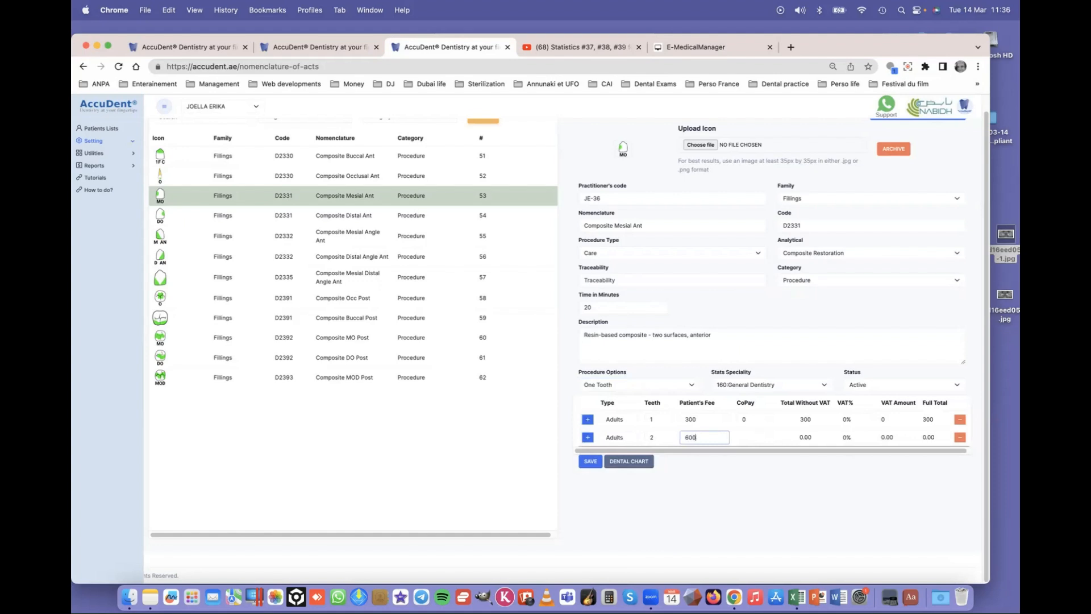
key(Tab)
click(590, 462)
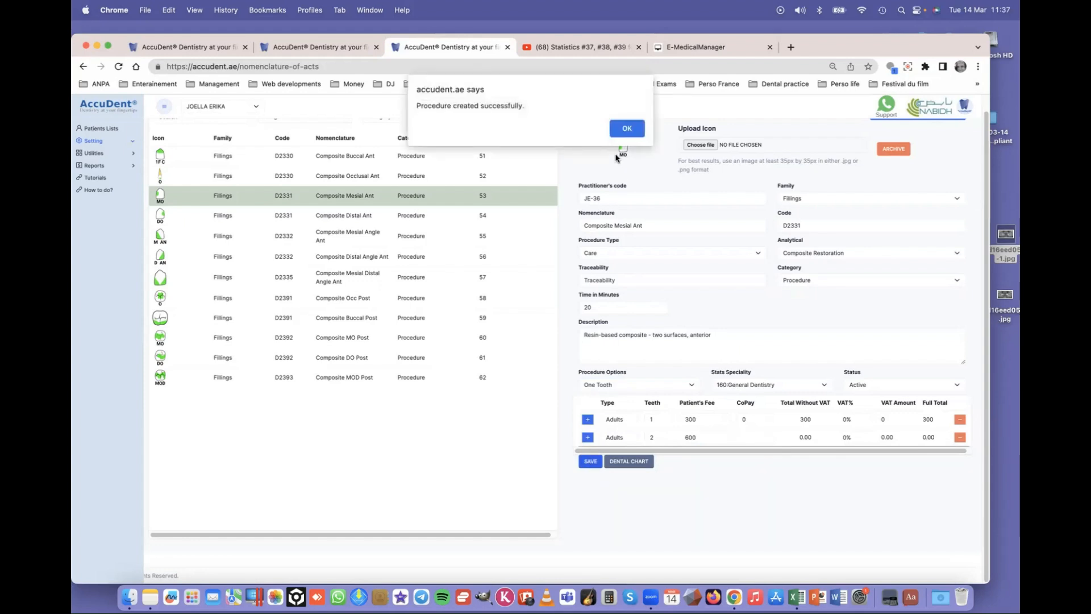
click(624, 128)
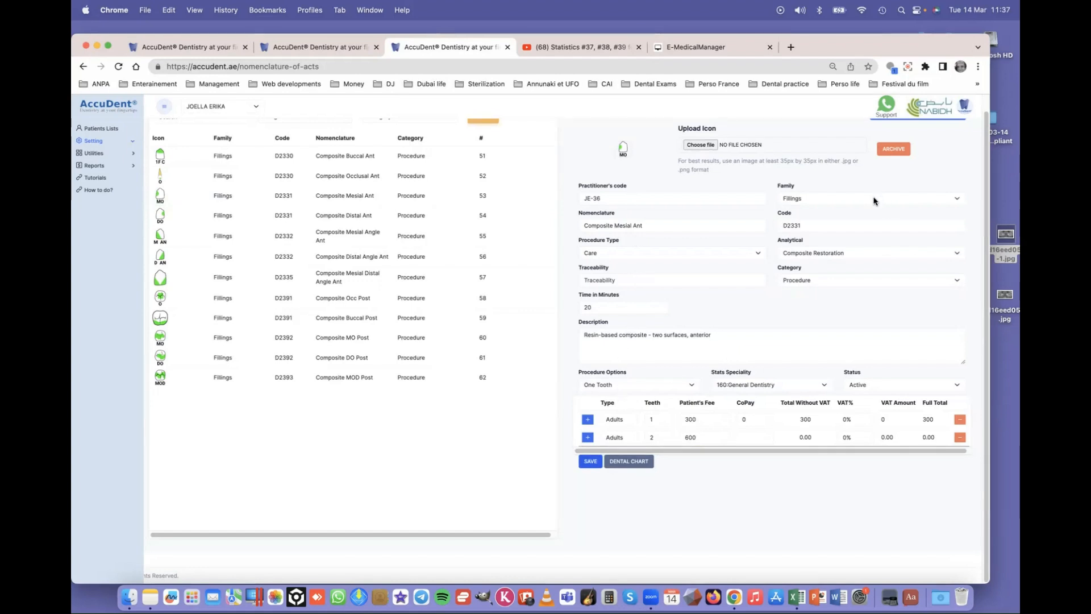
- View the Composite Distal Ant procedure, then go to Setting > My Procedures
click(223, 218)
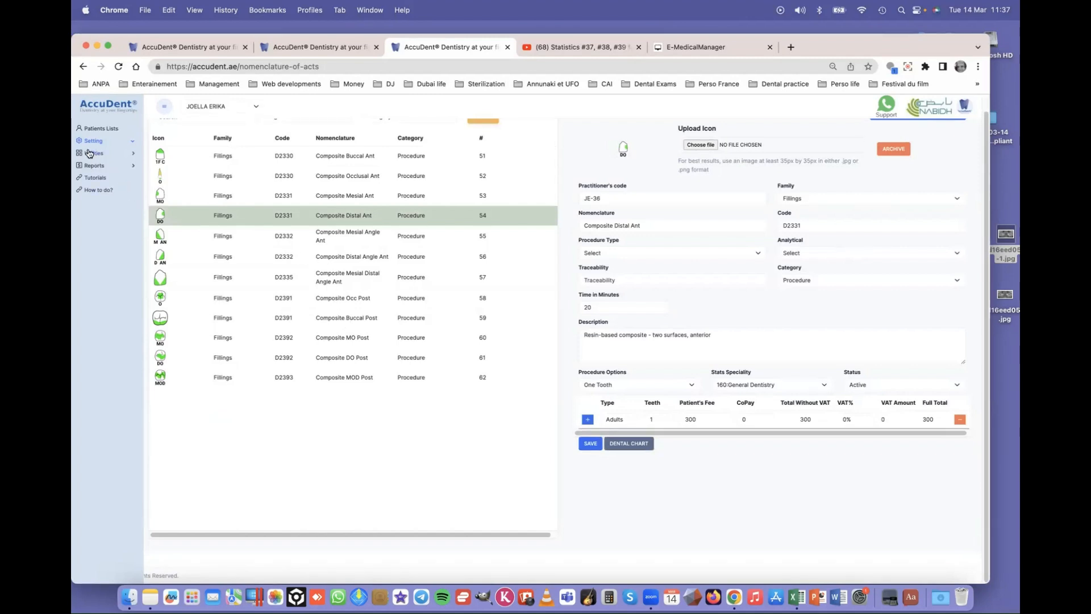
click(131, 141)
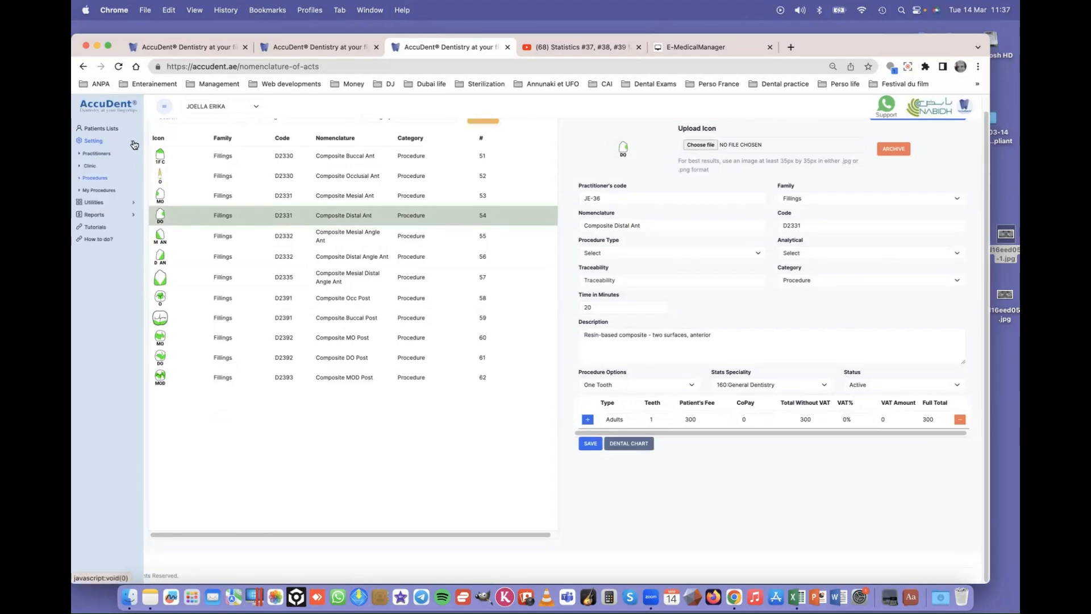
click(105, 191)
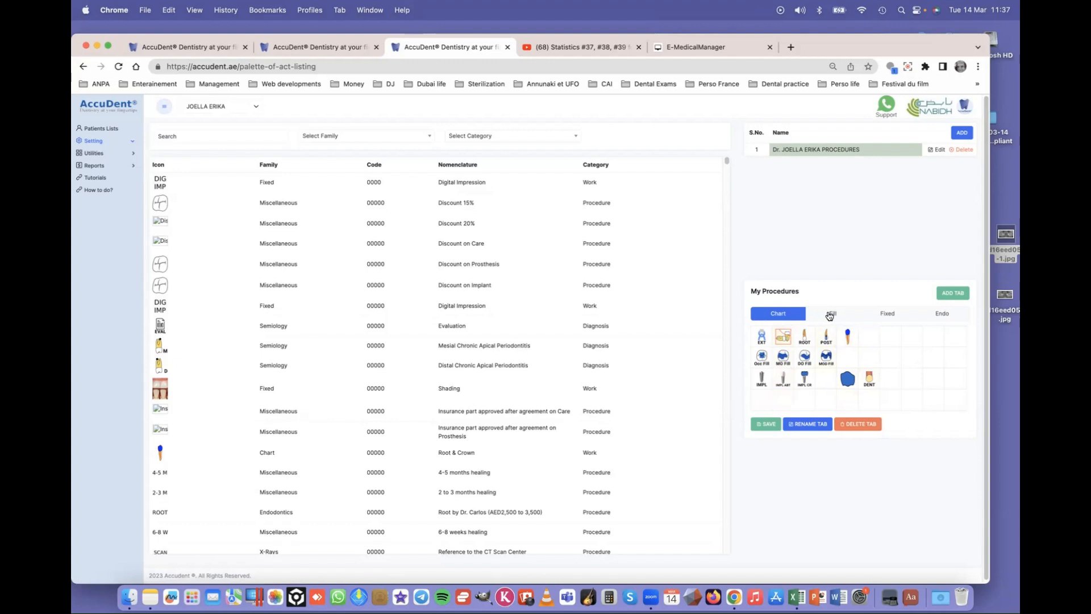
- Browse the Fill, Fixed and Endo tabs of the My Procedures palette
click(831, 316)
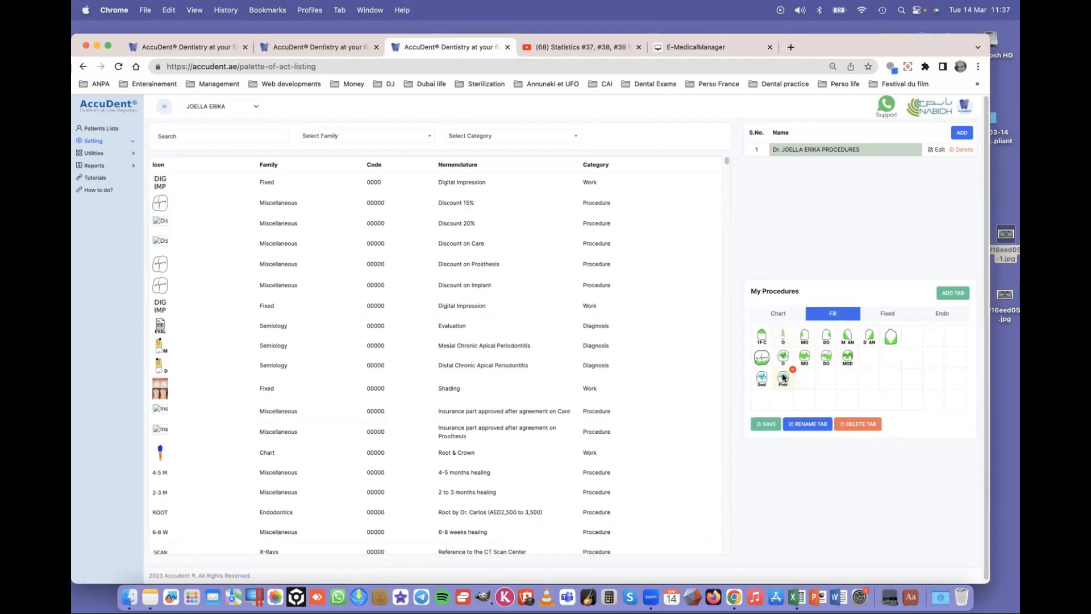
click(891, 314)
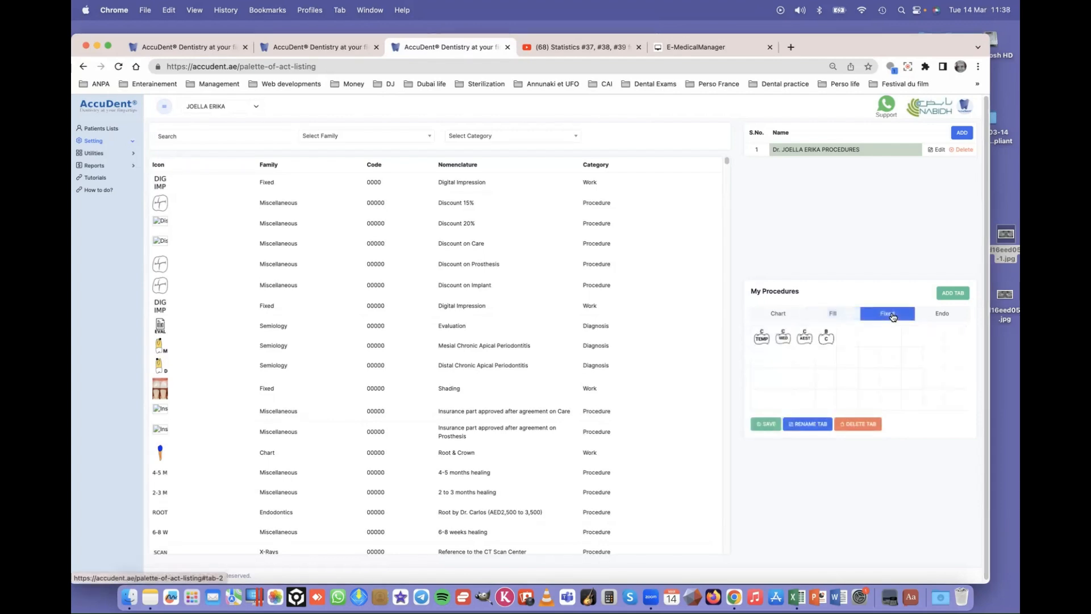
click(943, 314)
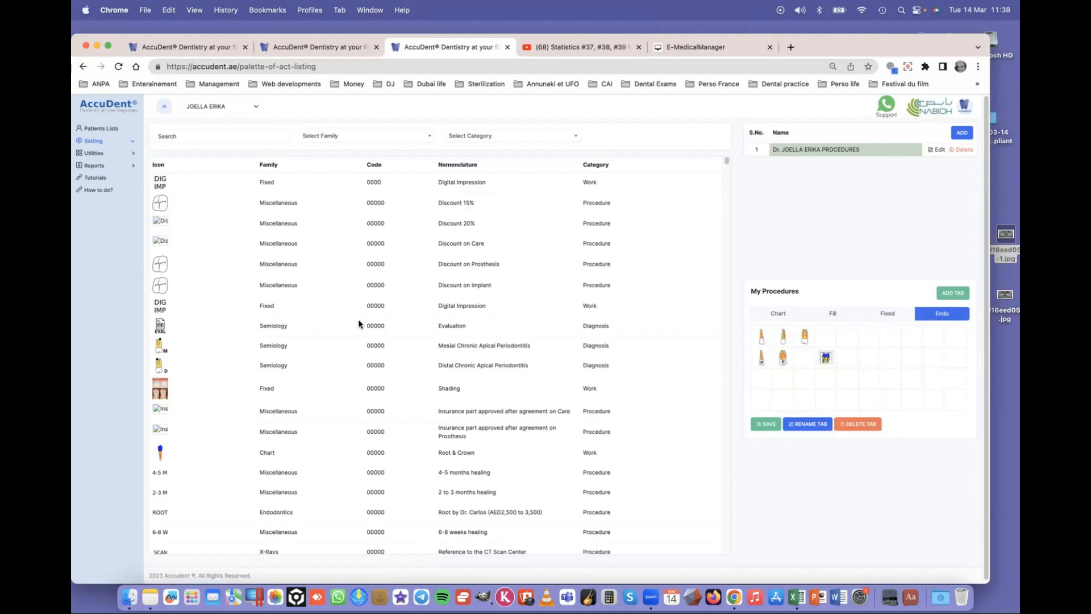
- Filter the procedure list to the Implant family with Select Family
click(326, 137)
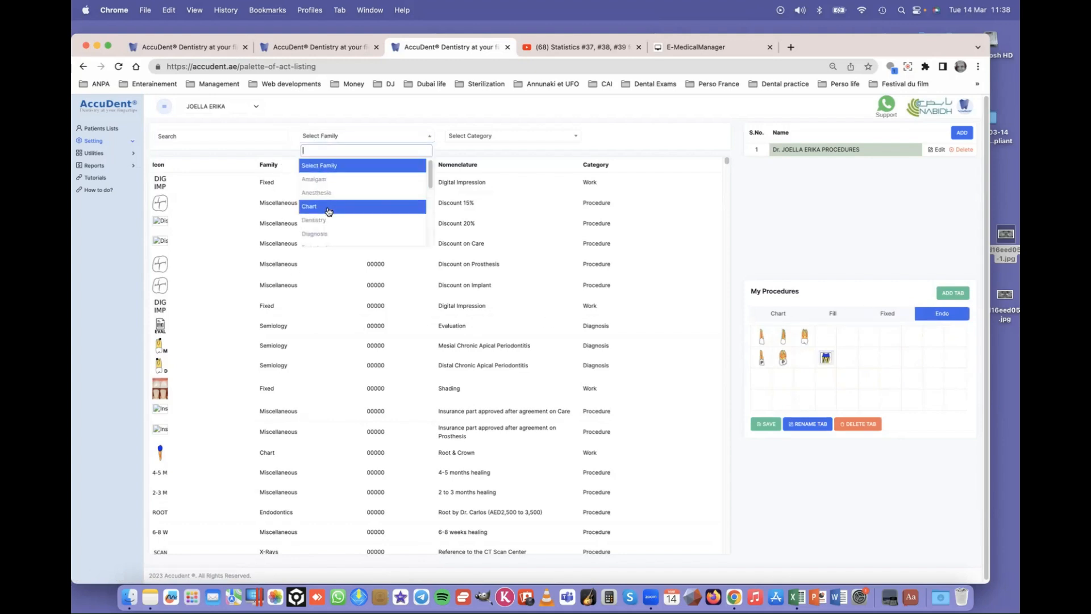
scroll(331, 223, down, 2)
scroll(332, 224, down, 2)
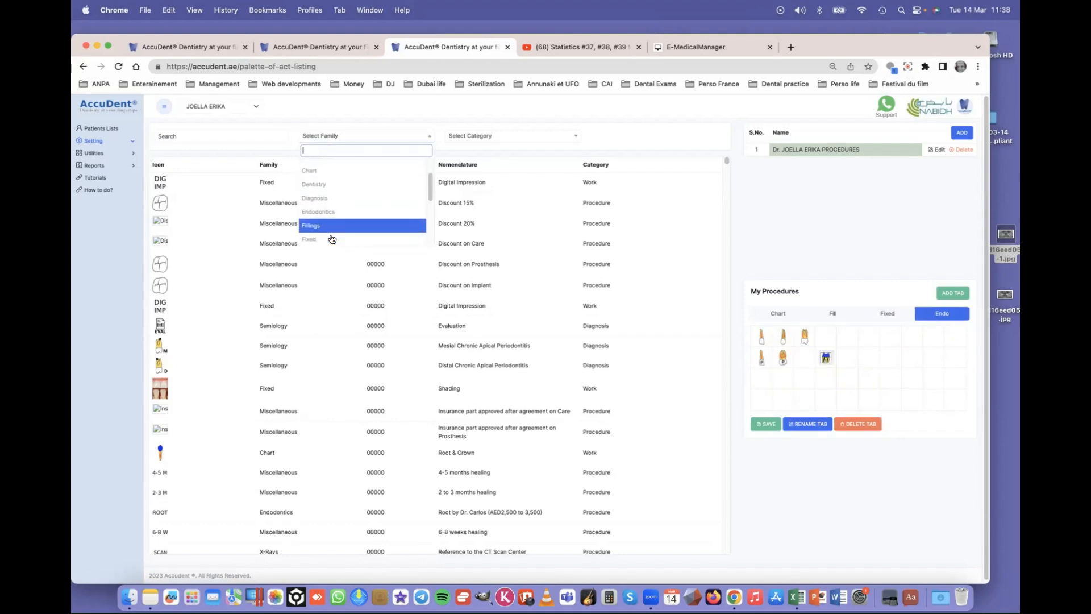
click(329, 238)
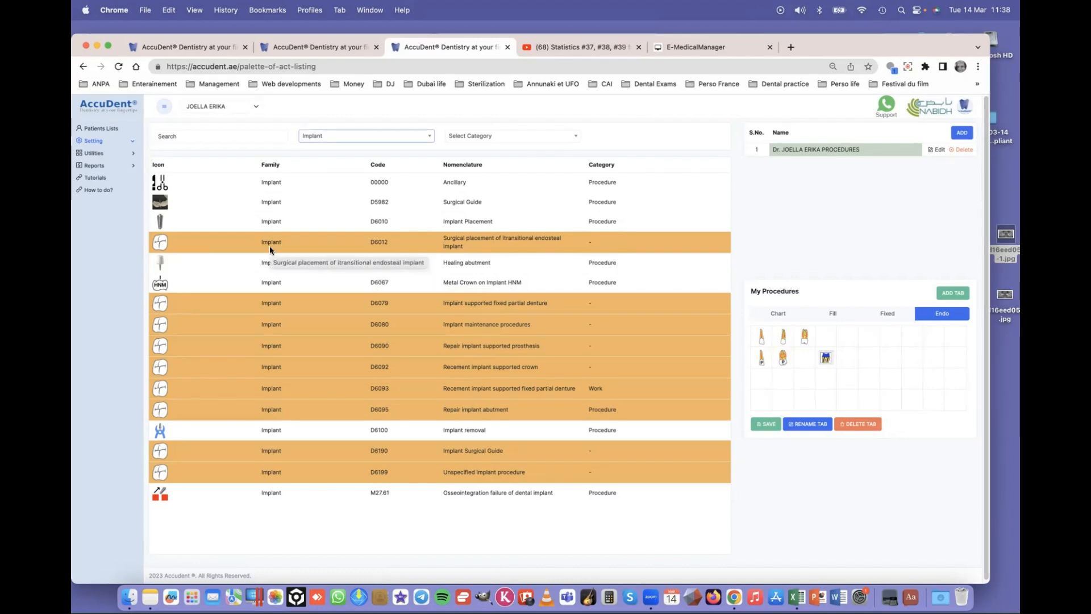
- Open the ADVIL 200 mg record from Utilities' List of Medicines in the Update Medical Medicines form
click(95, 142)
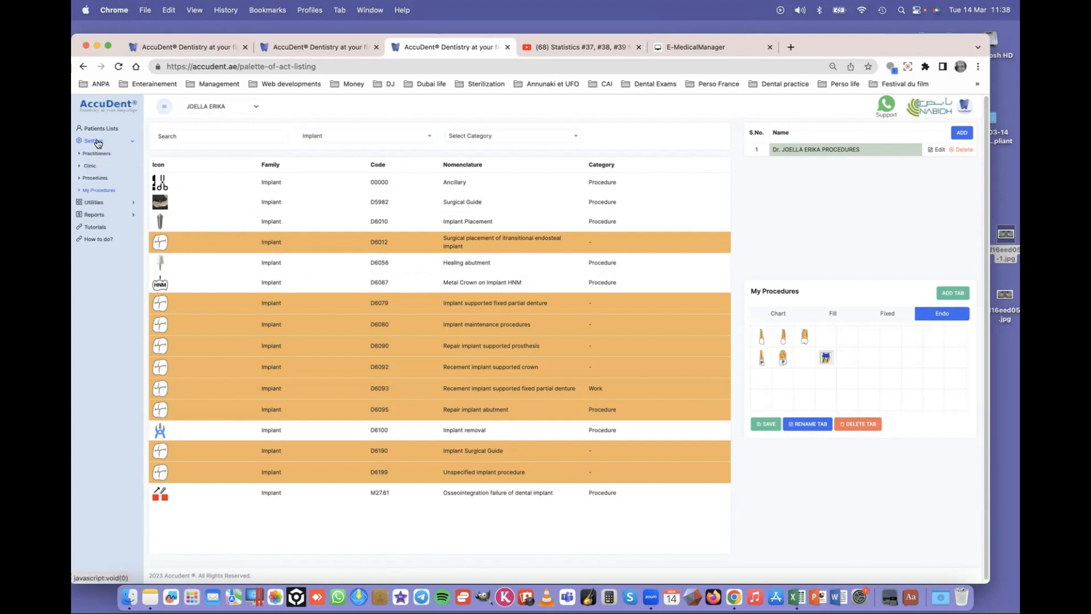
click(111, 144)
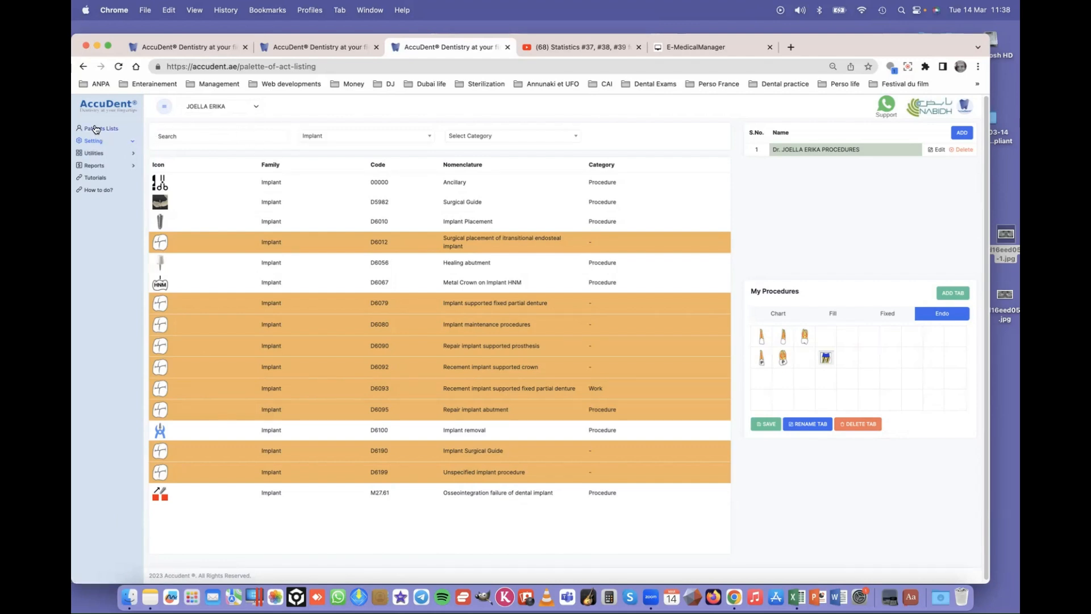
click(134, 155)
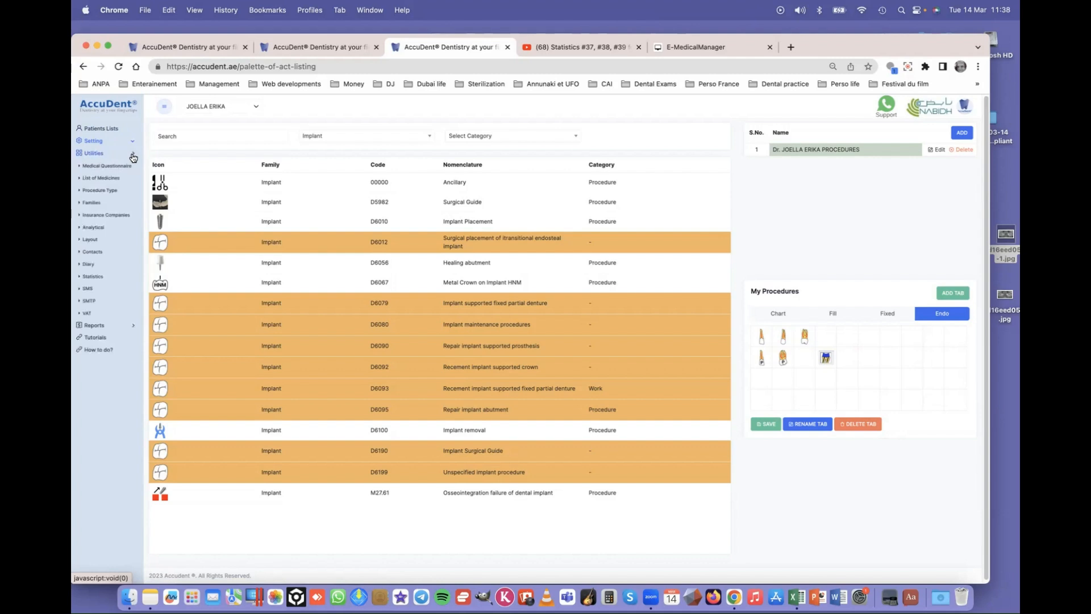
click(111, 179)
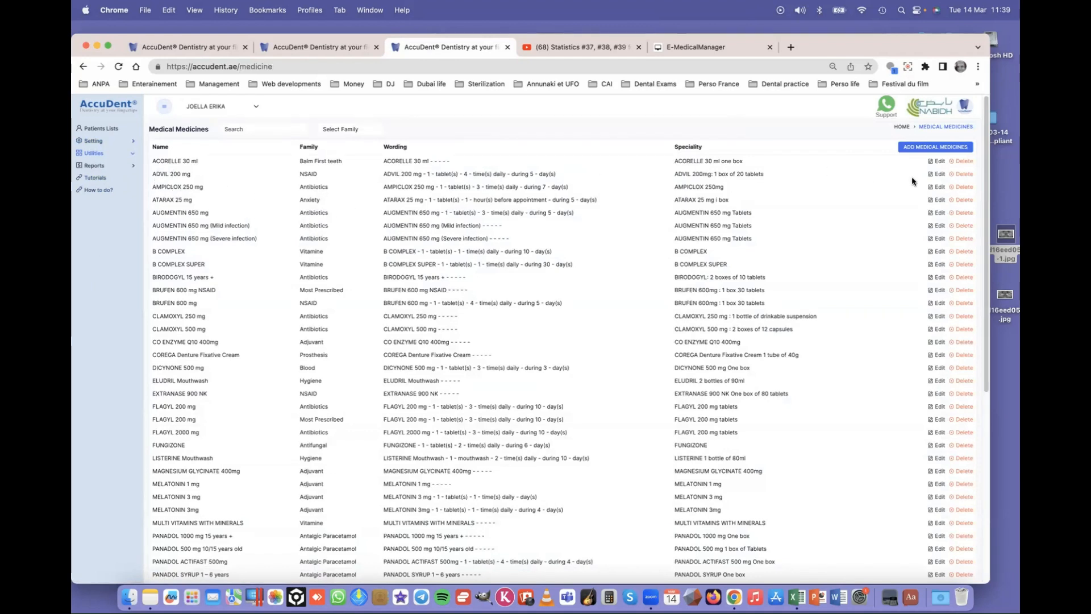
click(941, 176)
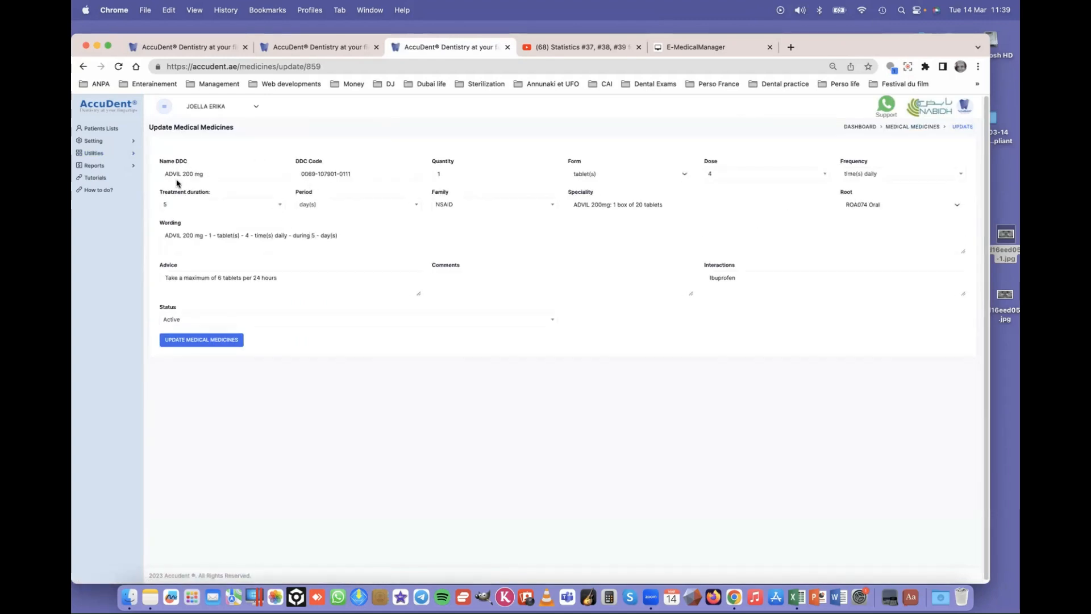
drag(165, 176, 206, 175)
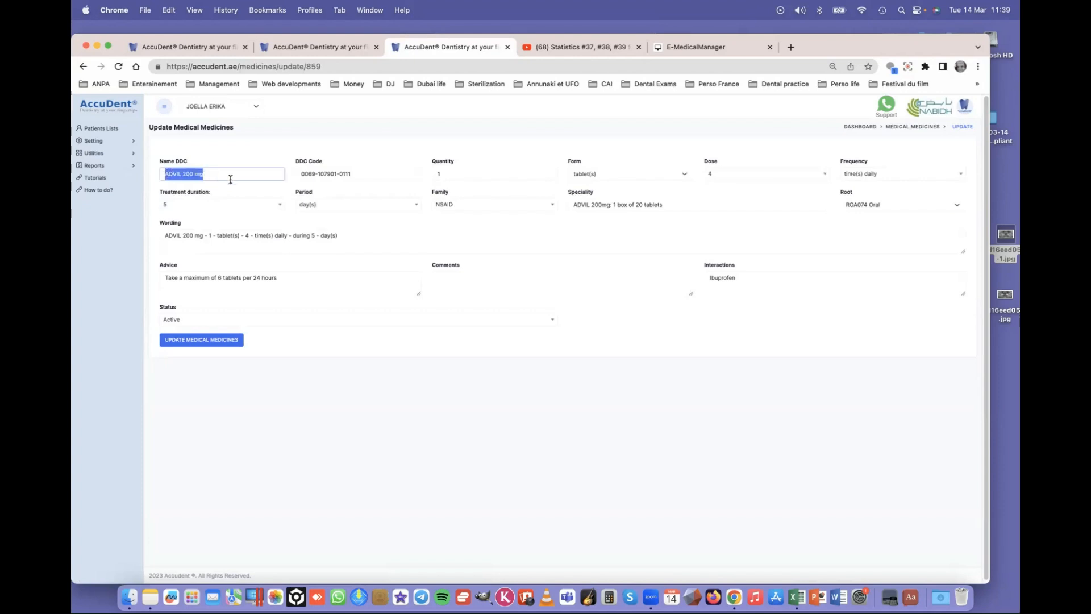
click(193, 163)
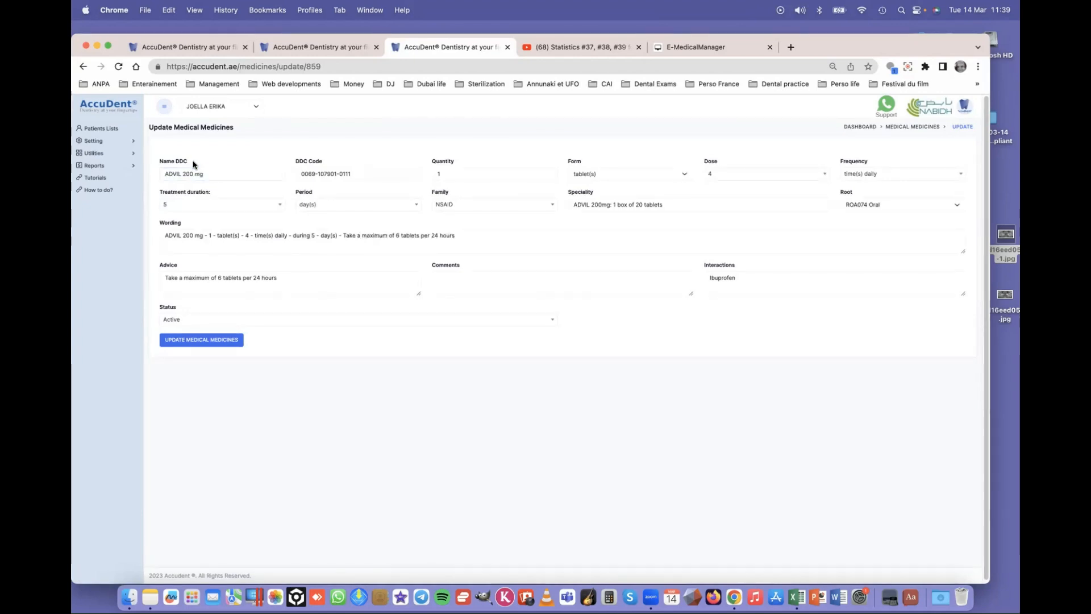
drag(189, 164, 159, 162)
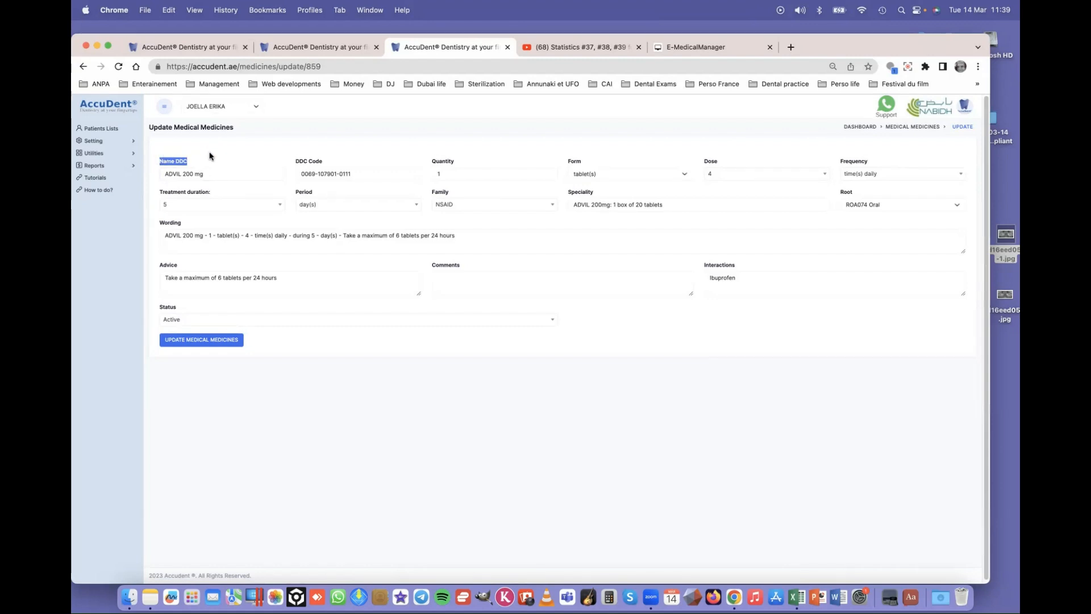
drag(211, 171, 200, 175)
triple_click(199, 175)
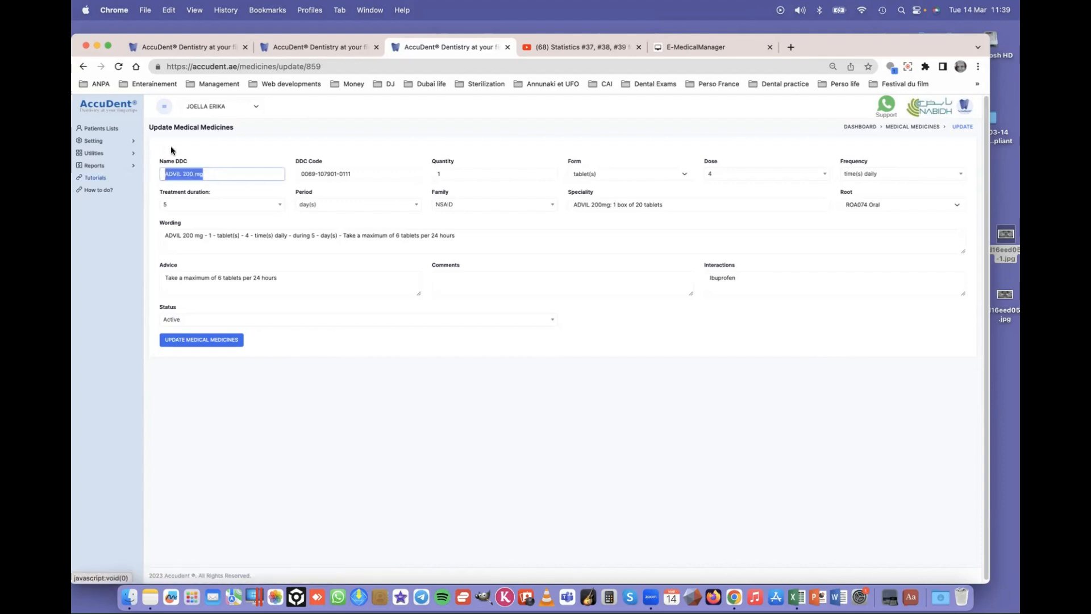
click(330, 162)
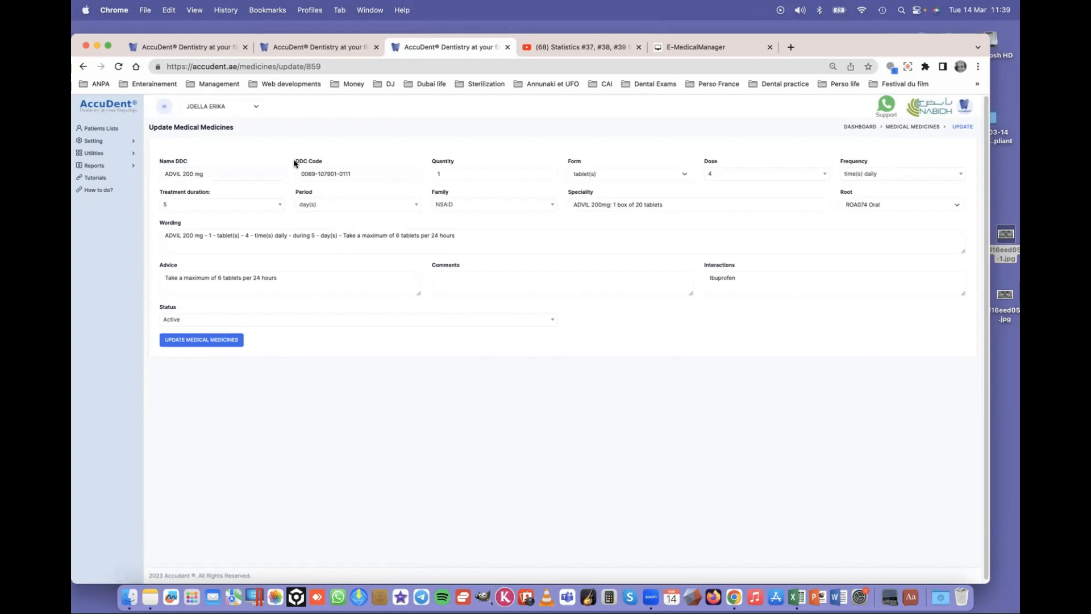
drag(295, 162, 329, 163)
click(361, 176)
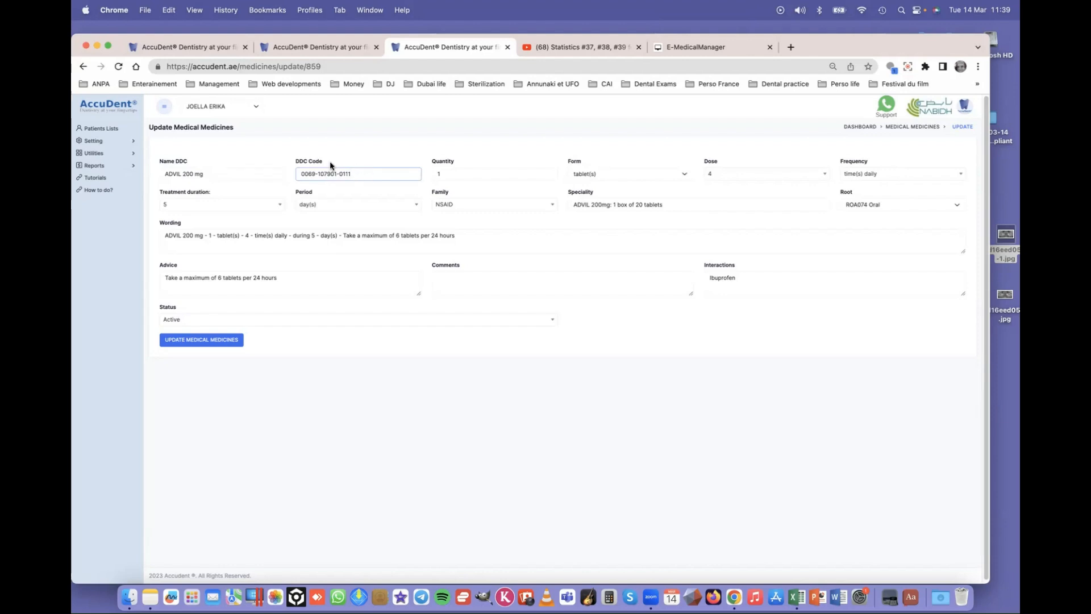
click(296, 164)
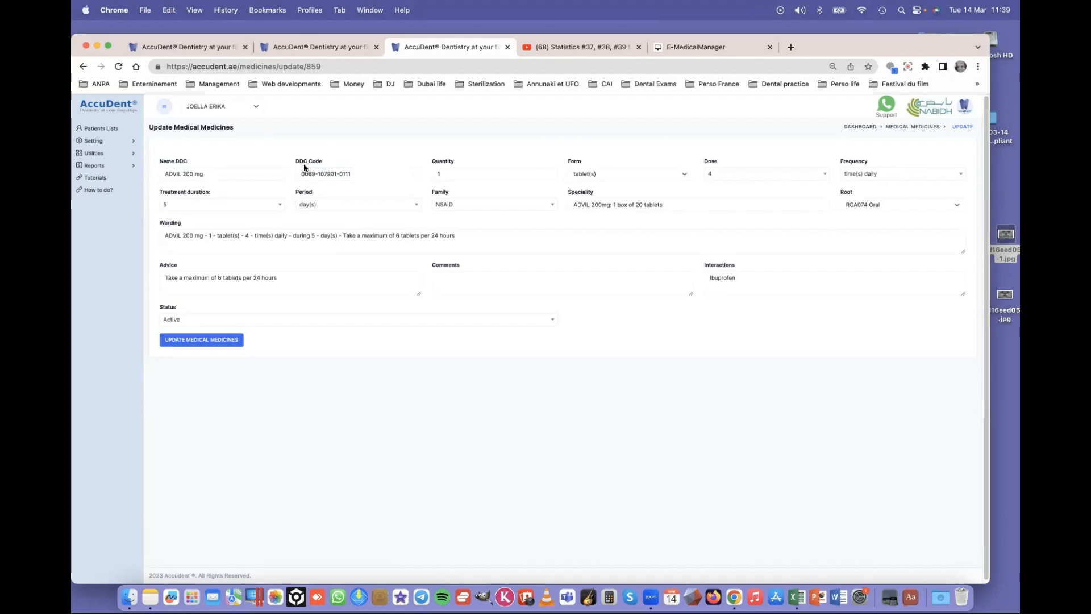
click(455, 176)
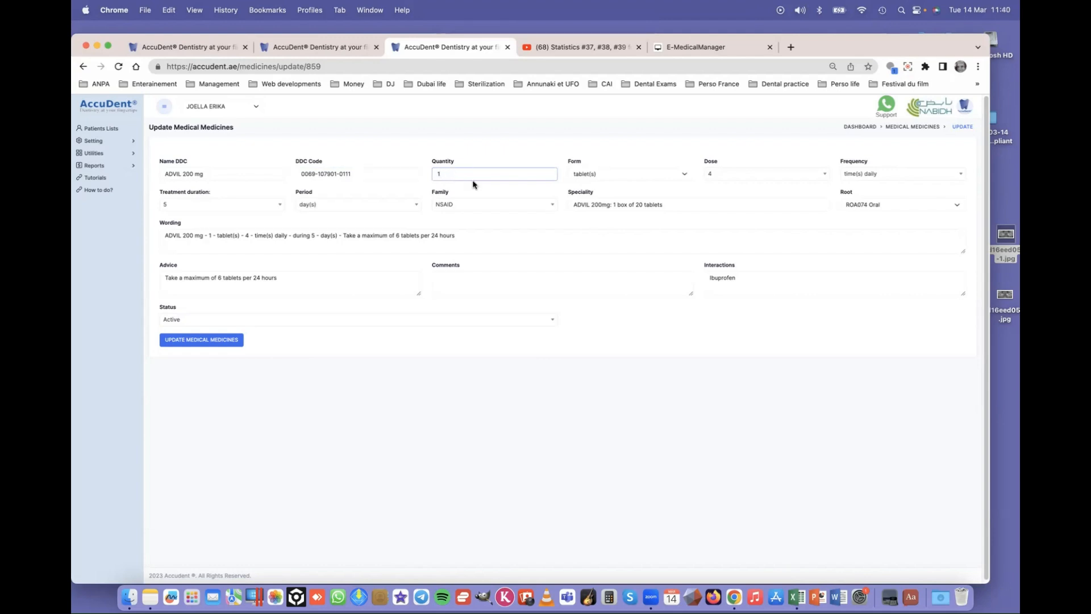
click(606, 176)
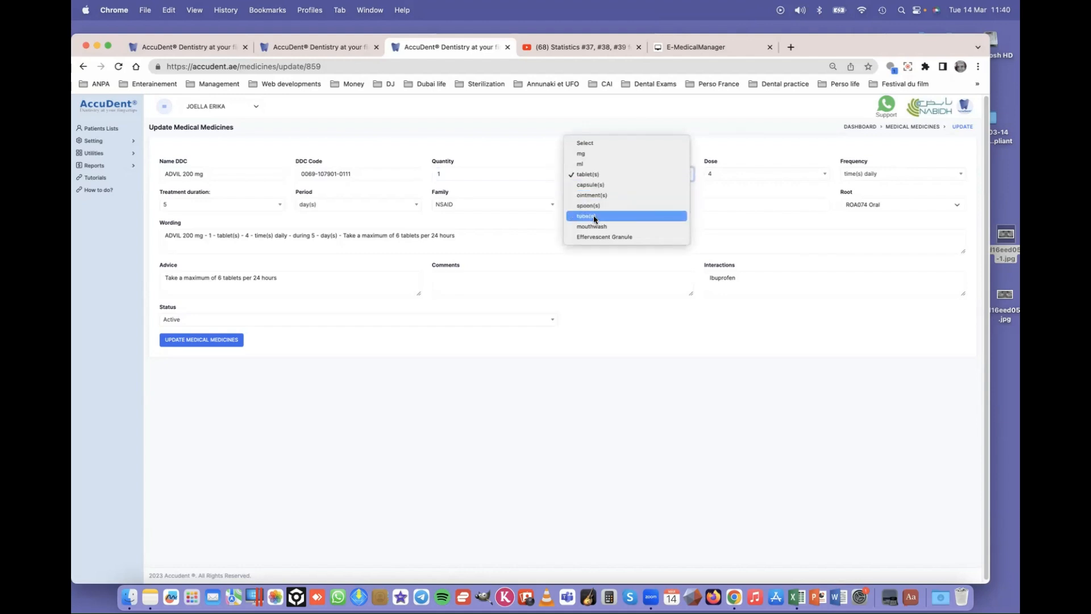
click(590, 173)
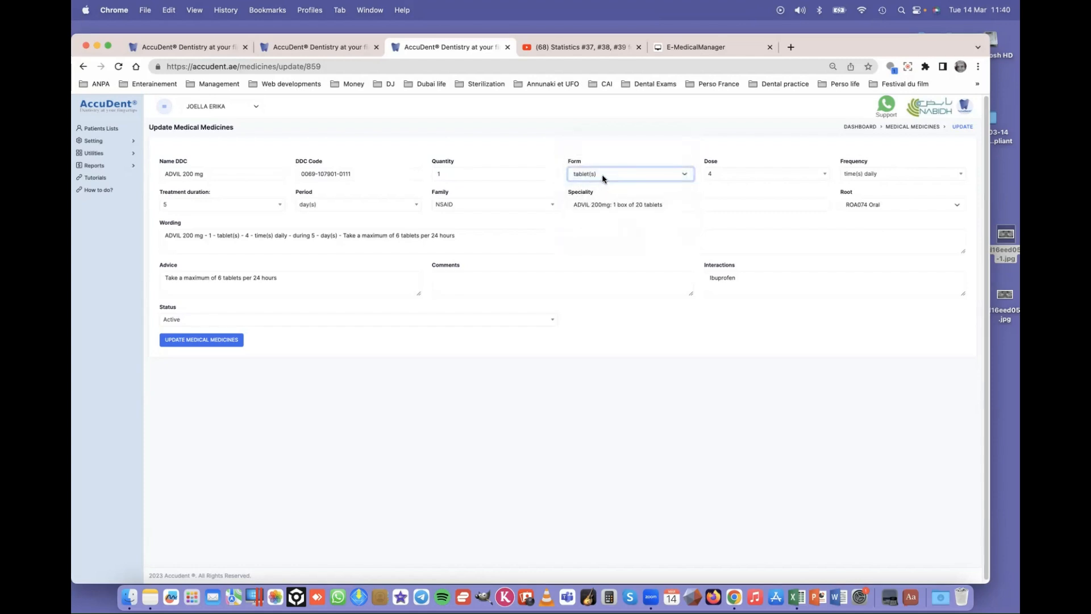
click(721, 175)
click(722, 176)
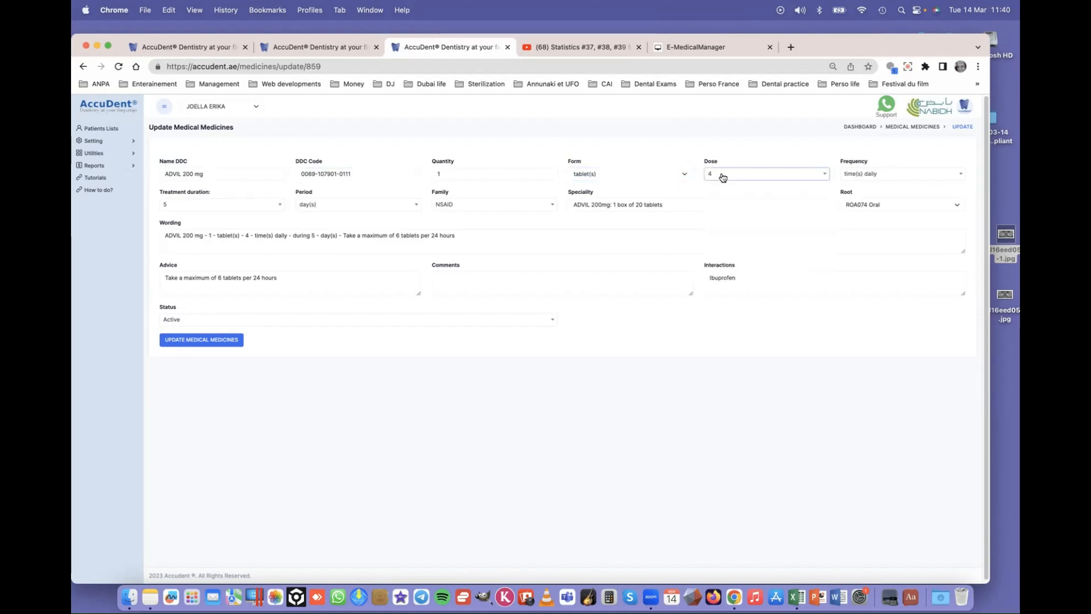
click(862, 175)
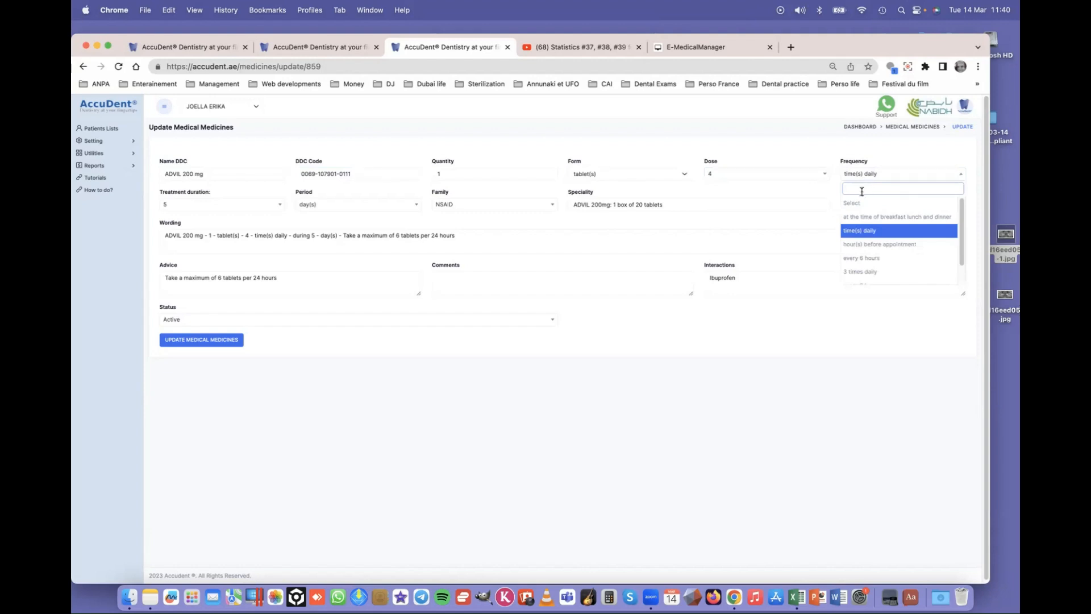
click(871, 232)
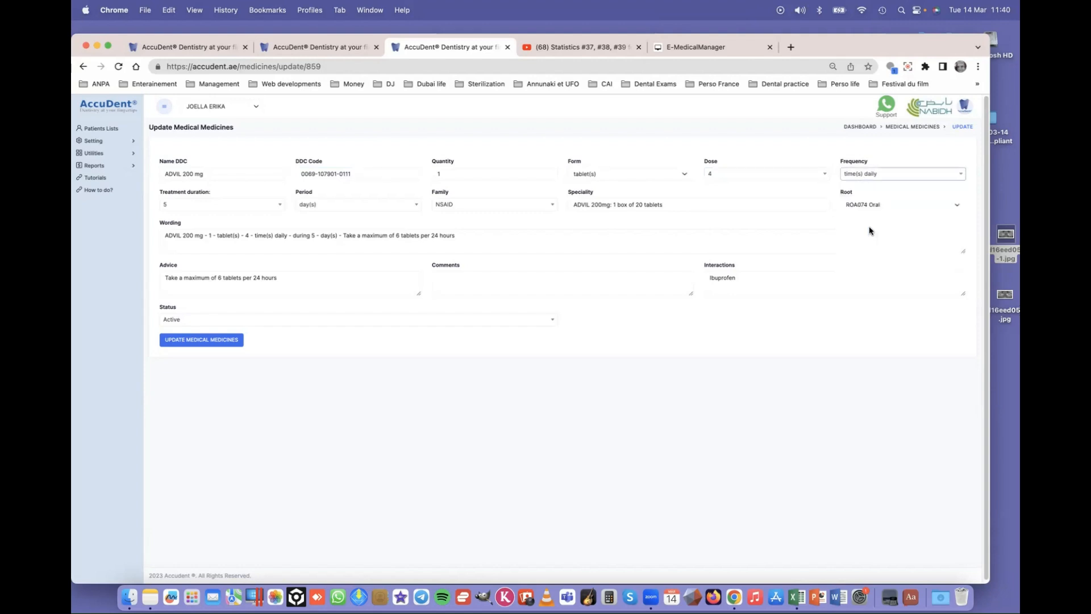
click(180, 205)
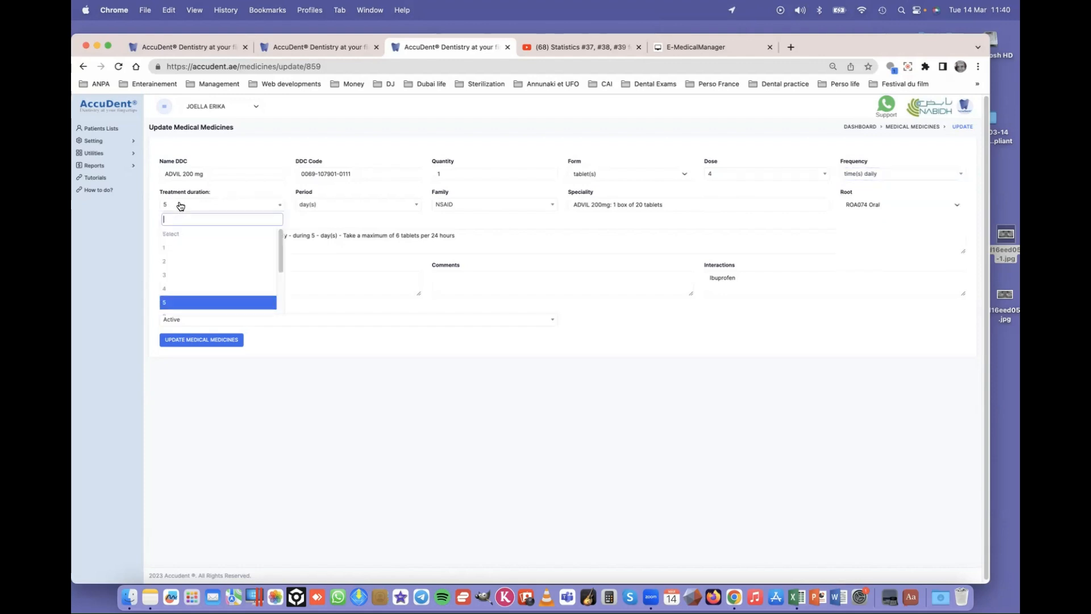
click(179, 204)
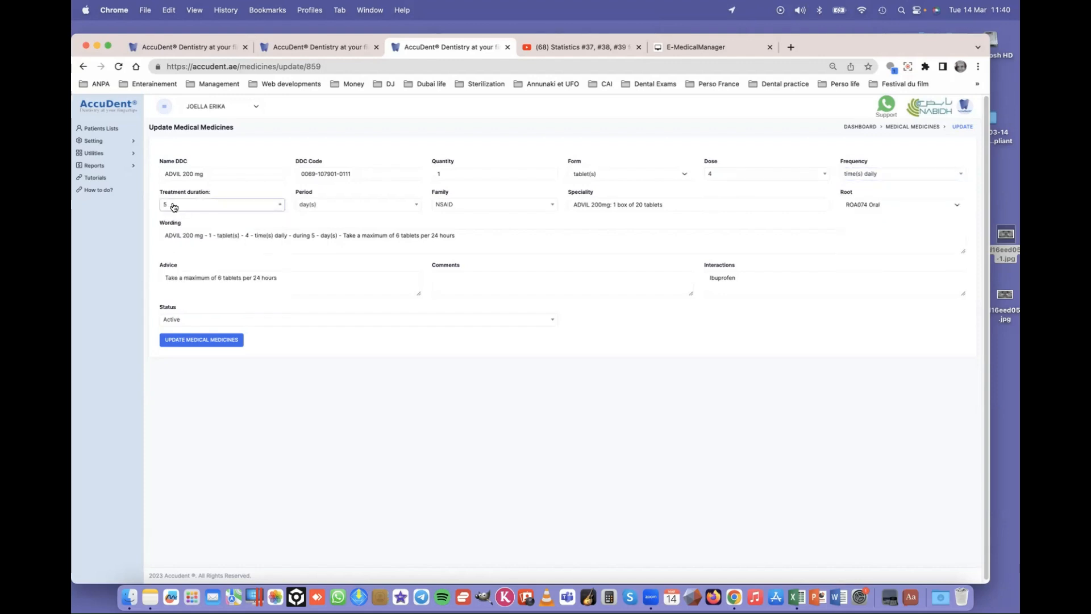
click(338, 211)
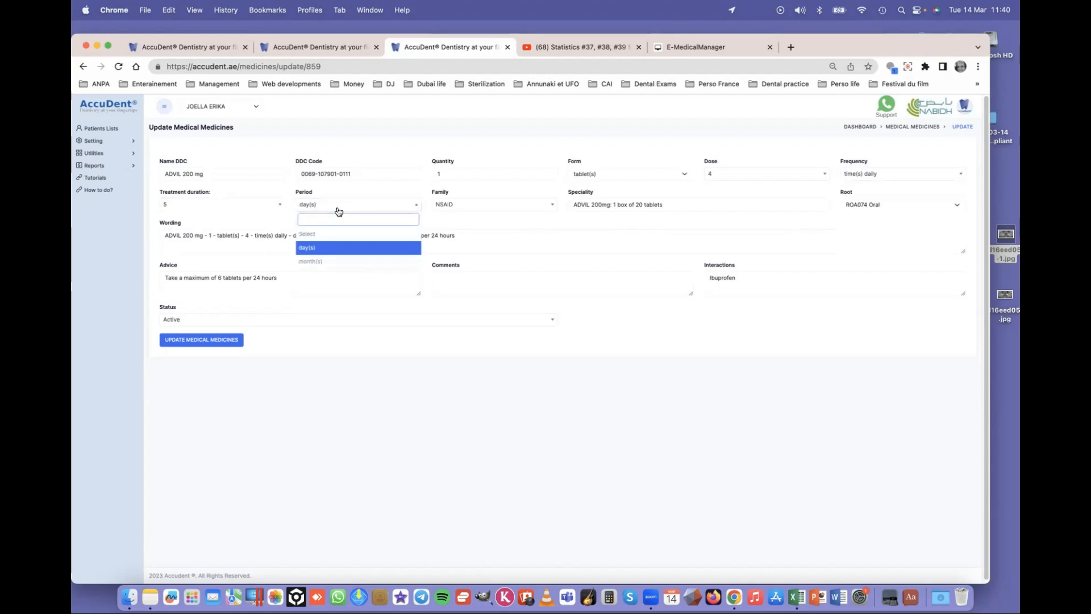
click(338, 211)
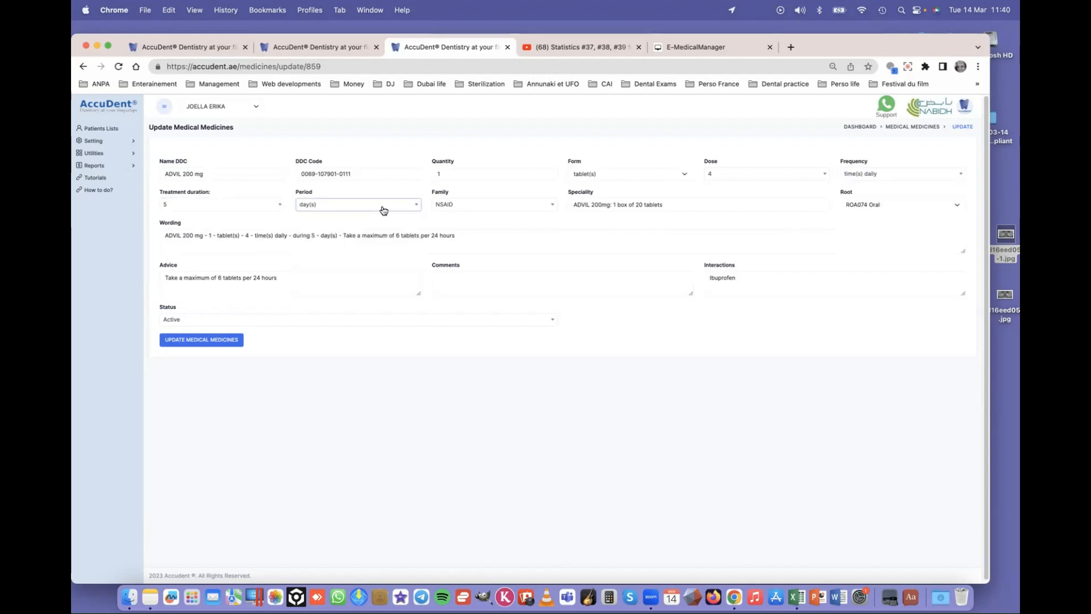
click(466, 209)
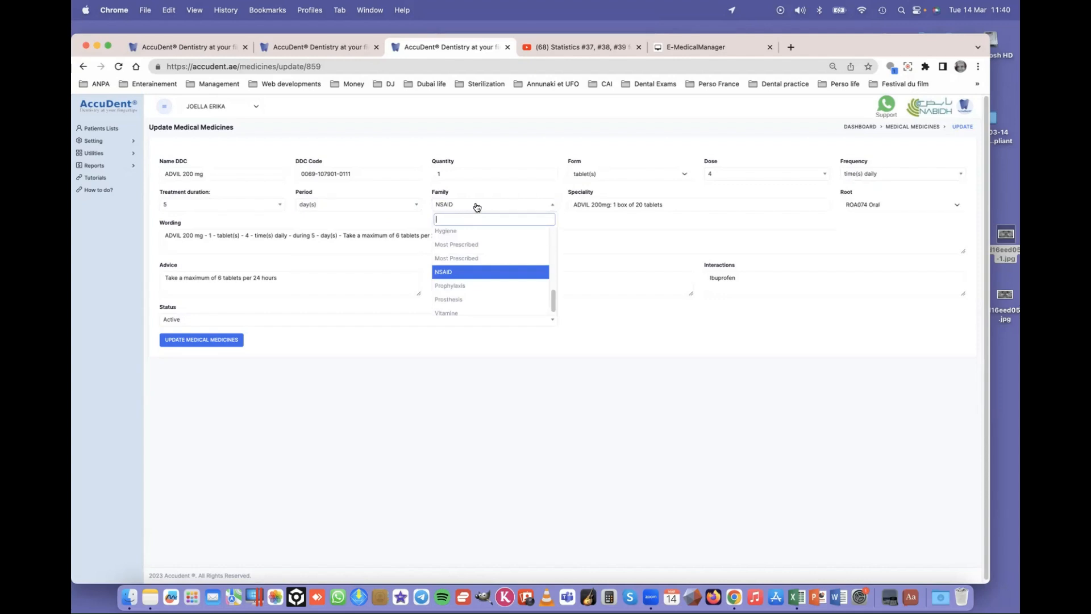
click(580, 206)
drag(578, 205, 711, 207)
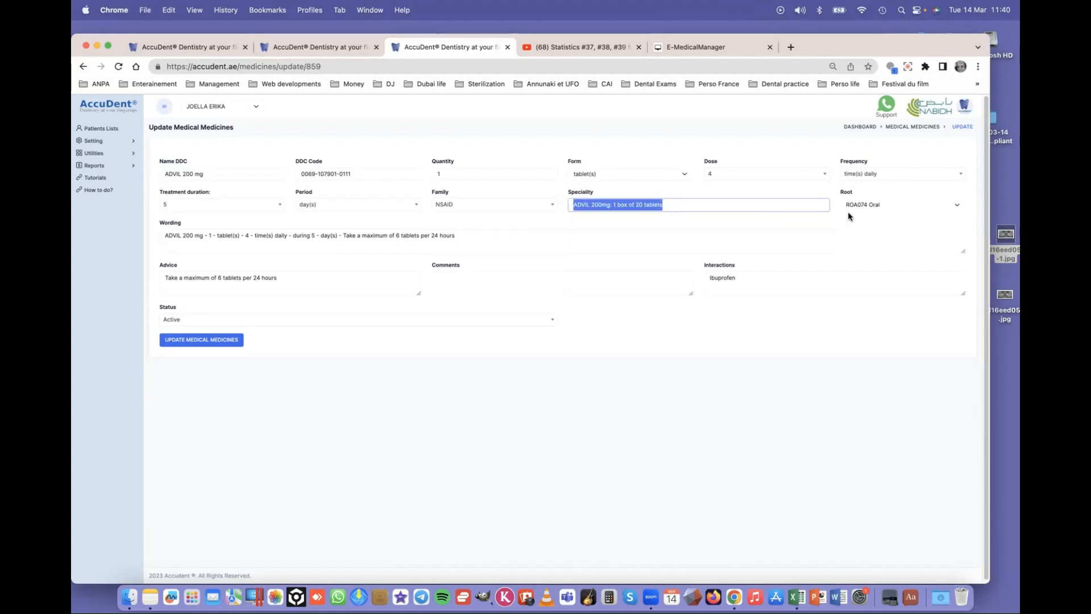
click(891, 205)
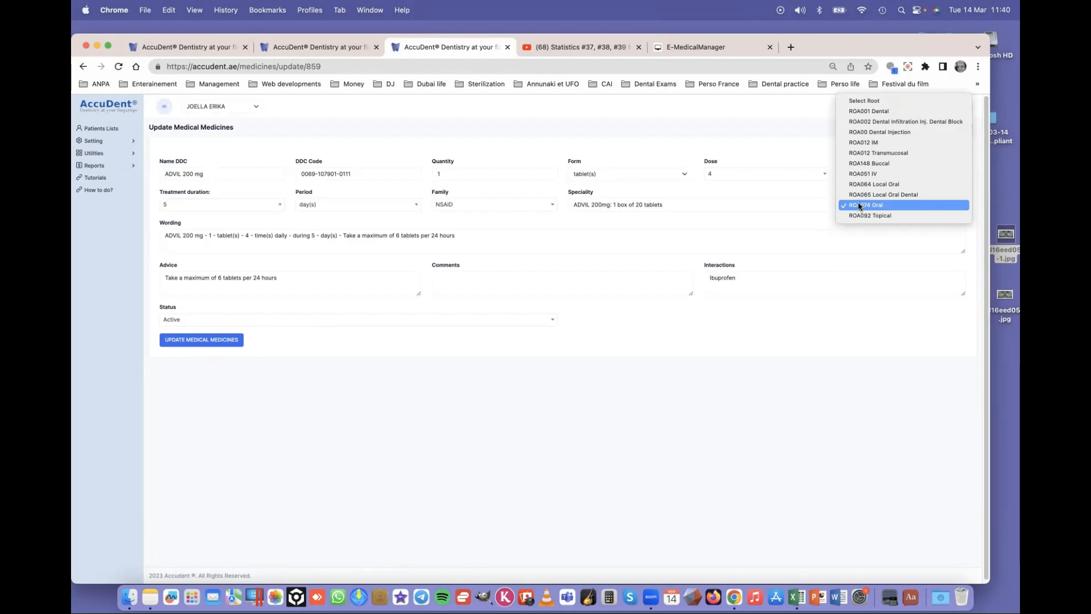
click(894, 206)
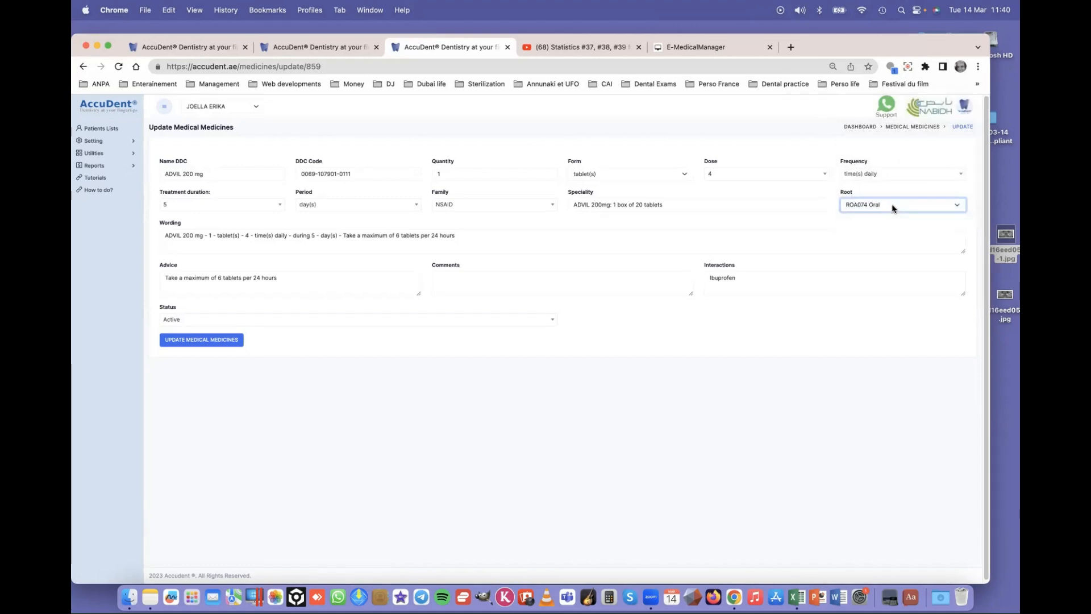
click(894, 208)
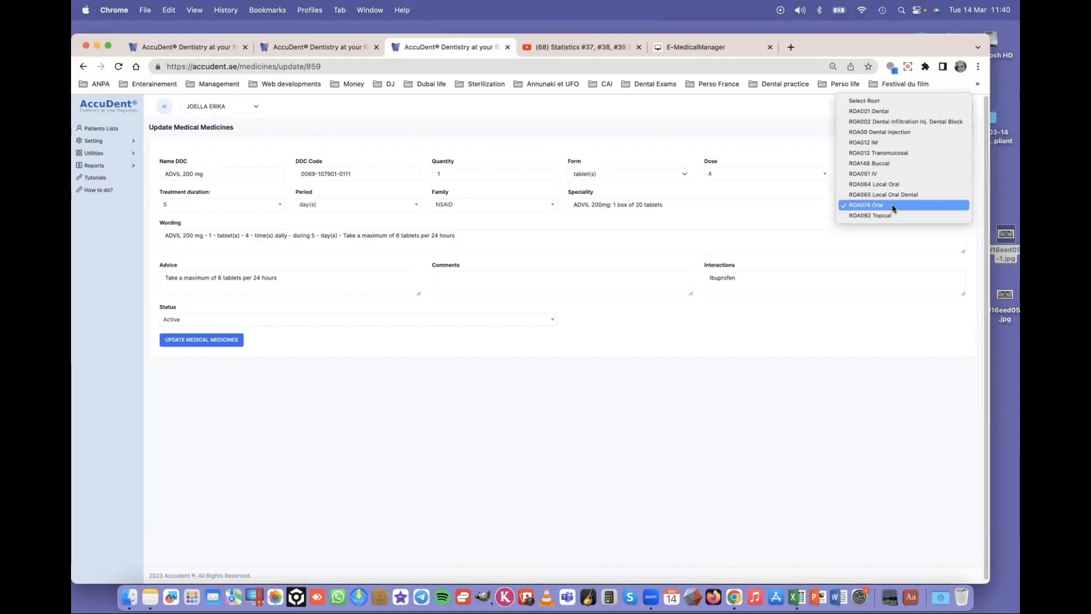
click(892, 209)
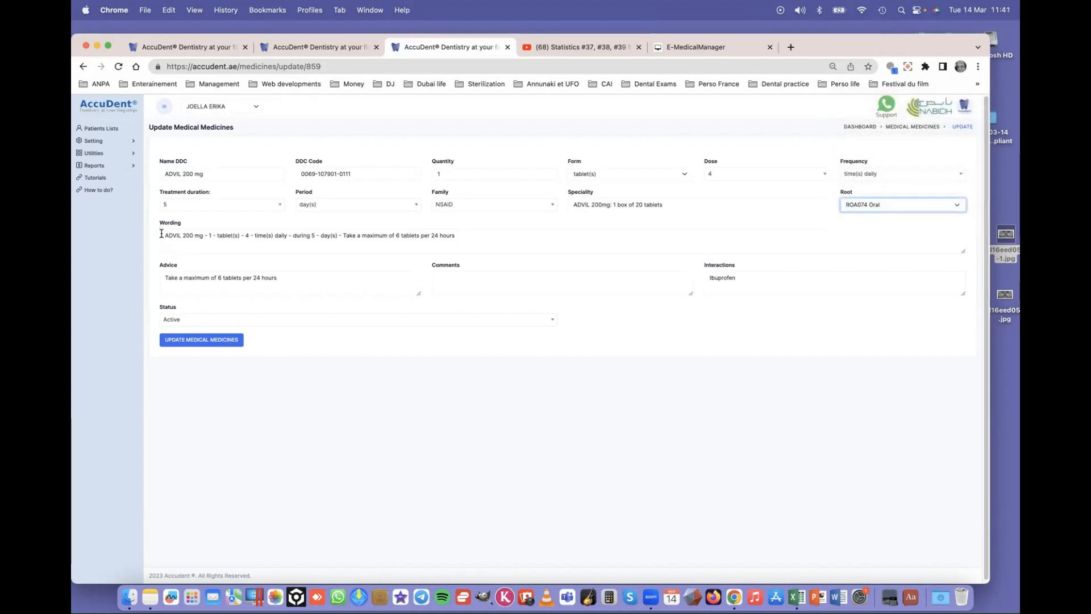
drag(162, 234, 467, 236)
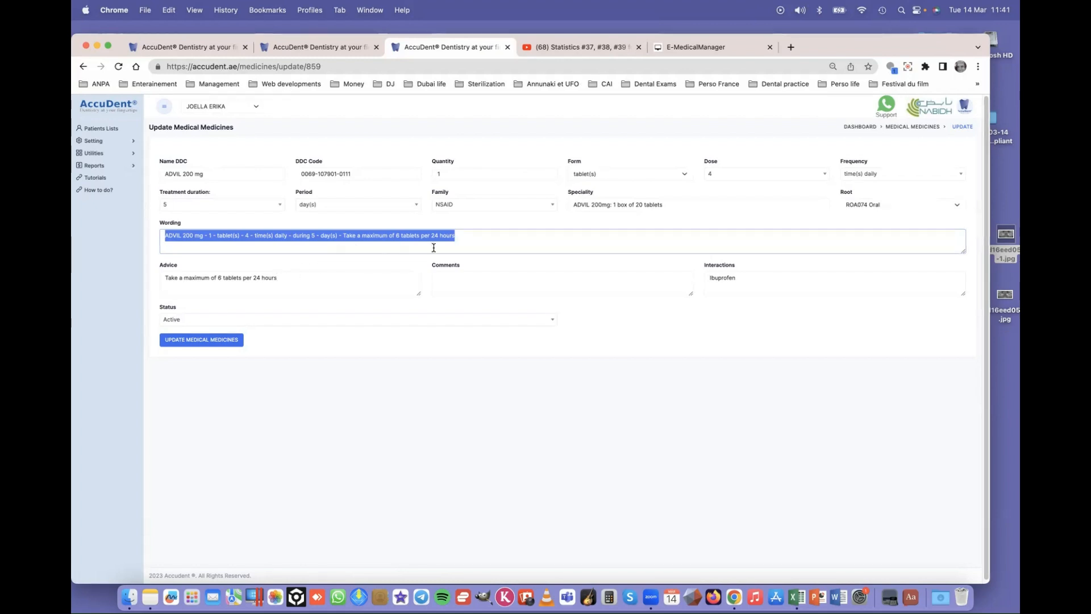
click(467, 237)
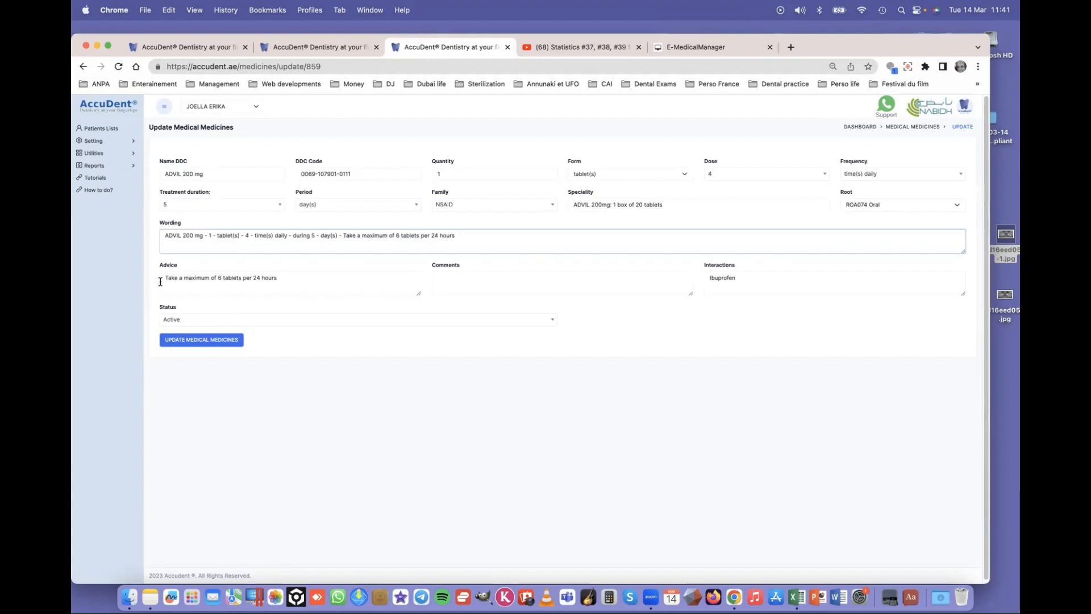
drag(163, 279, 344, 281)
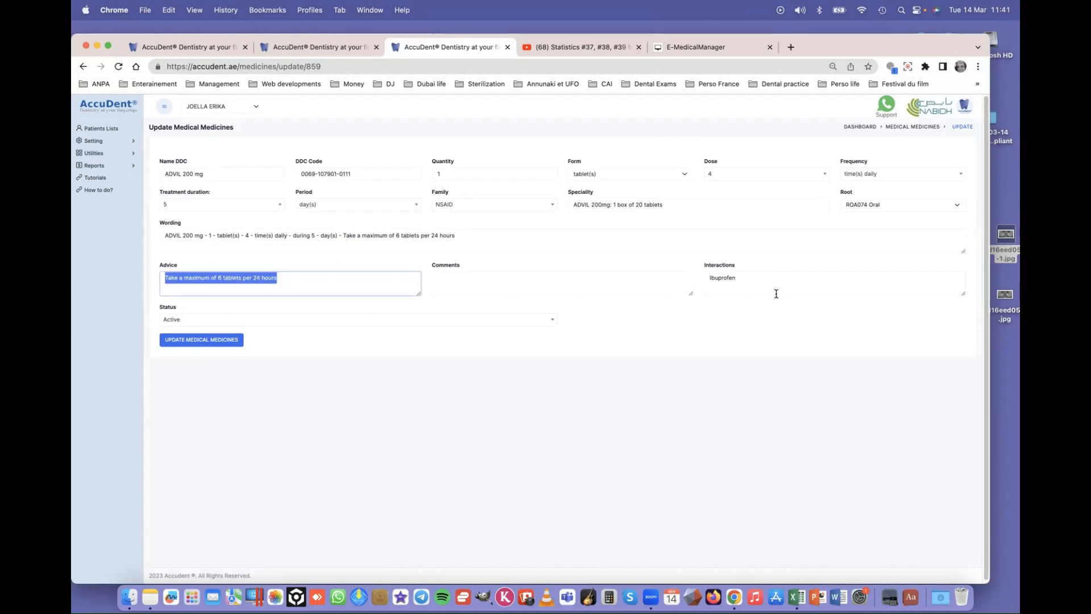
click(756, 283)
drag(736, 279, 703, 284)
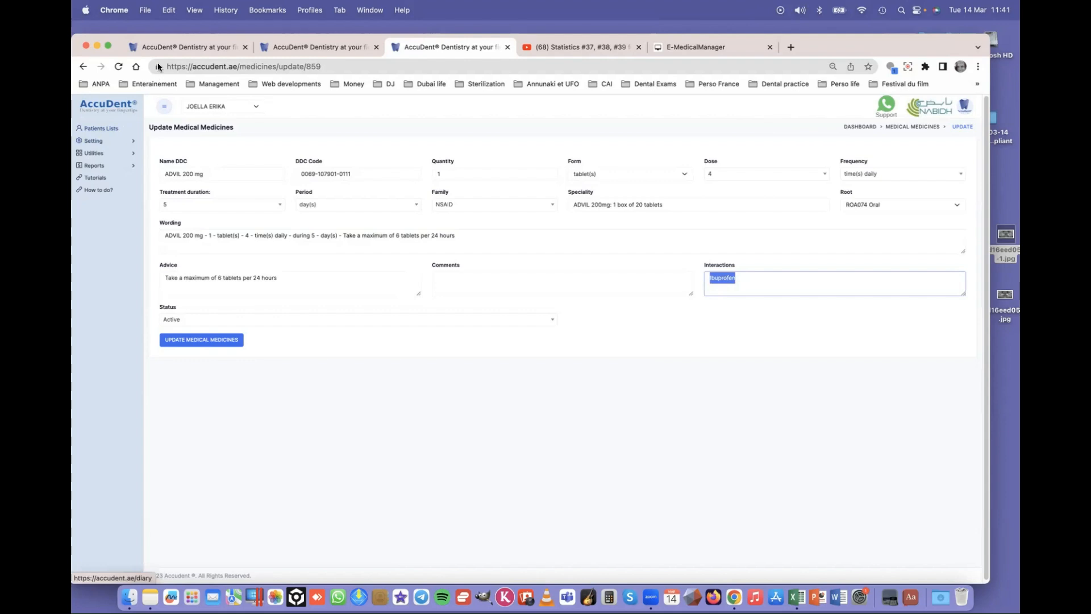
- Start a new prescription for the patient from the Blank template
click(319, 50)
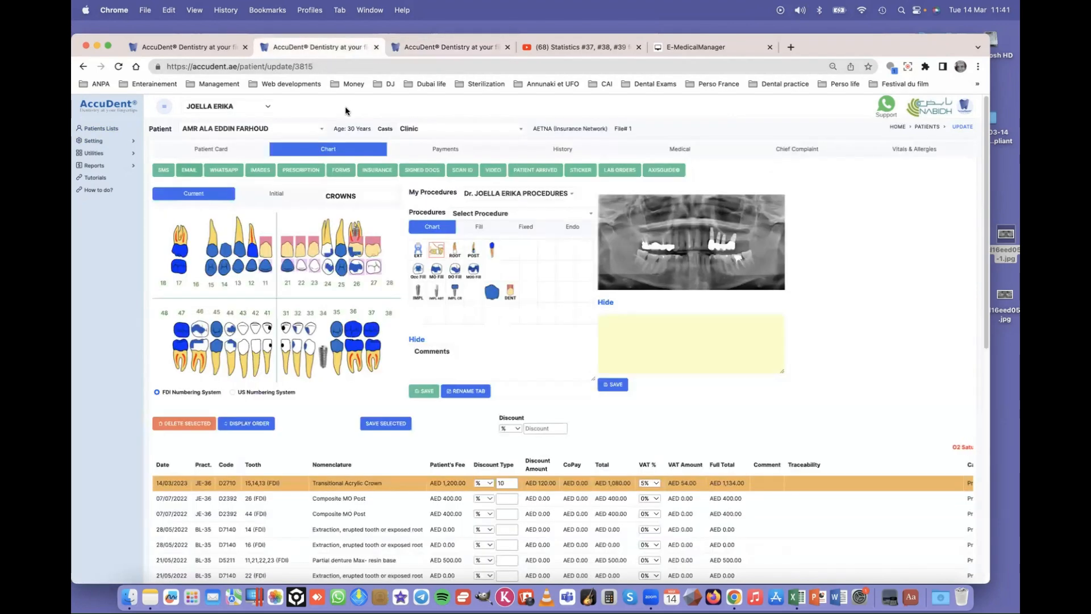
click(300, 166)
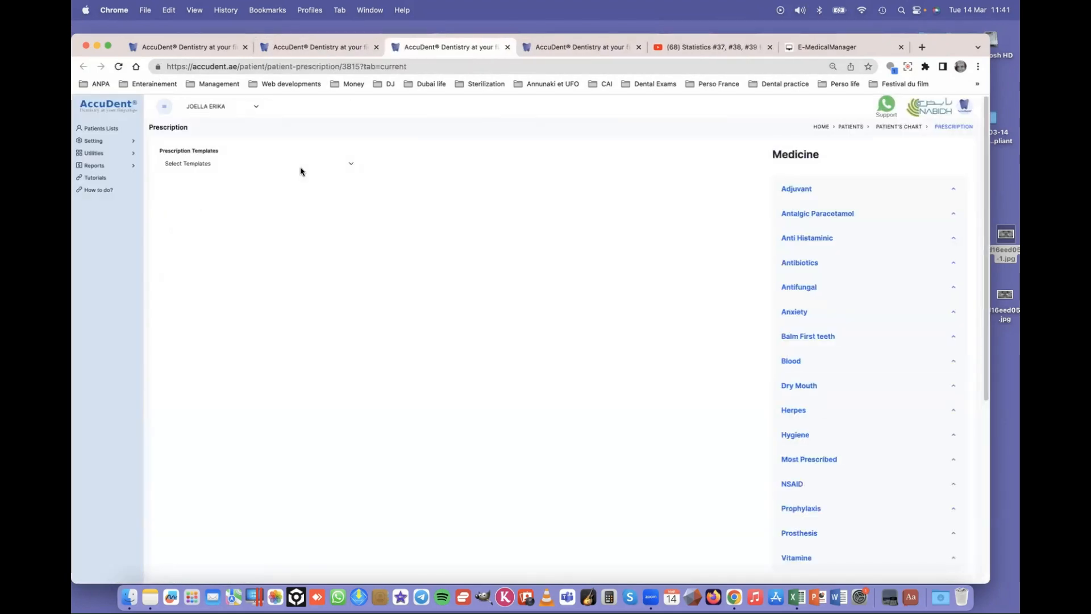
click(201, 165)
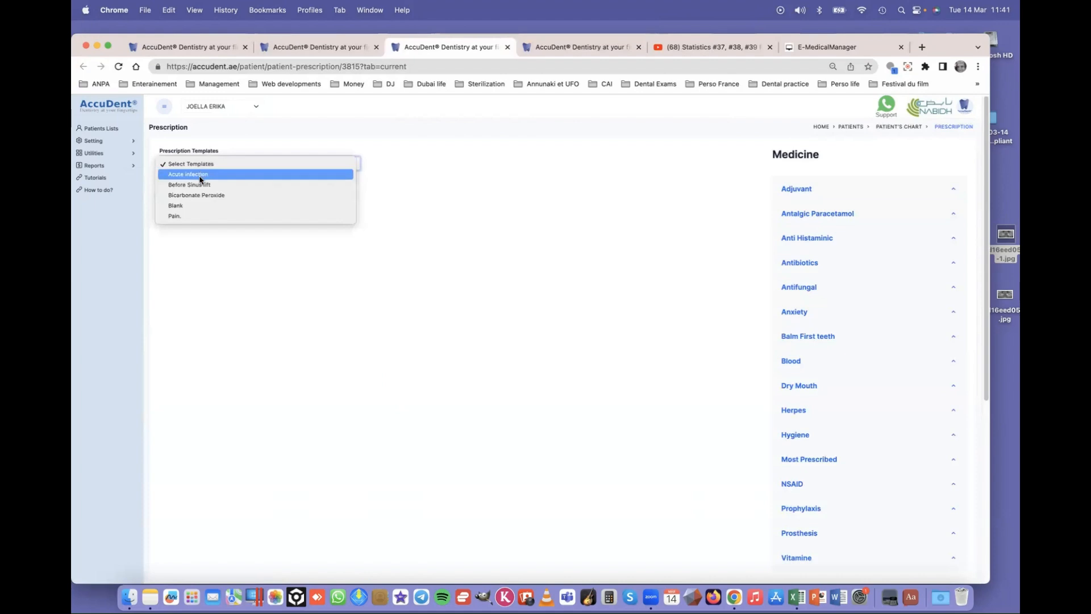
click(195, 207)
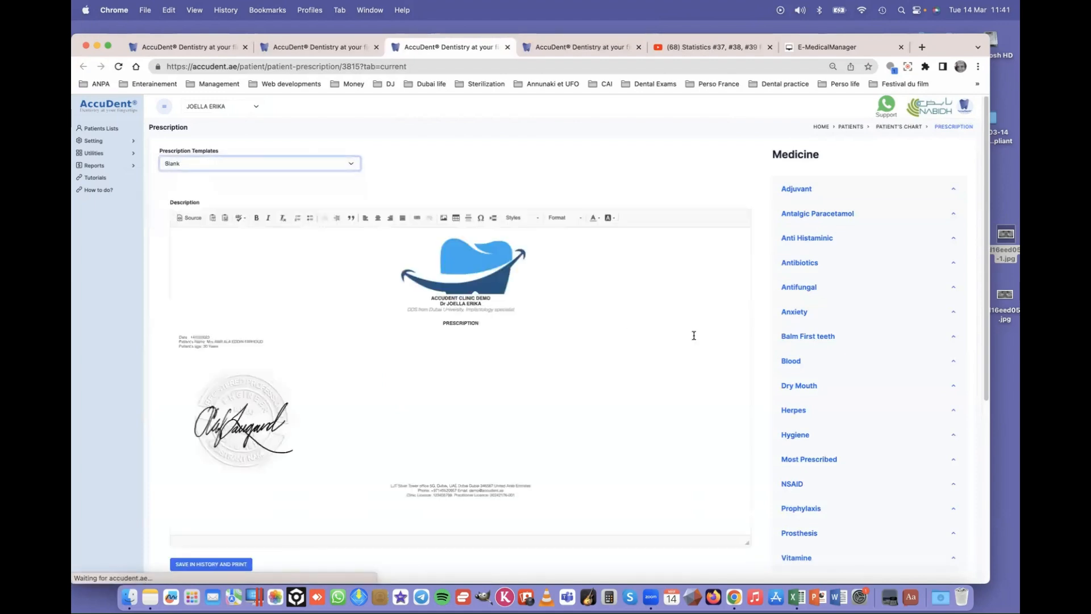
- Add DICYNONE 500 mg, 1 tablet three times daily for 3 days, on a new line
click(206, 361)
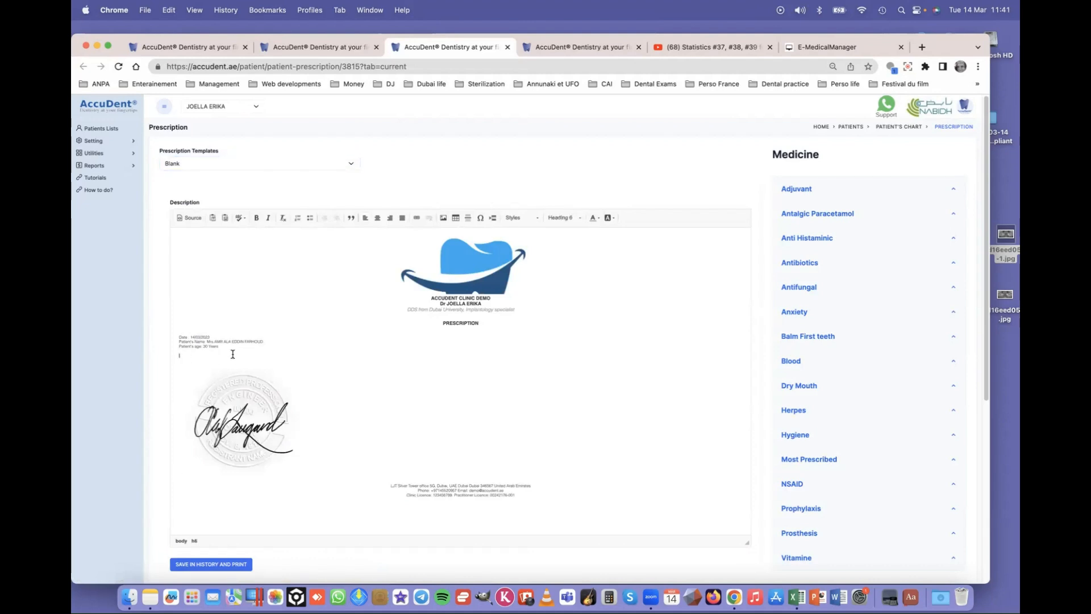
key(Return)
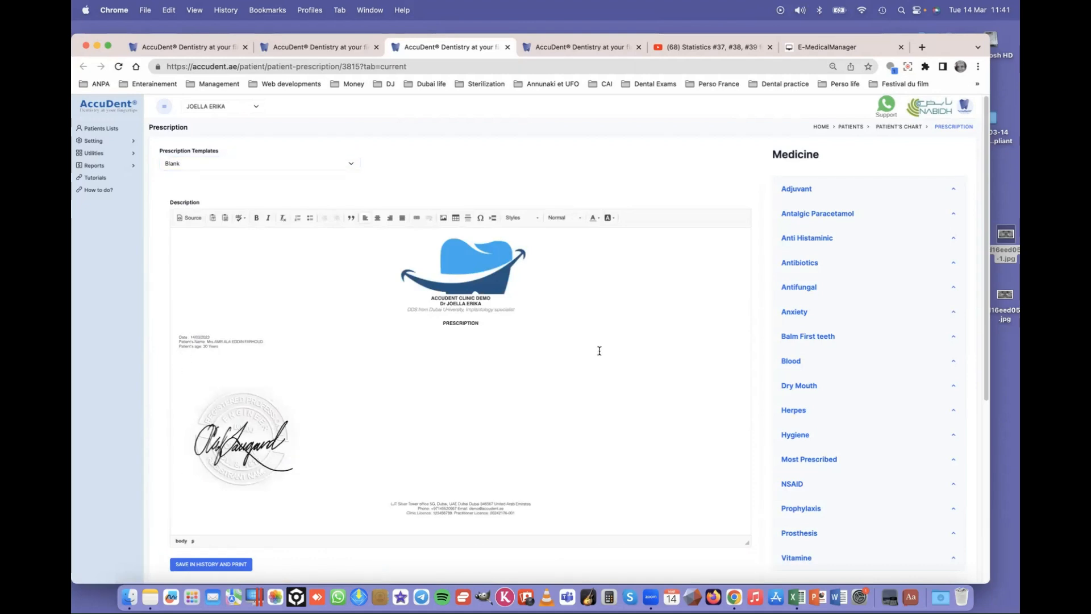
click(790, 361)
click(815, 389)
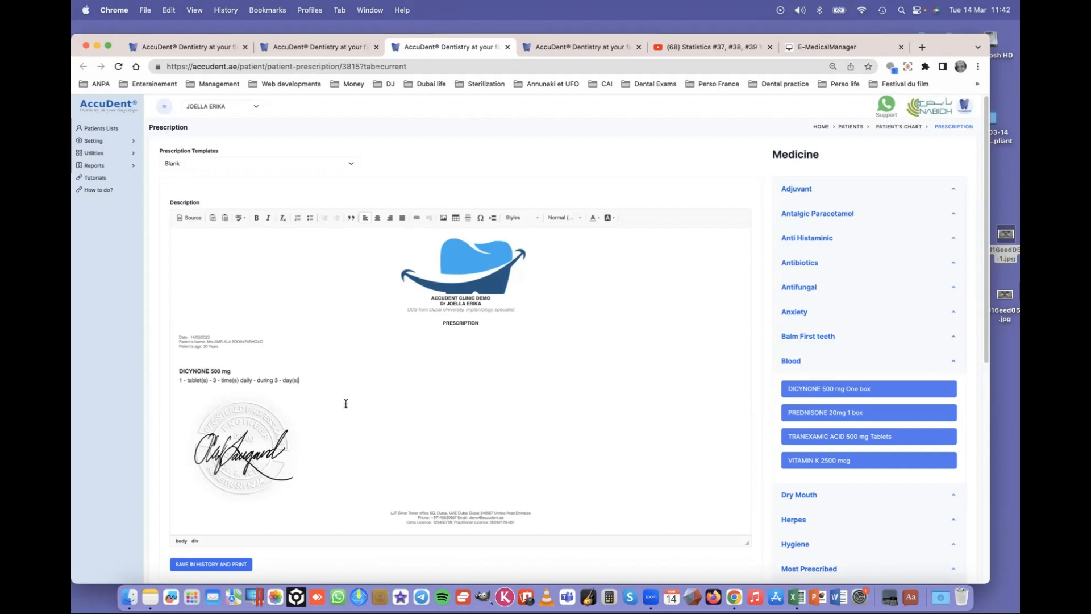
- Back on the chart, select the 07/07/2022 Composite MO Post entry and show the Endo procedures
click(507, 48)
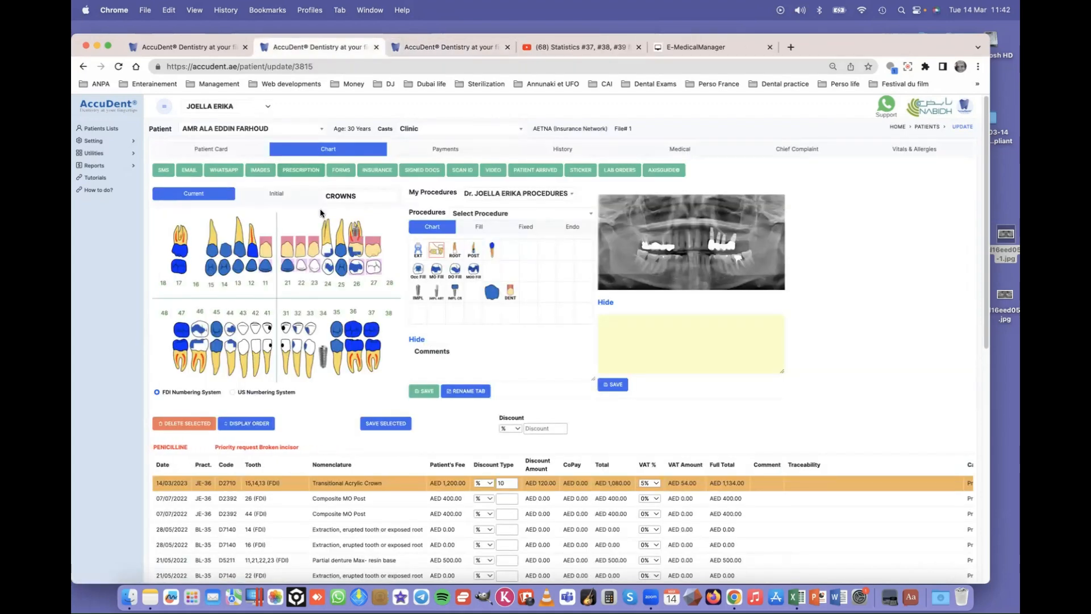
scroll(364, 460, down, 1)
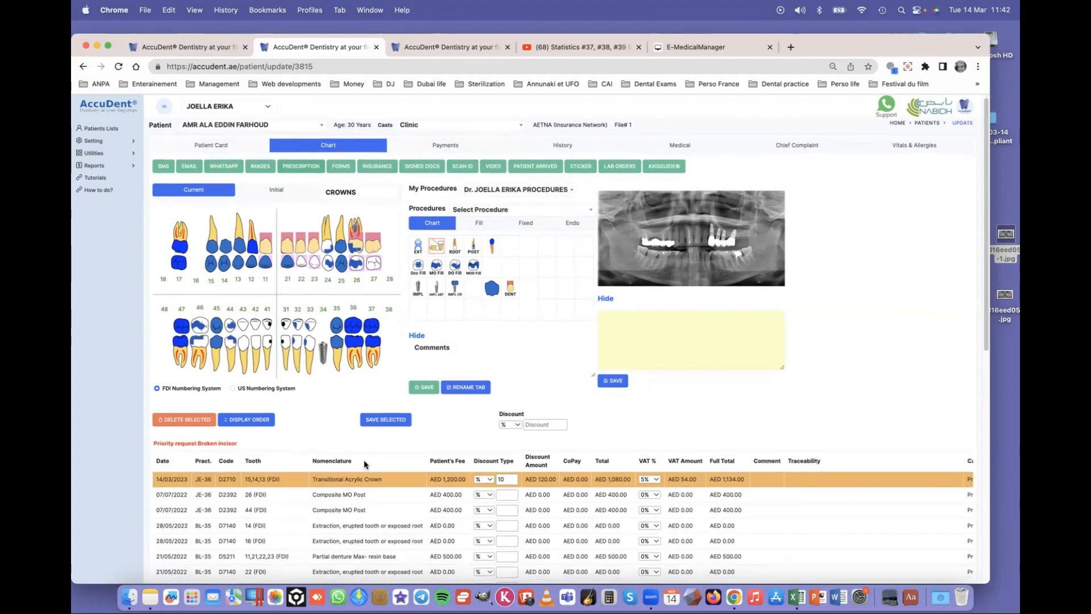
scroll(353, 465, down, 2)
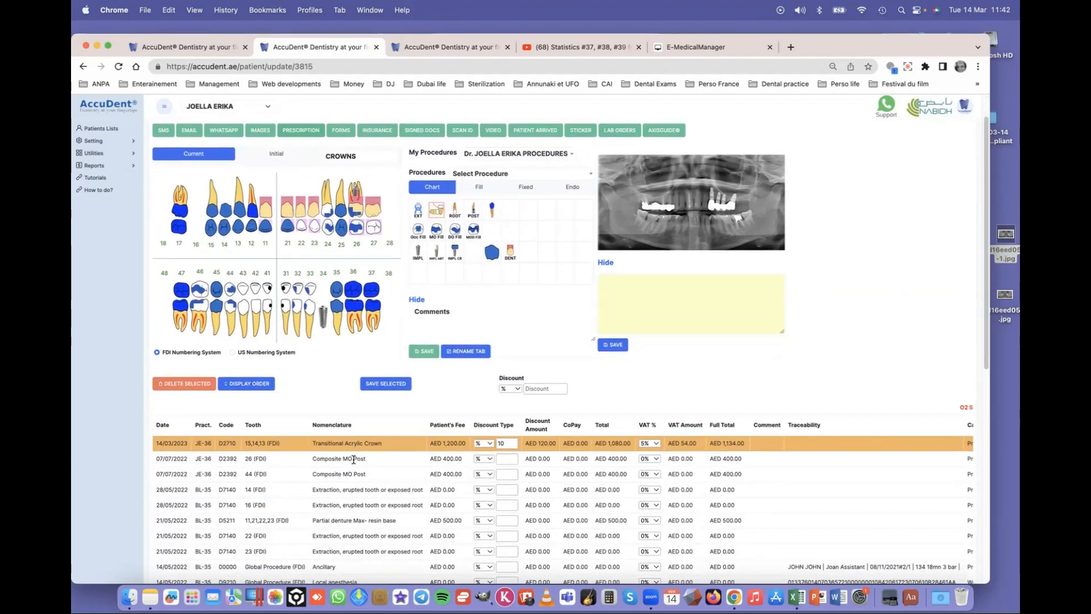
scroll(354, 459, down, 4)
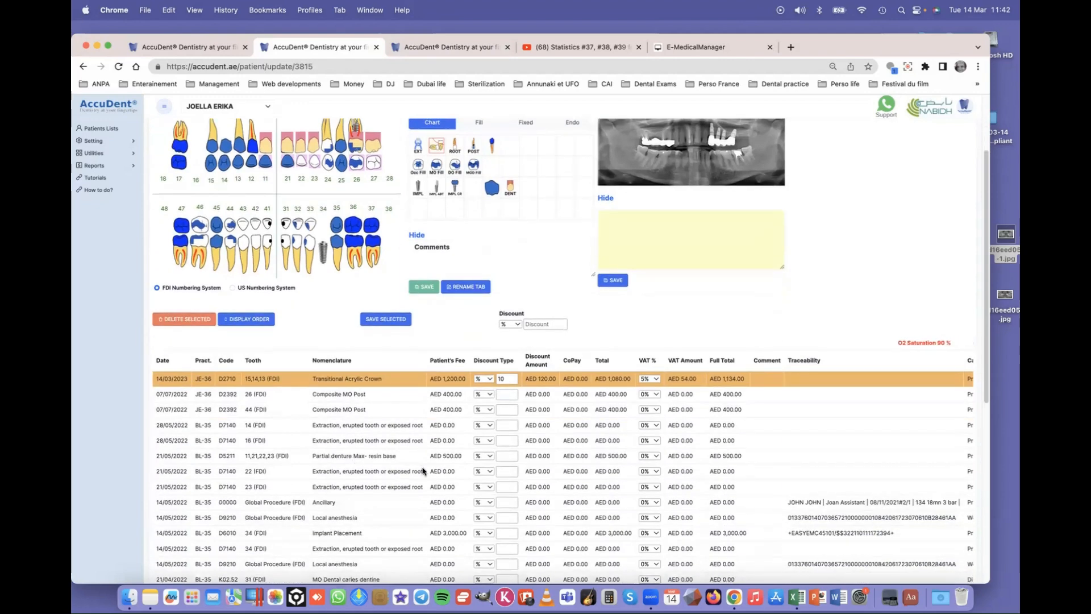
scroll(423, 471, up, 2)
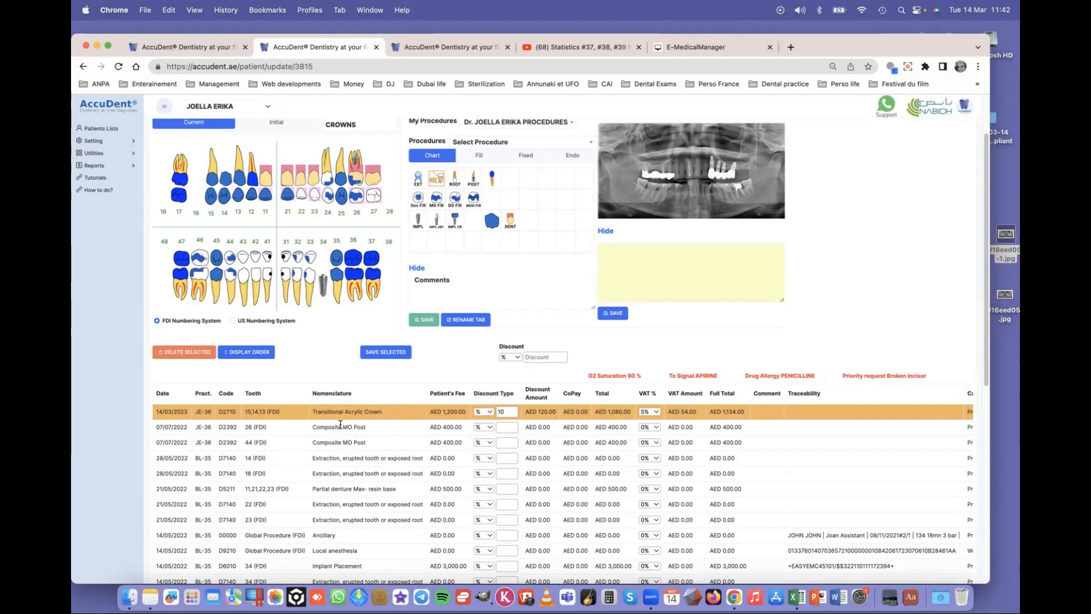
click(341, 425)
scroll(399, 433, up, 3)
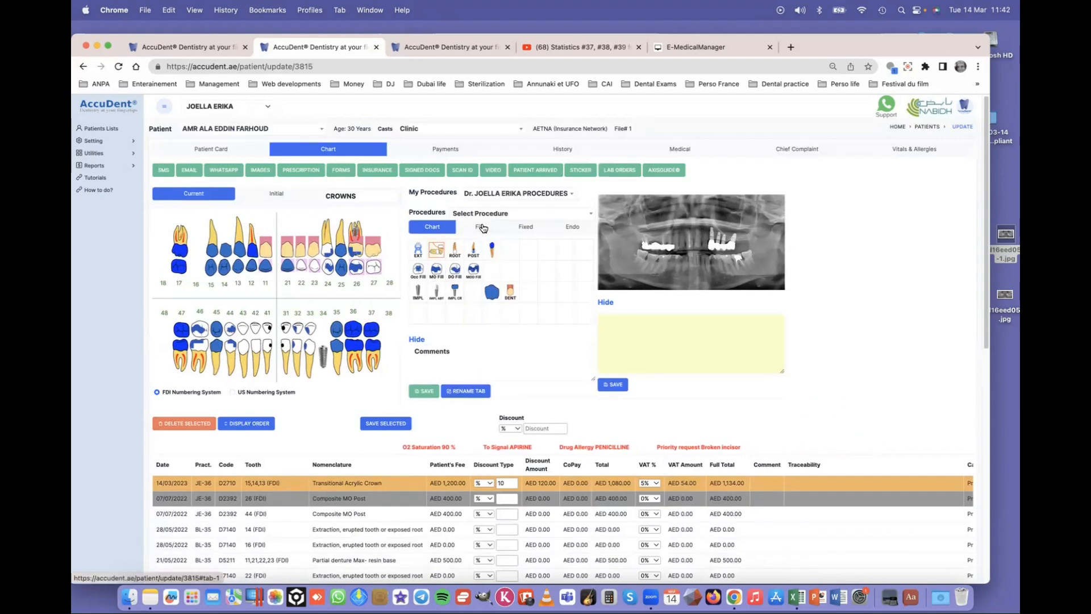
click(573, 227)
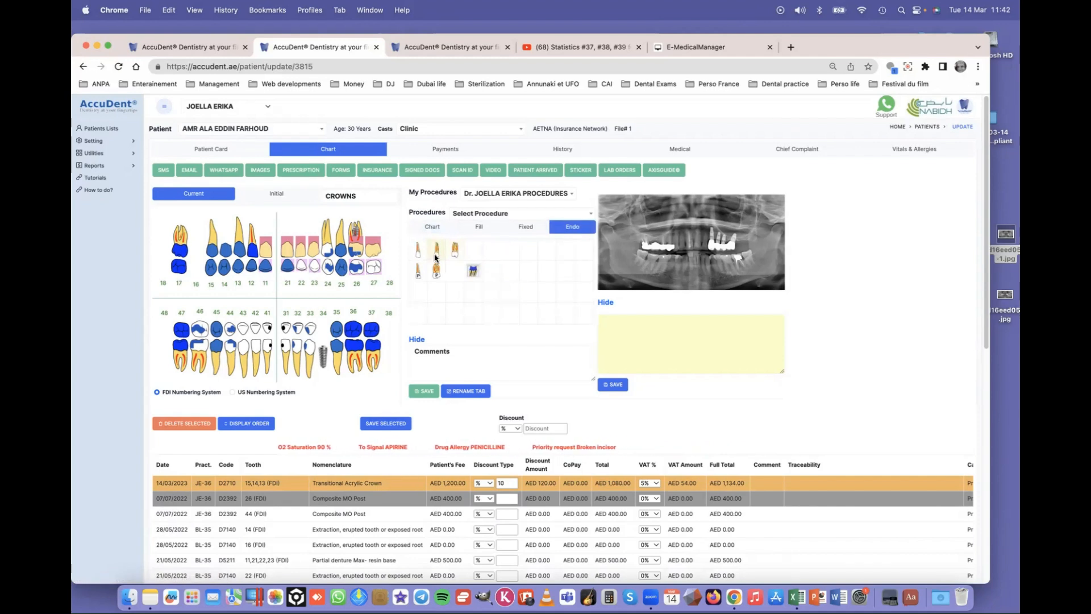
- Chart Root canal Bicuspid on tooth 15 and Root canal Anterior on tooth 13
click(435, 253)
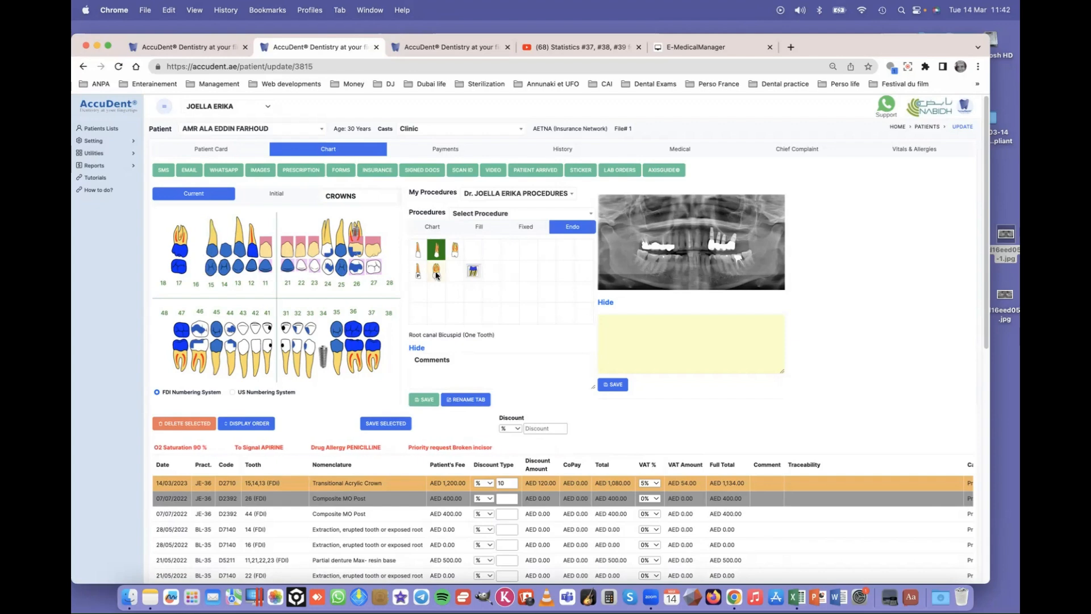
click(419, 255)
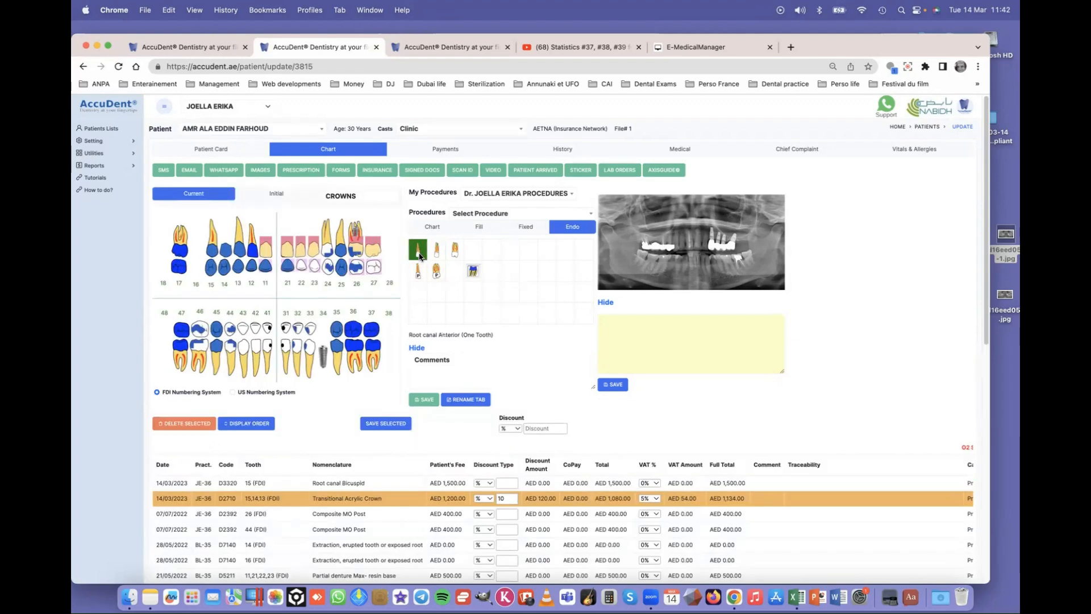
click(239, 251)
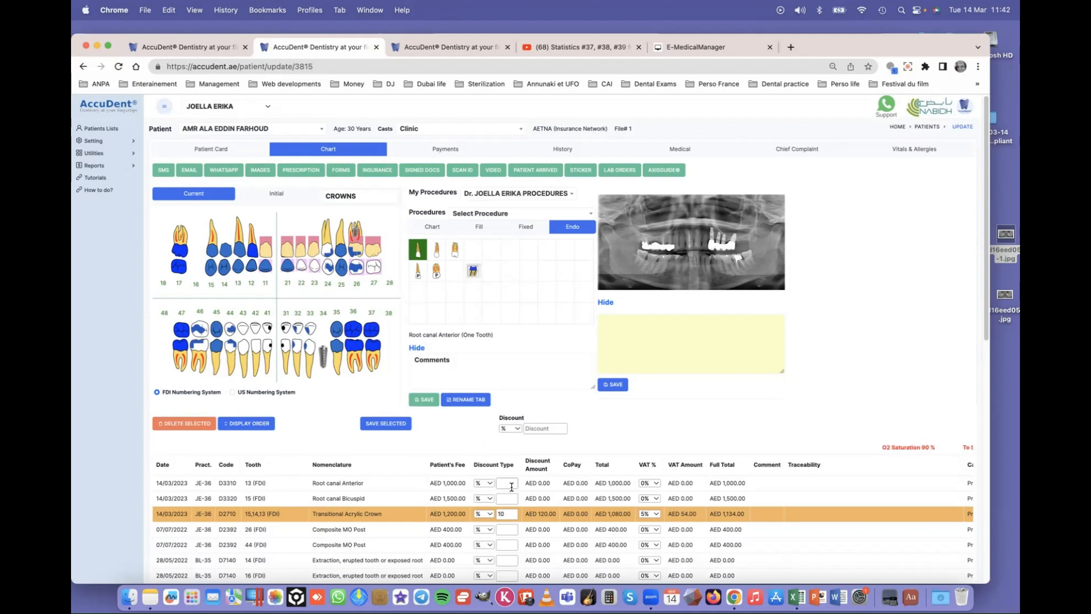
- Apply a 14% discount to both root canals, totalling AED 860.00 and AED 1,290.00
click(375, 499)
click(546, 429)
text(14)
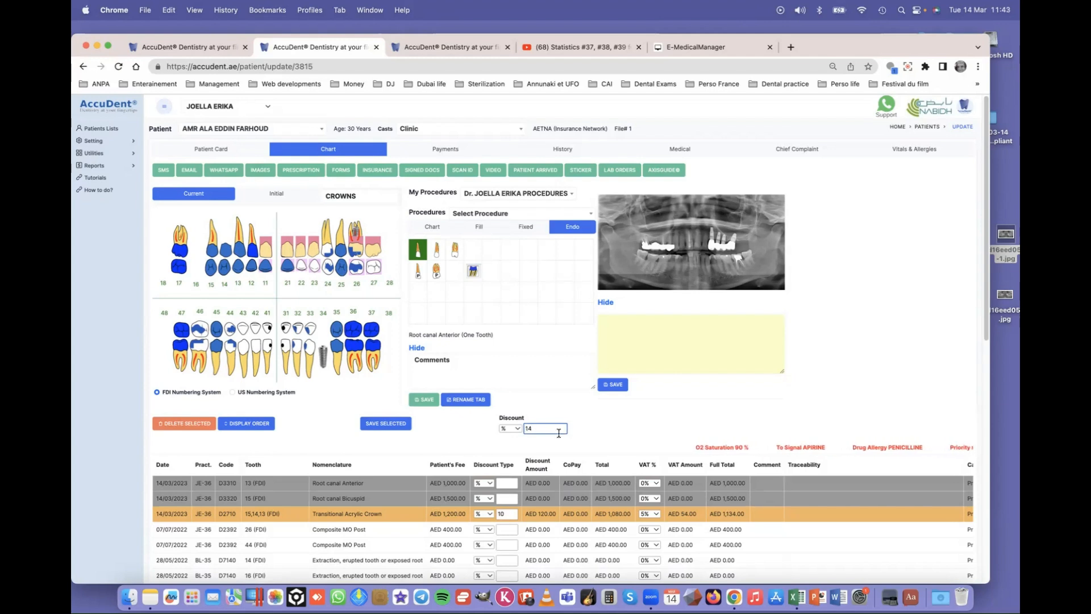
key(Return)
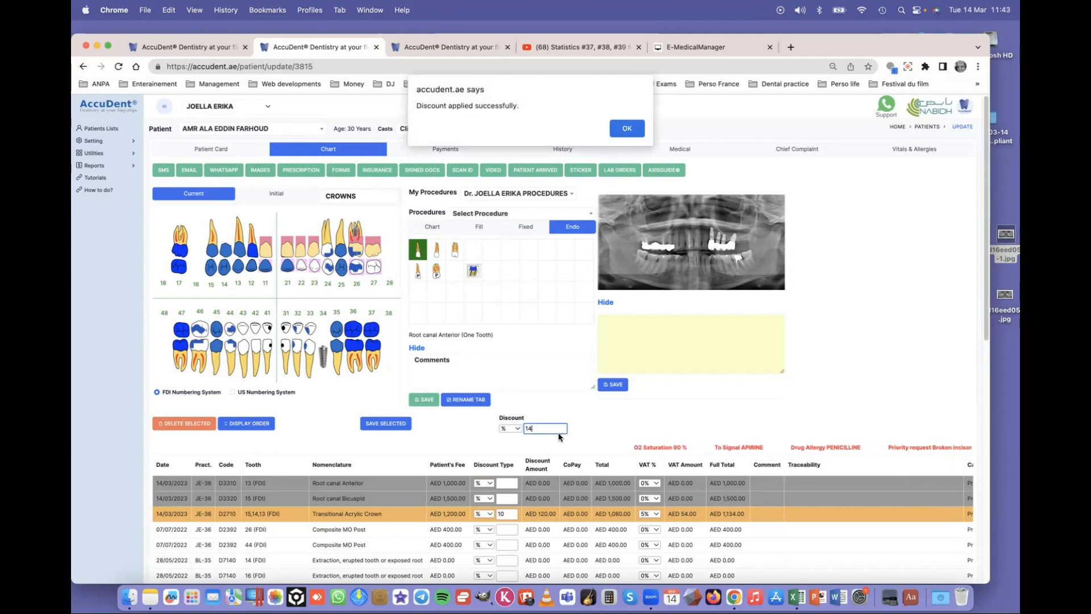
click(627, 130)
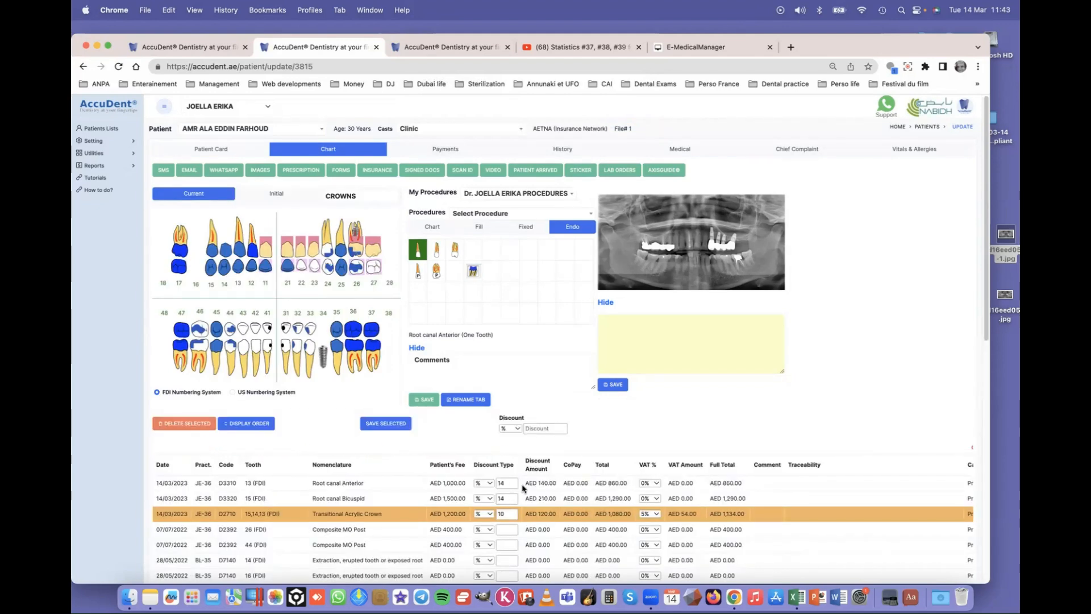
click(382, 484)
click(380, 497)
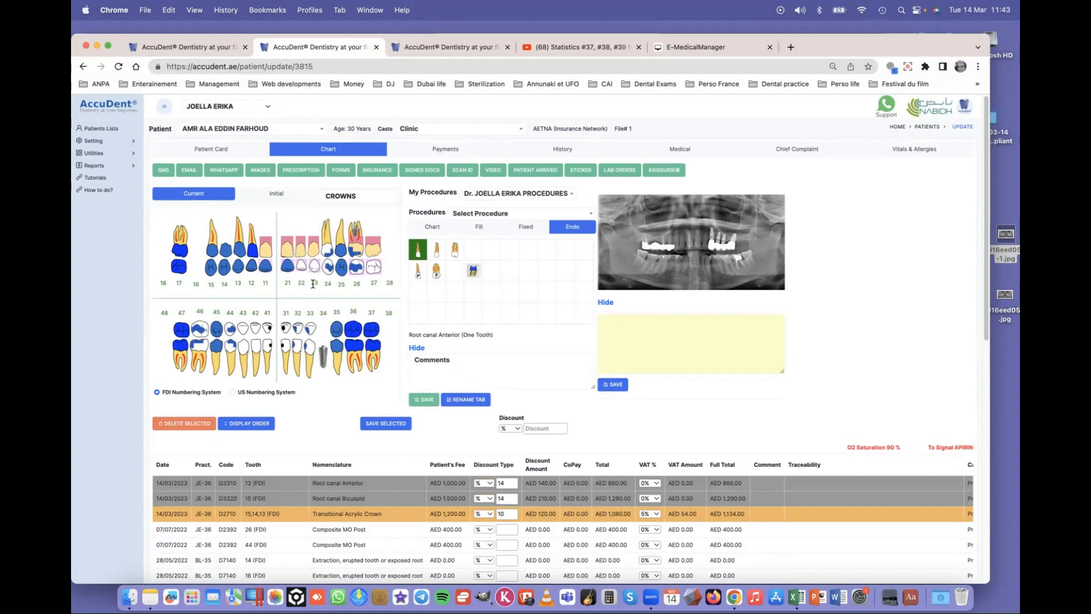
- Bring up the INVOICE insurance template for the two root canals
click(378, 170)
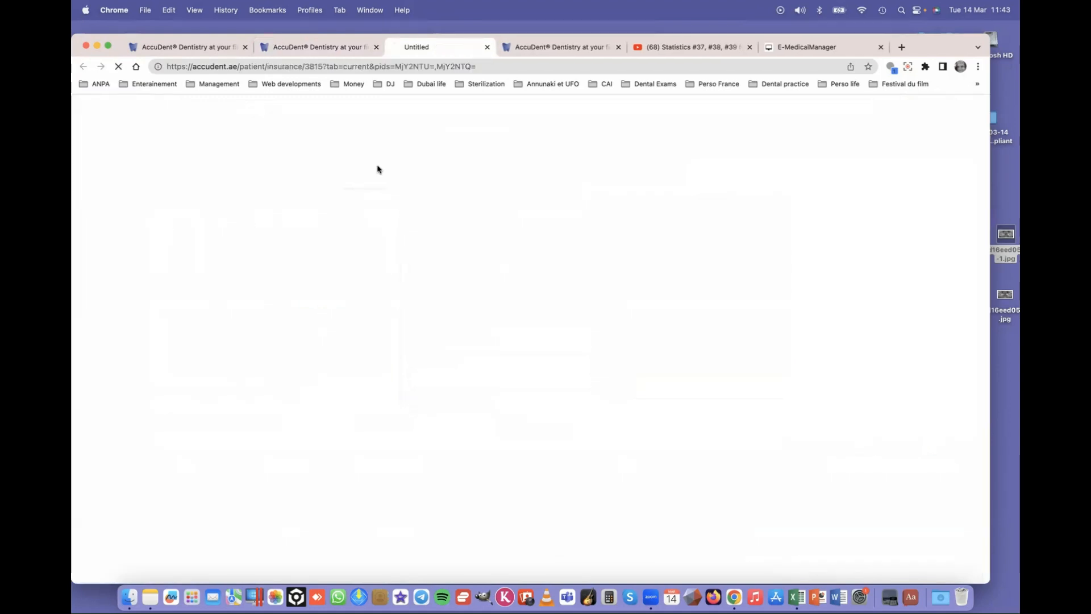
click(214, 164)
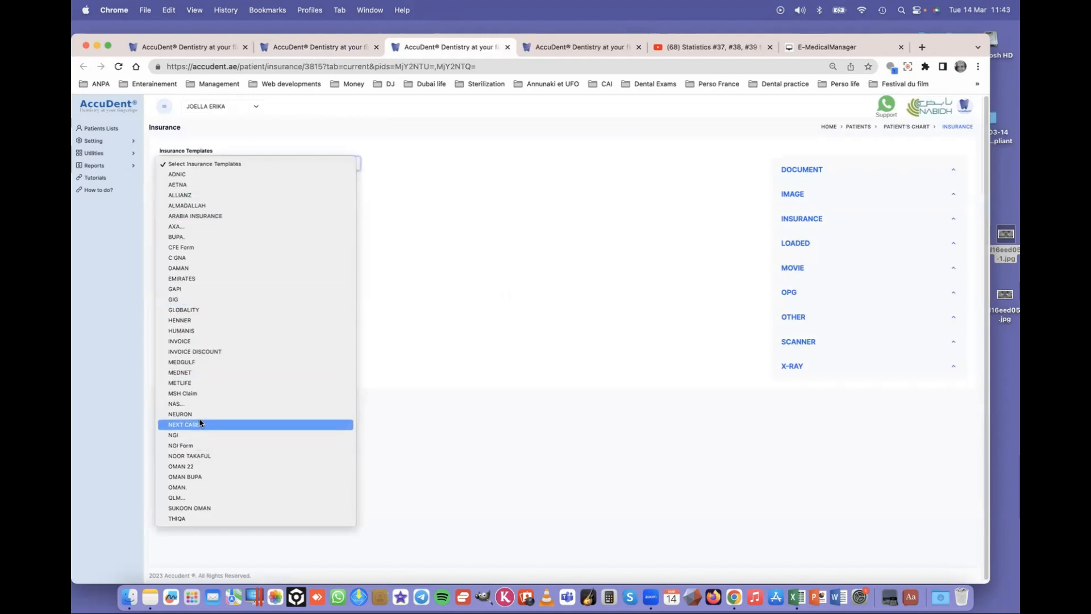
click(205, 341)
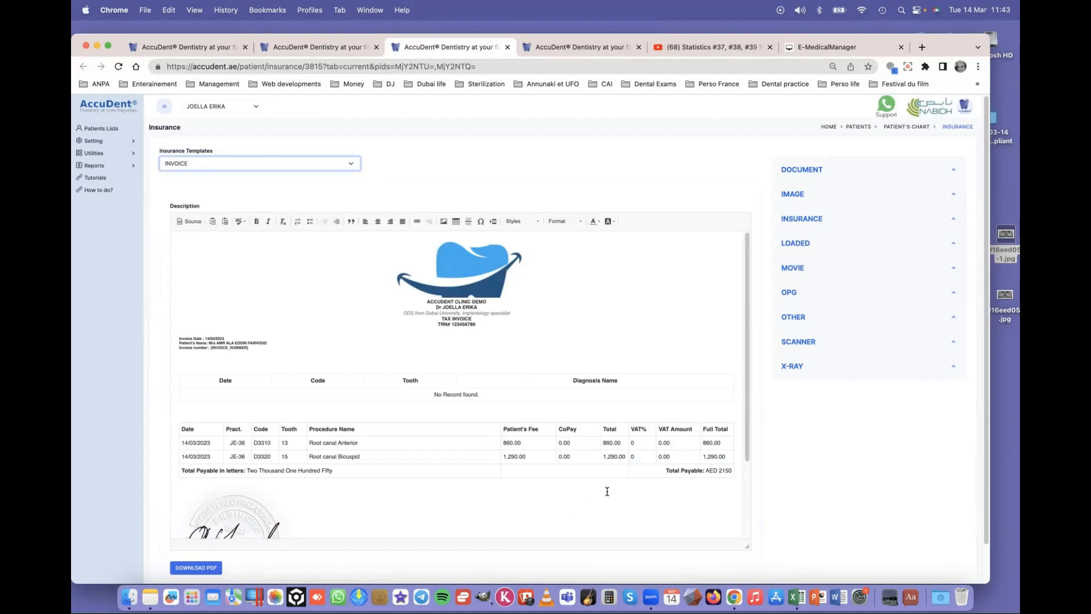
click(456, 364)
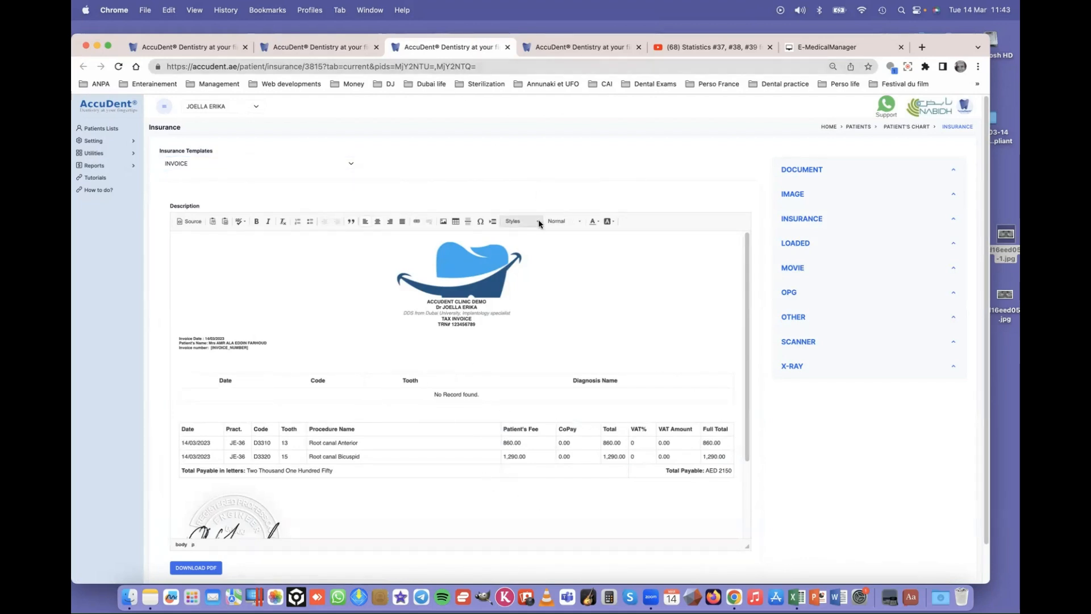
scroll(310, 514, down, 3)
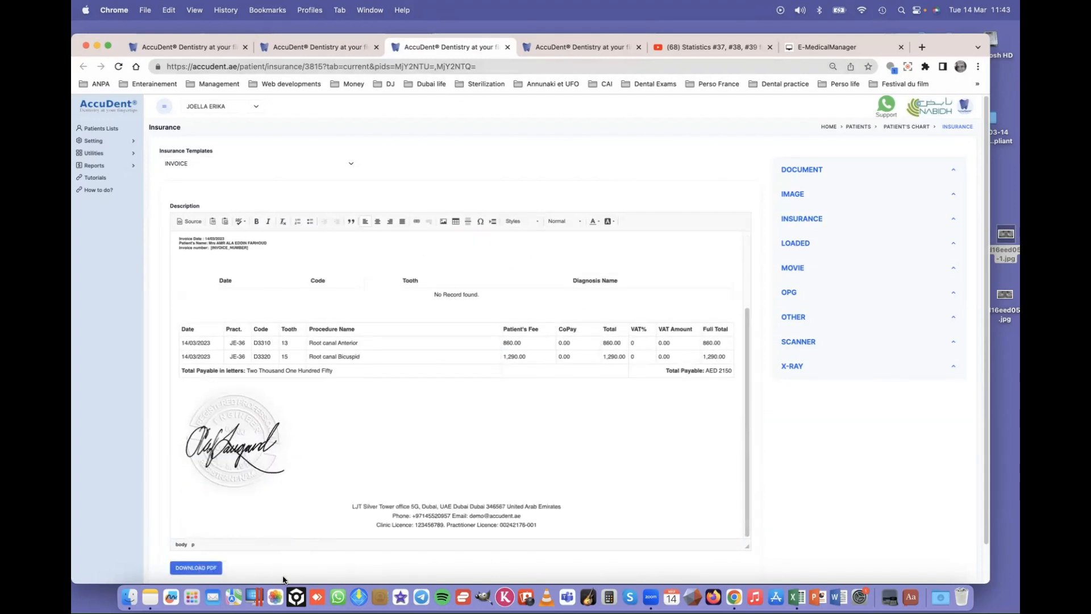
scroll(442, 414, up, 3)
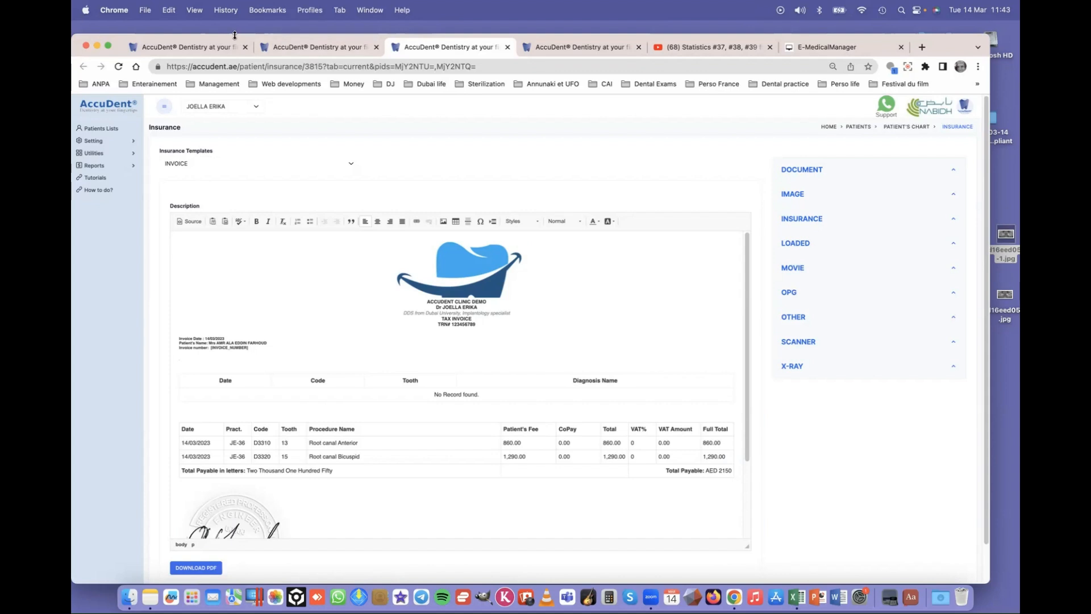
drag(235, 35, 234, 62)
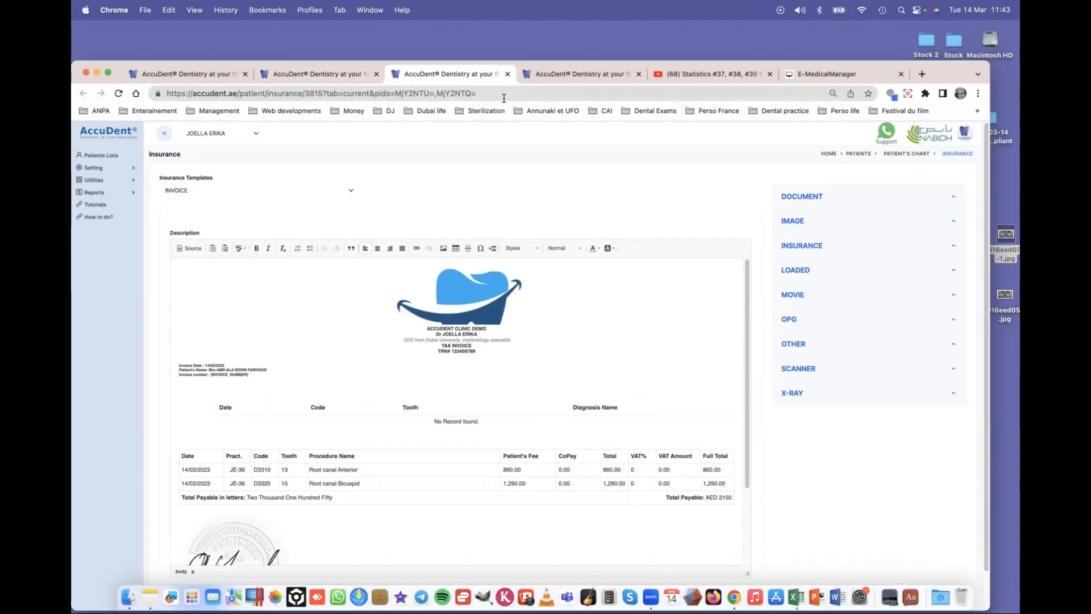
scroll(606, 353, down, 3)
scroll(456, 324, down, 5)
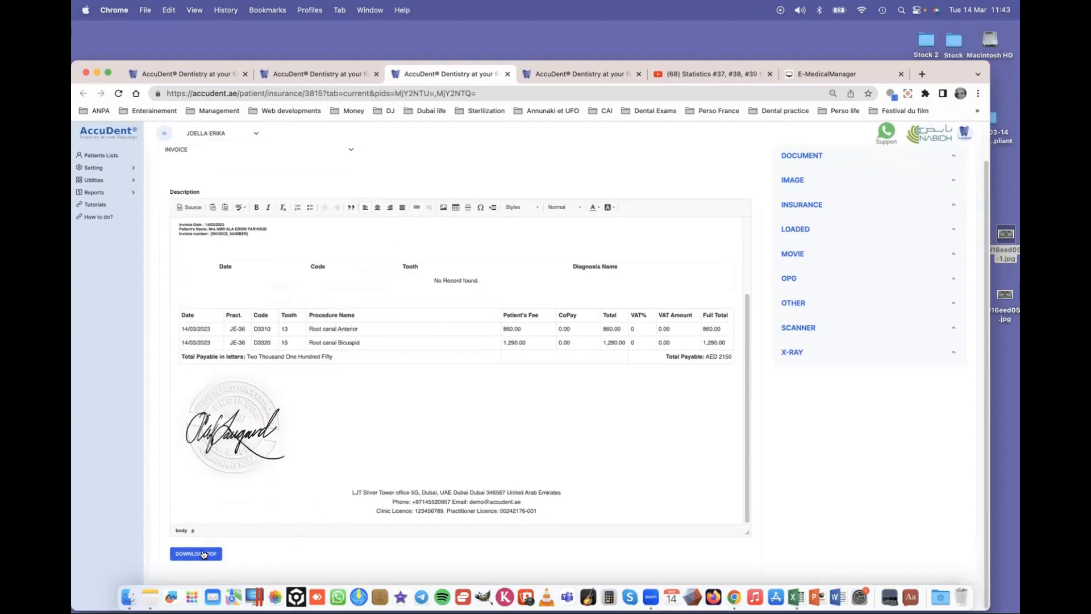
- Download and post the AED 2,150 invoice PDF, then close the PDF and insurance tabs
click(204, 553)
click(507, 174)
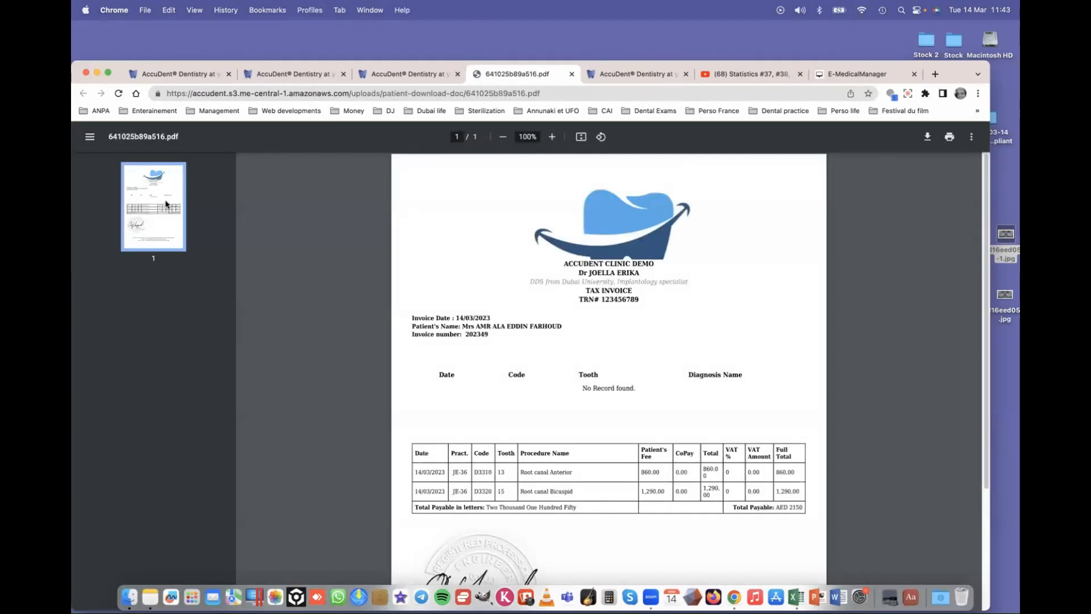
click(571, 75)
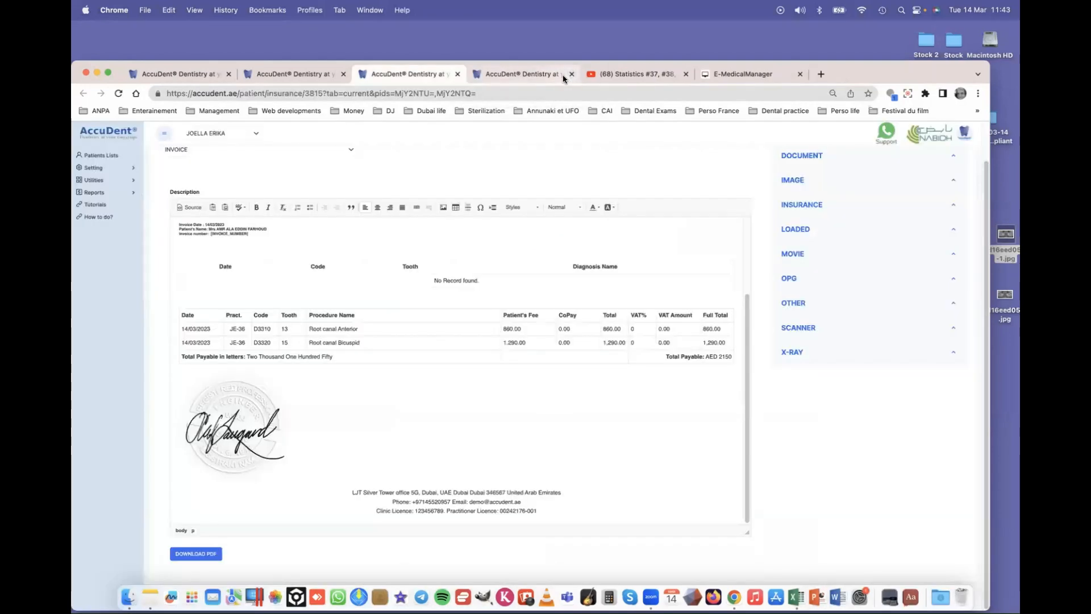
click(457, 73)
click(310, 75)
- Send the patient a Documents-template email with the claim forms and invoices document attached
click(193, 198)
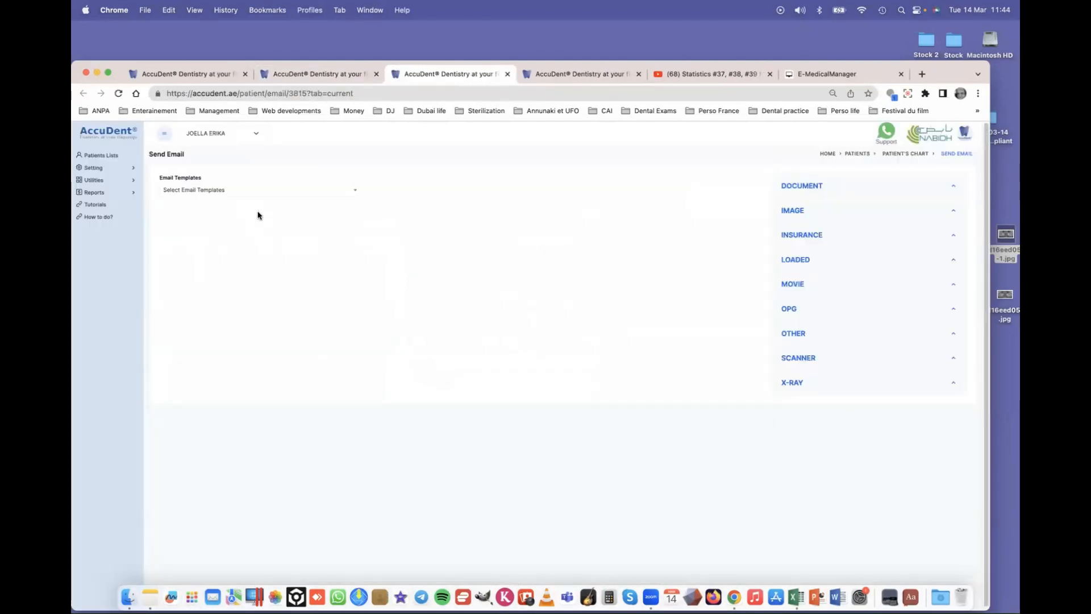
click(230, 191)
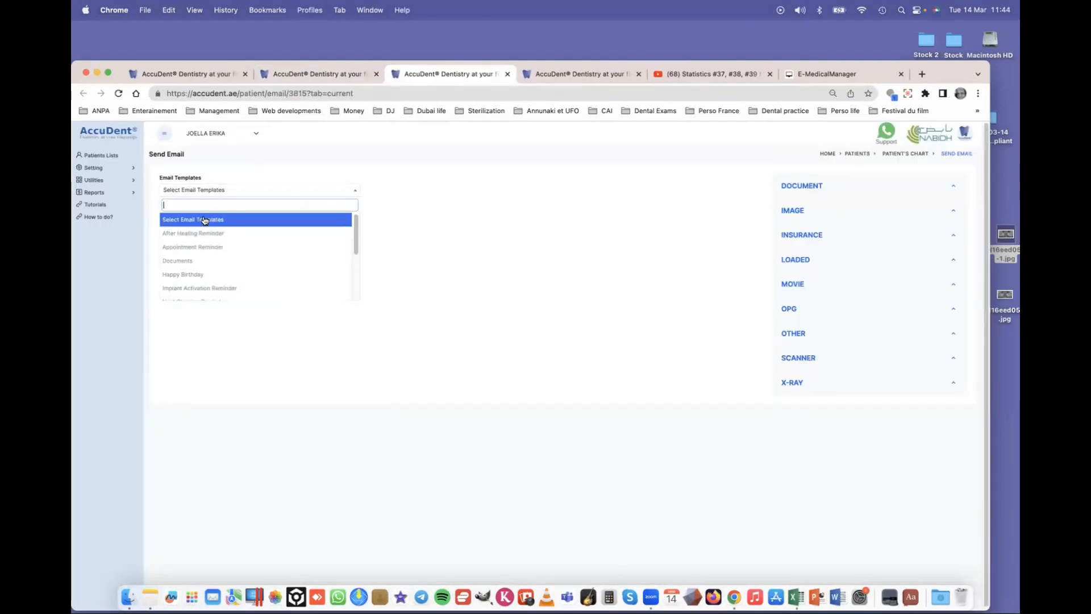
click(196, 260)
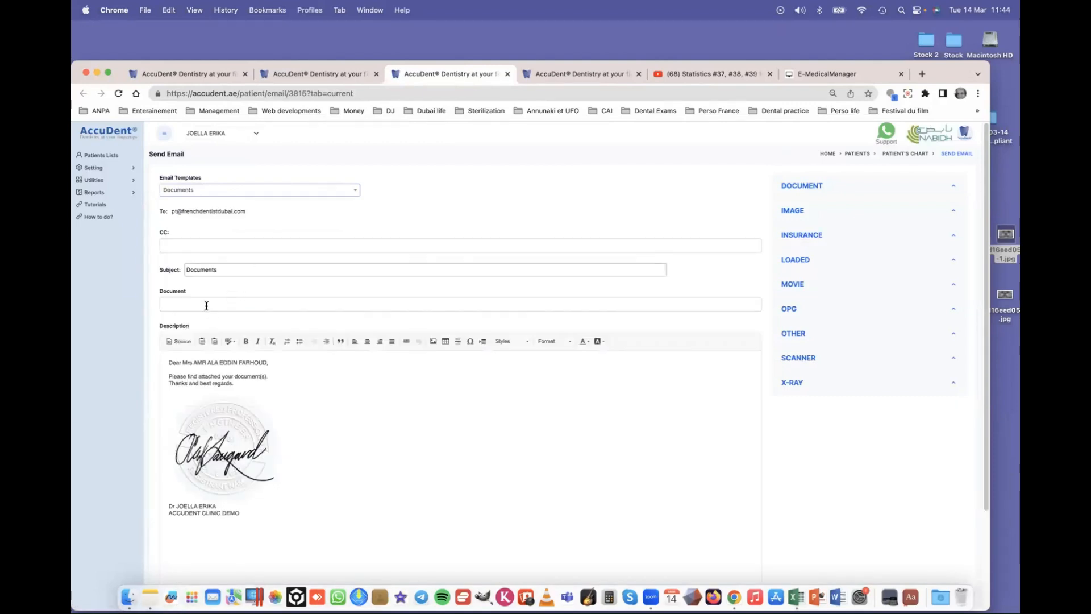
click(204, 303)
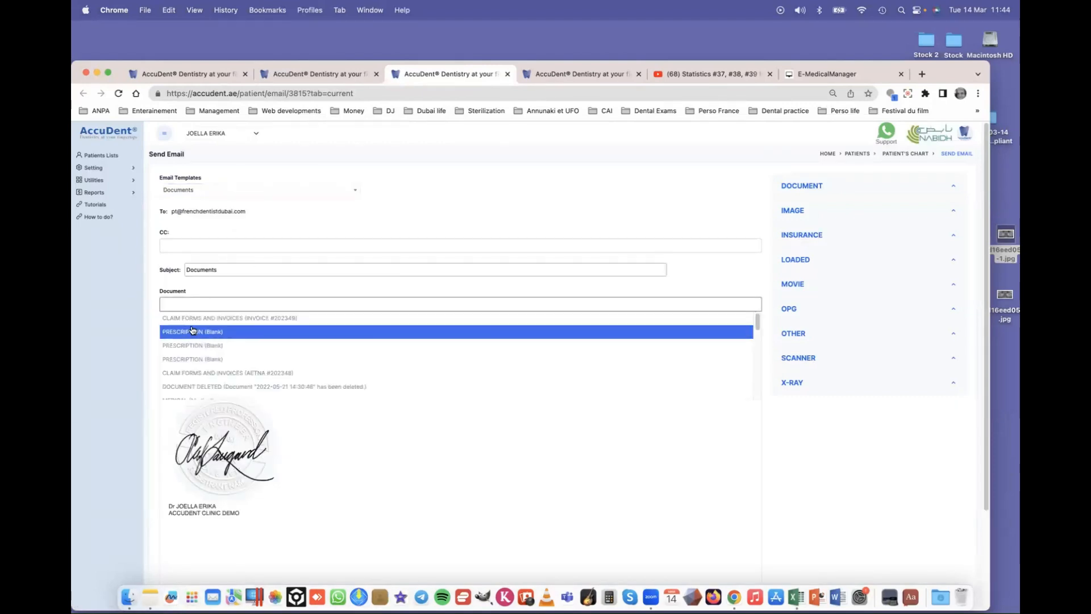
click(193, 319)
scroll(322, 493, down, 3)
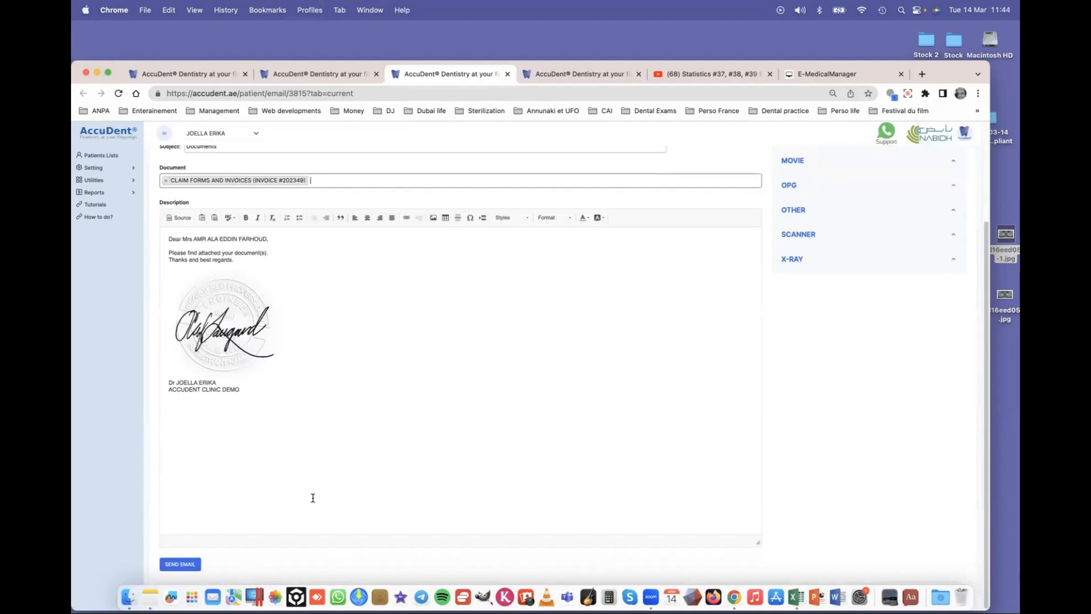
click(181, 563)
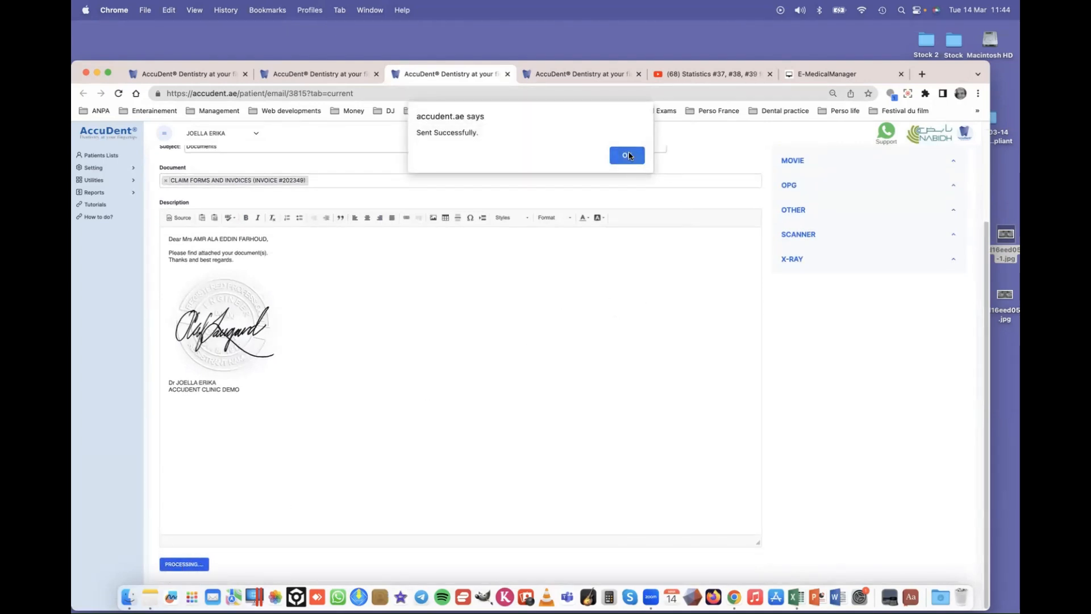
click(627, 156)
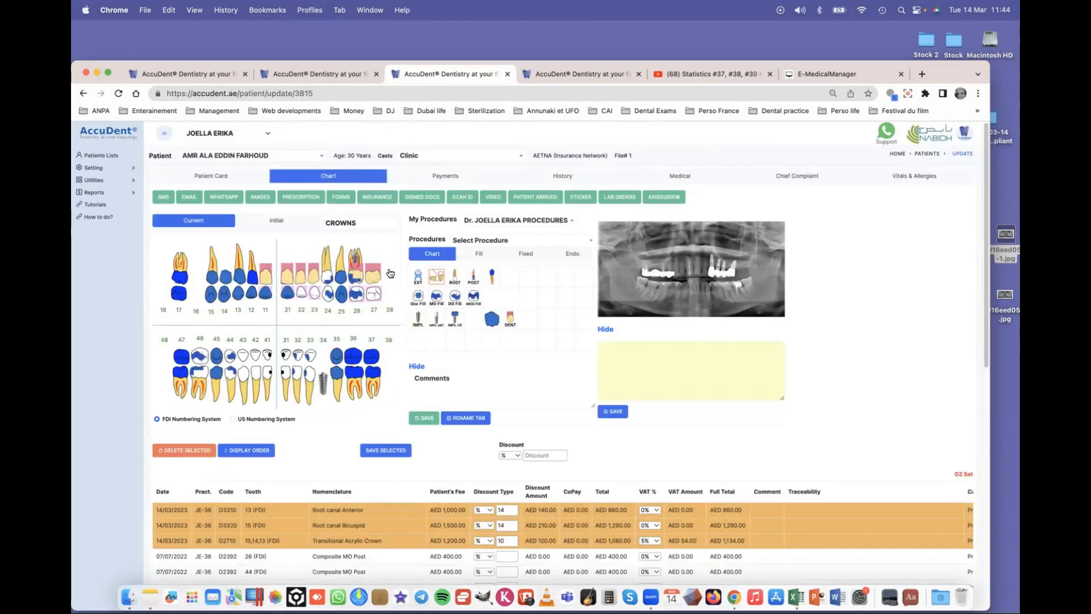
- Select the CROWNS plan and tick Transitional Acrylic Crown and Ceramic Zircon Crown Medical
click(347, 224)
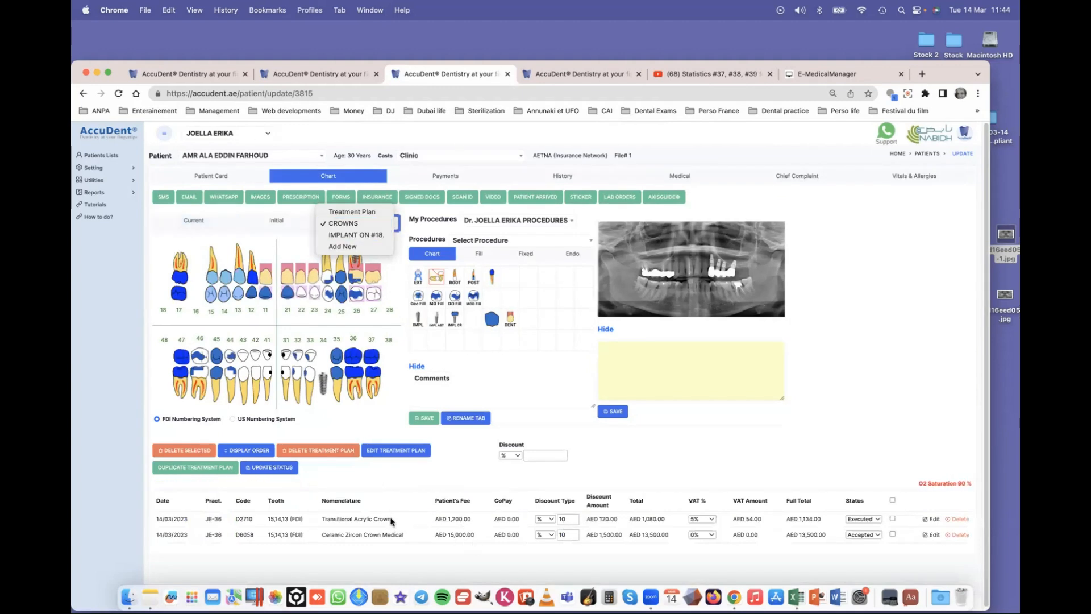
click(369, 521)
click(369, 535)
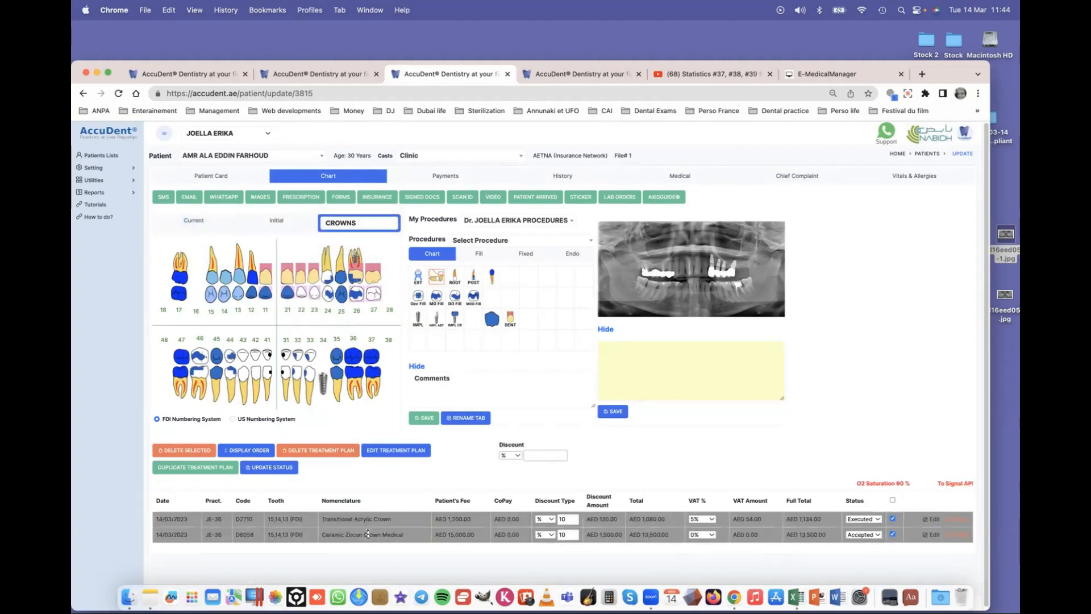
- Preview the QUOTATION DISCOUNT form for the two crowns, AED 14,634 total, then close it
click(341, 198)
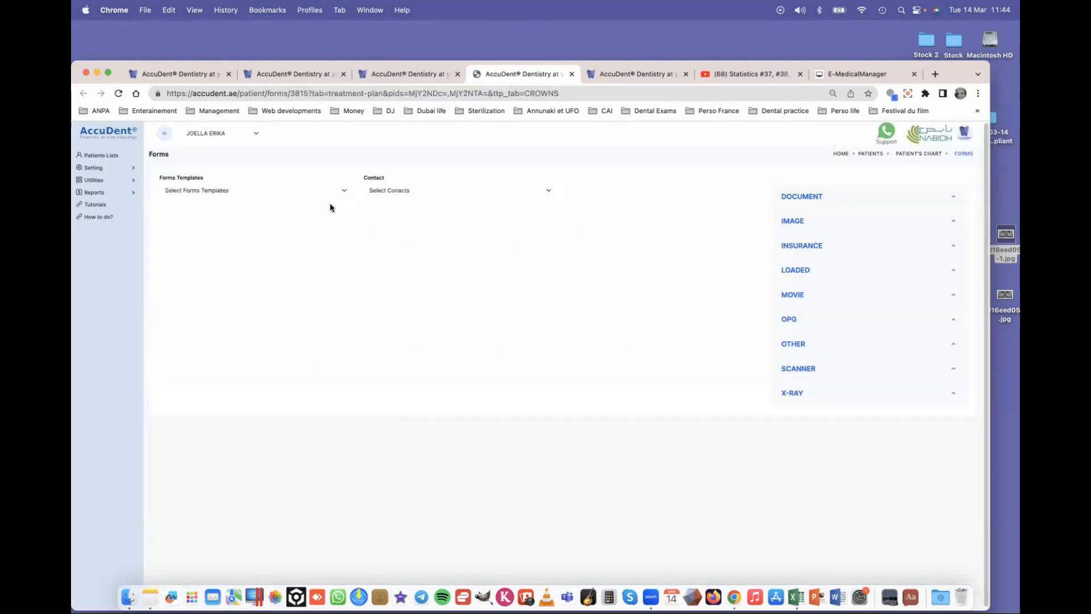
click(212, 191)
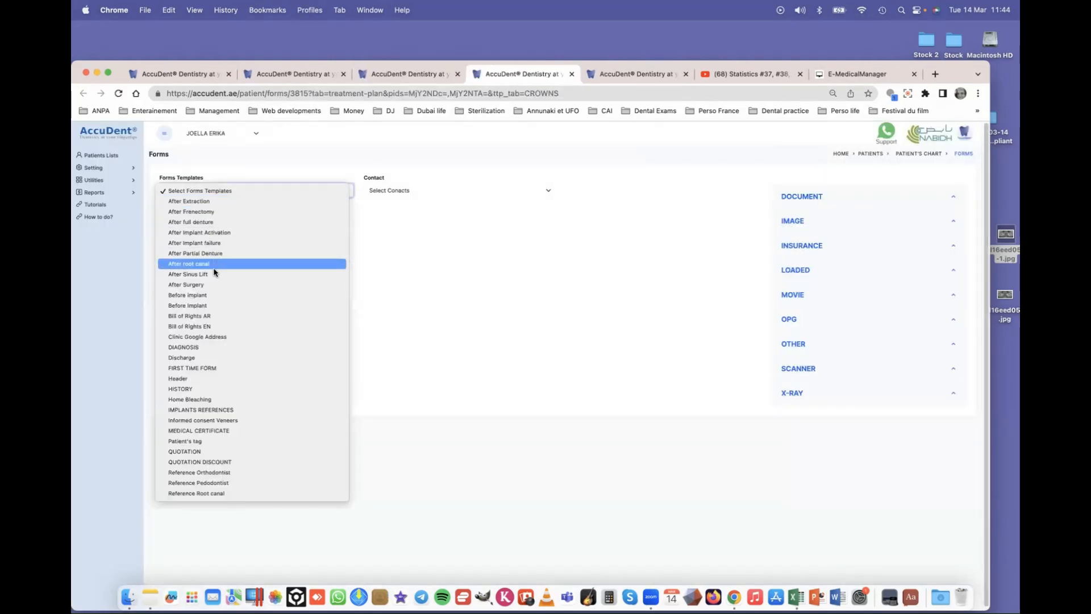
click(200, 463)
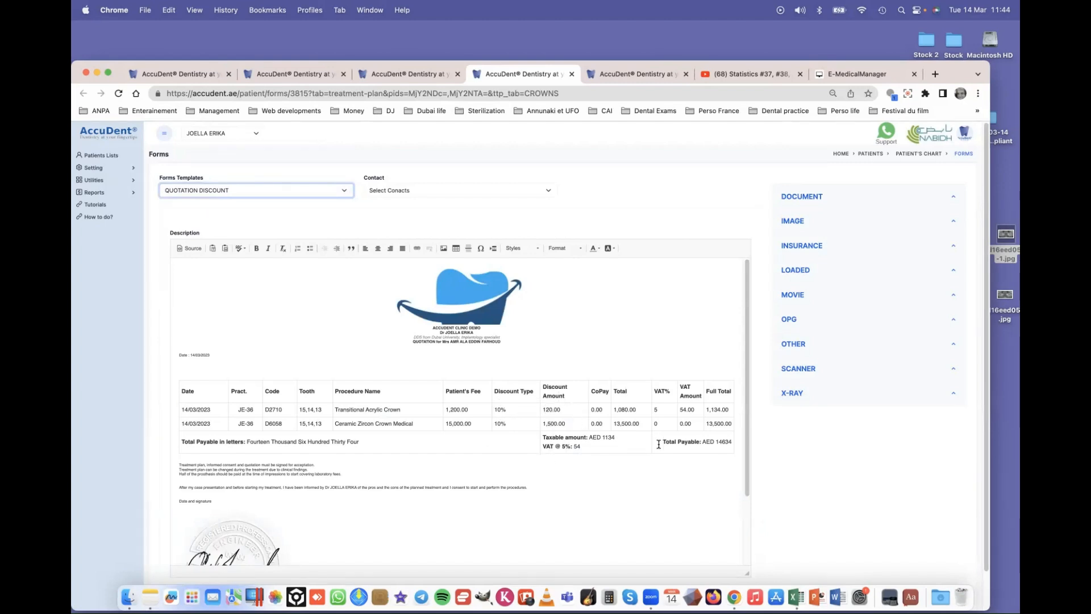
drag(748, 482, 745, 450)
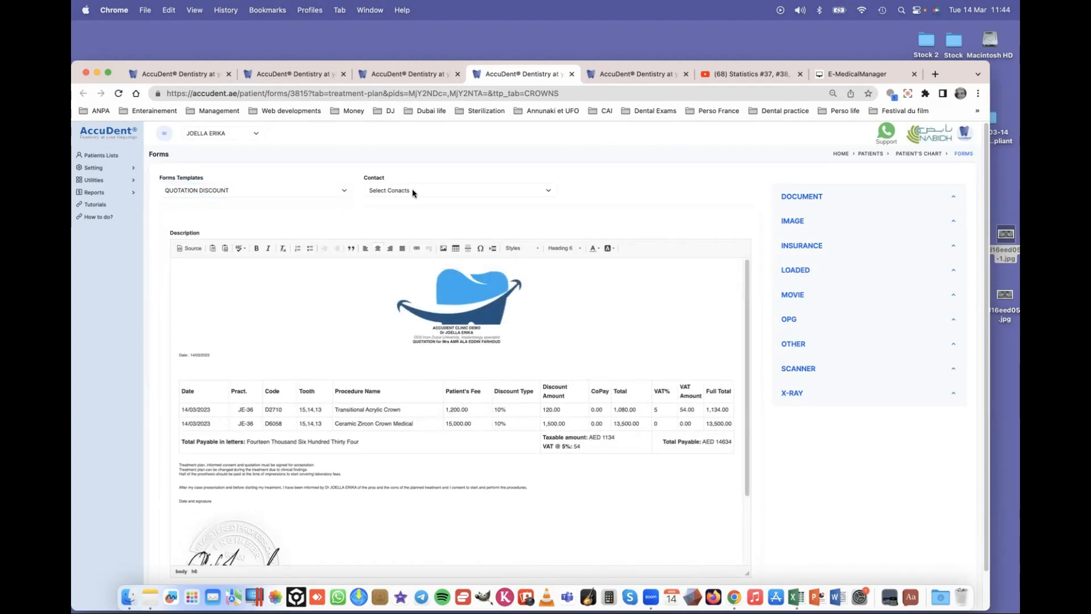
click(572, 74)
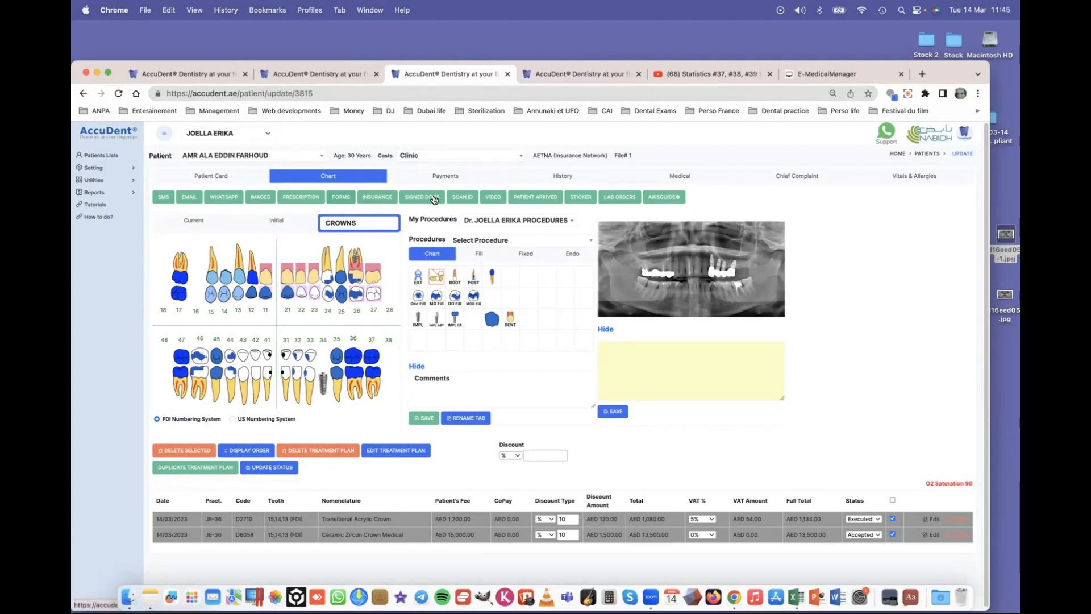
click(344, 197)
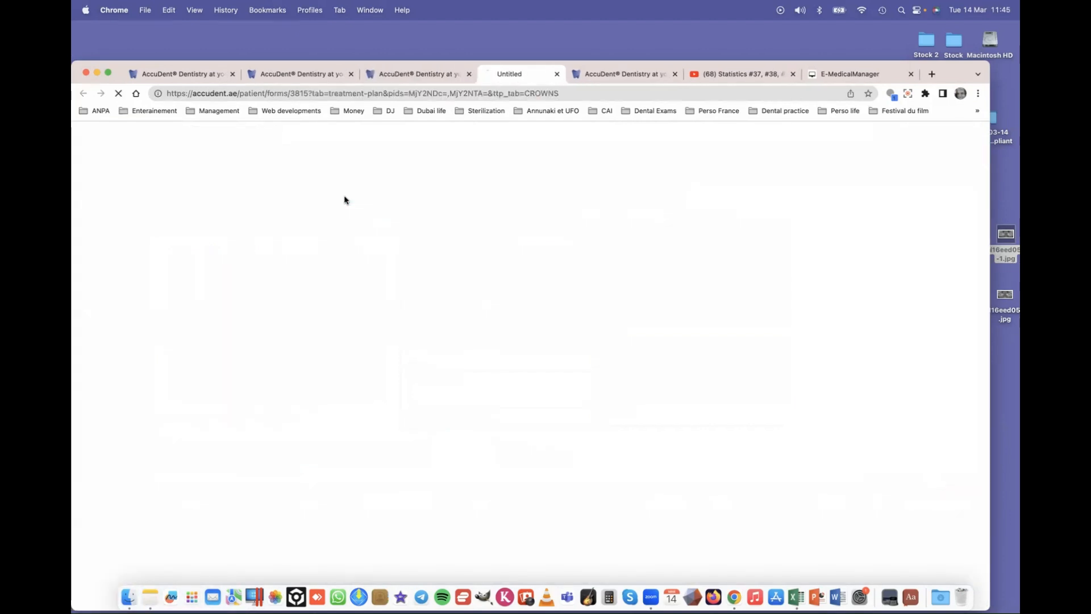
click(222, 192)
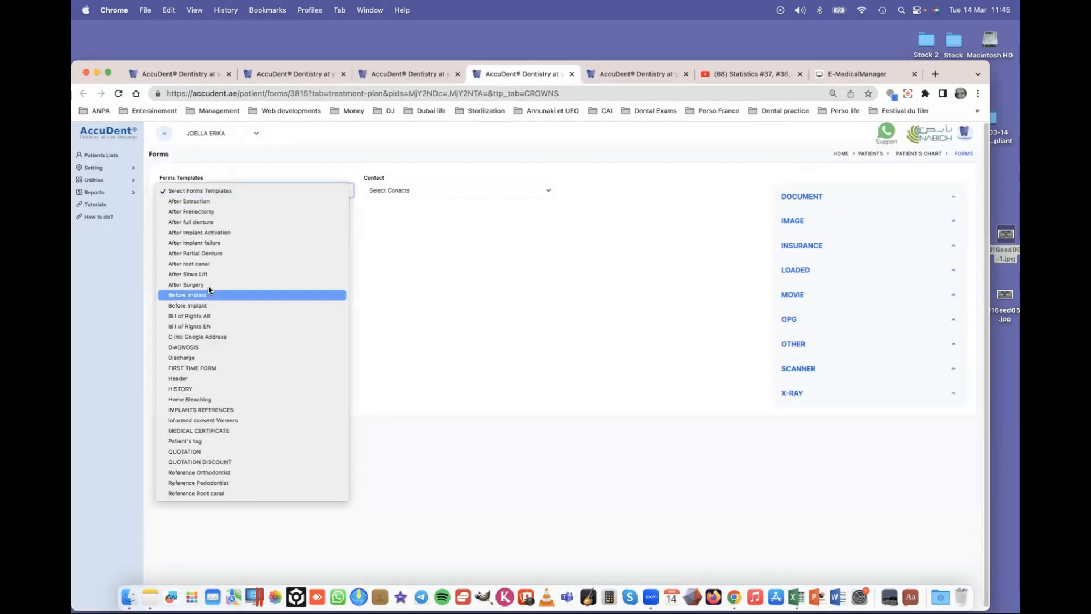
click(209, 452)
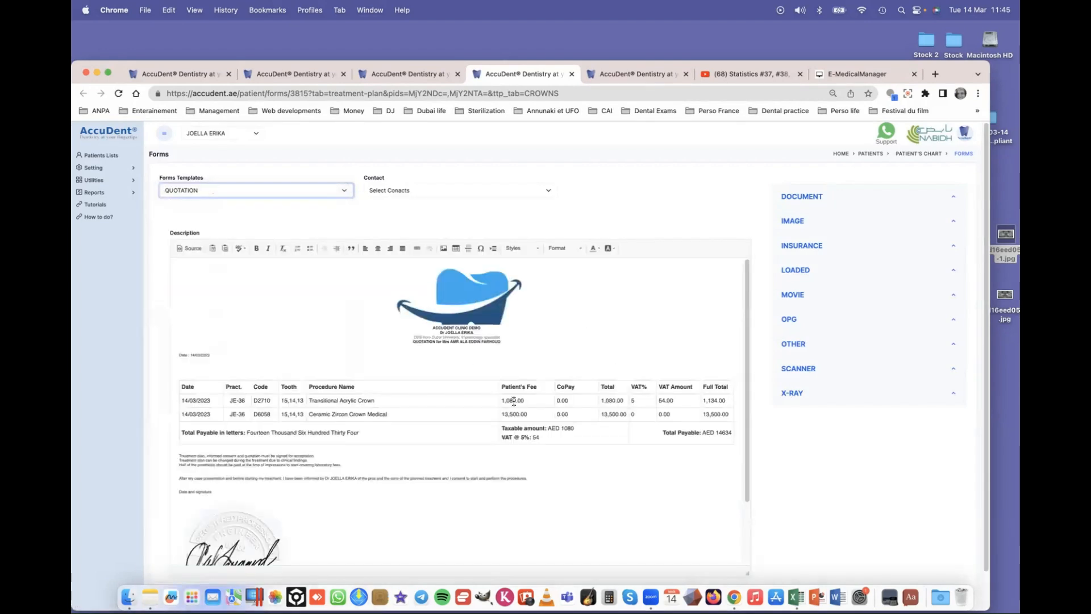
scroll(542, 402, down, 5)
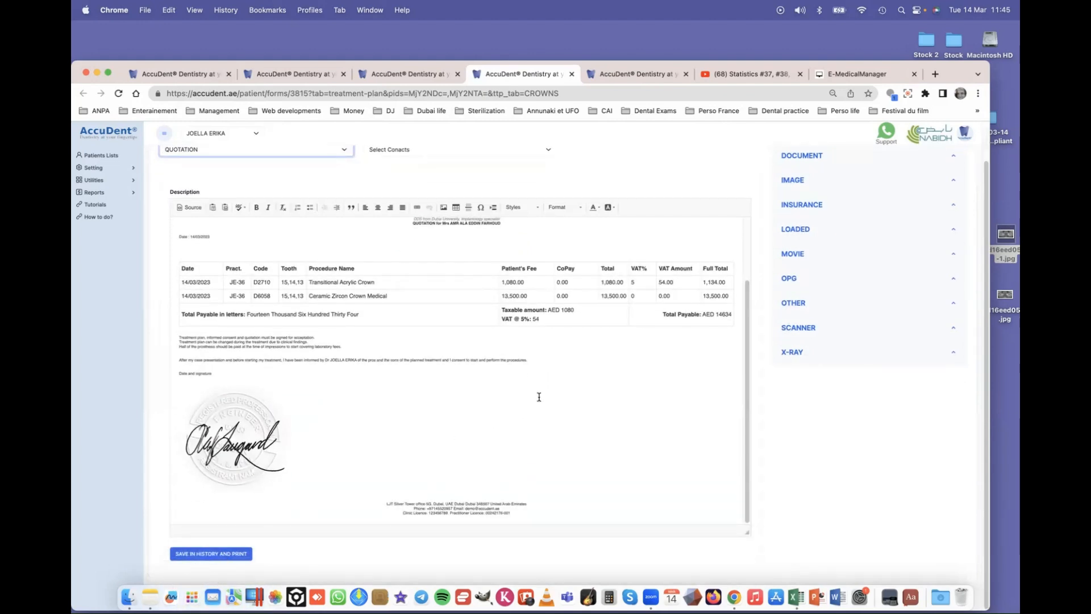
click(572, 75)
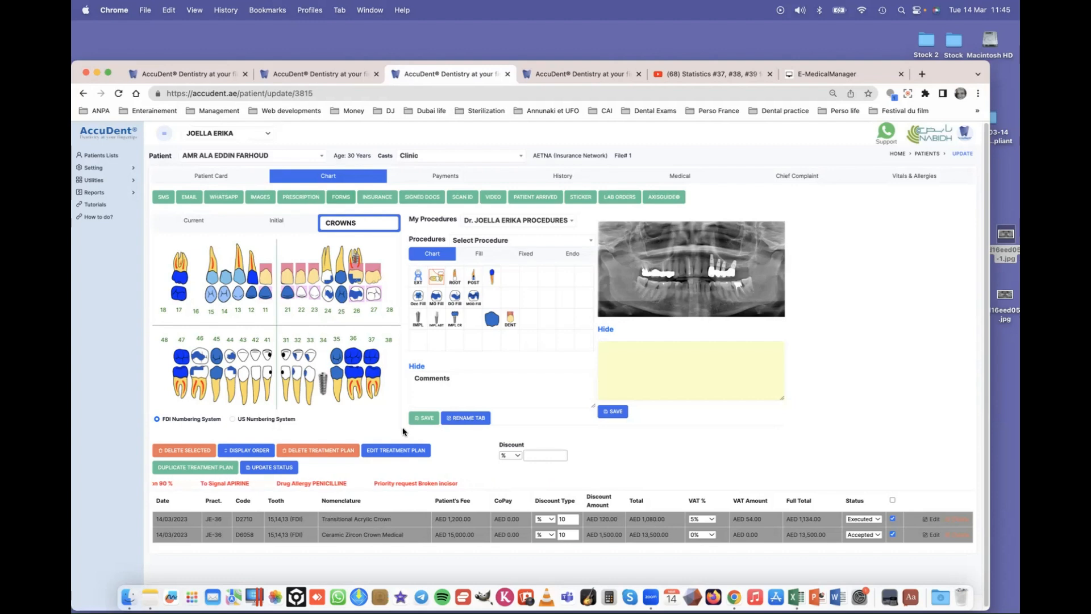
- Open the QUOTATION SIGN signed document for digital signing
click(423, 198)
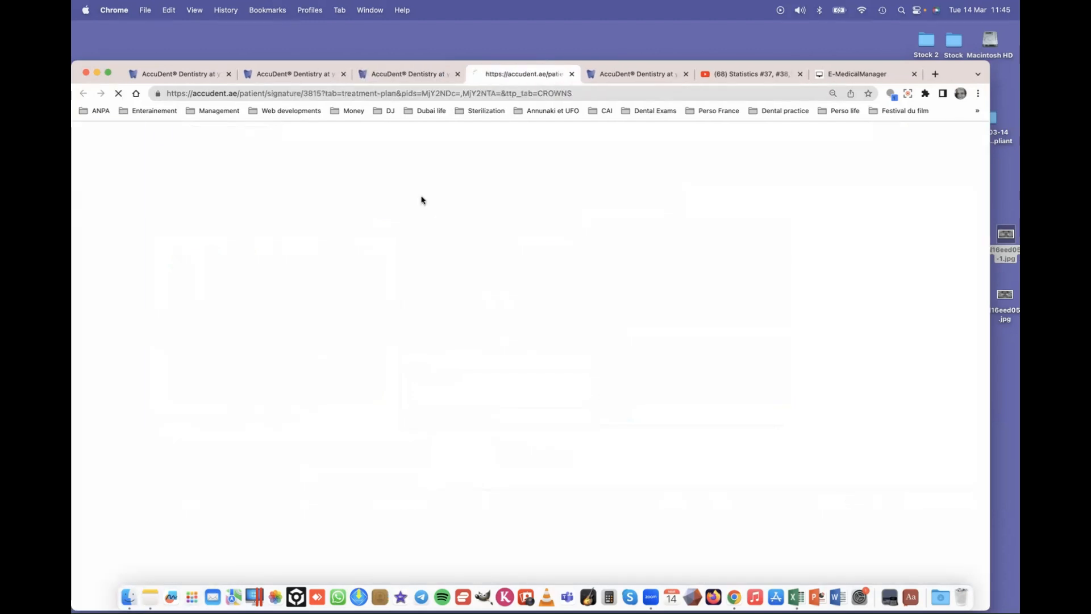
click(236, 192)
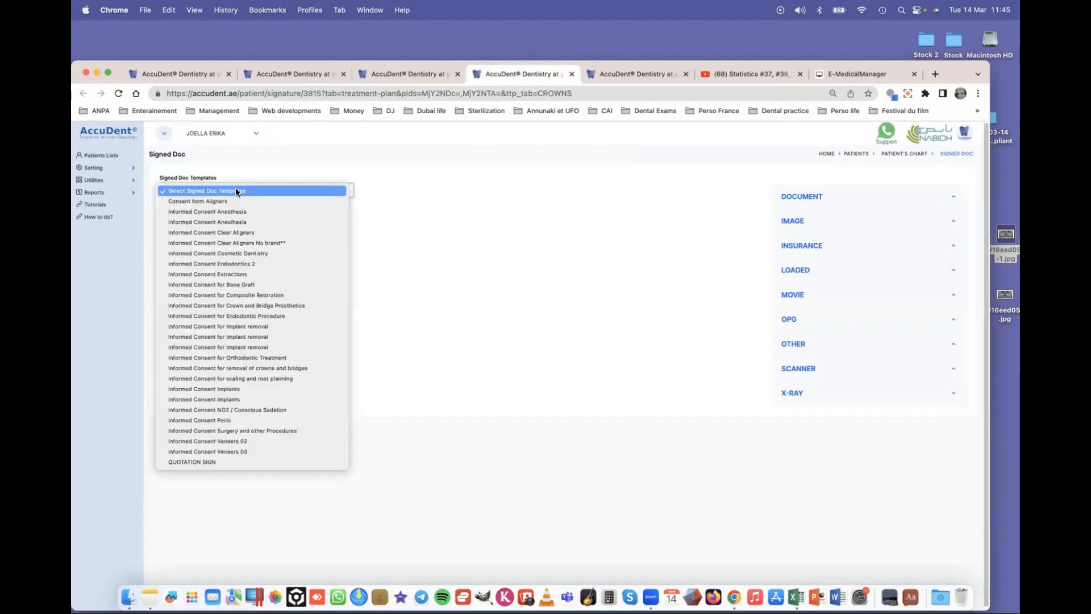
click(207, 461)
scroll(512, 398, down, 3)
scroll(509, 416, down, 2)
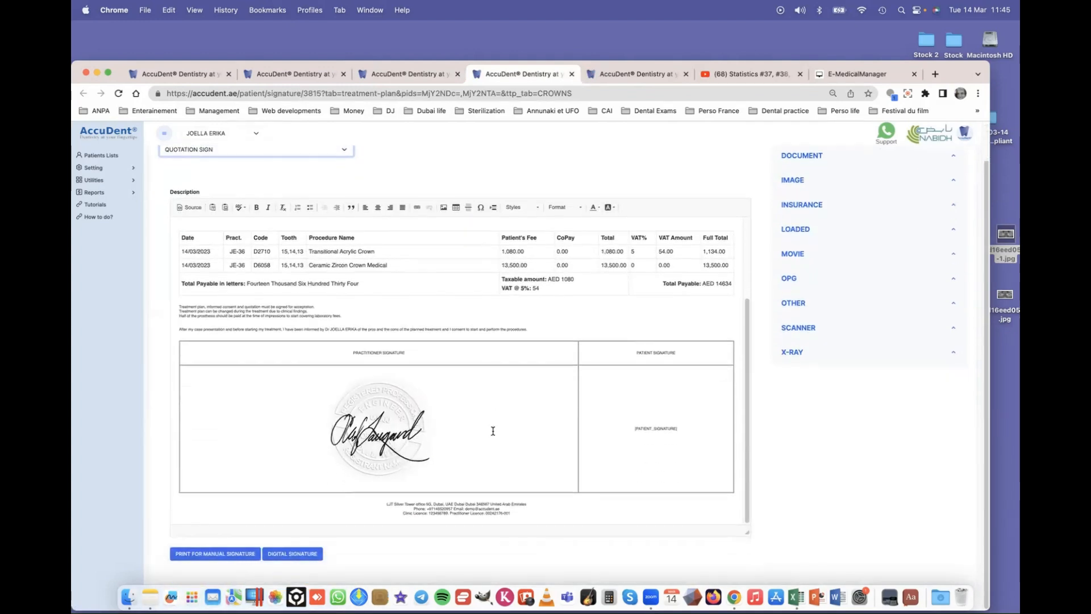
click(282, 554)
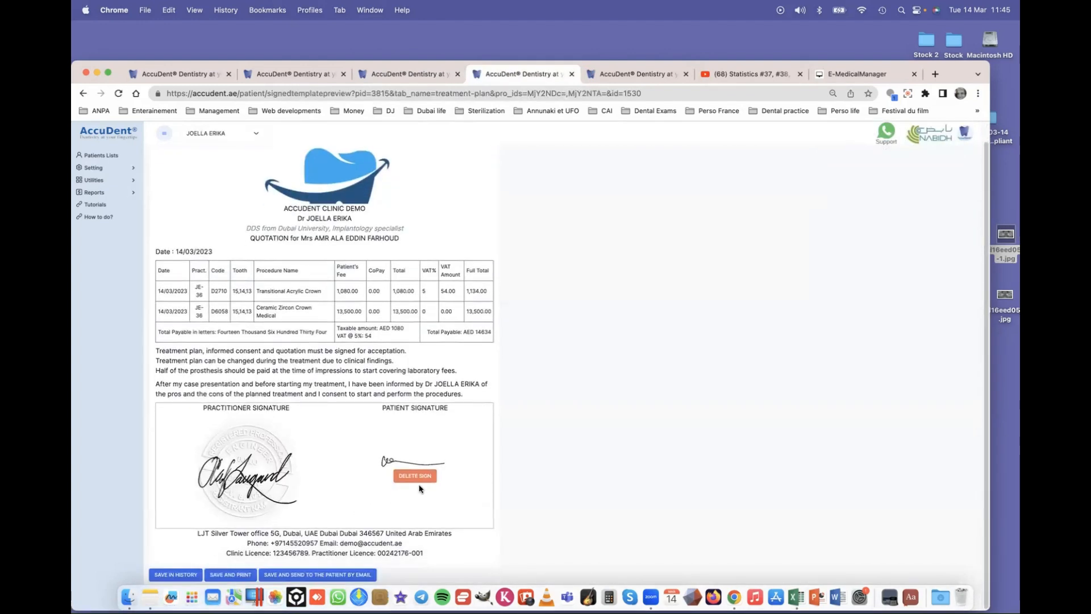
- Replace the existing patient signature with a newly drawn one and save it
click(413, 474)
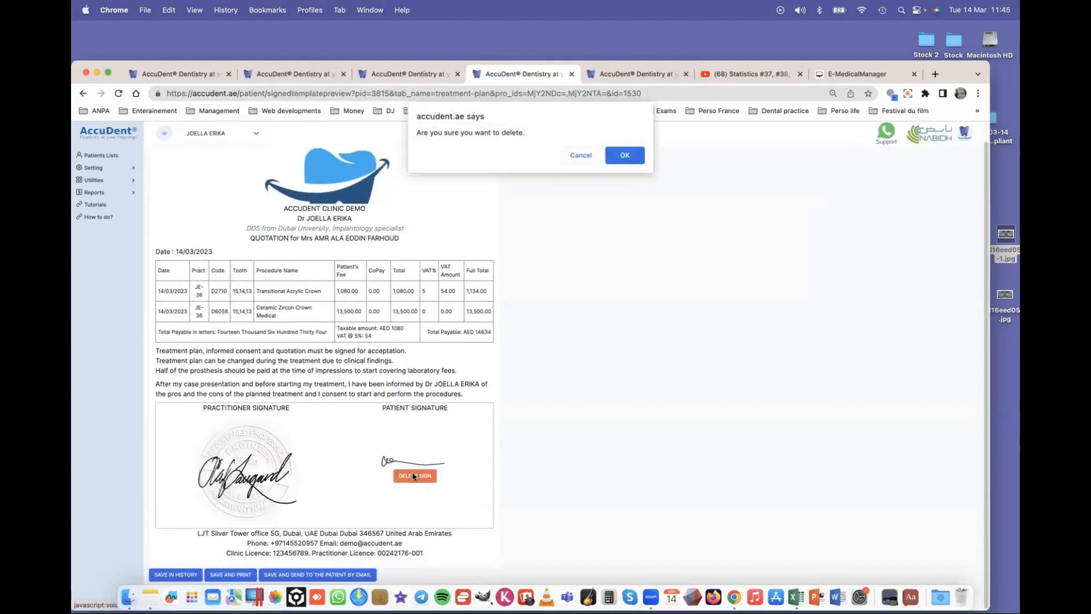
click(625, 155)
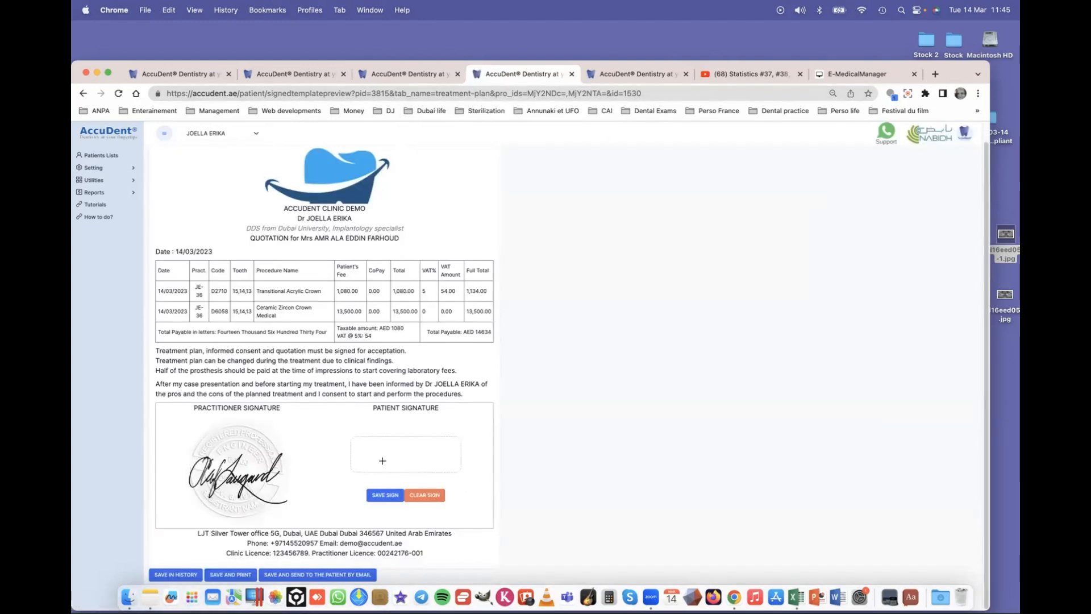
drag(368, 448, 433, 449)
click(386, 496)
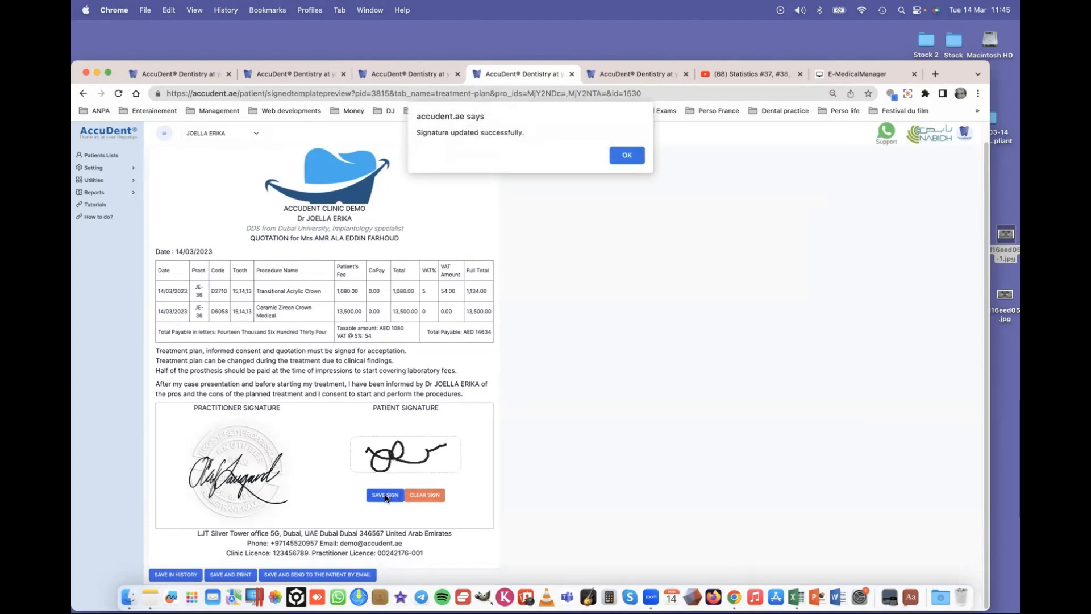
click(631, 160)
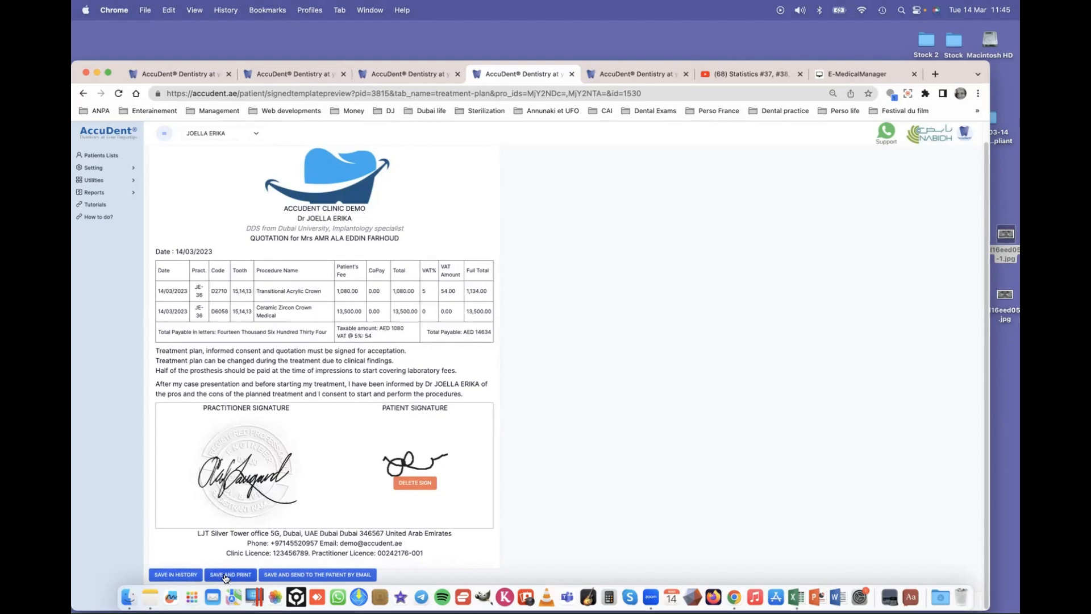
- Save the signed quotation, email it to the patient, and close the tab
click(289, 578)
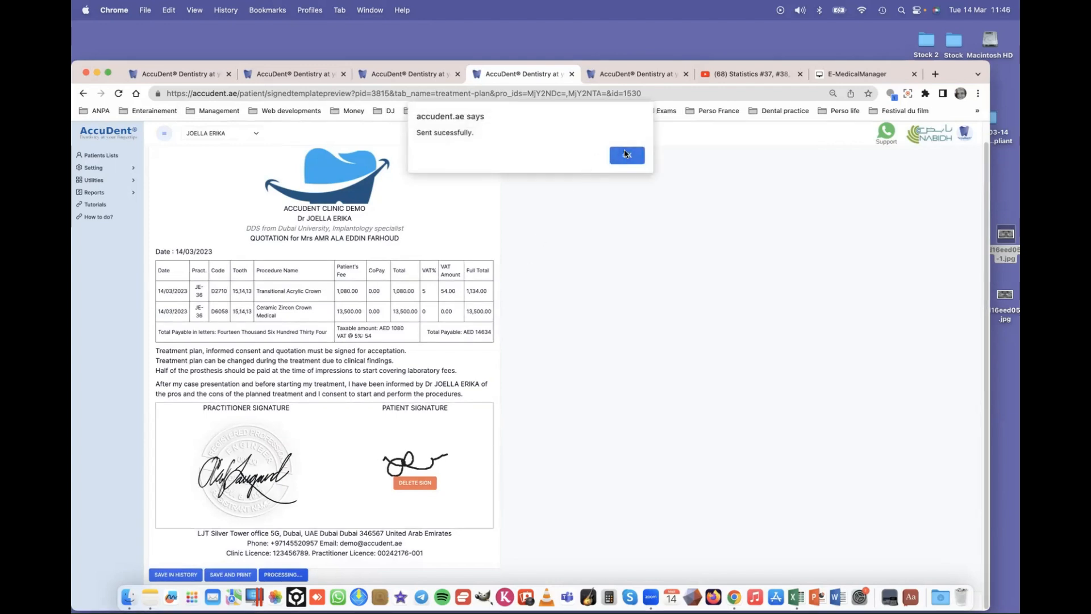
click(625, 154)
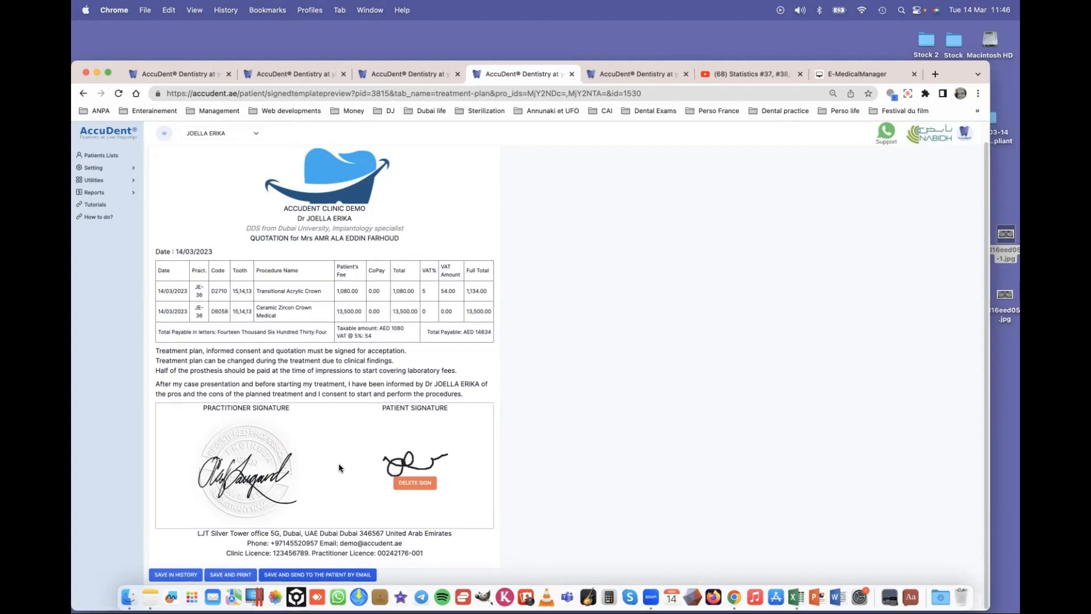
click(571, 74)
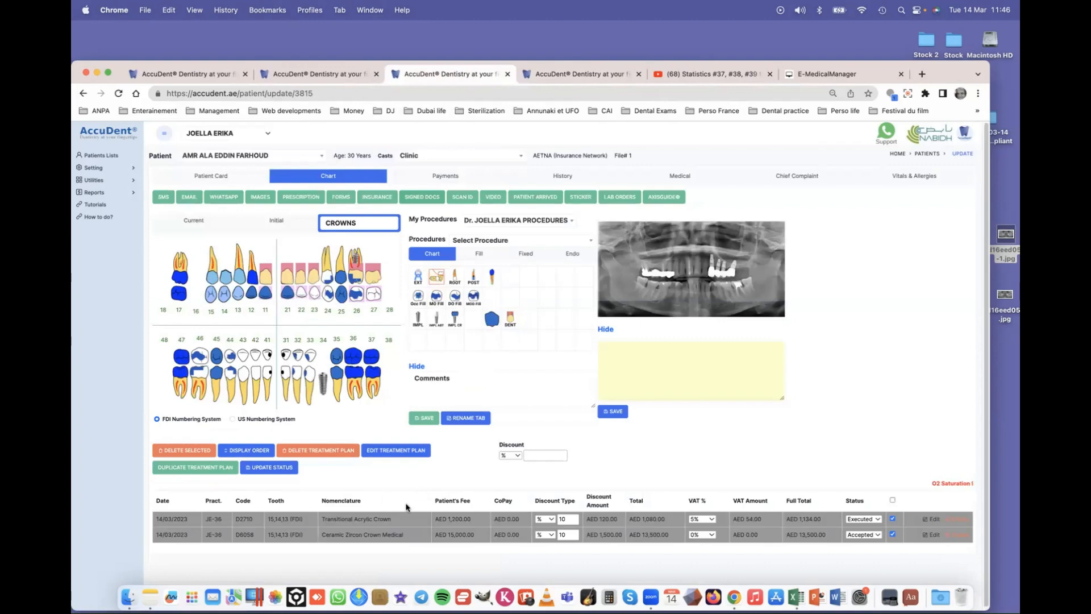
- Switch the chart to the Current tab, dismiss the Insurance page and Scan ID dialog, and open Signed Docs
click(199, 223)
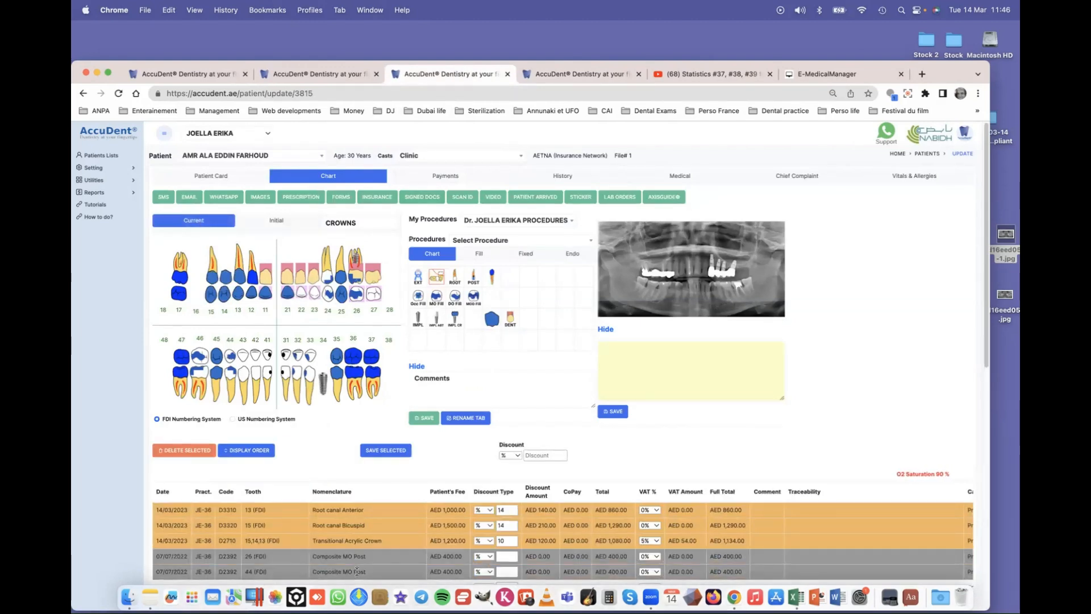
click(372, 197)
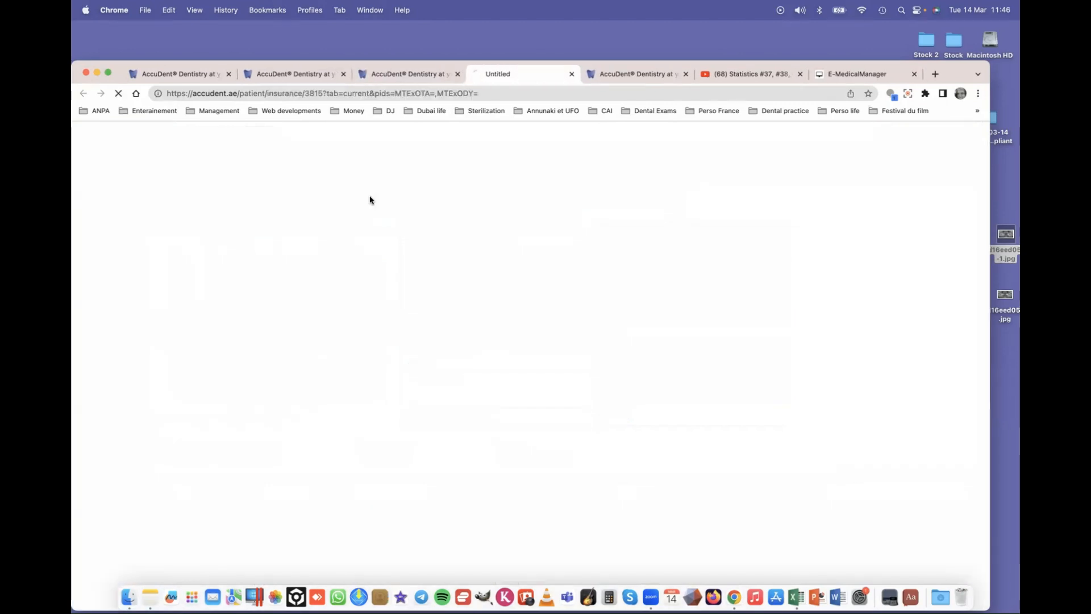
click(570, 74)
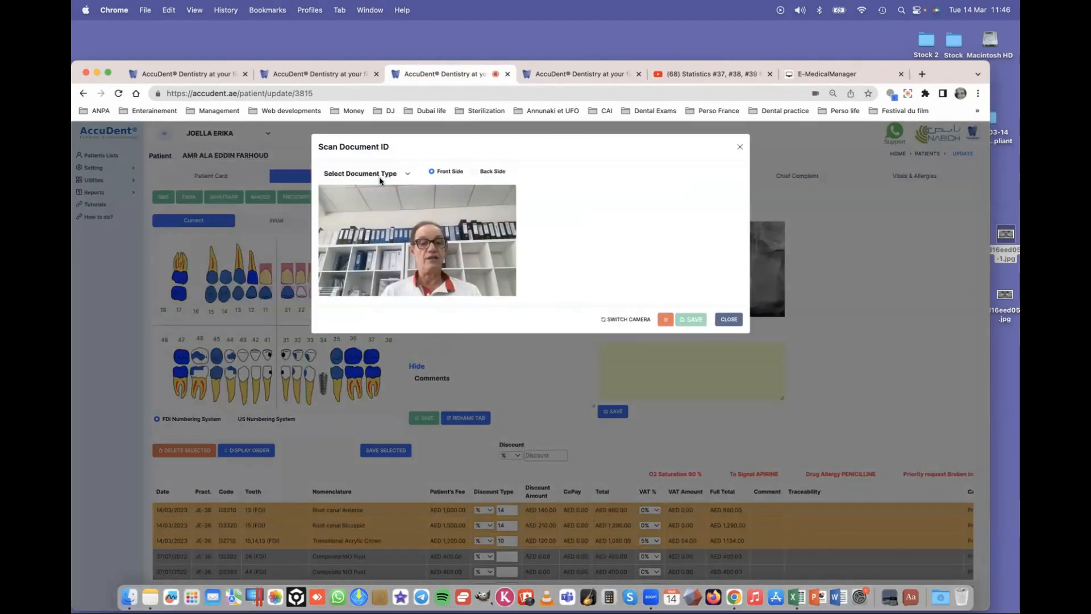
click(740, 146)
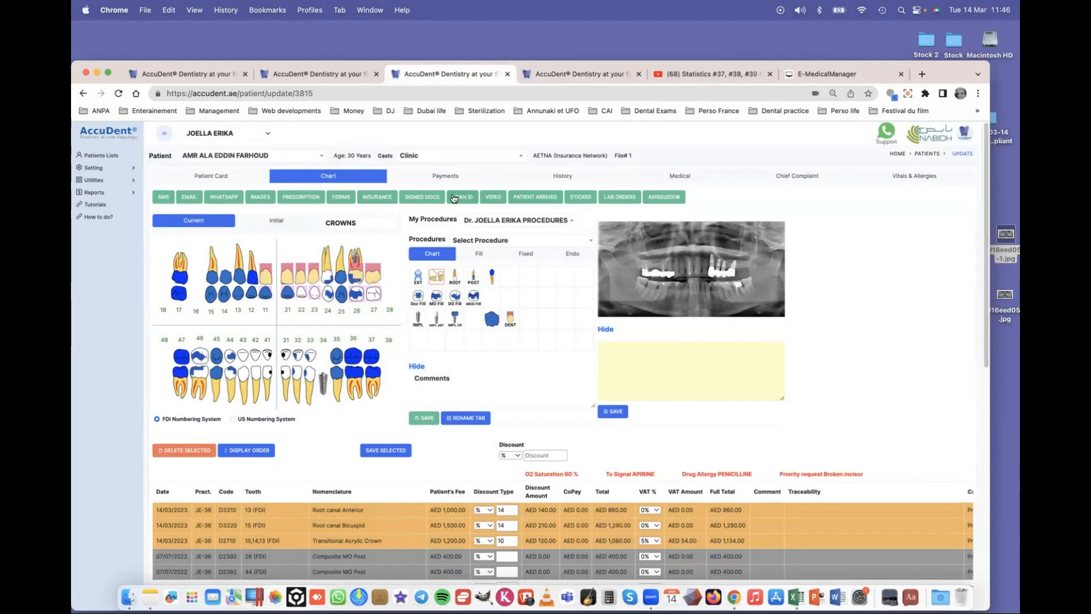
click(418, 198)
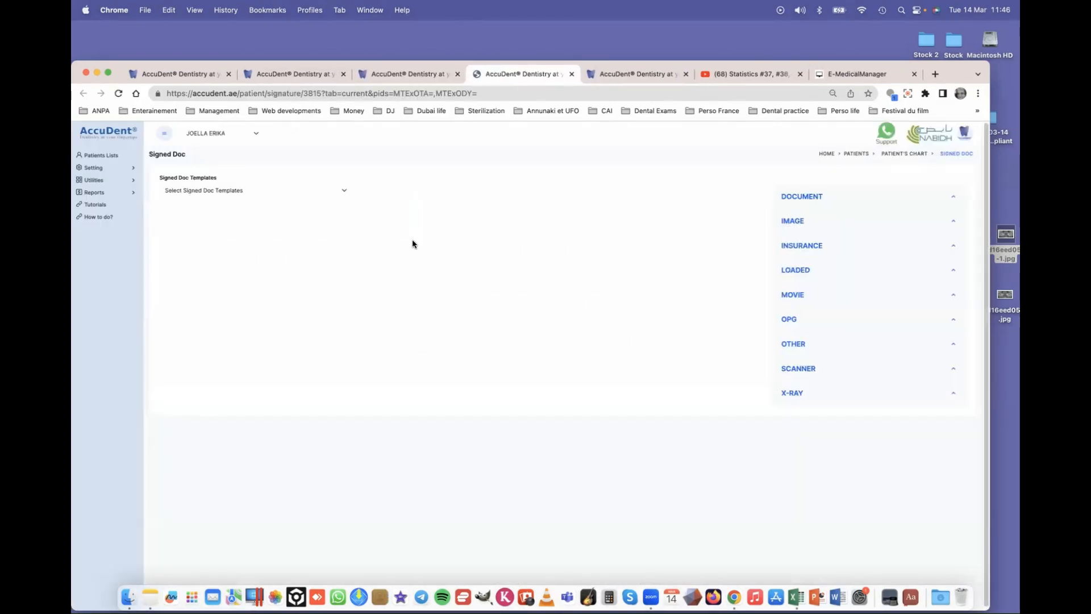
- Choose the Informed Consent Extractions template and open it for digital signing
click(223, 193)
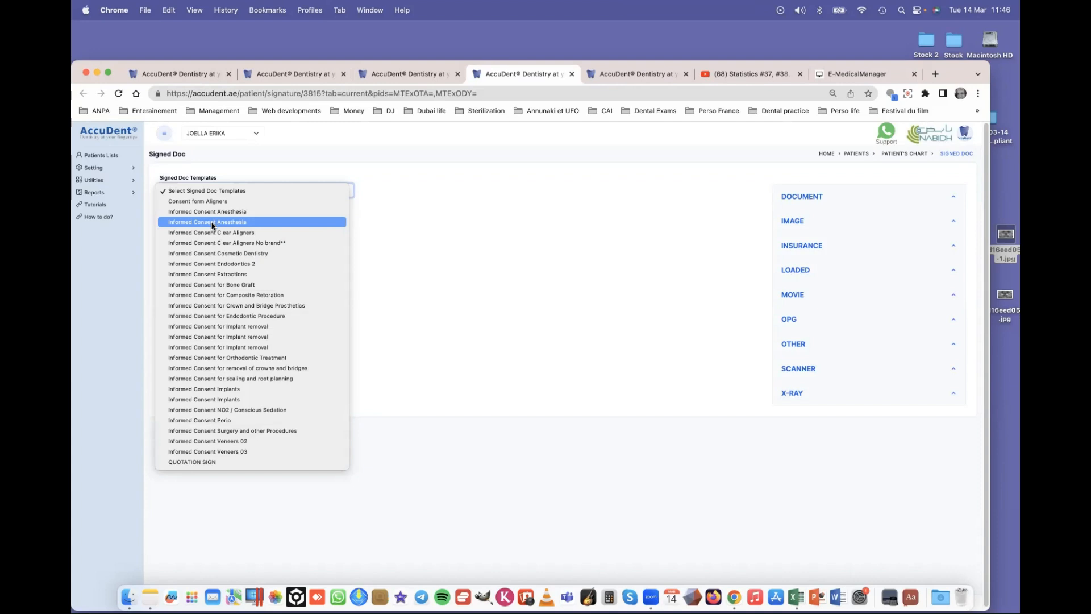
click(233, 277)
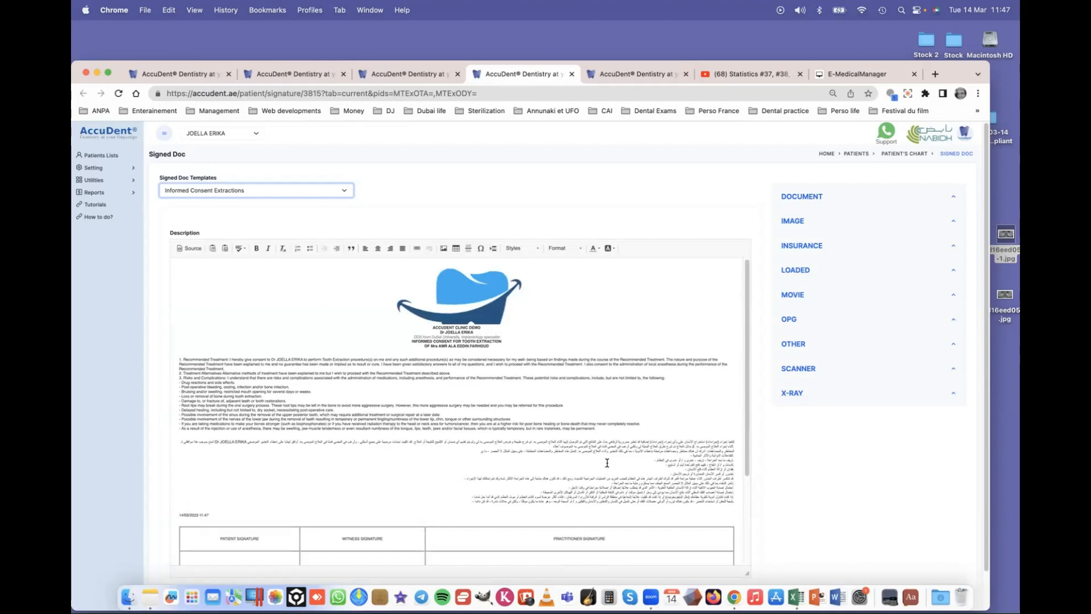
scroll(607, 462, down, 3)
scroll(353, 463, down, 1)
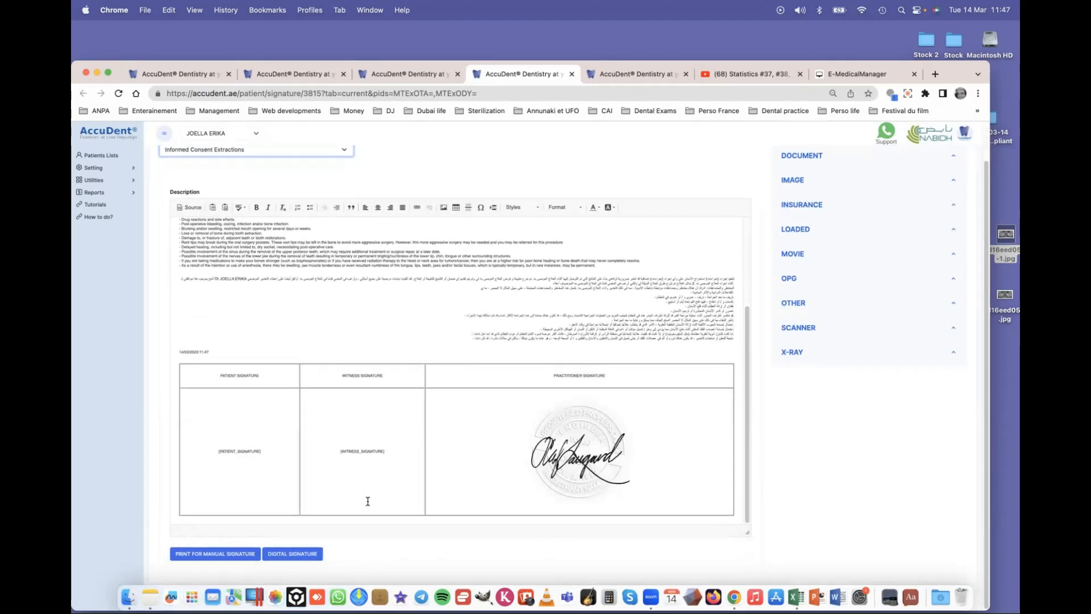
click(292, 554)
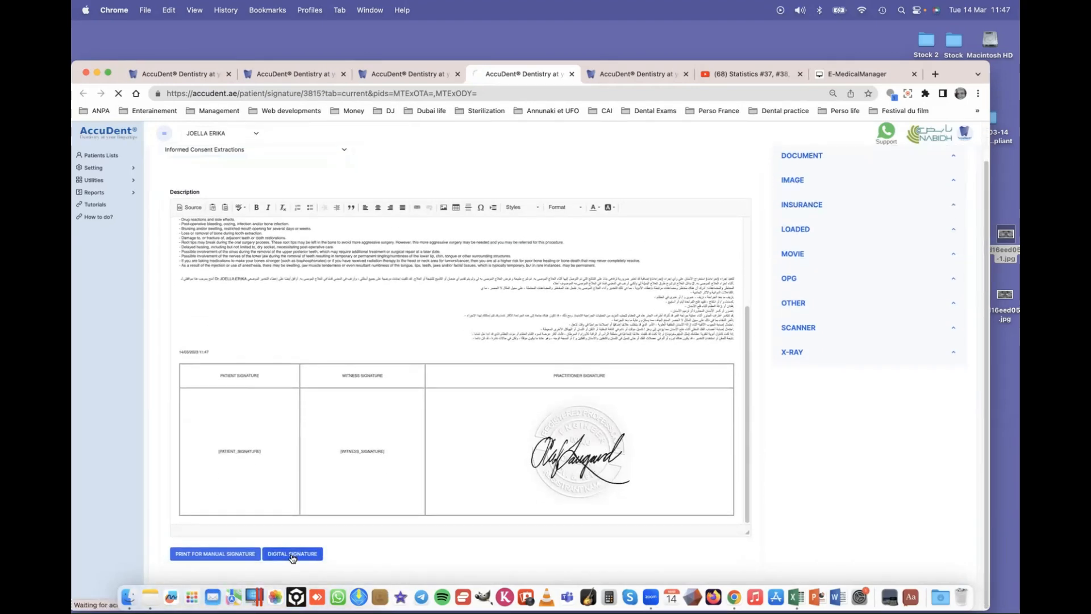
- Review the signed tooth-extraction consent dated 14/03/2023 11:47, then close its preview
scroll(407, 344, down, 5)
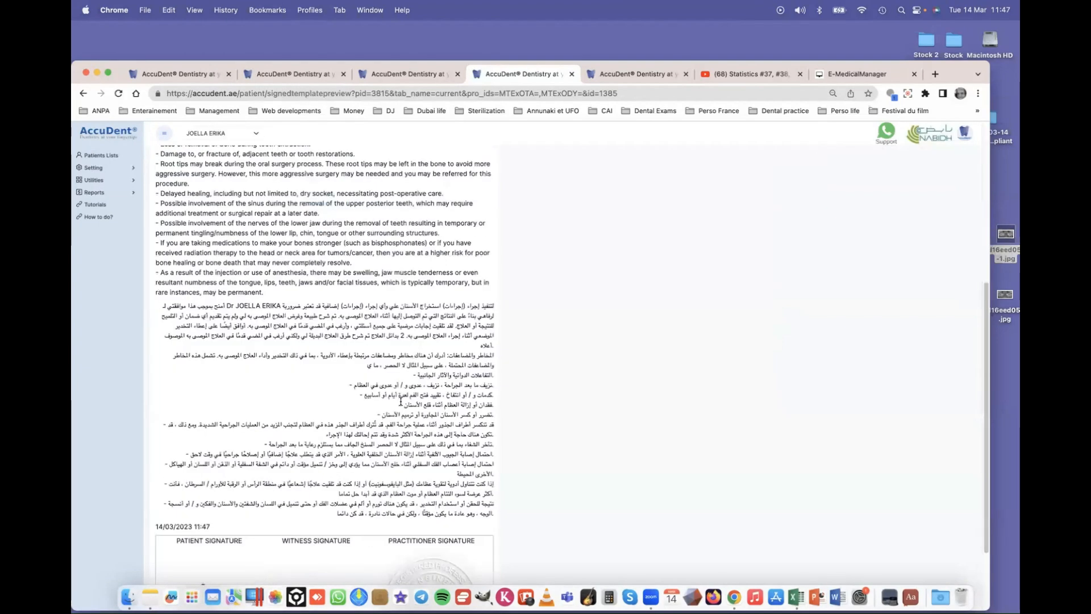
scroll(259, 494, down, 2)
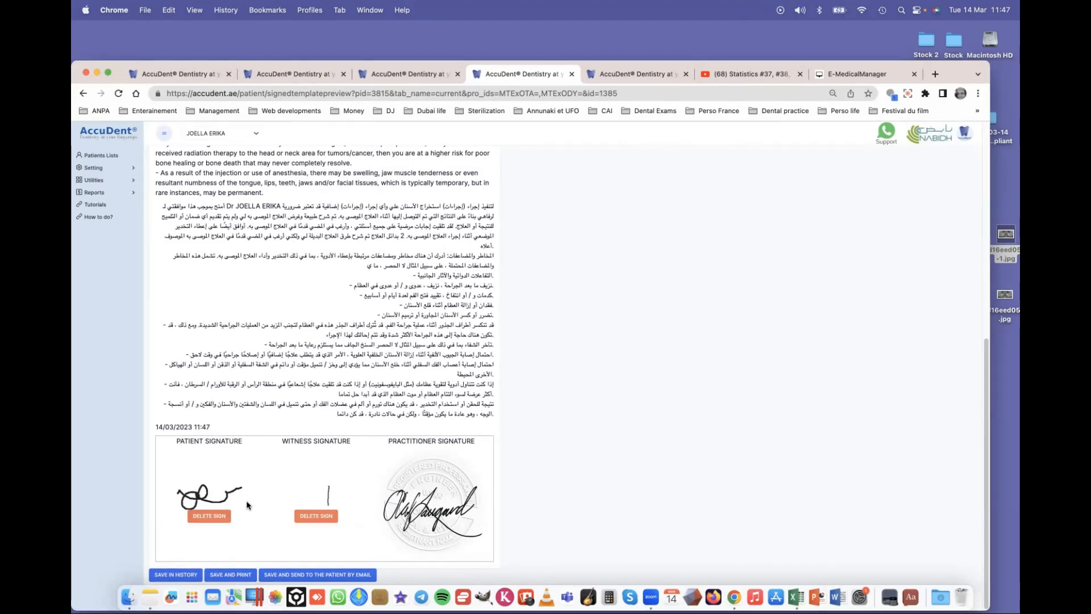
scroll(251, 527, up, 2)
scroll(251, 528, down, 2)
scroll(286, 516, up, 10)
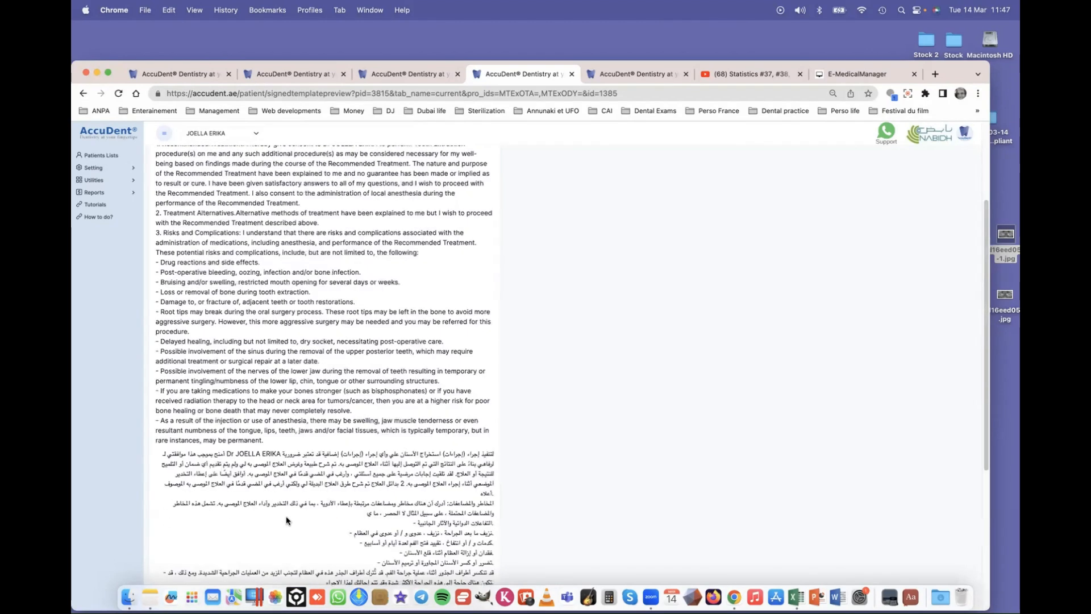
click(573, 75)
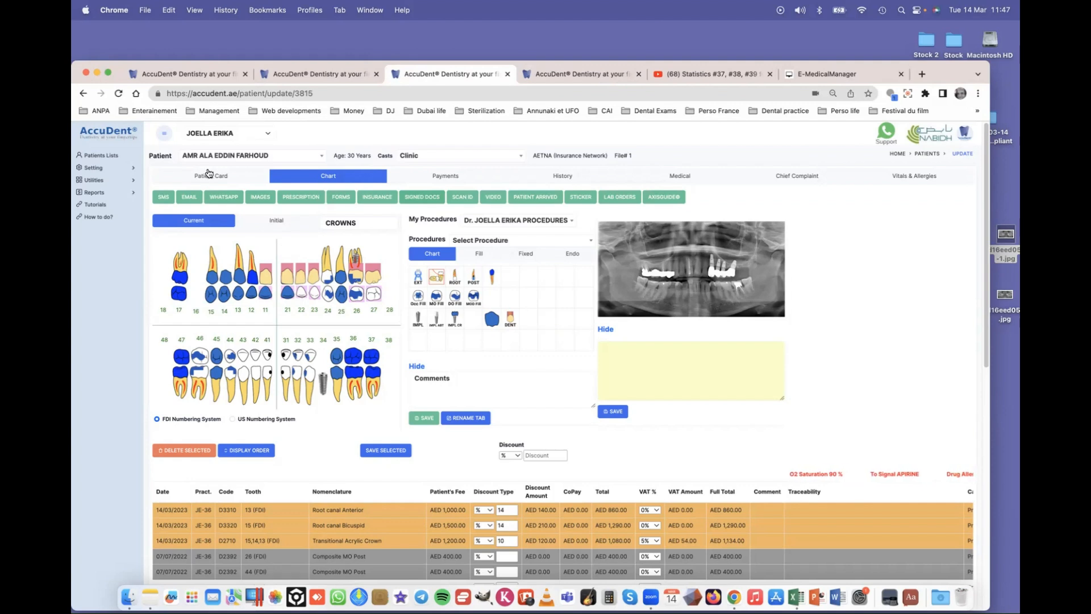
- Switch to the other practitioner and open the Incomes report with the fee password
click(227, 133)
click(235, 123)
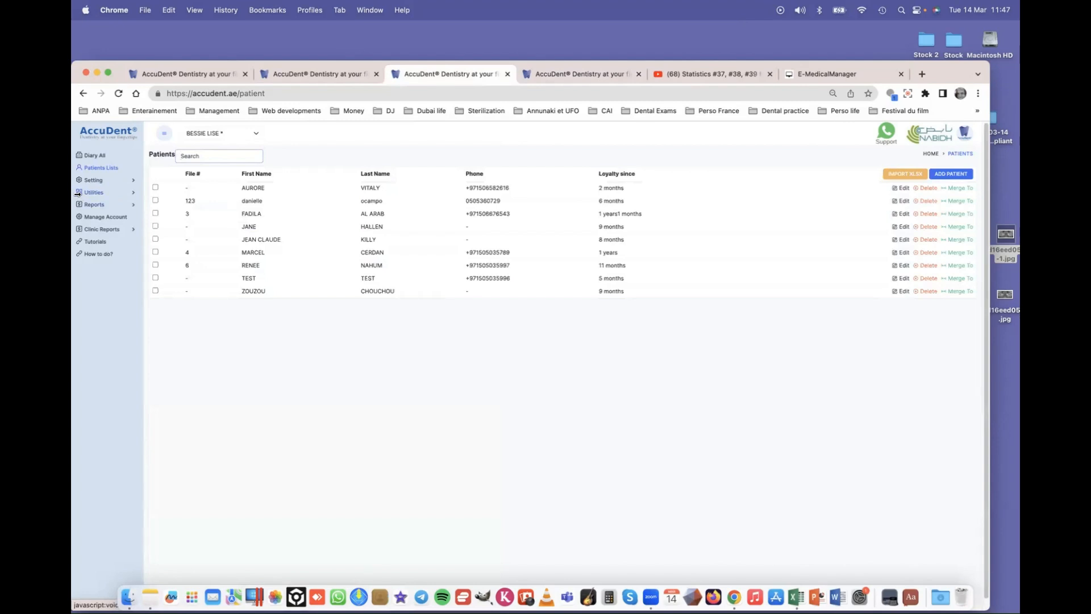
click(130, 205)
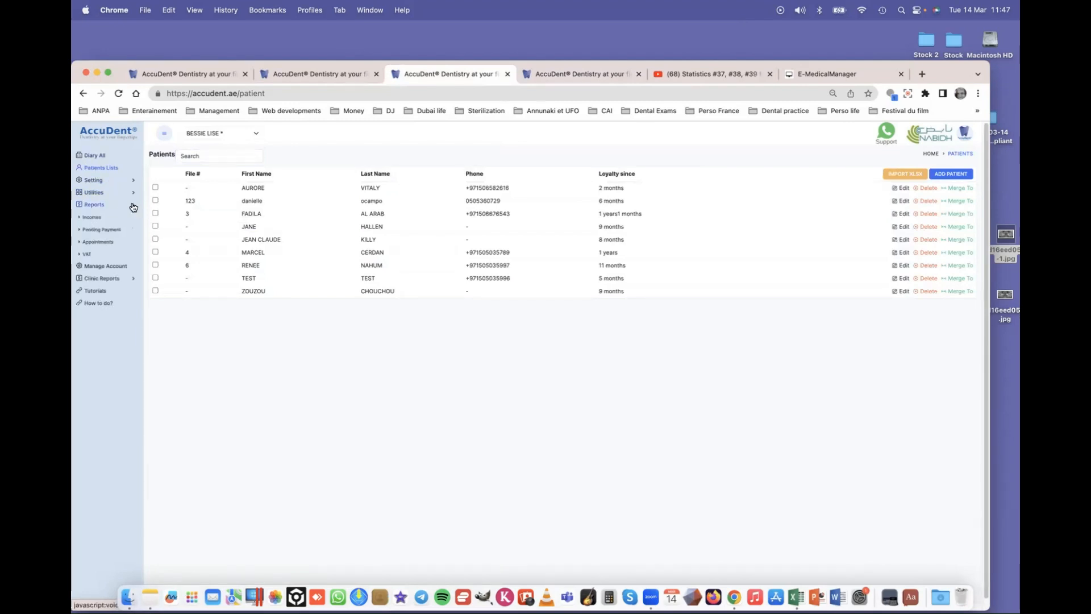
click(89, 219)
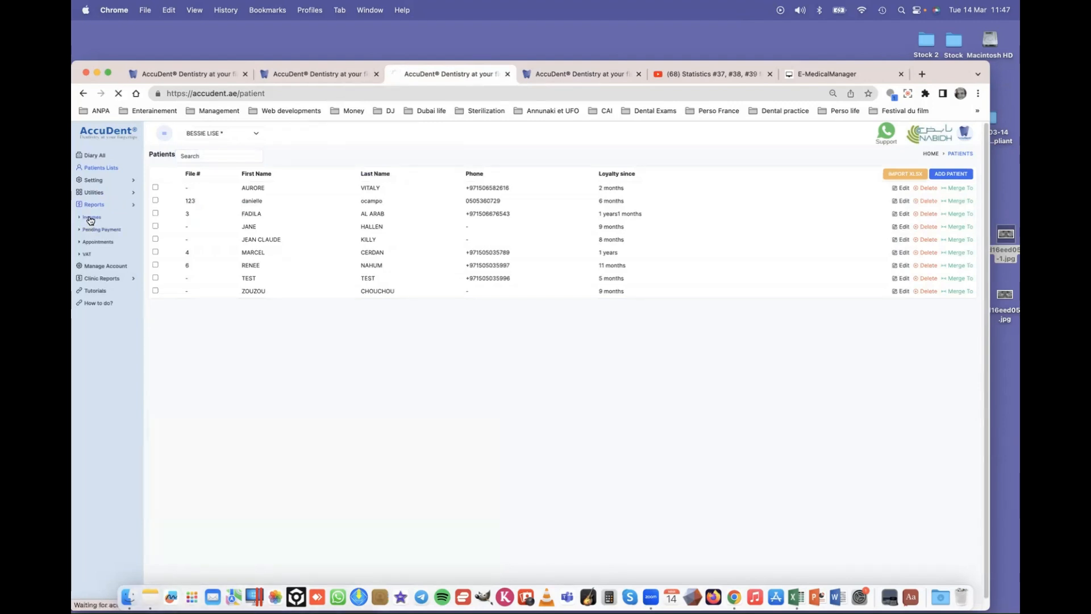
text(•••)
key(Return)
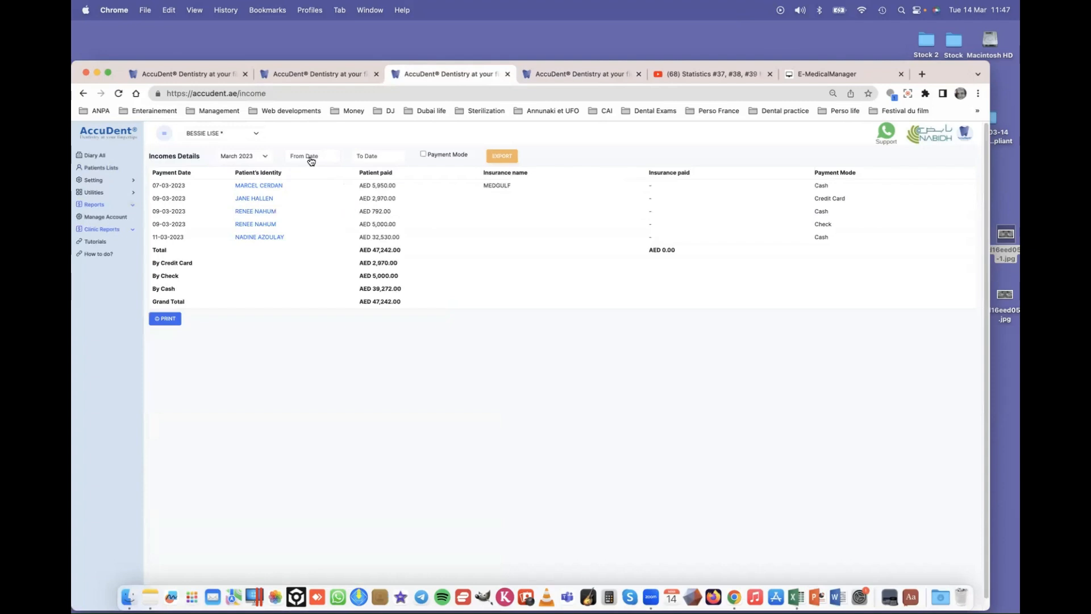
- Keep the March 2023 period and check the first listed patient's record, then return to the report
click(252, 157)
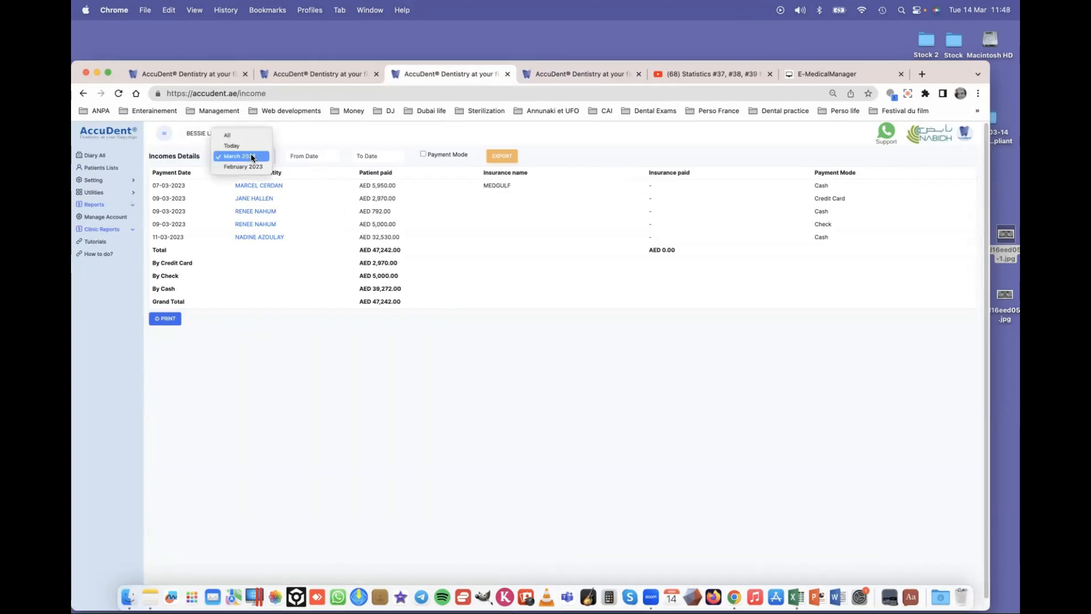
click(251, 157)
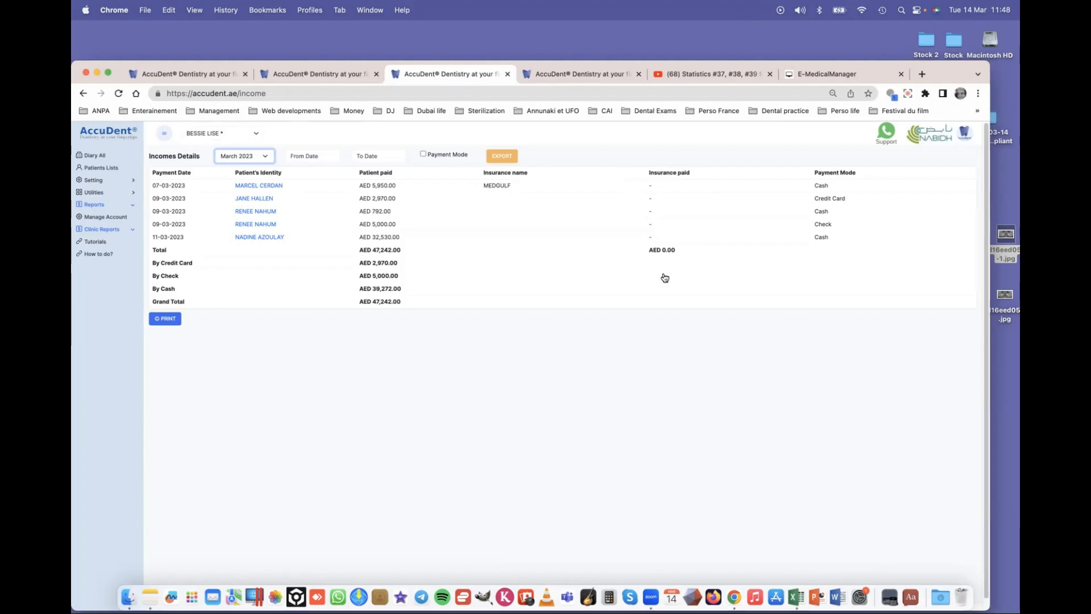
click(259, 186)
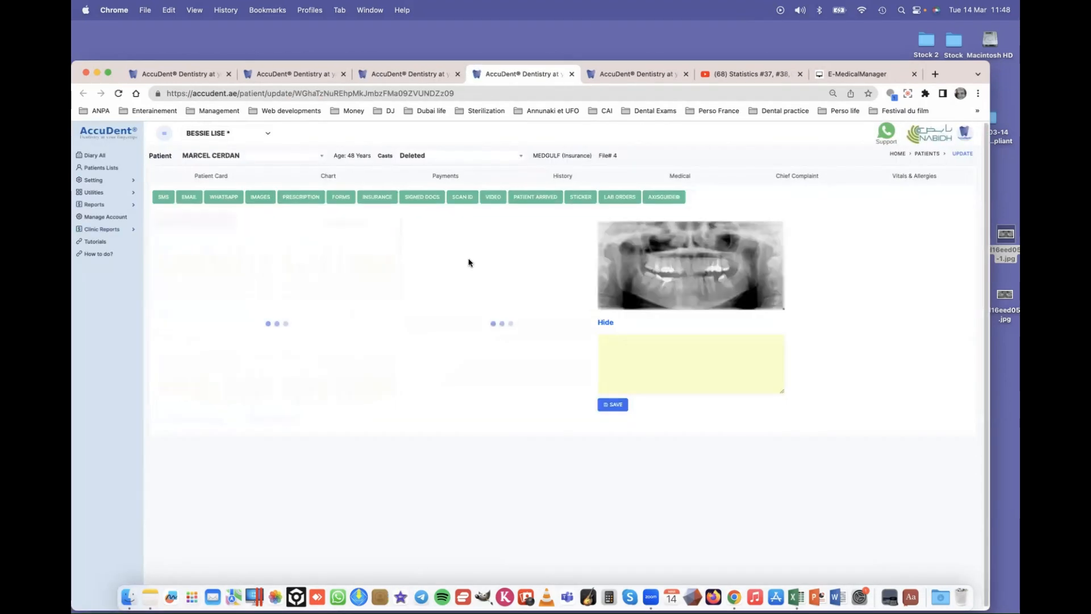
click(412, 79)
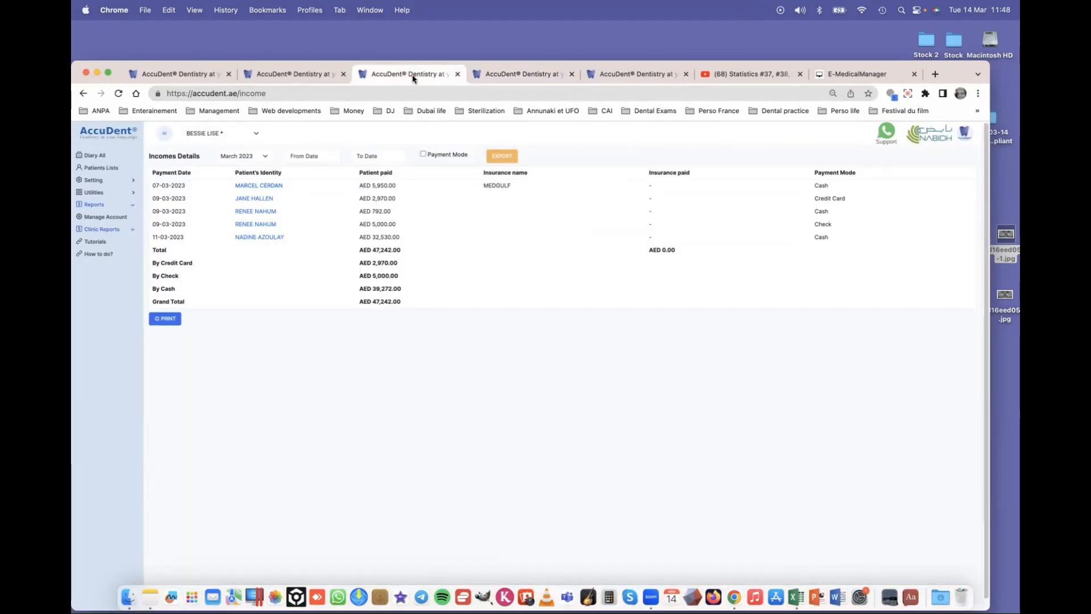
- Set the Incomes report period to All, giving a grand total of AED 88,010.00
click(248, 158)
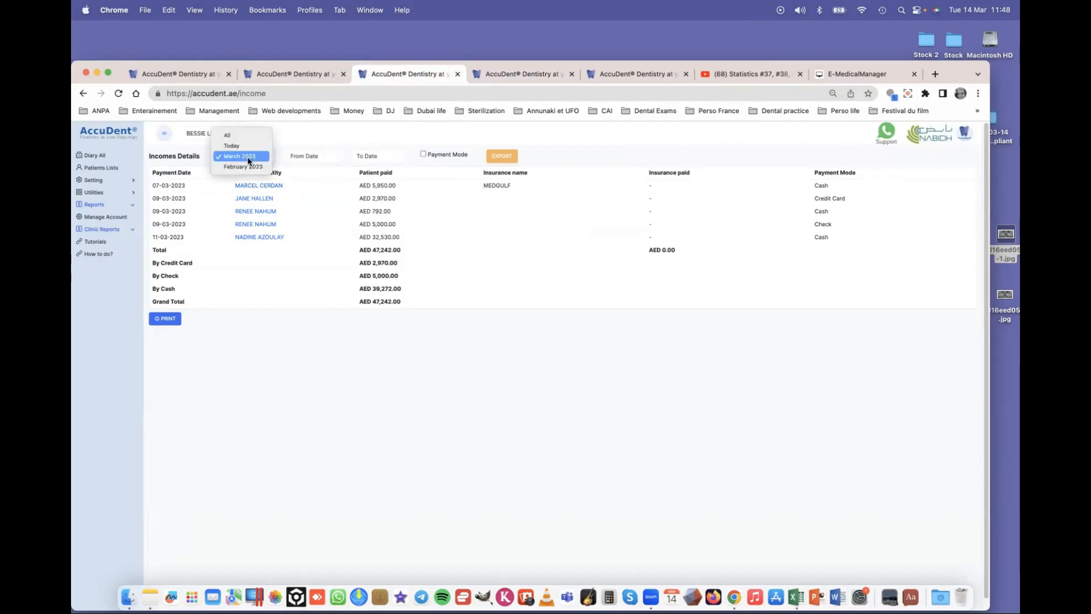
click(243, 135)
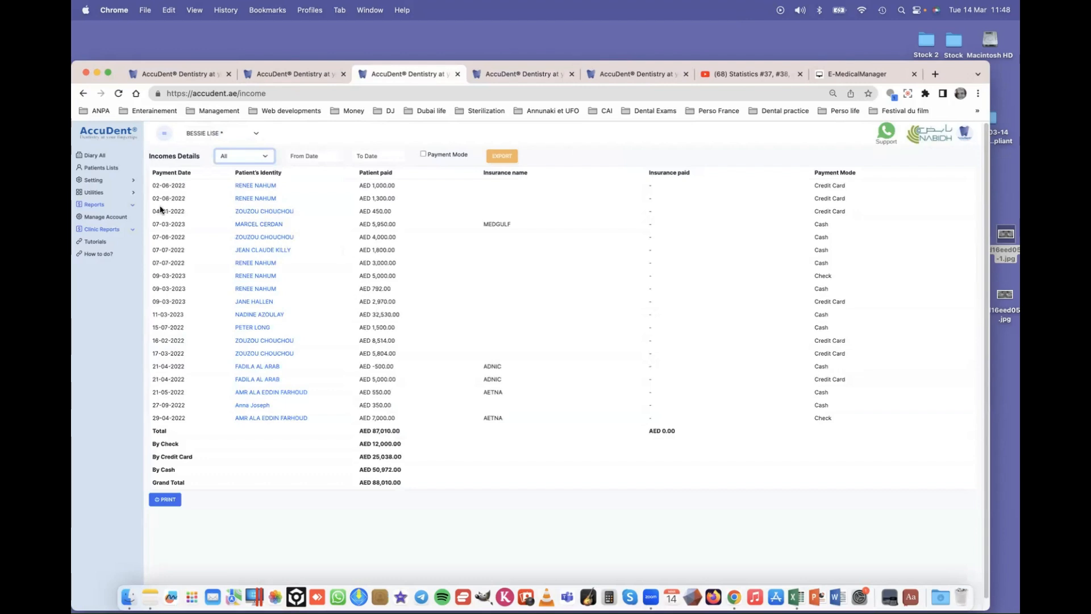
scroll(327, 304, down, 1)
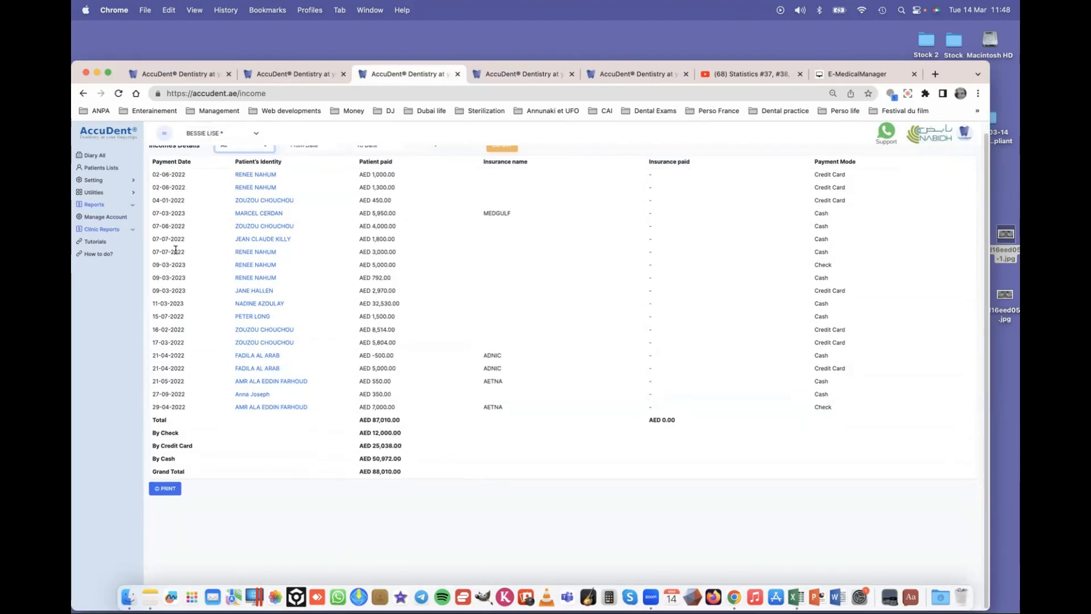
click(132, 207)
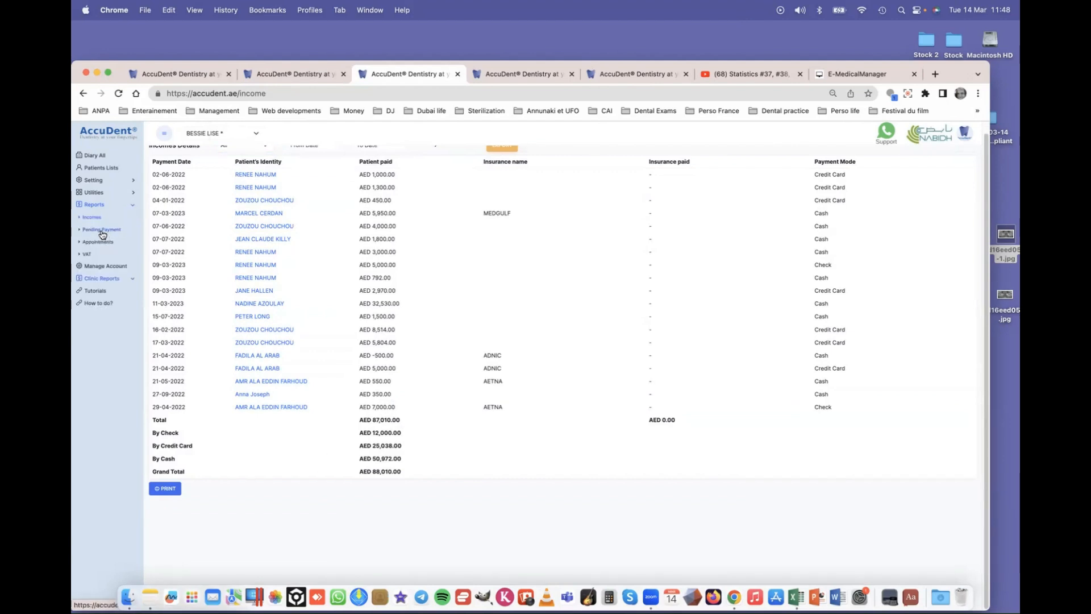
- From Pending Payment, open the patient owing 13200 and draft a Payment reminder 01 e-mail
click(103, 231)
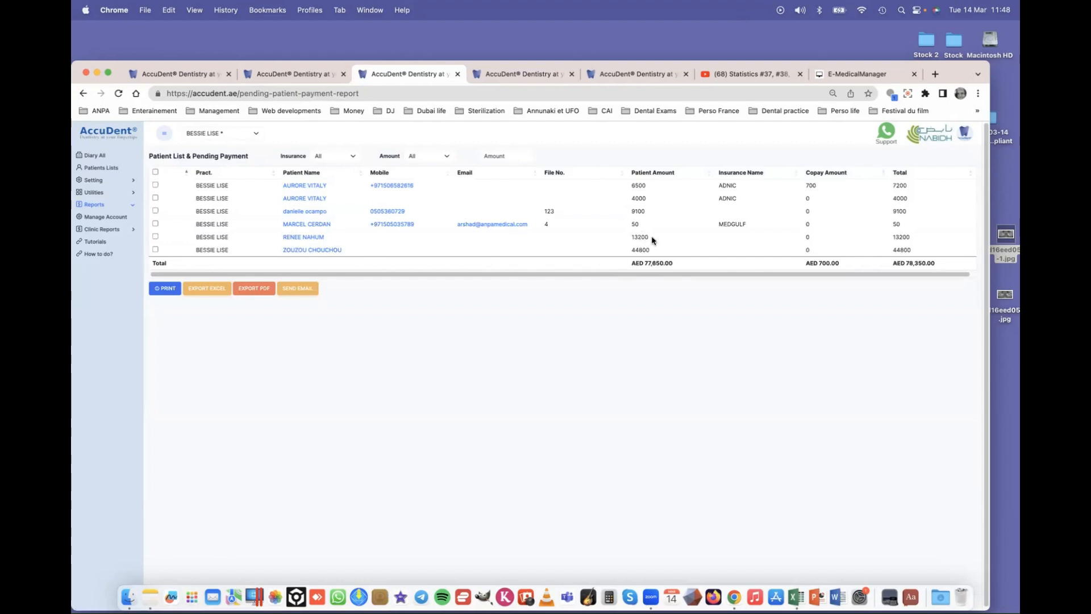
click(301, 239)
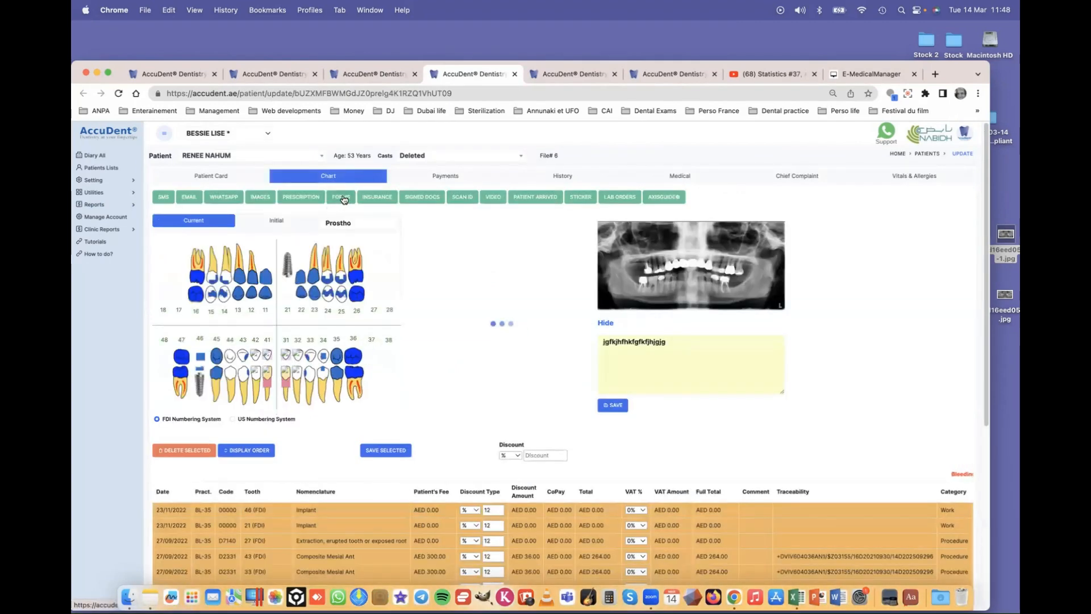
click(188, 197)
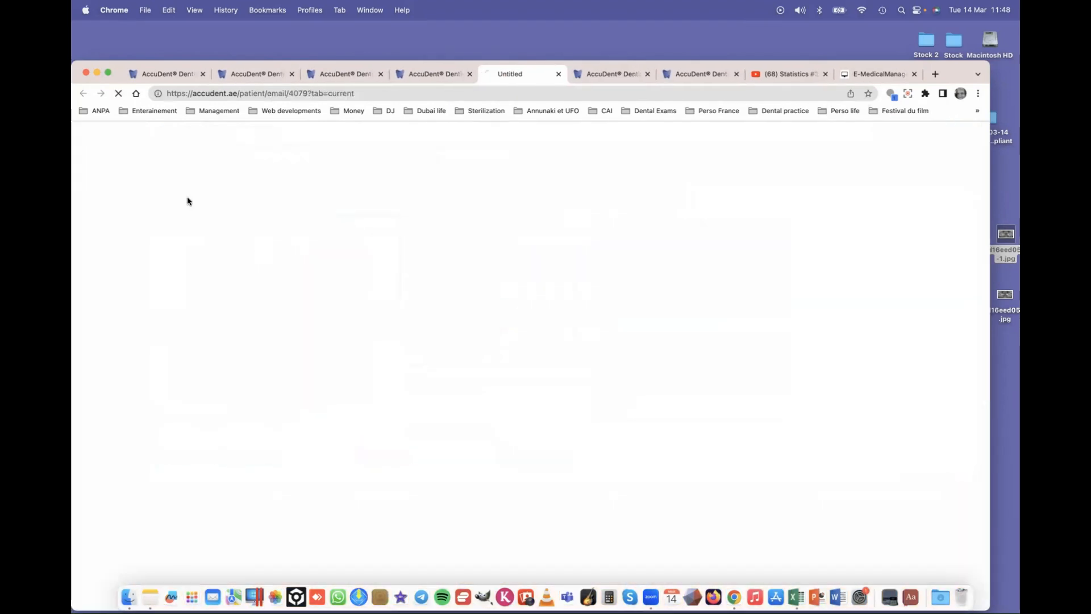
click(215, 193)
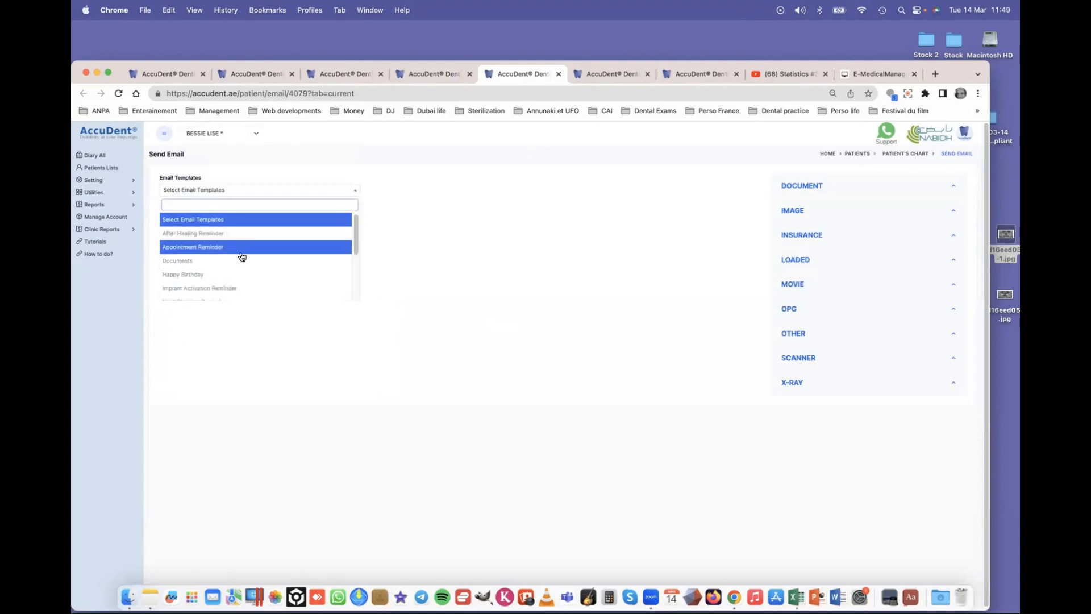
scroll(244, 273, down, 5)
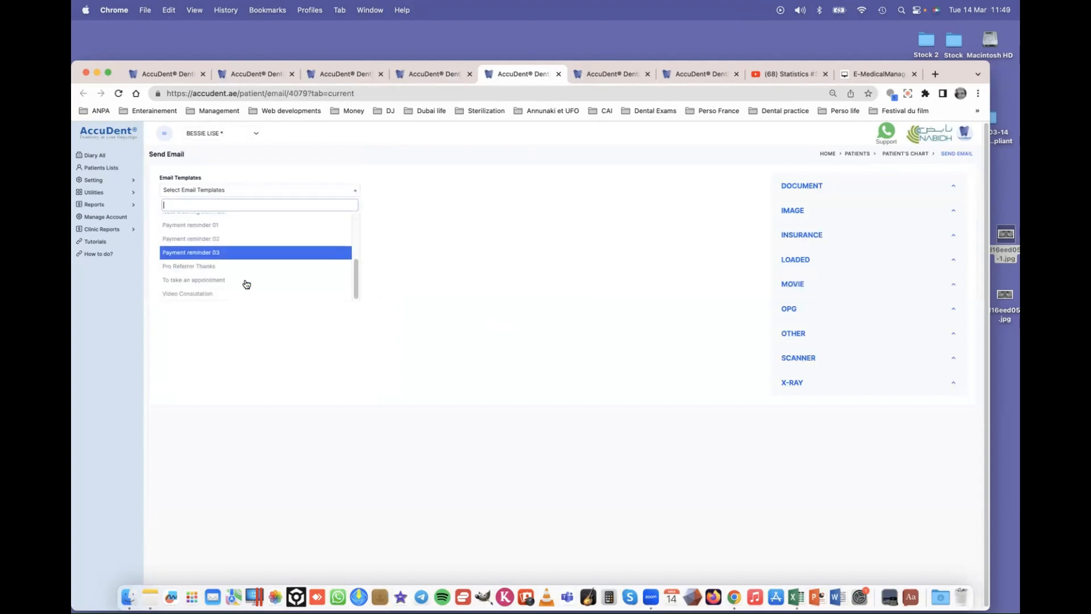
click(212, 227)
- Send the AED 12,508.00 payment reminder and acknowledge the sent confirmation
scroll(250, 477, down, 3)
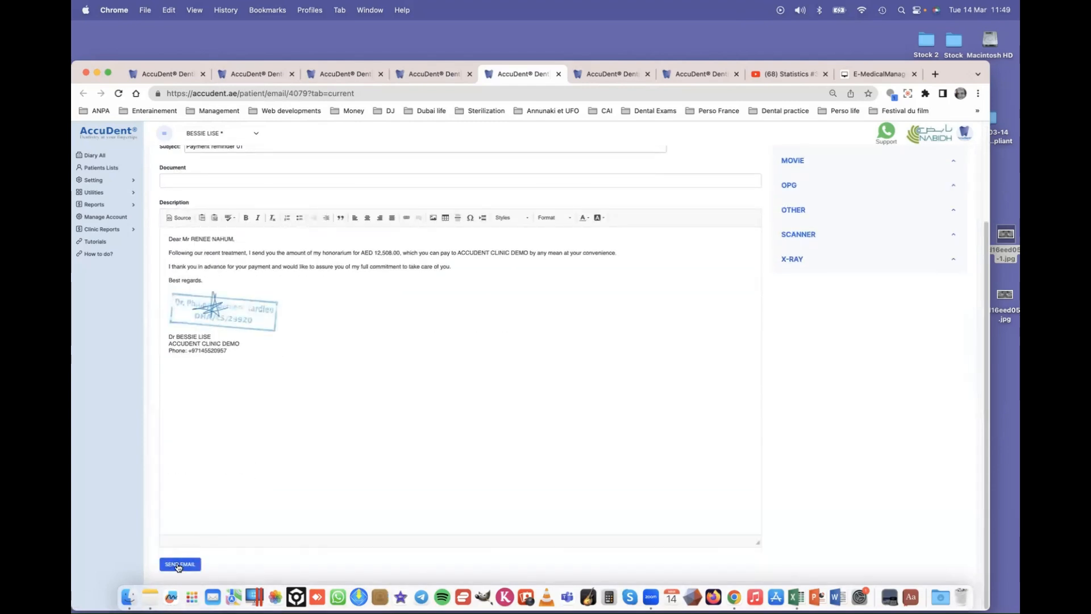
drag(360, 252, 403, 254)
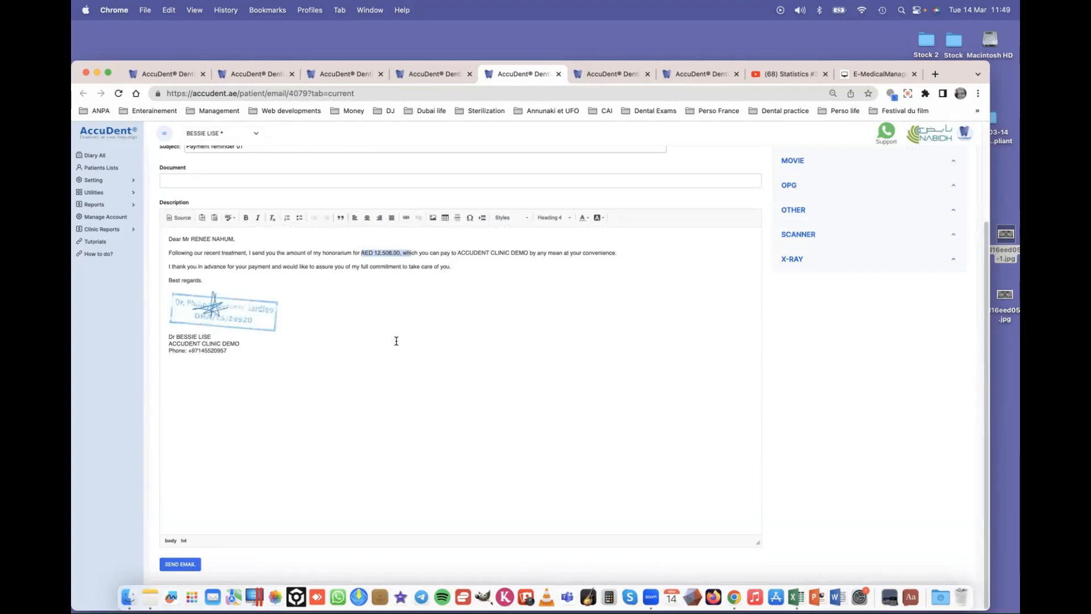
click(180, 564)
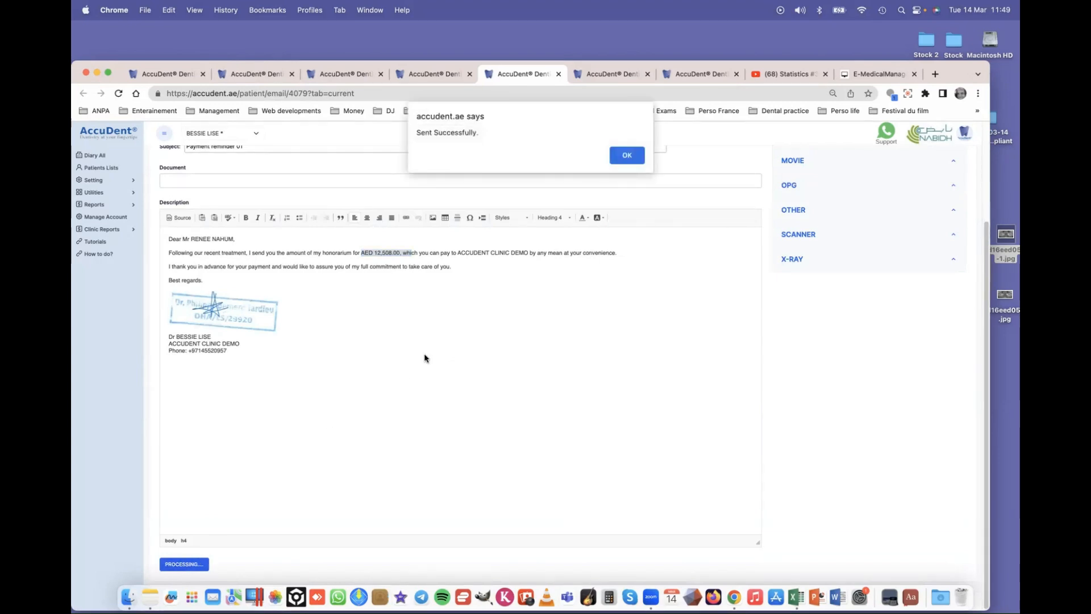
click(626, 155)
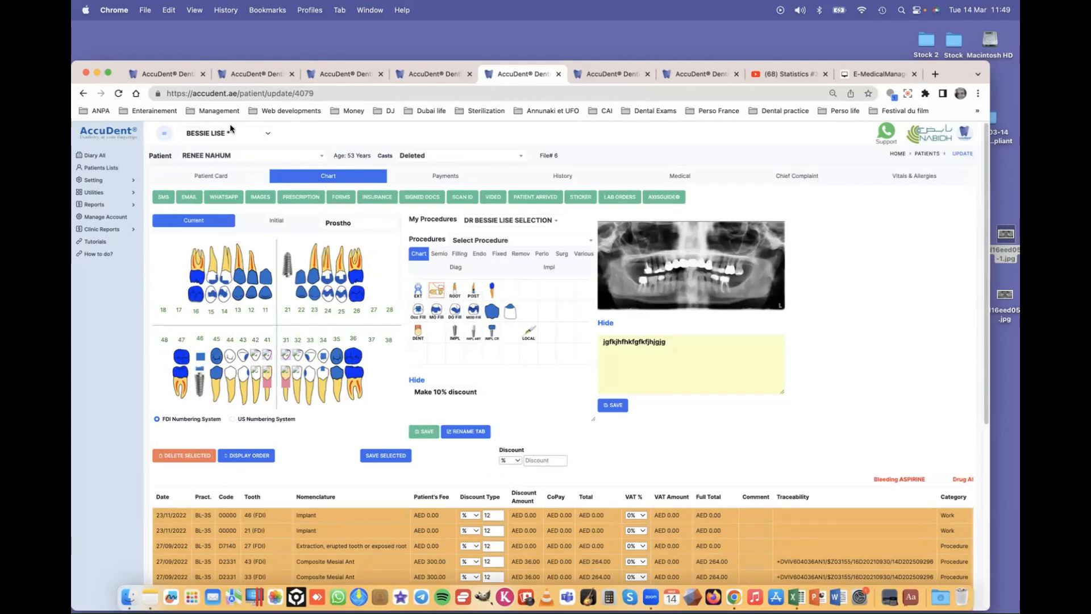
- Close the duplicate and leftover patient chart tabs
click(454, 74)
click(469, 74)
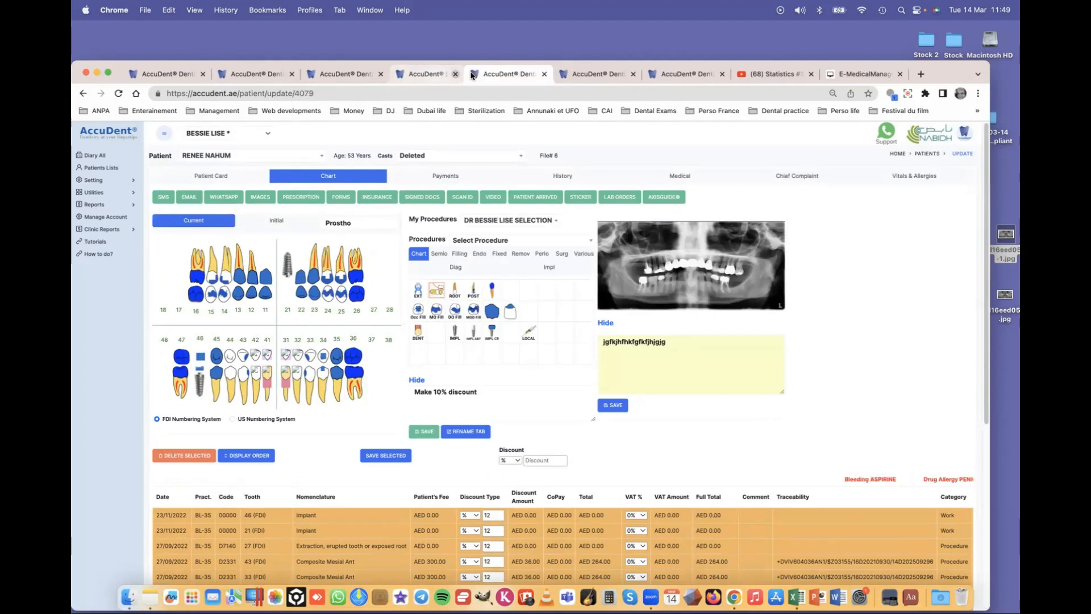
click(380, 74)
click(380, 74)
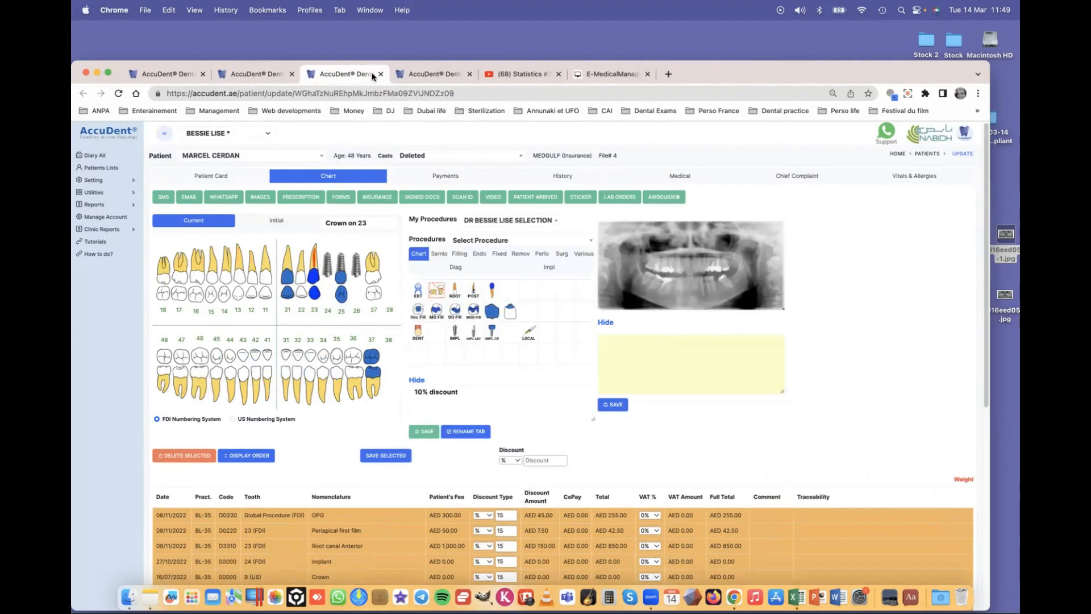
click(380, 74)
click(256, 74)
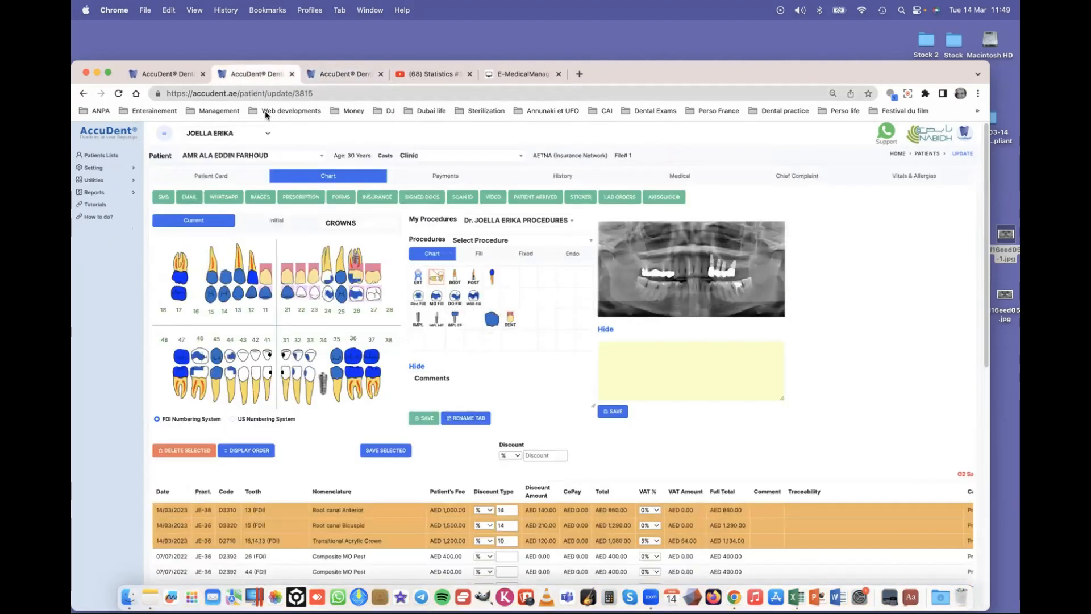
- Switch the working practitioner to another doctor and go to the Patients Lists
click(133, 181)
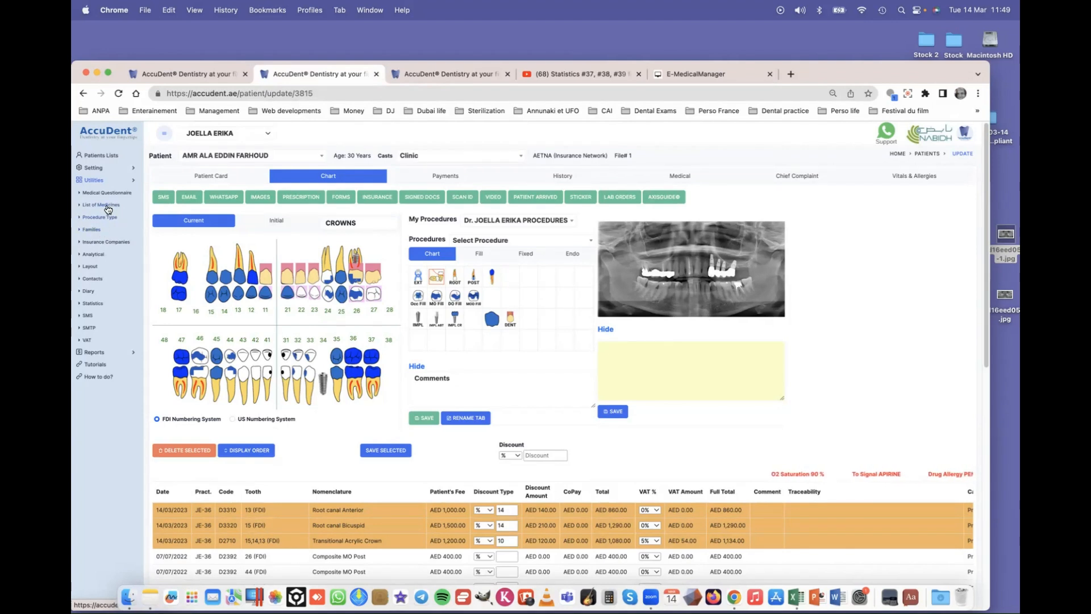
click(136, 181)
click(97, 193)
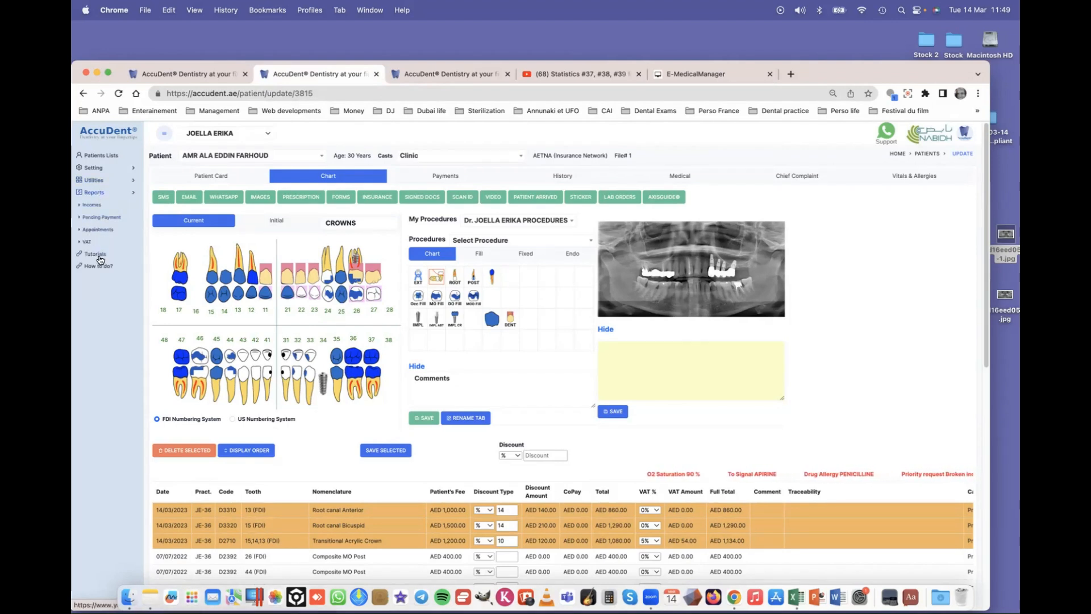
click(228, 133)
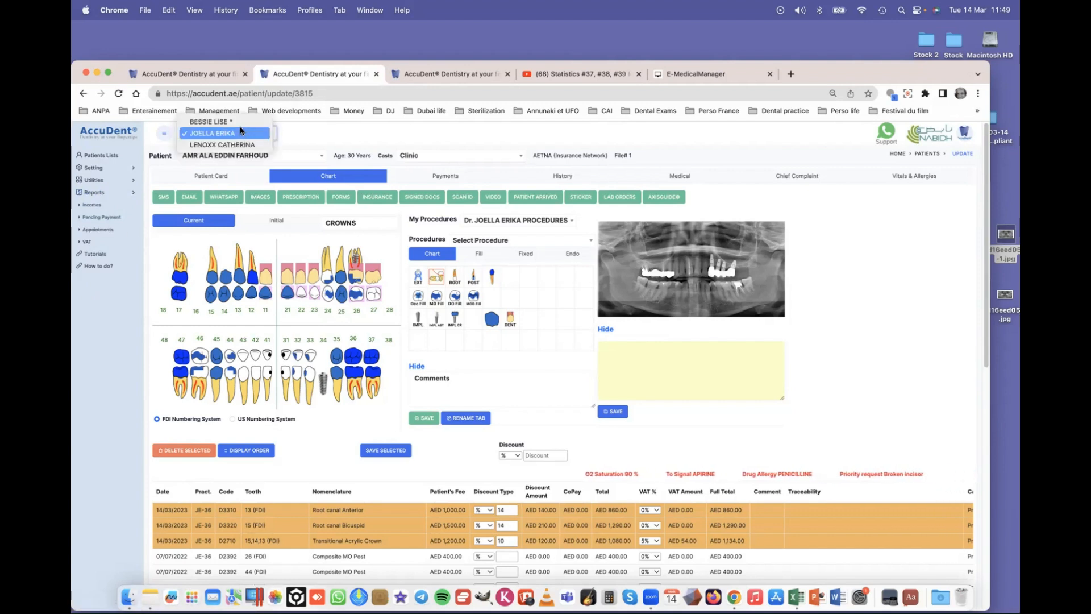
click(227, 124)
click(98, 155)
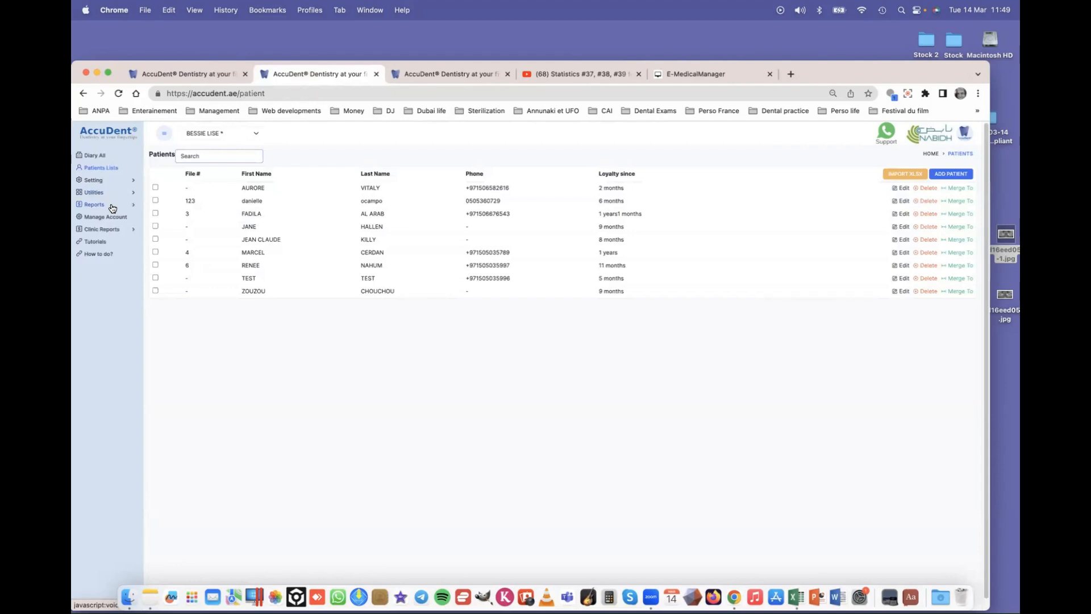
- Open the Clinic Reports Income report and submit the fee password
click(134, 233)
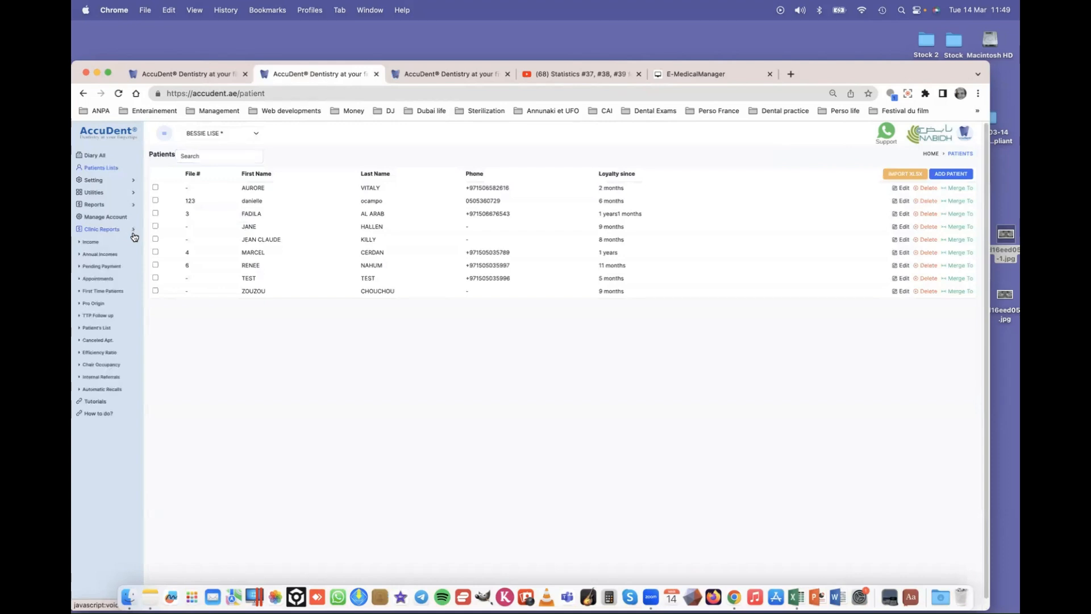
click(92, 242)
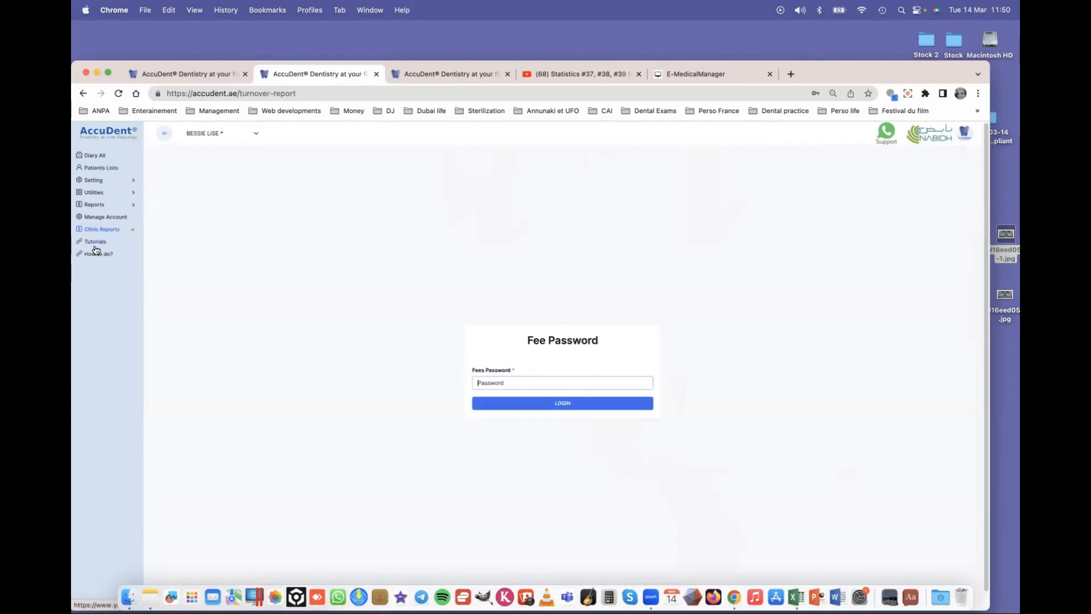
text(1)
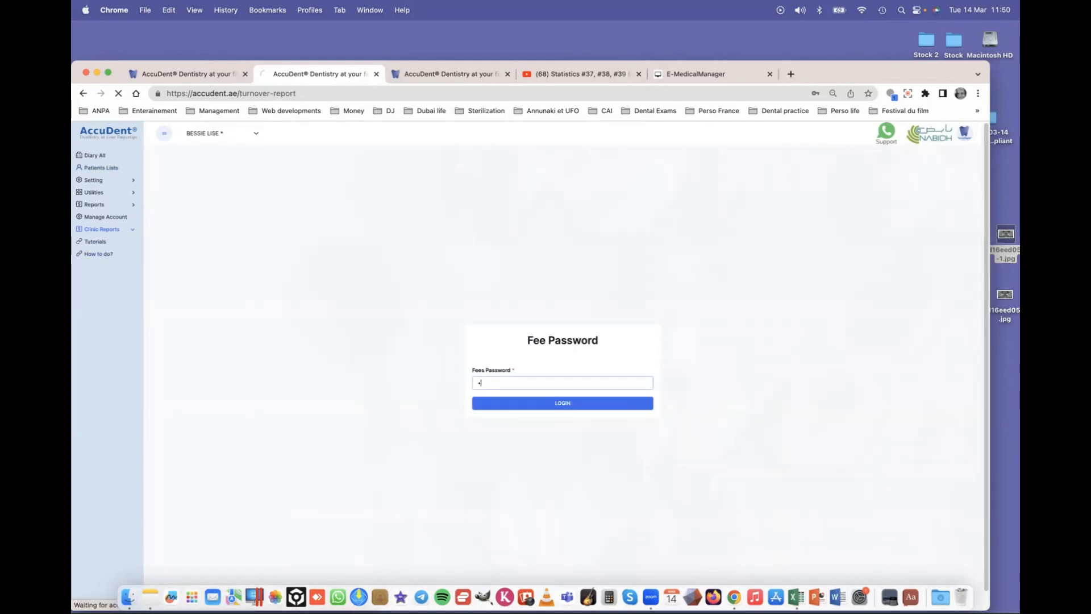
key(Return)
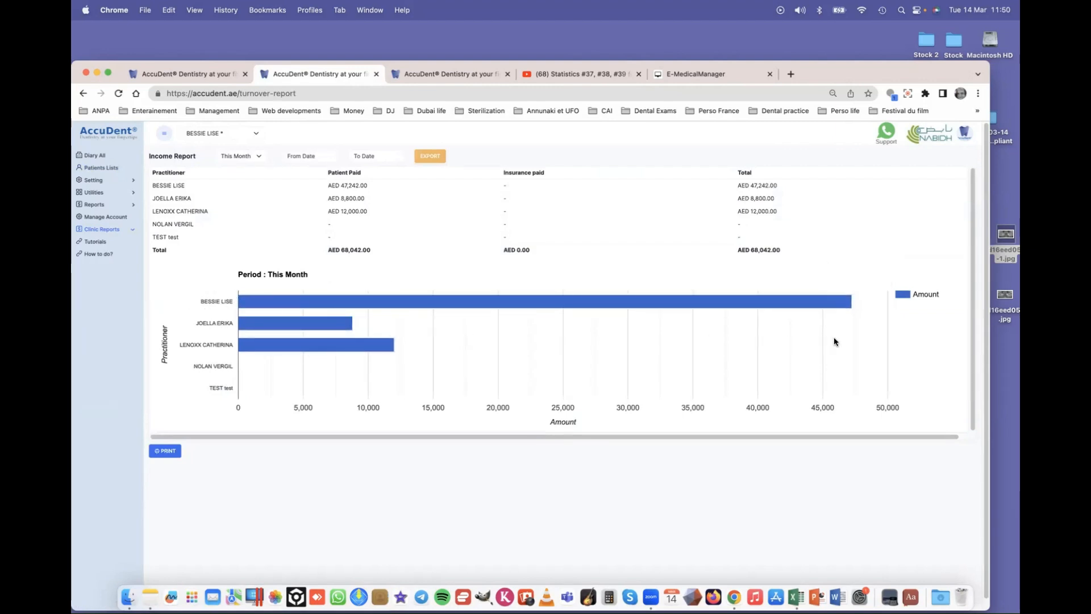
mouse_move(847, 301)
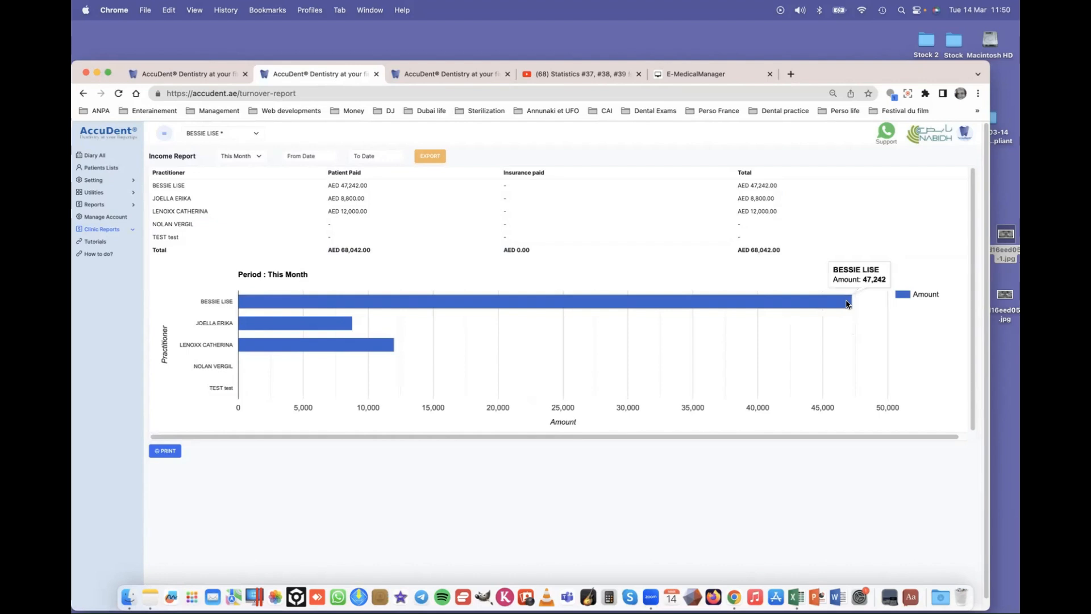
click(239, 159)
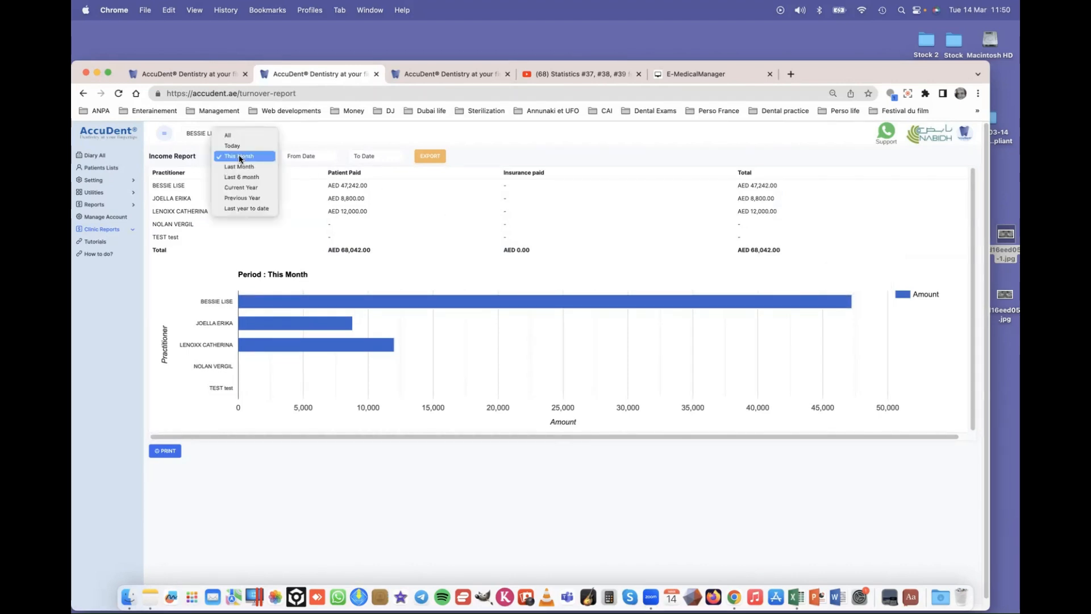
click(250, 187)
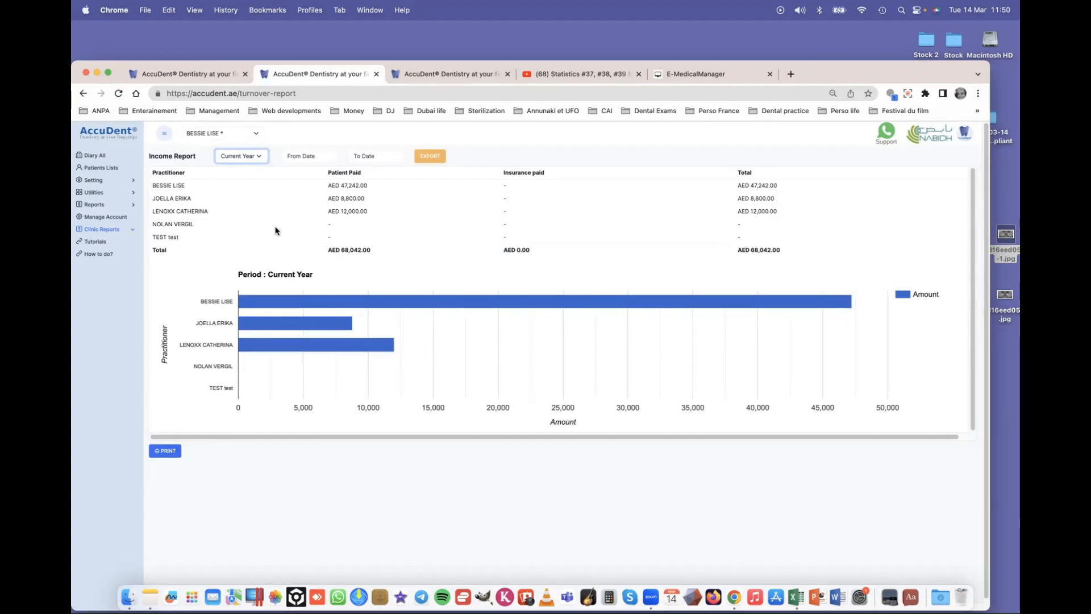
click(132, 232)
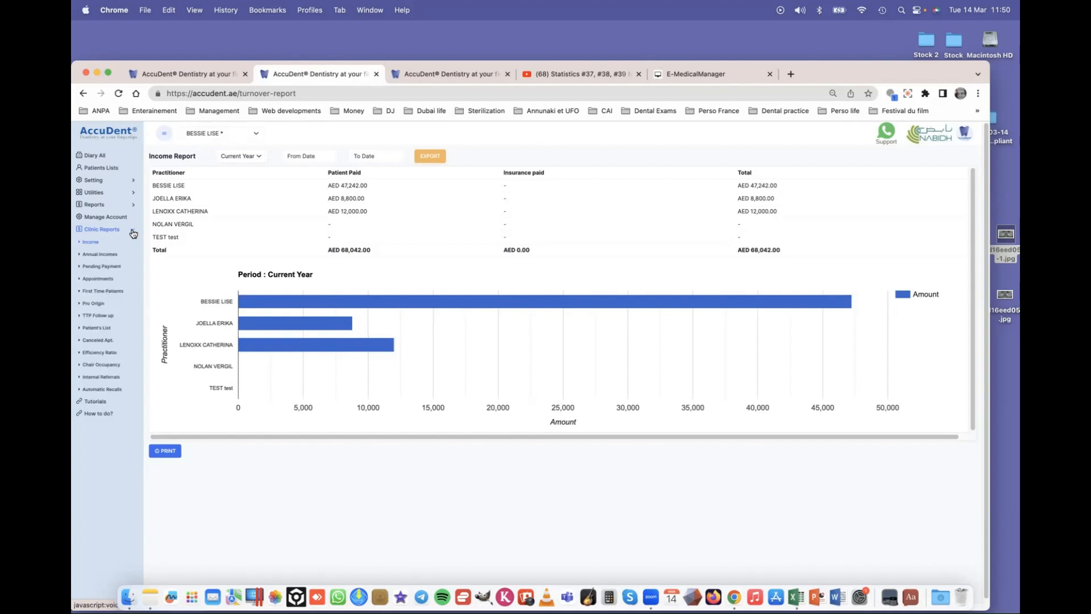
click(91, 244)
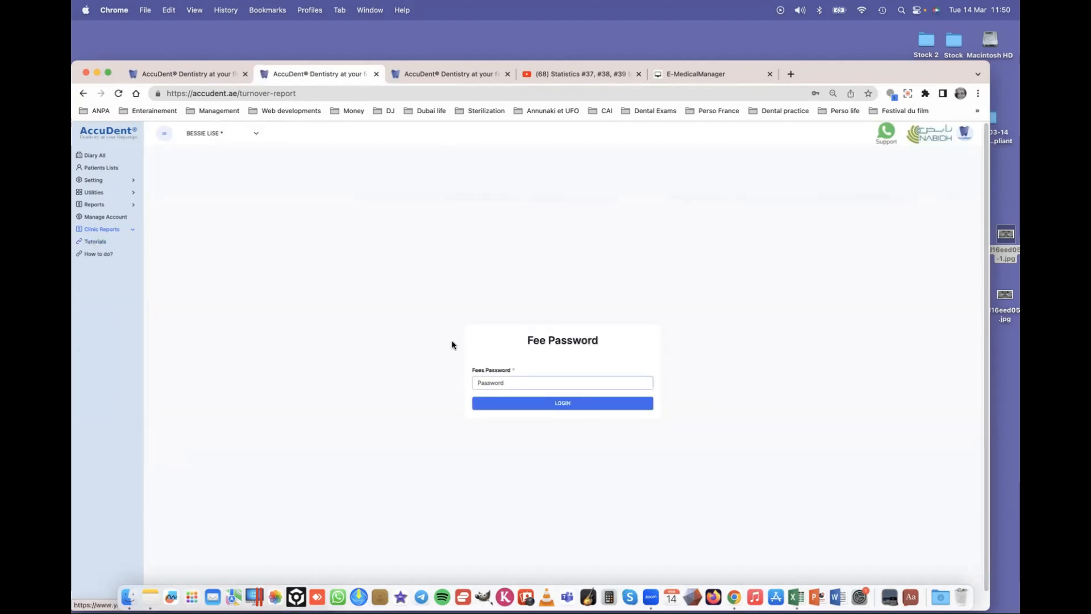
text(•)
key(Return)
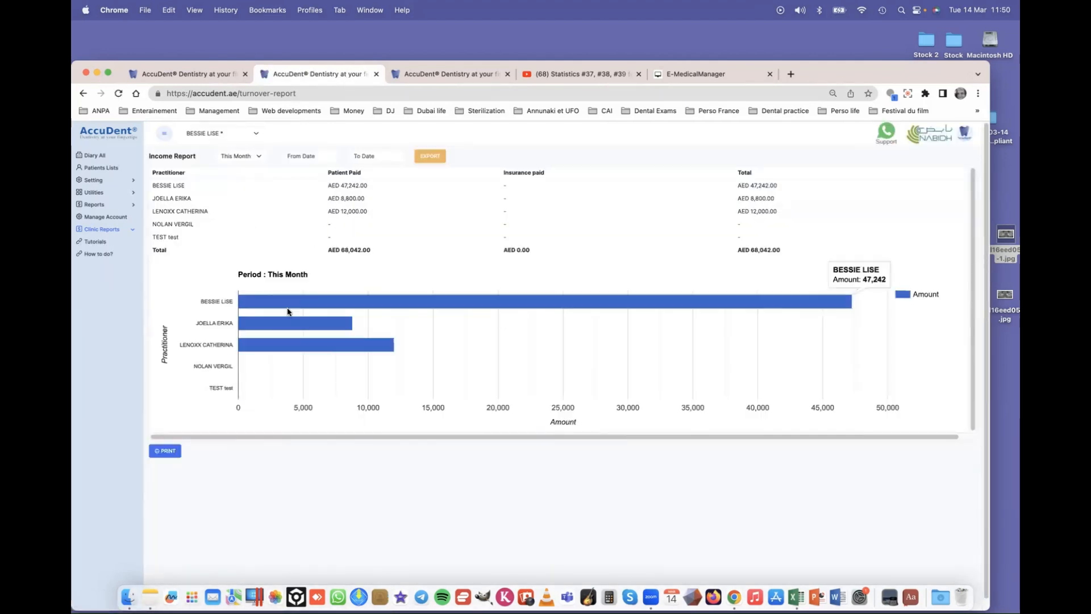
click(244, 157)
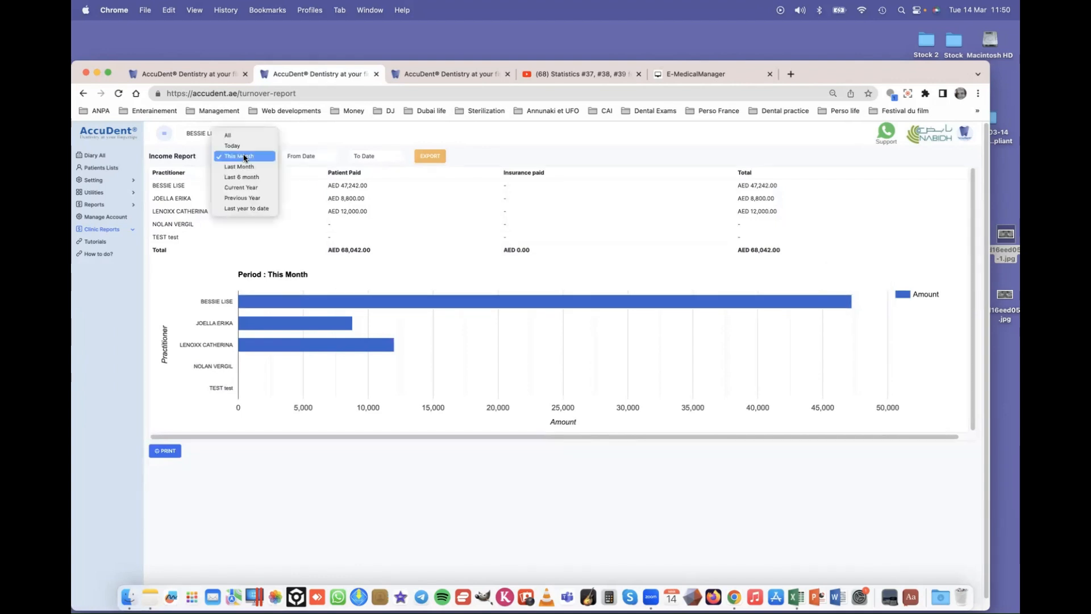
click(245, 147)
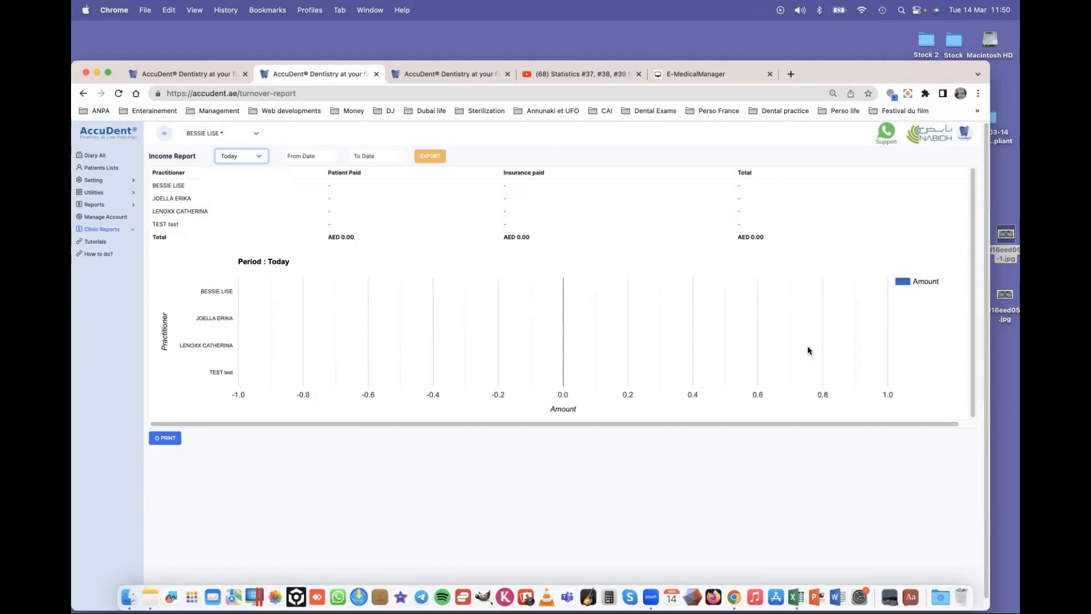
click(259, 157)
click(244, 169)
mouse_move(385, 305)
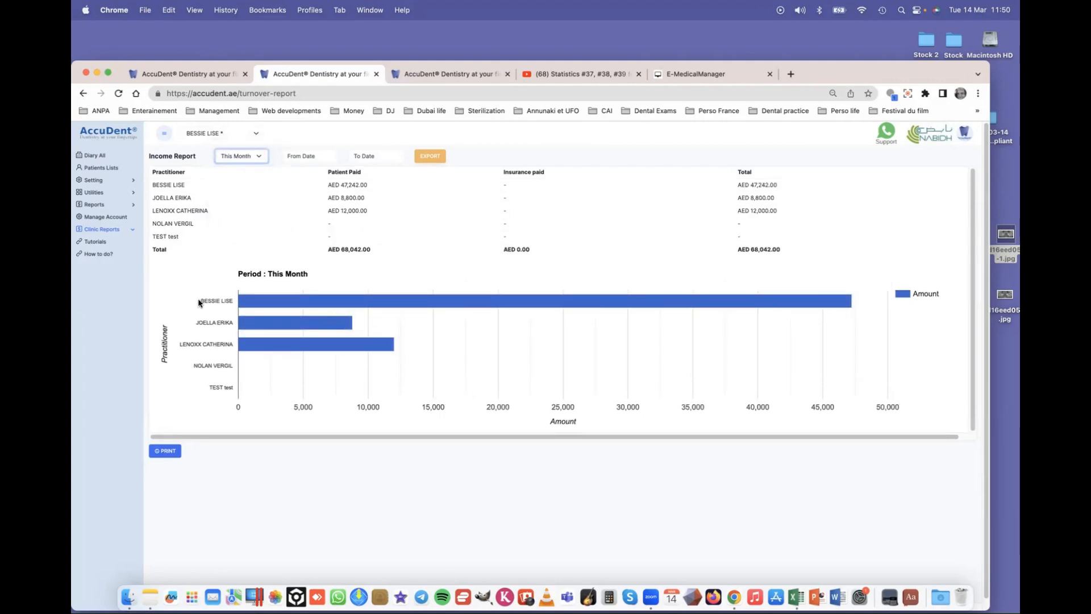
click(131, 231)
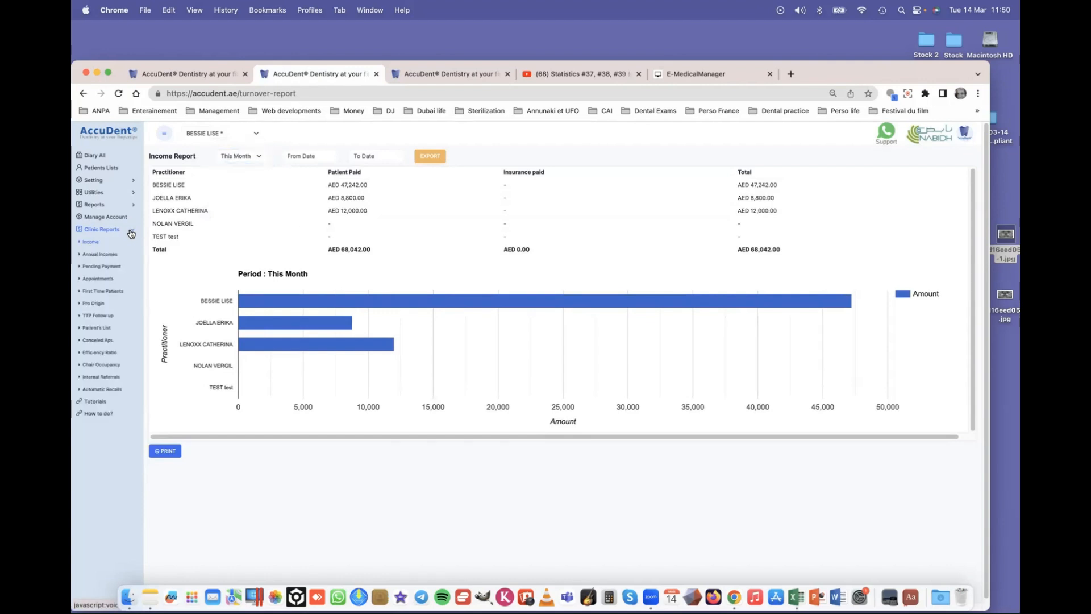
- View this month's Appointments Report: six appointments across three practitioners (3, 2 and 1)
click(103, 280)
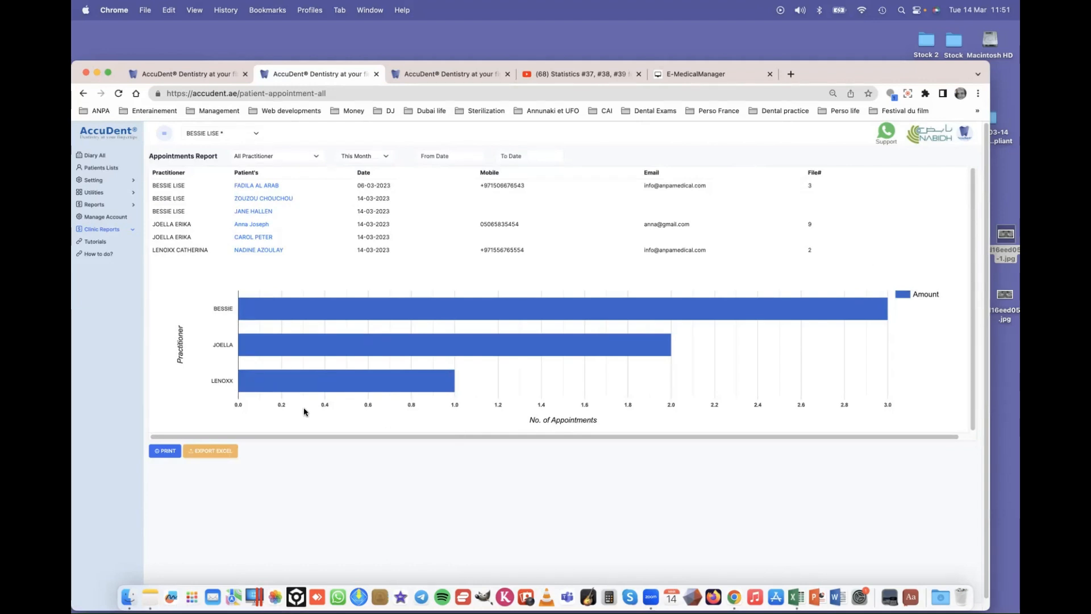
mouse_move(445, 381)
mouse_move(872, 306)
mouse_move(260, 314)
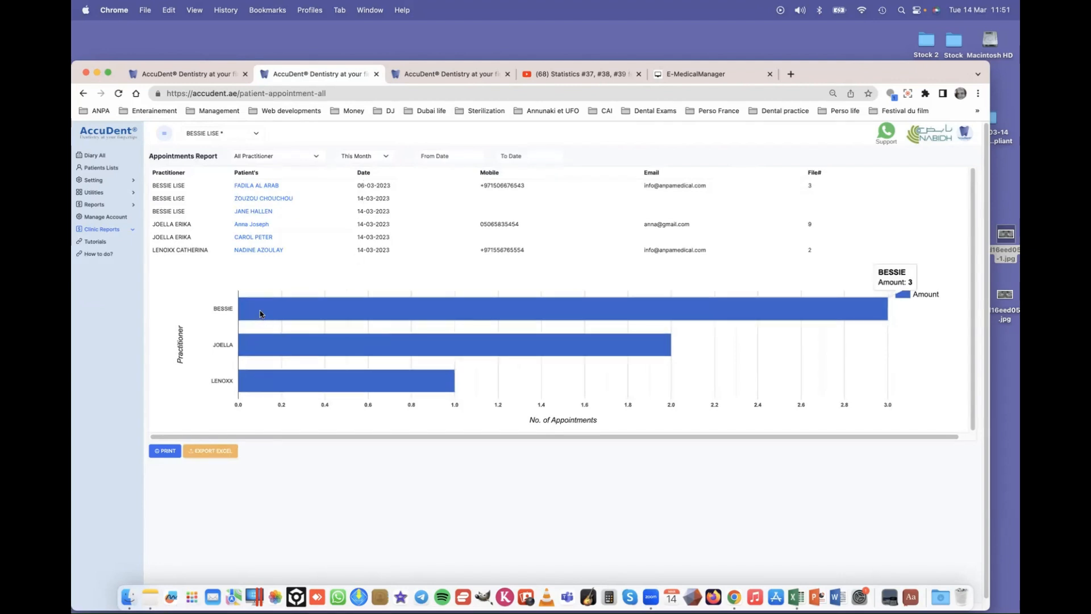
mouse_move(301, 353)
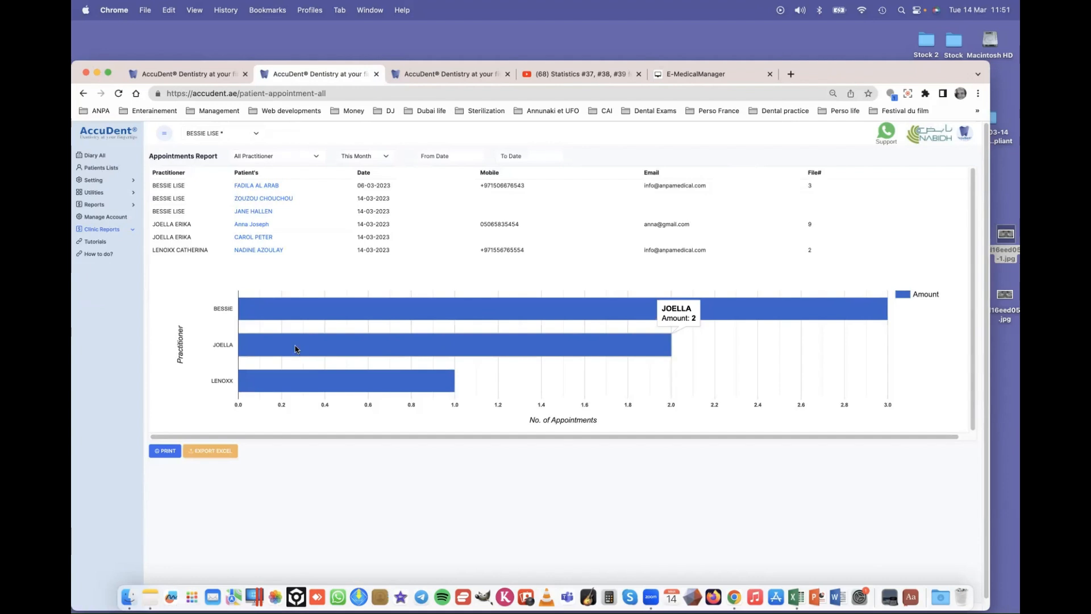
click(134, 230)
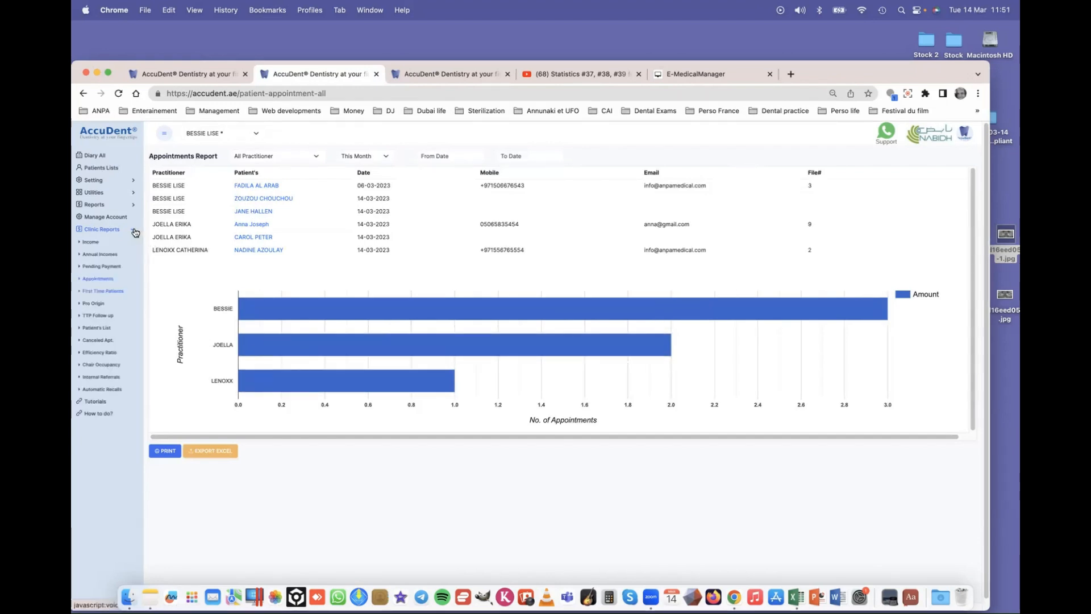
- View this month's Private and Pro Origin Report, showing one Friend-referred External Private patient
click(96, 305)
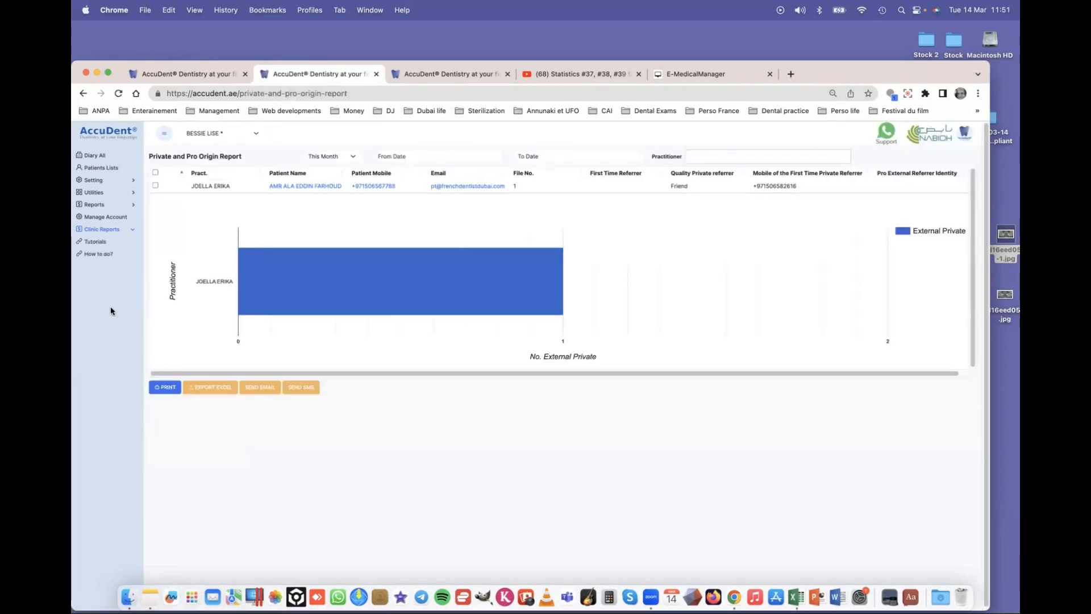
mouse_move(272, 285)
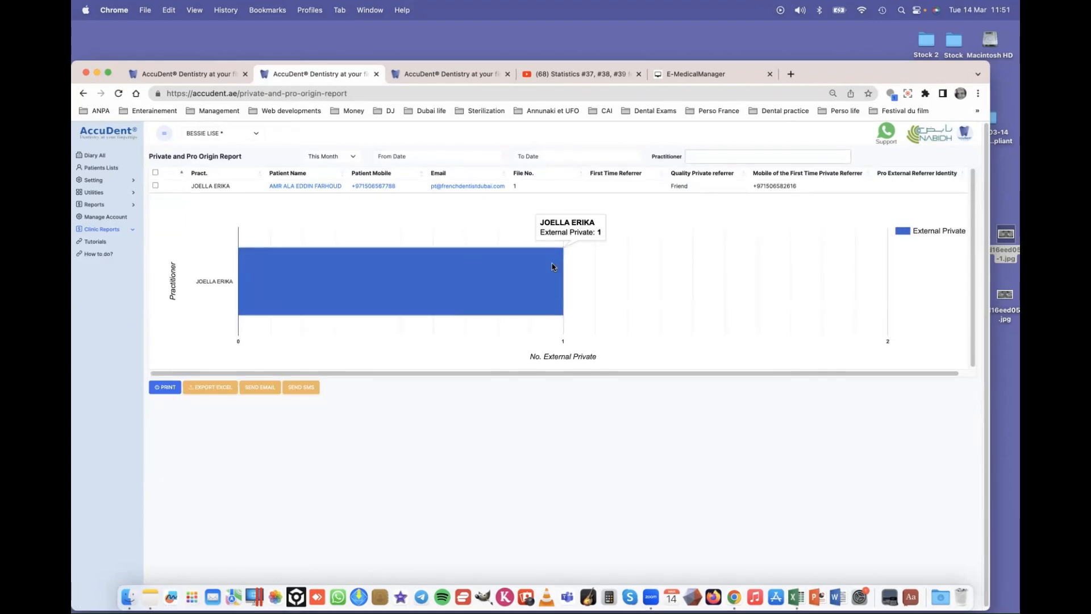
click(134, 233)
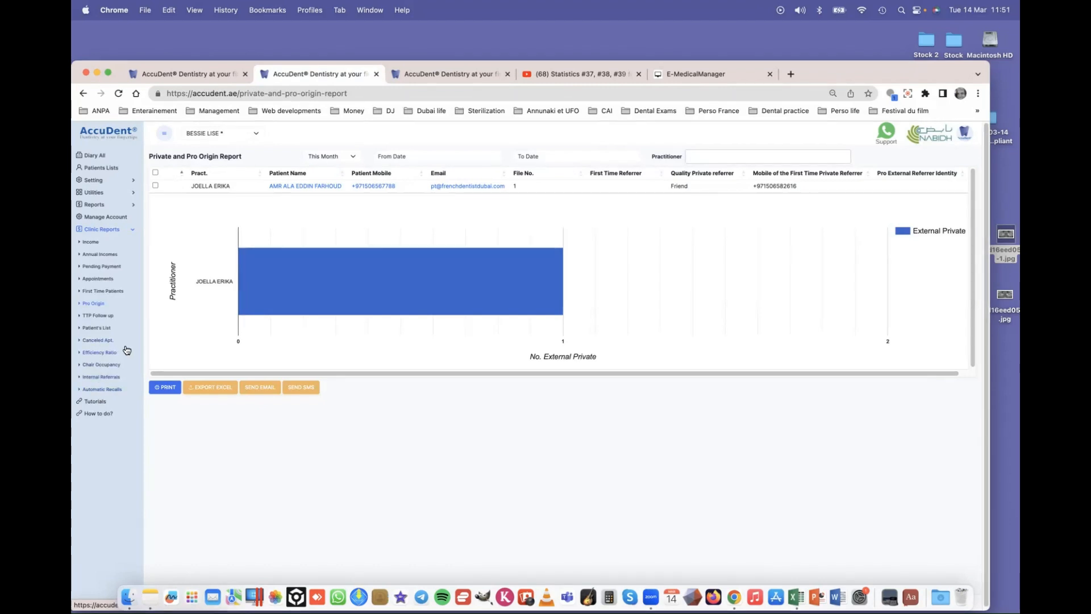
- View this month's Practitioner Efficiency Ratio Report, totalling AED 18,254.00
click(99, 353)
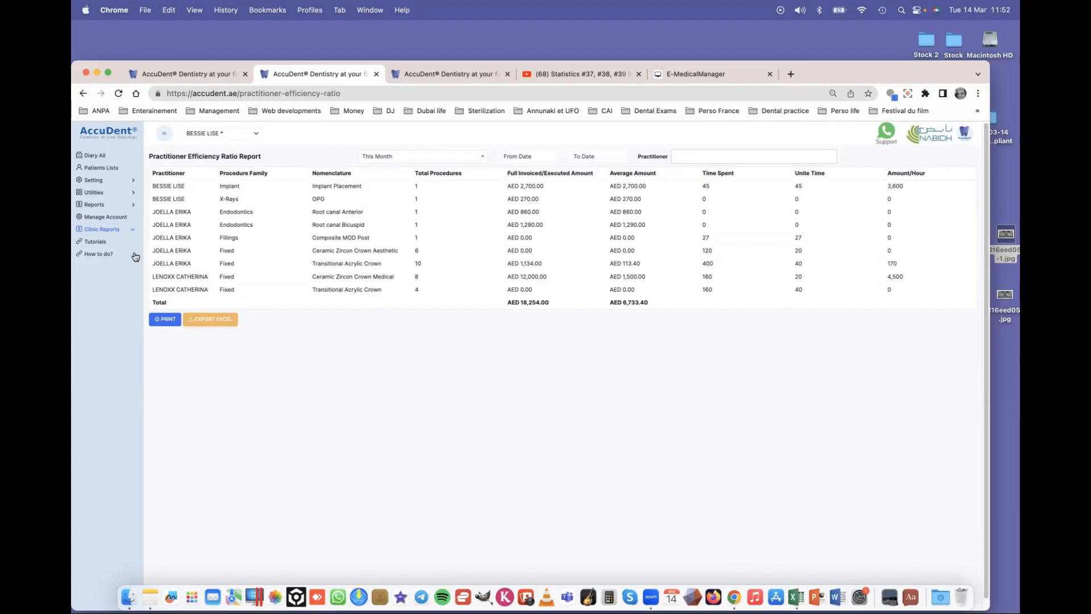
click(132, 231)
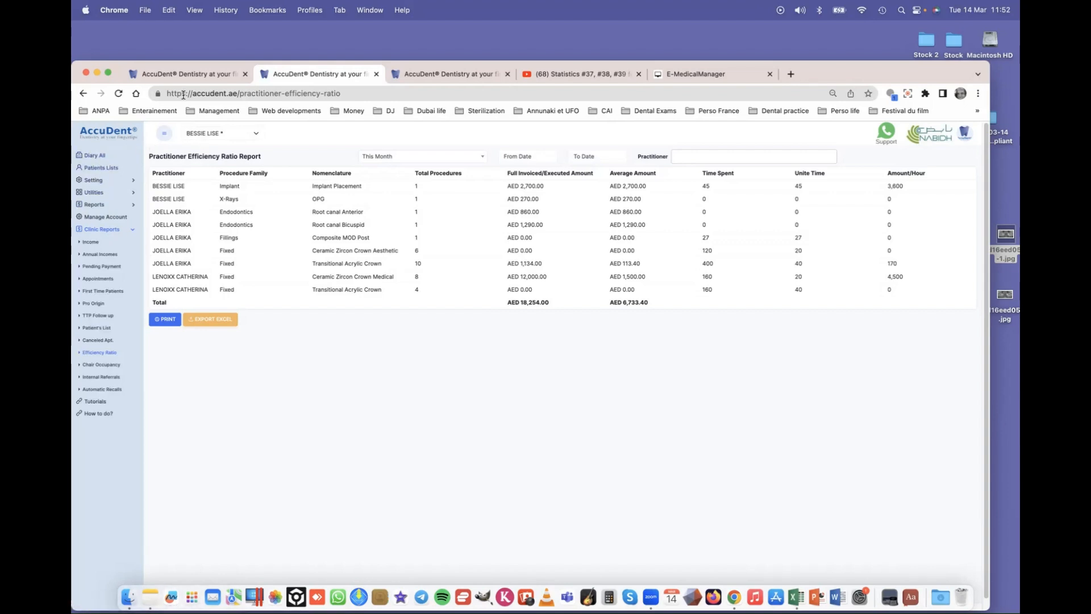
- Return to the patient's chart and close the two extra report tabs
click(188, 72)
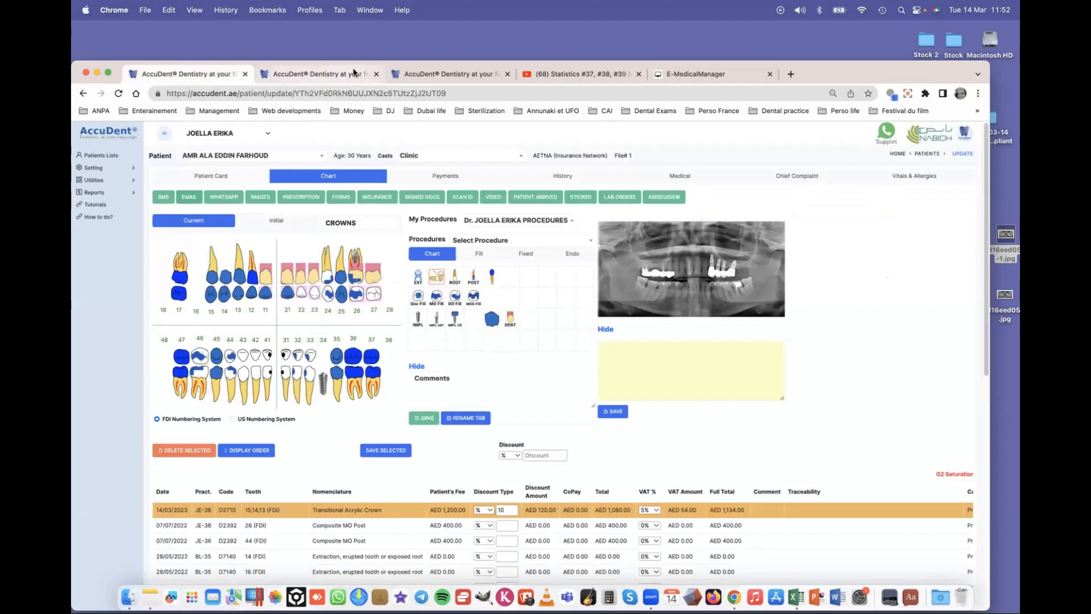
click(376, 74)
click(375, 74)
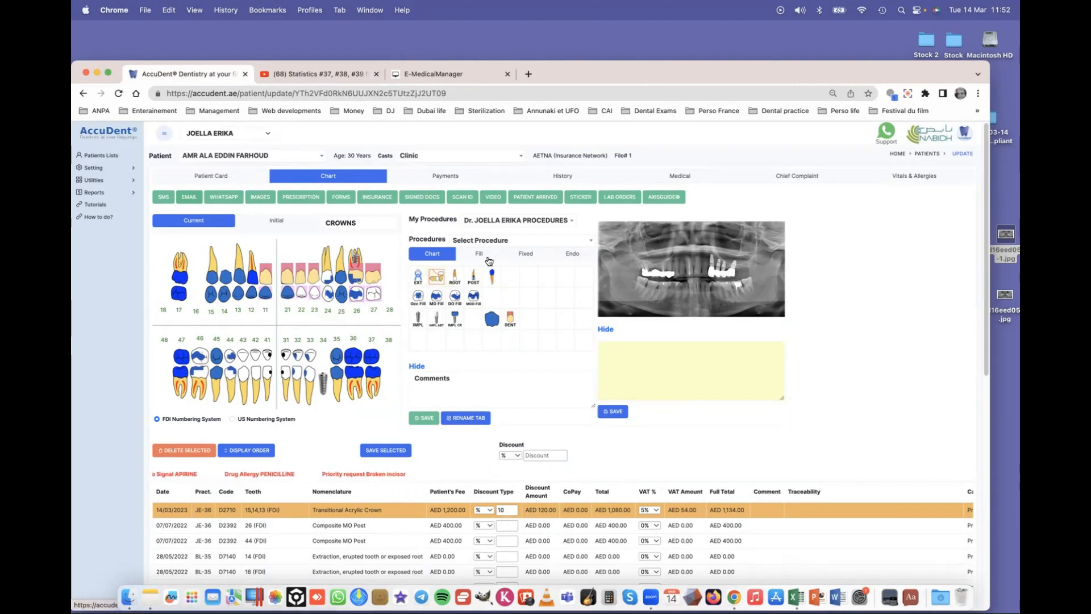
- Add the comment 'Deap decay' to the tooth 26 Composite MO Post procedure and save it
click(572, 253)
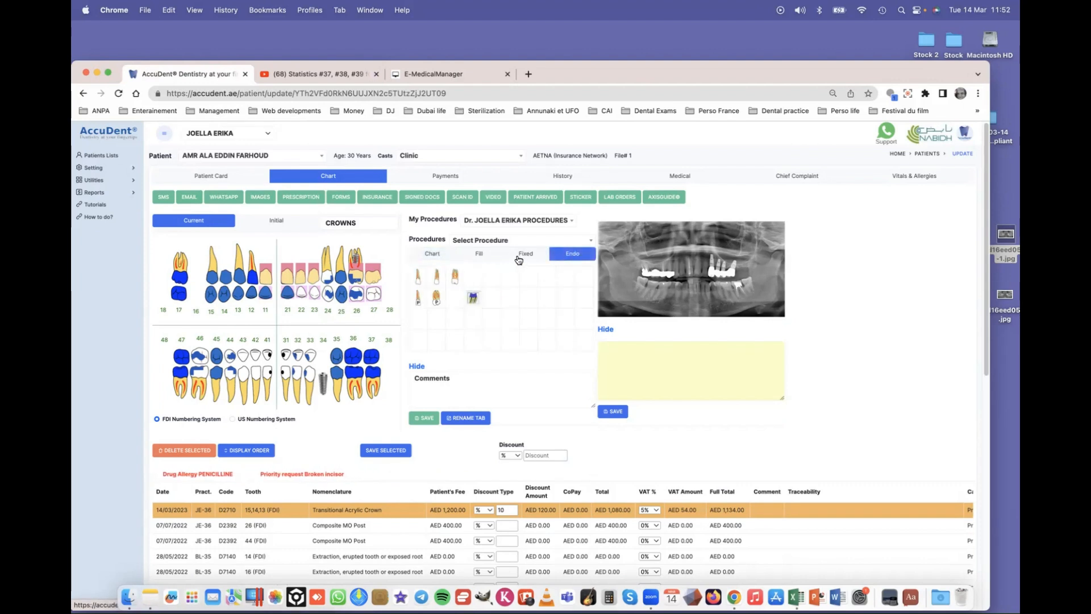
click(427, 256)
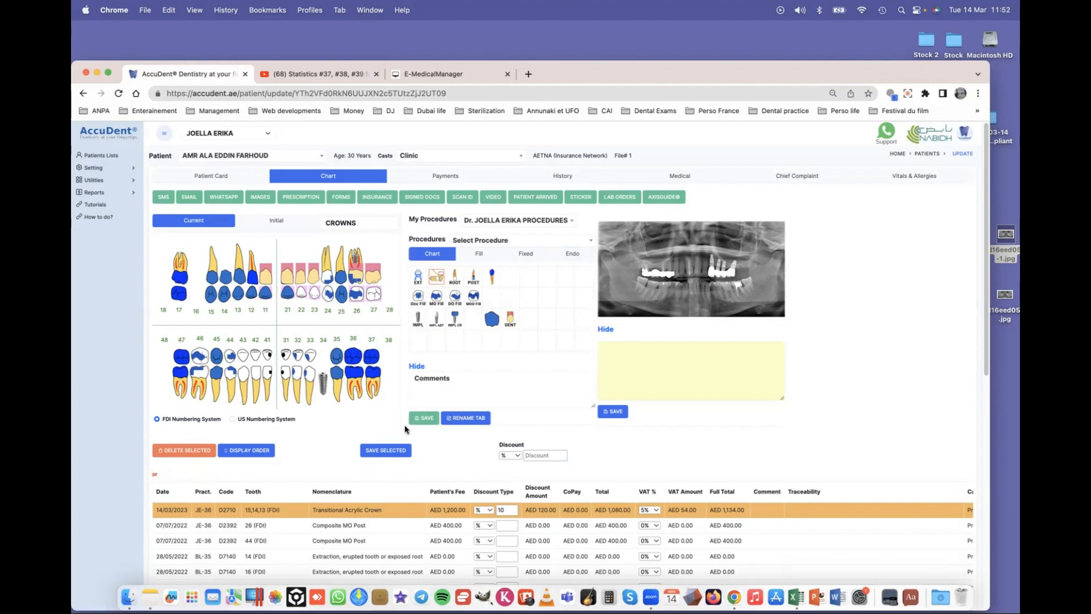
click(611, 510)
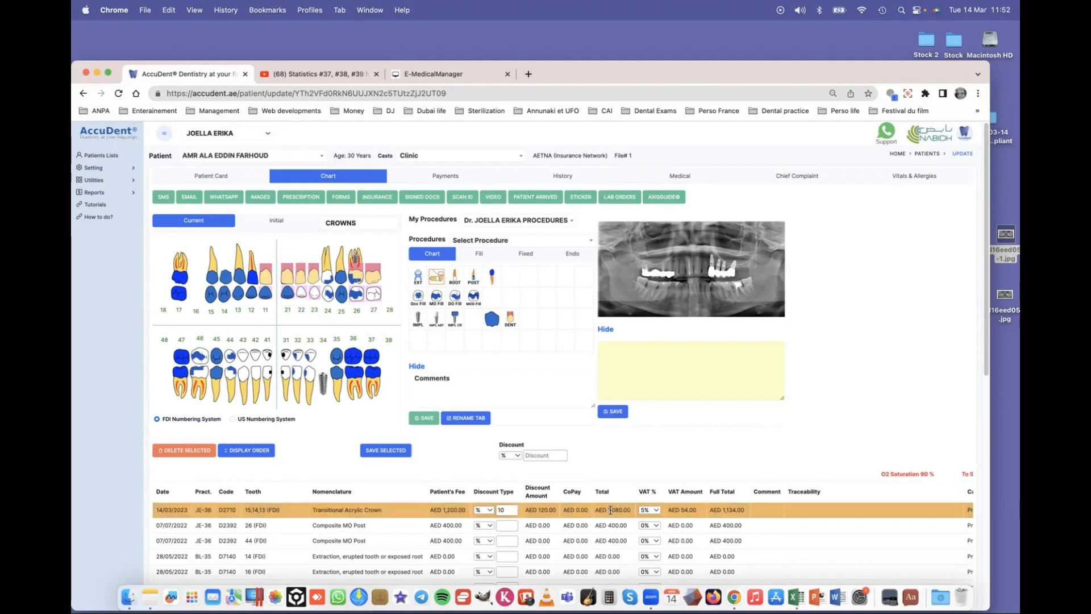
double_click(721, 526)
click(395, 433)
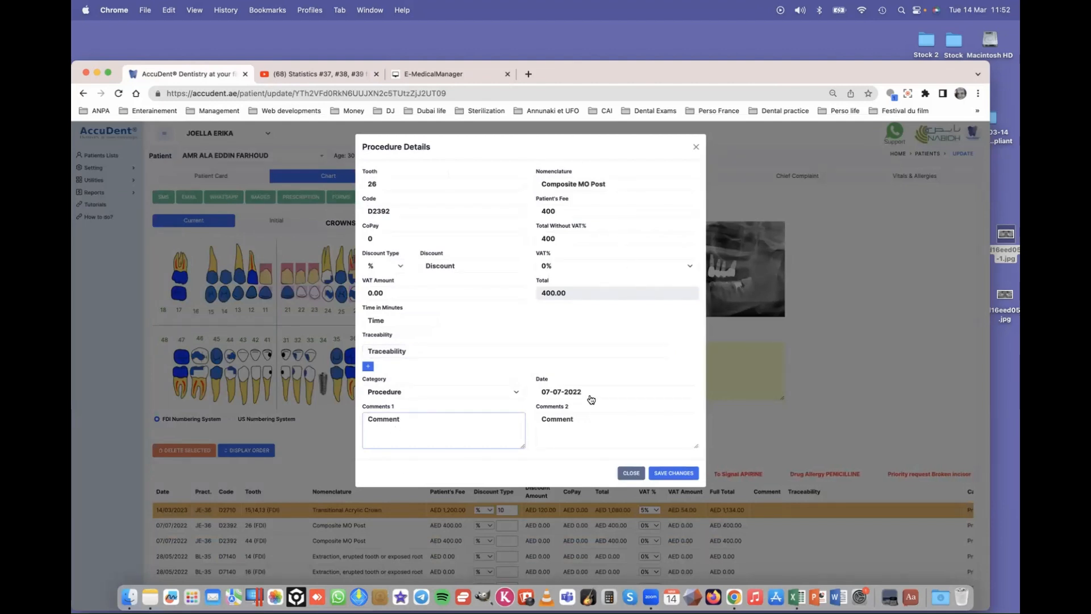
text(Deap decay)
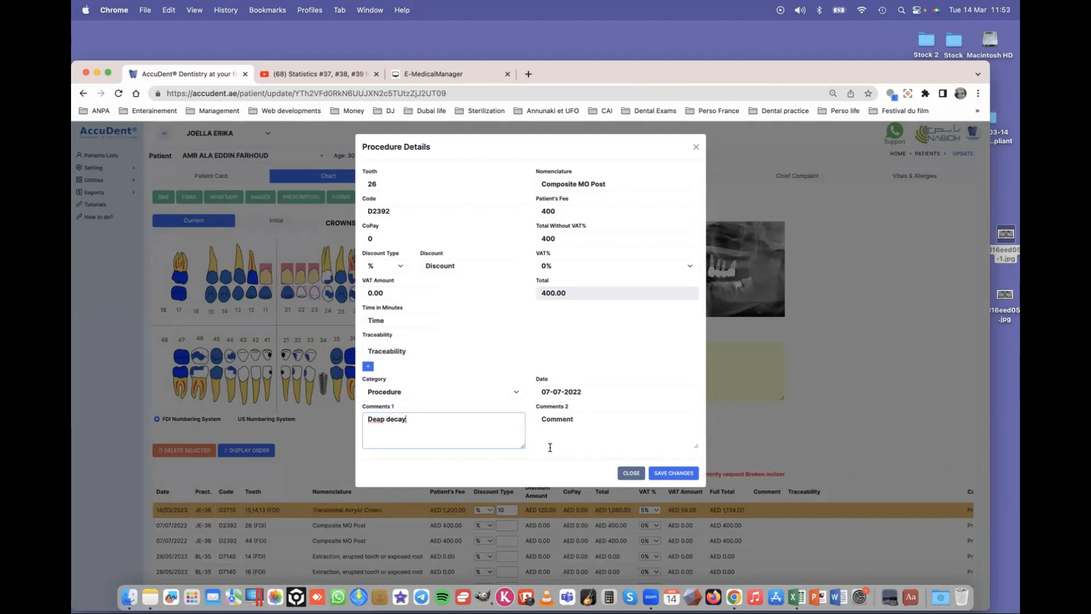
click(673, 473)
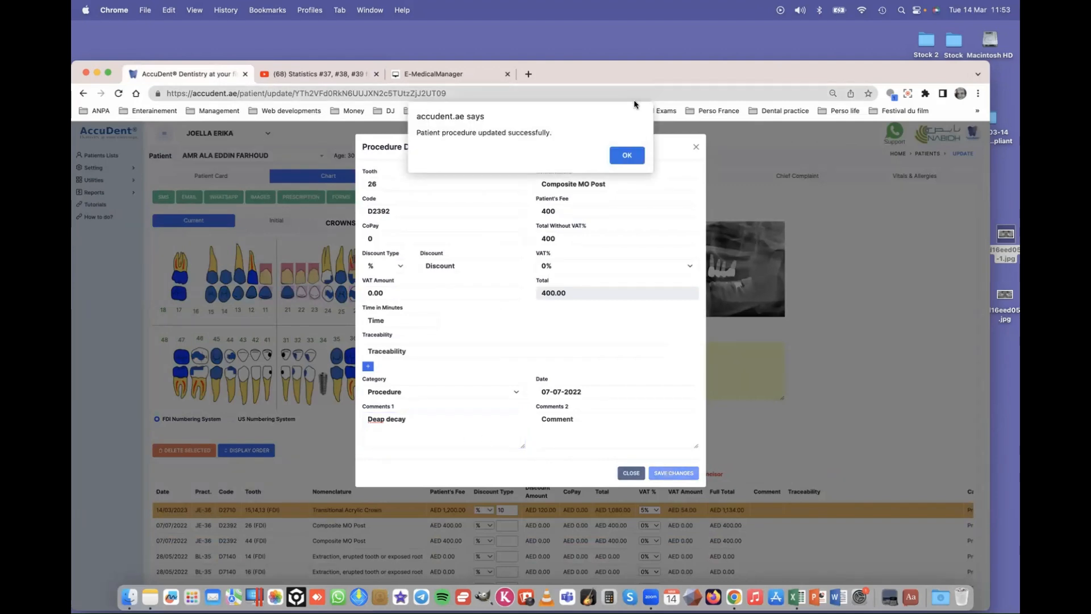
click(626, 153)
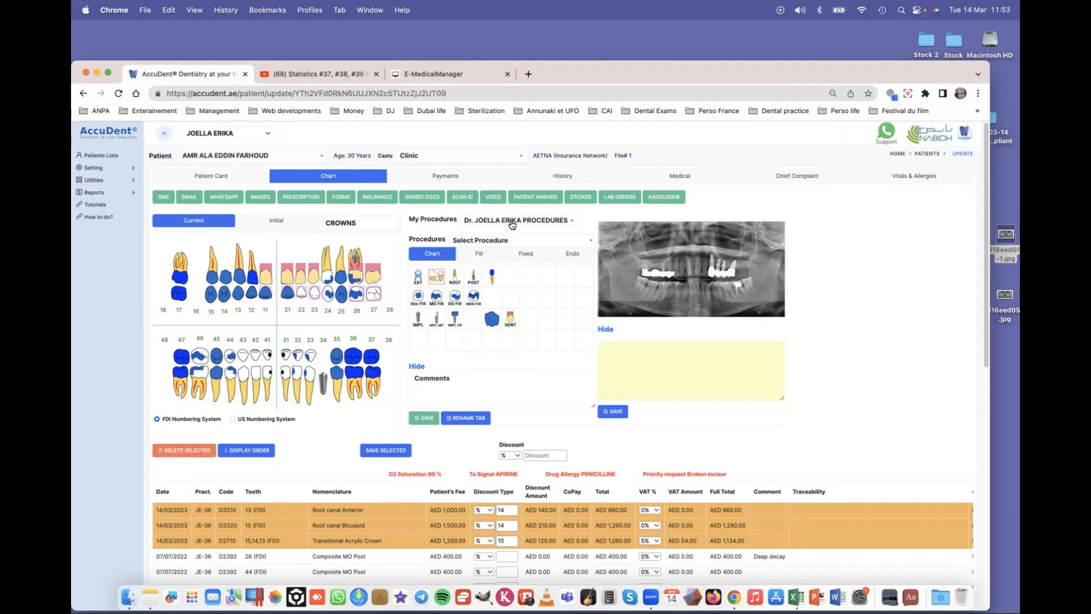
- Show the filling procedures and dismiss the select-a-procedure-first warning on tooth 46
scroll(511, 317, down, 5)
scroll(512, 317, down, 5)
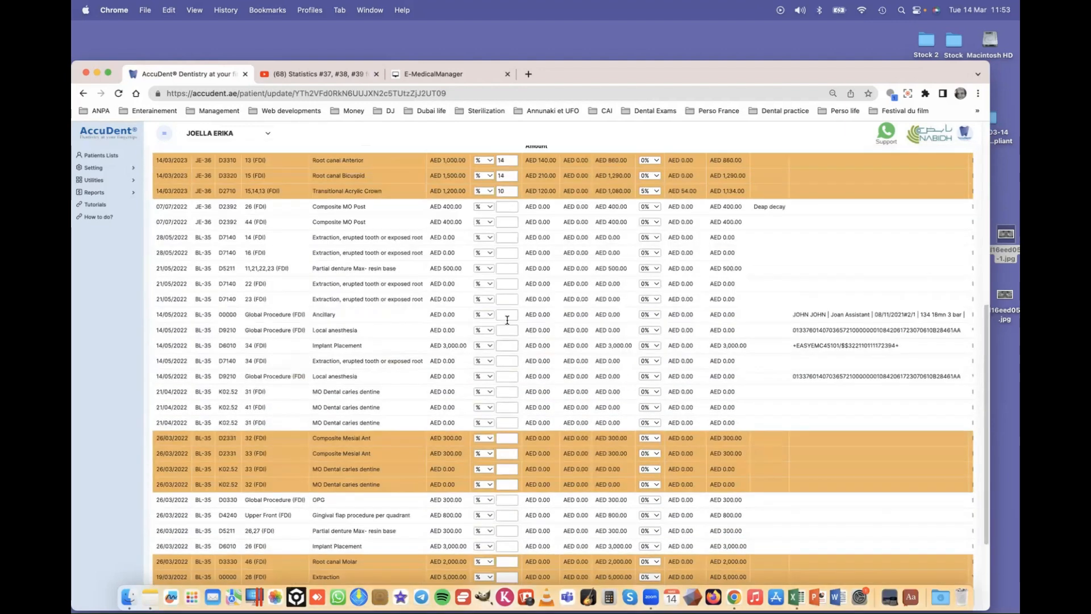
scroll(511, 317, up, 10)
scroll(506, 322, down, 5)
scroll(506, 322, up, 8)
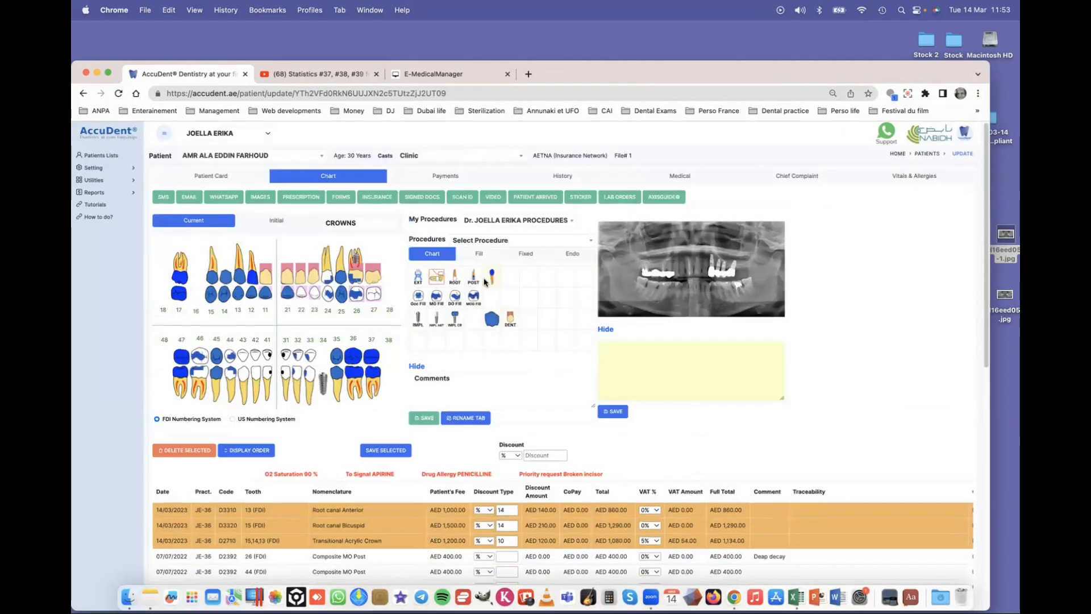
click(477, 254)
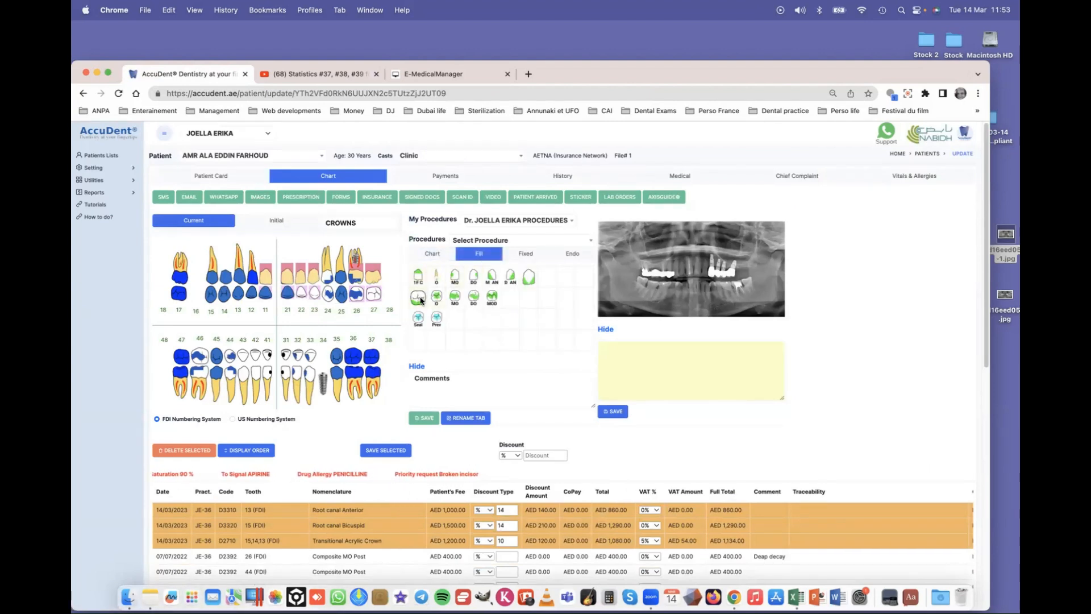
click(200, 376)
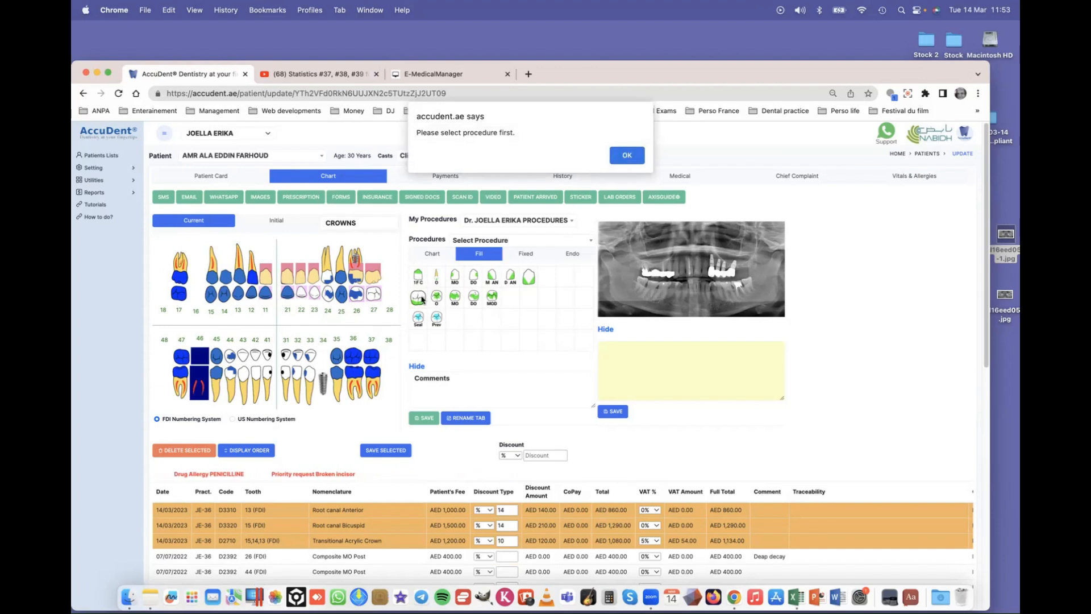
click(626, 156)
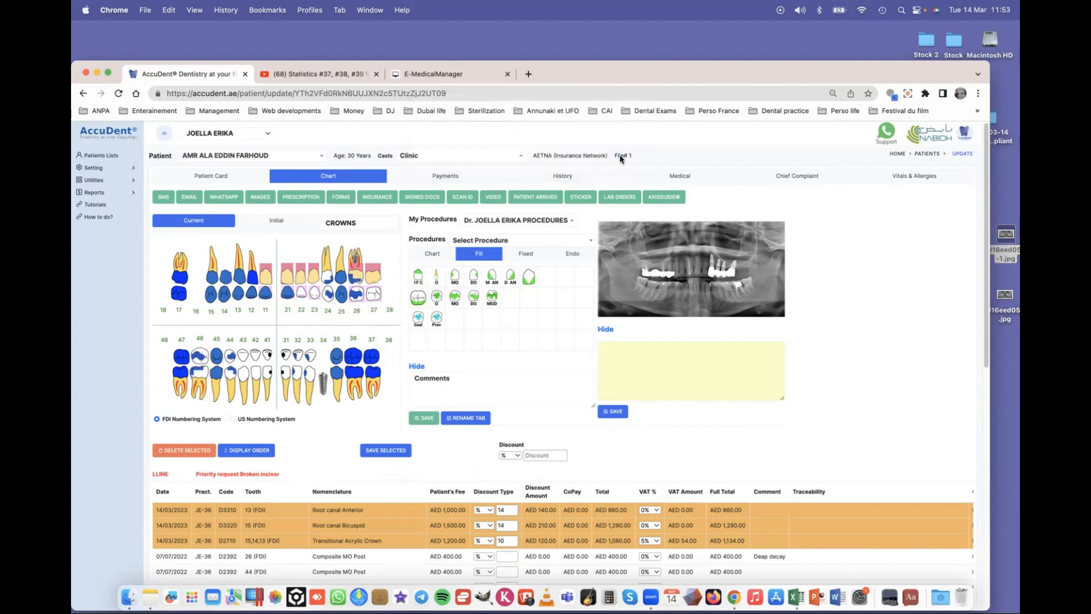
- Chart a Composite Buccal Post on tooth 46, adding a D2391 row at AED 200.00
click(418, 297)
click(200, 379)
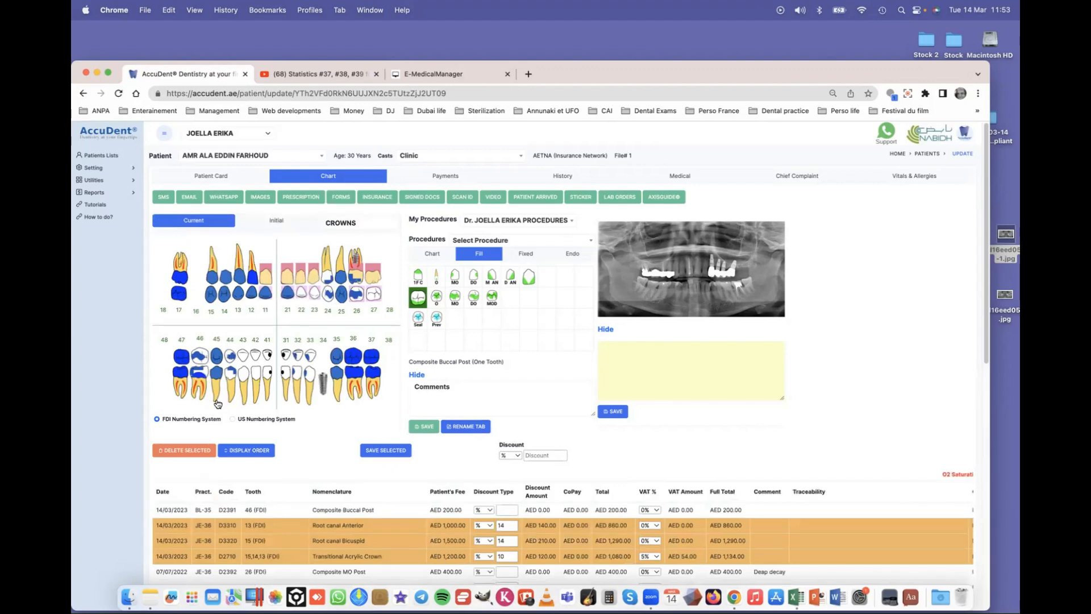
scroll(248, 404, down, 1)
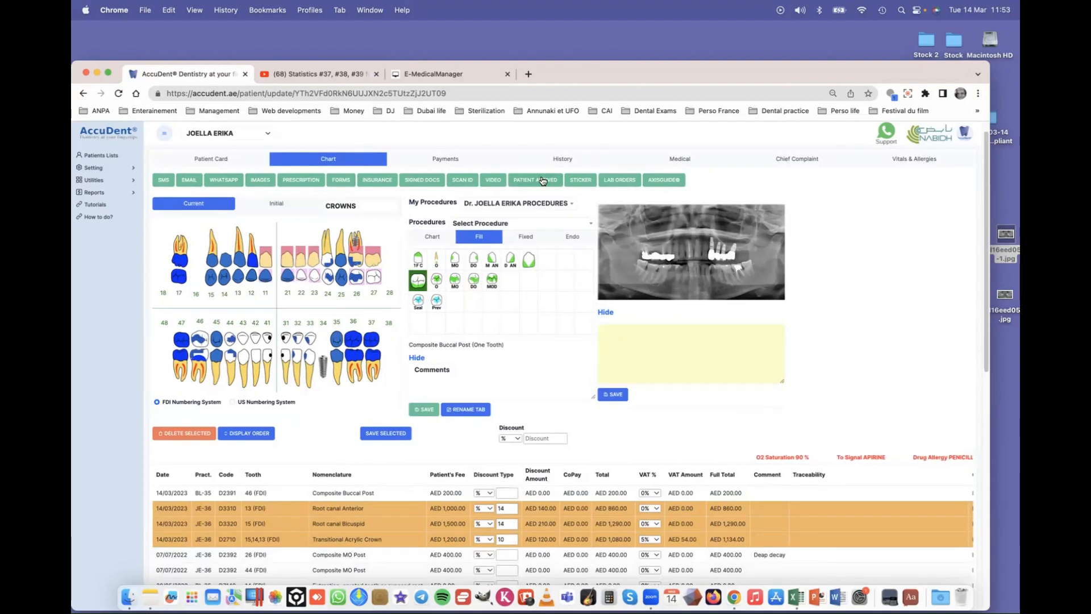
scroll(342, 339, down, 5)
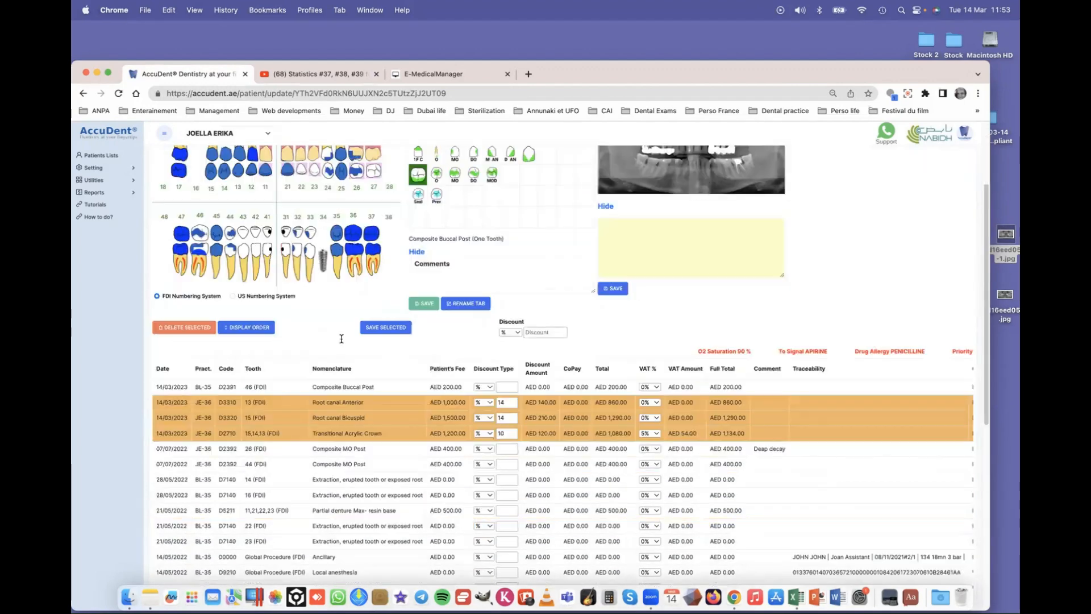
scroll(297, 373, down, 15)
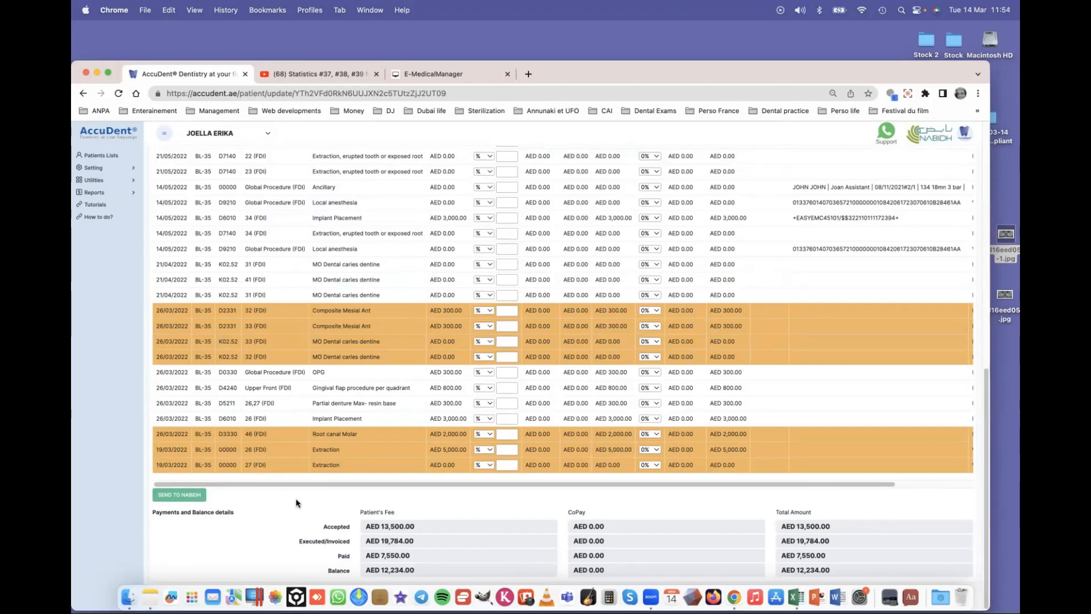
scroll(296, 498, up, 15)
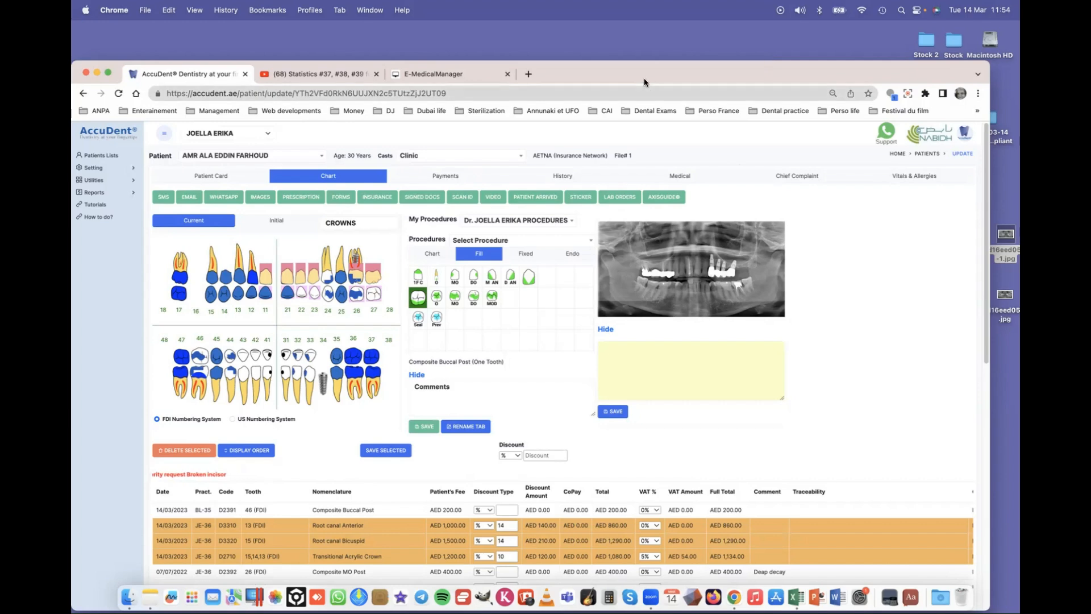
drag(642, 69, 640, 45)
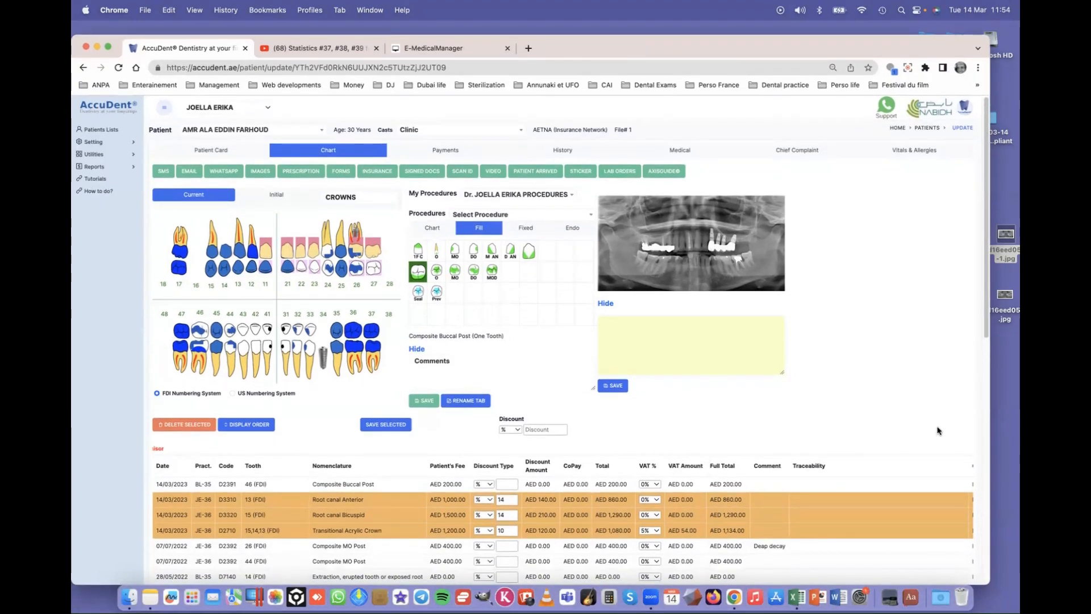
drag(989, 587, 955, 570)
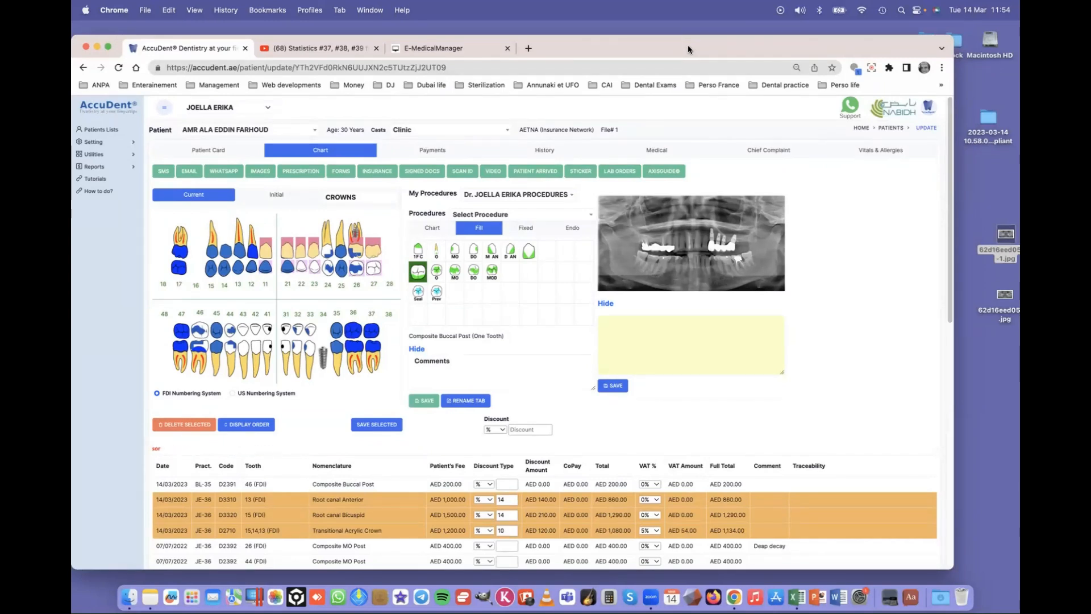
drag(696, 50, 699, 41)
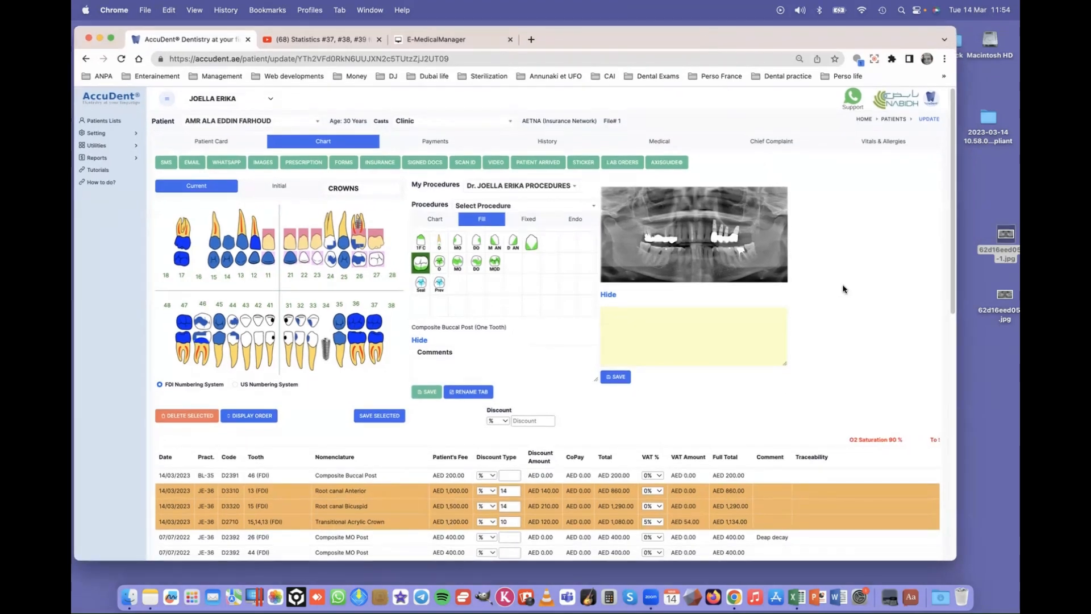